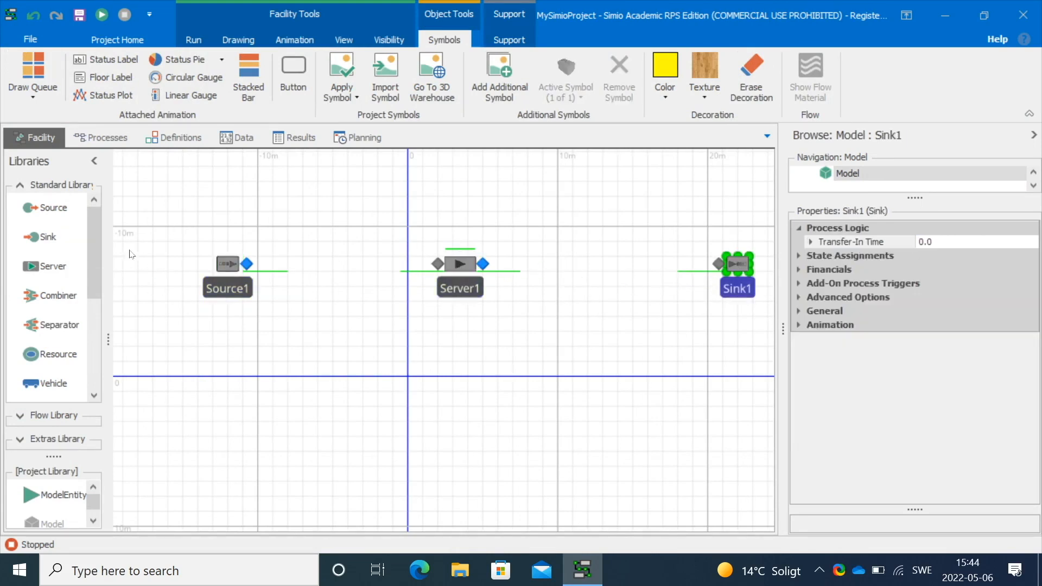
Connect Source1 to Server1 and Server1 to Sink1 with paths
{"action": "scroll", "coordinate": [90, 262], "scroll_direction": "down", "scroll_amount": 3}
{"action": "left_click", "coordinate": [45, 334]}
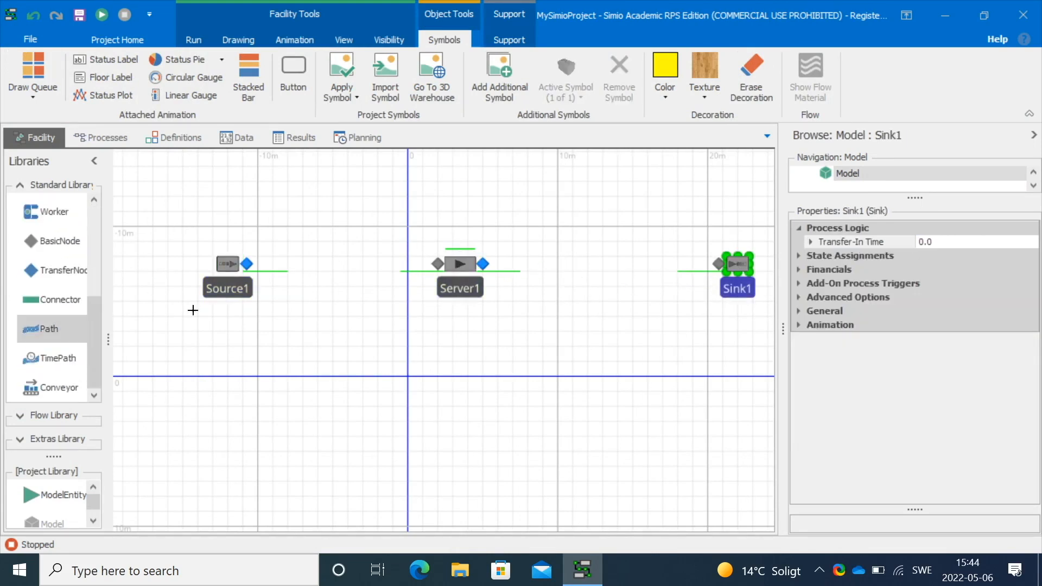
{"action": "left_click", "coordinate": [247, 264]}
{"action": "left_click", "coordinate": [437, 264]}
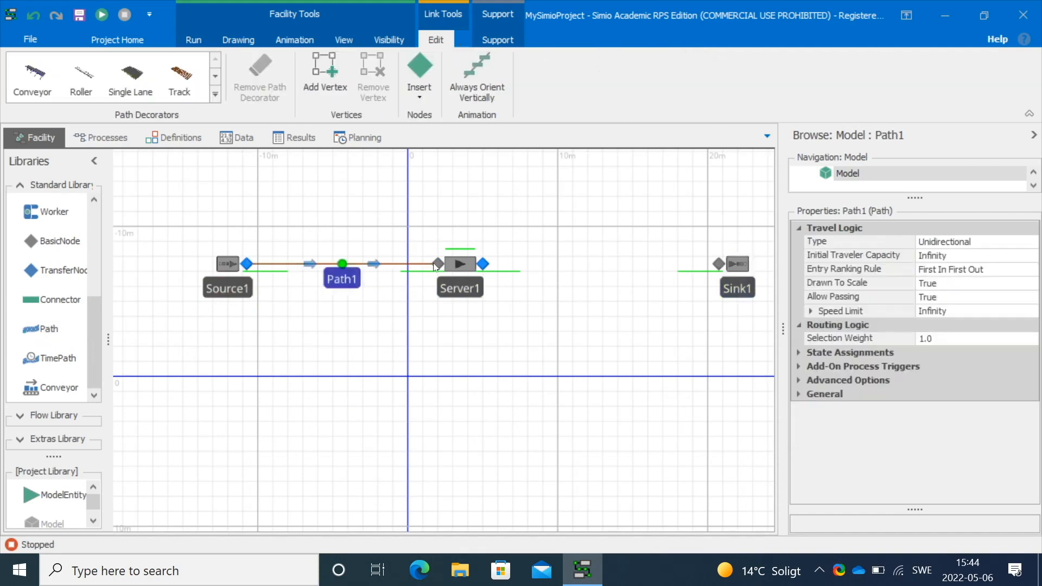
{"action": "left_click", "coordinate": [481, 263]}
{"action": "left_click", "coordinate": [712, 270]}
{"action": "left_click", "coordinate": [606, 337]}
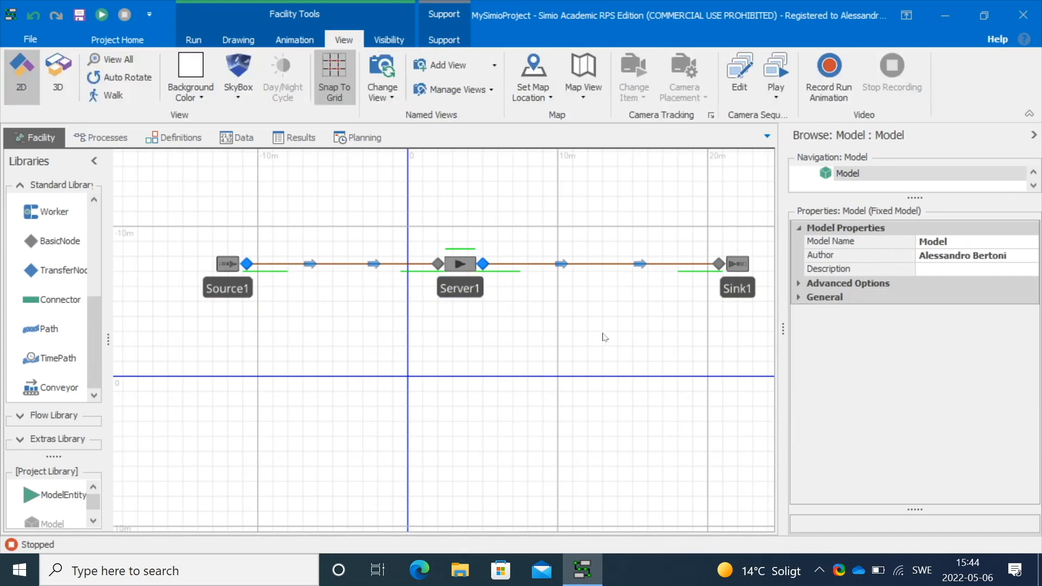
Apply the BackHoe symbol from the equipment library to Server1
{"action": "left_click", "coordinate": [458, 265]}
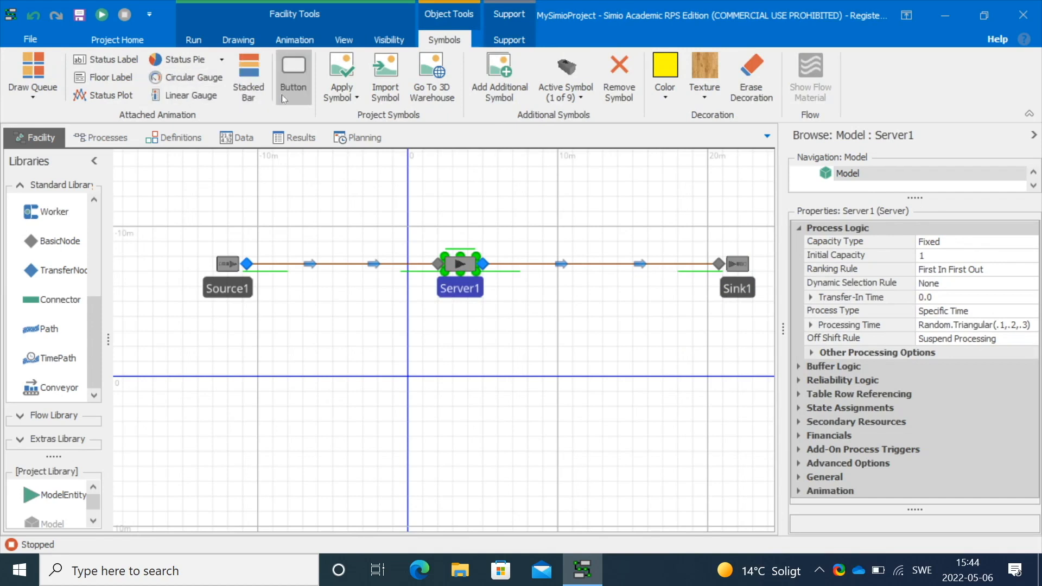
{"action": "left_click", "coordinate": [354, 98]}
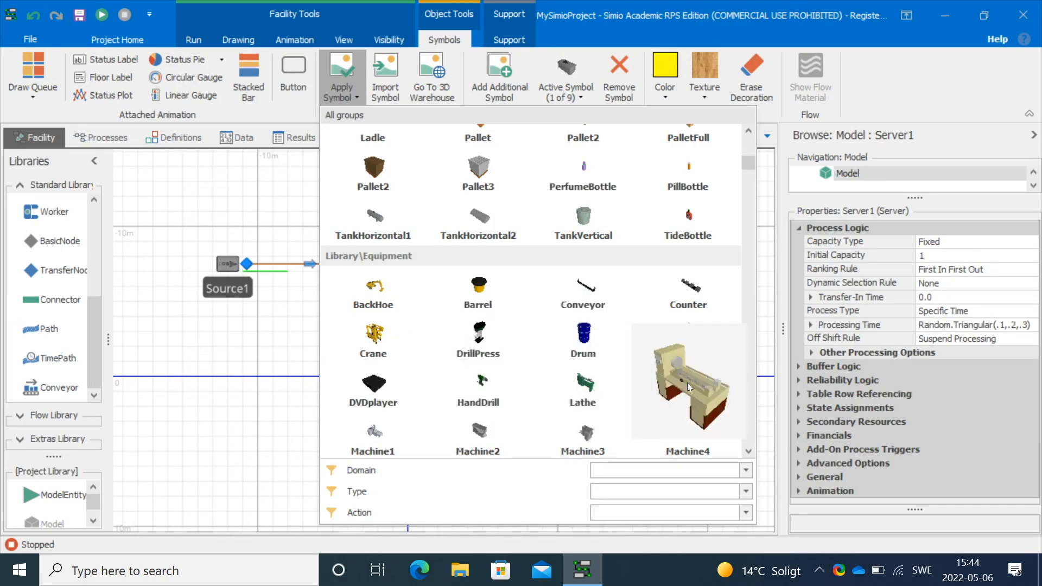
{"action": "scroll", "coordinate": [578, 362], "scroll_direction": "down", "scroll_amount": 4}
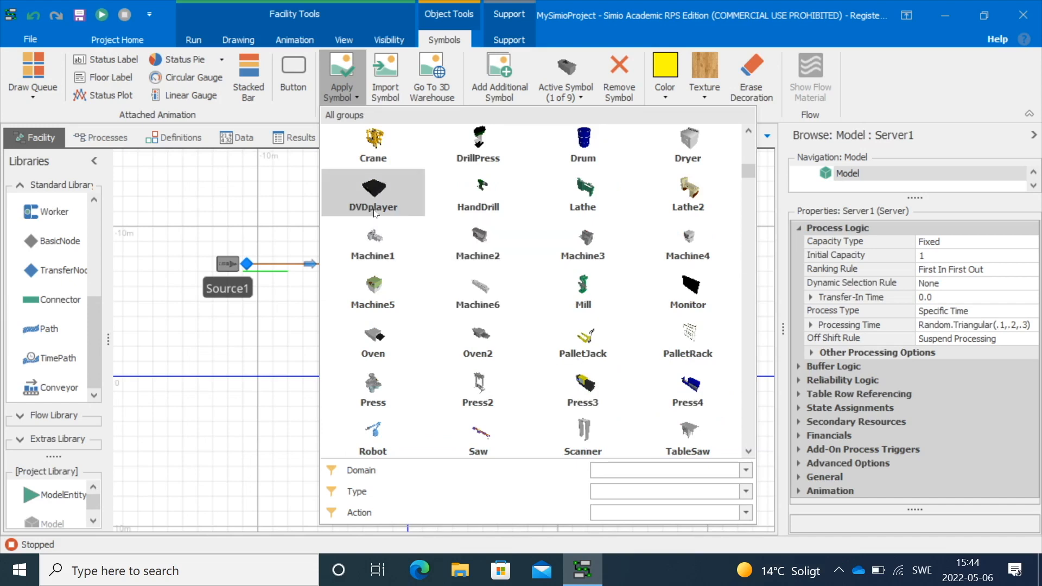
{"action": "scroll", "coordinate": [373, 211], "scroll_direction": "up", "scroll_amount": 6}
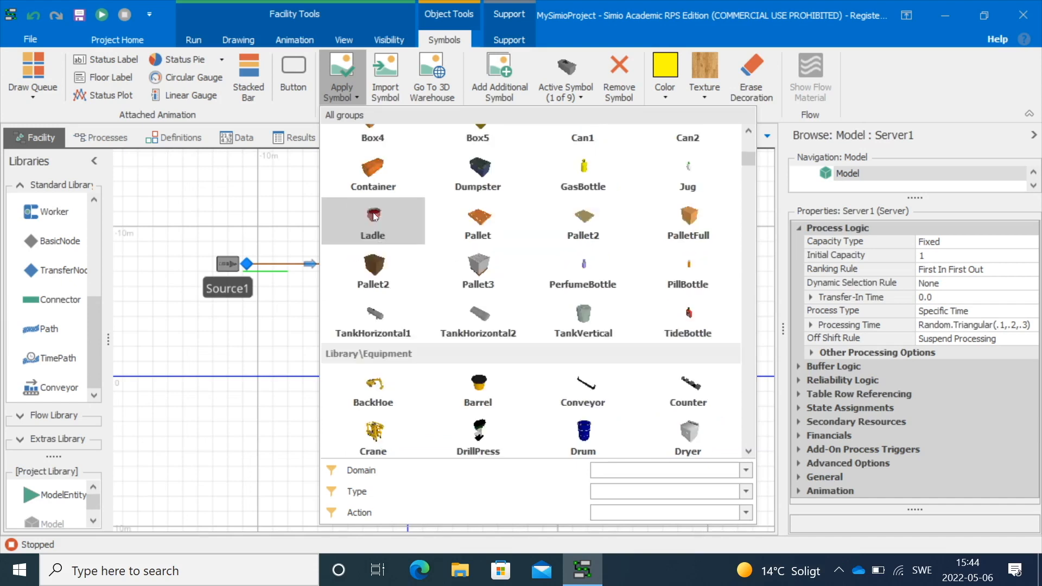
{"action": "left_click", "coordinate": [371, 380]}
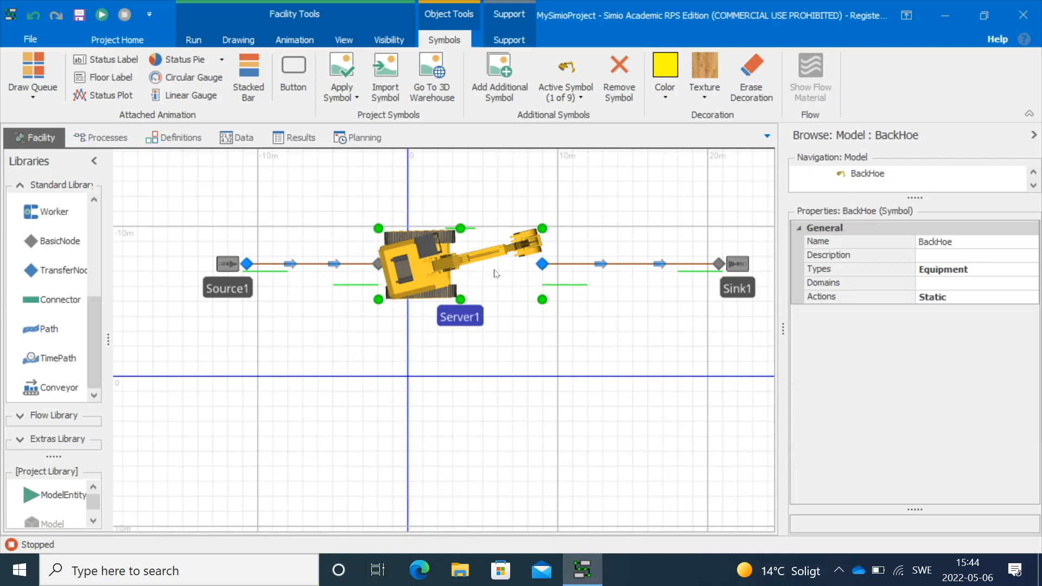
Colour the backhoe symbol with a light olive theme colour
{"action": "left_click", "coordinate": [663, 107]}
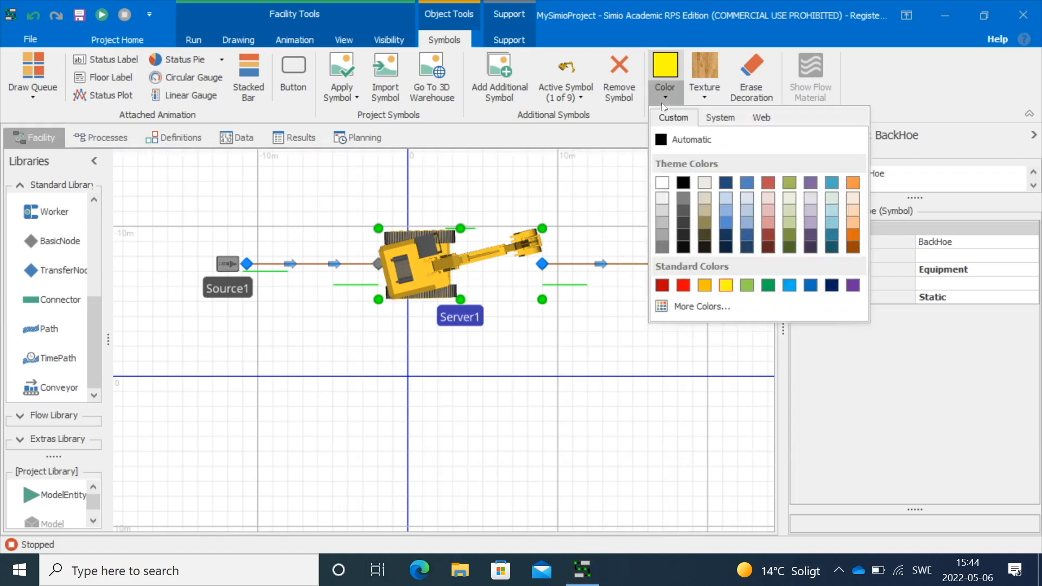
{"action": "left_click", "coordinate": [790, 209]}
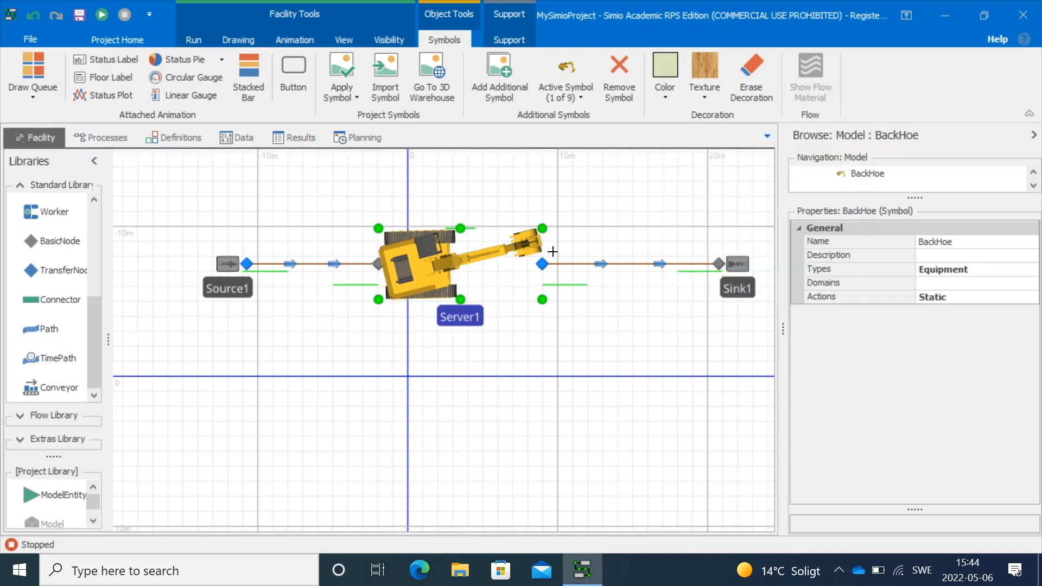
{"action": "left_click", "coordinate": [417, 276]}
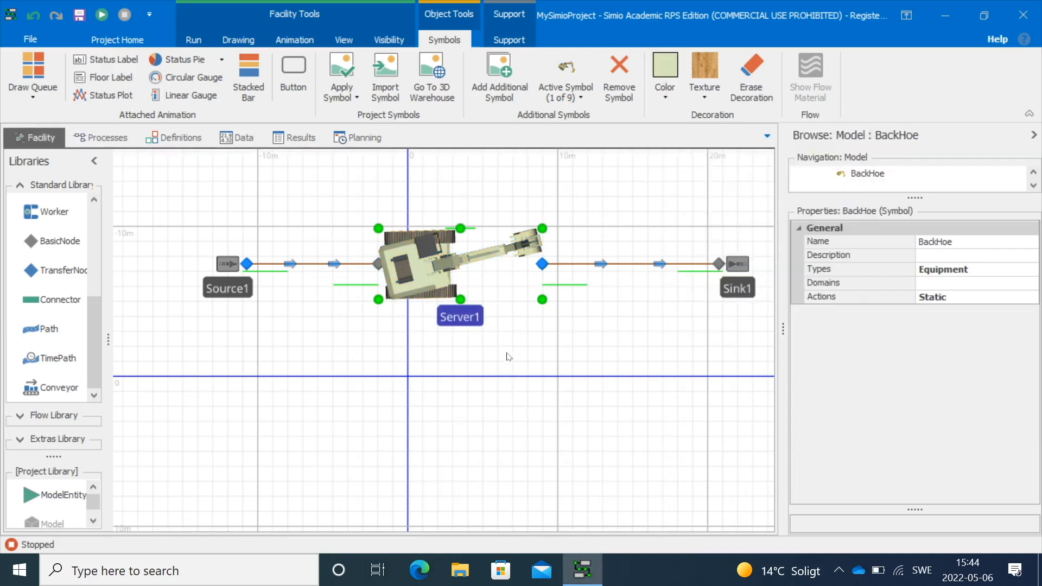
Switch the facility view to 3D to inspect the backhoe
{"action": "left_click", "coordinate": [344, 39]}
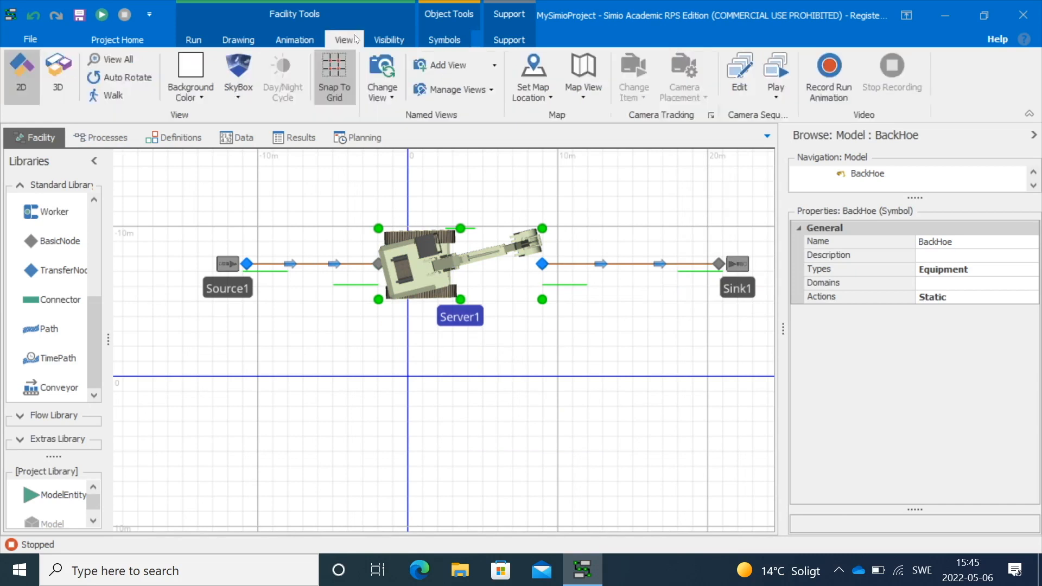
{"action": "left_click", "coordinate": [65, 76]}
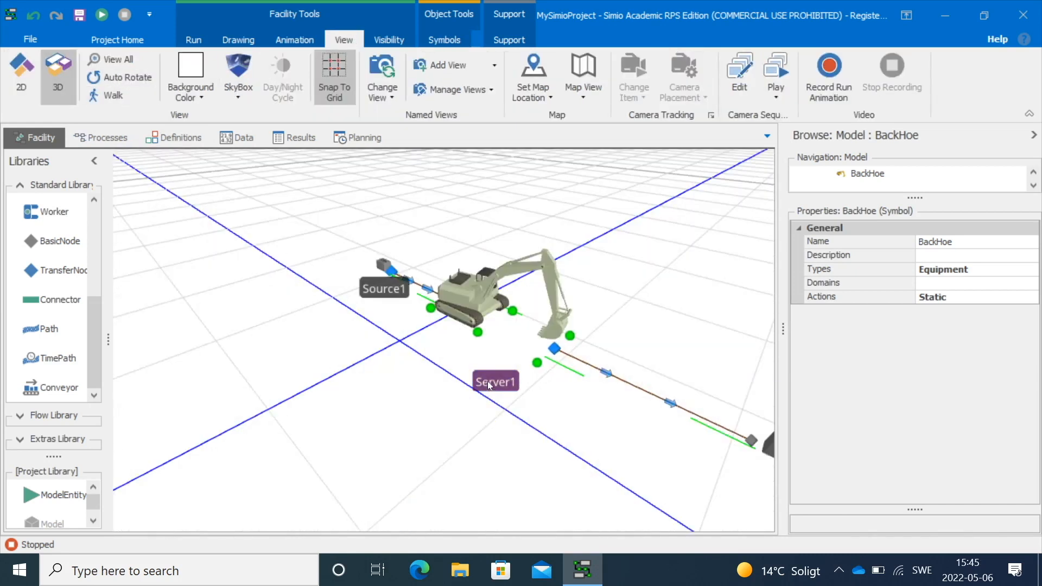
{"action": "scroll", "coordinate": [494, 358], "scroll_direction": "up", "scroll_amount": 2}
{"action": "left_click", "coordinate": [445, 361]}
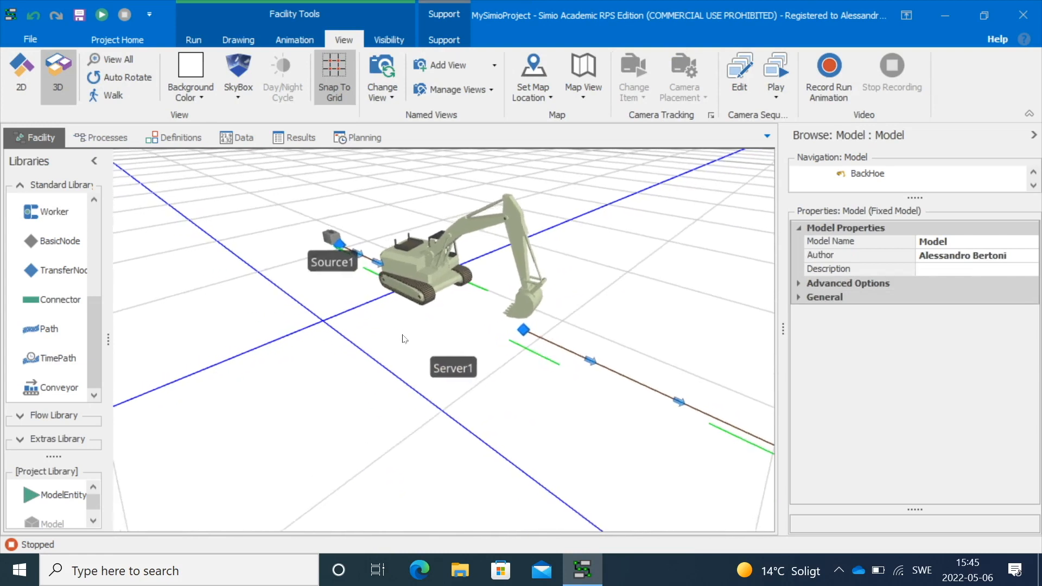
{"action": "left_click_drag", "start_coordinate": [430, 328], "coordinate": [329, 305]}
Set Server1's orientation yaw to 0
{"action": "left_click", "coordinate": [358, 272]}
{"action": "left_click", "coordinate": [370, 259]}
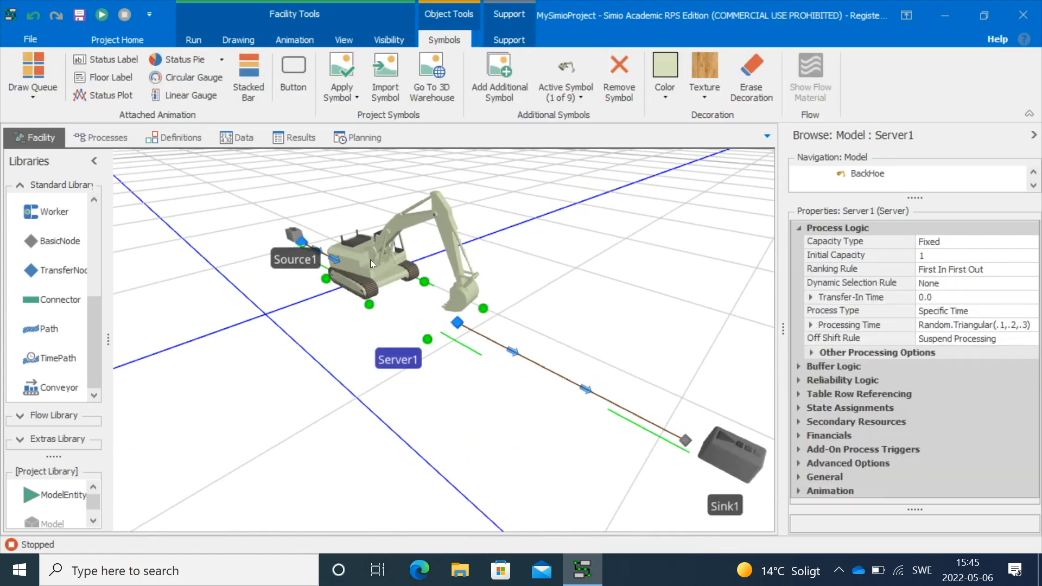
{"action": "left_click", "coordinate": [793, 228]}
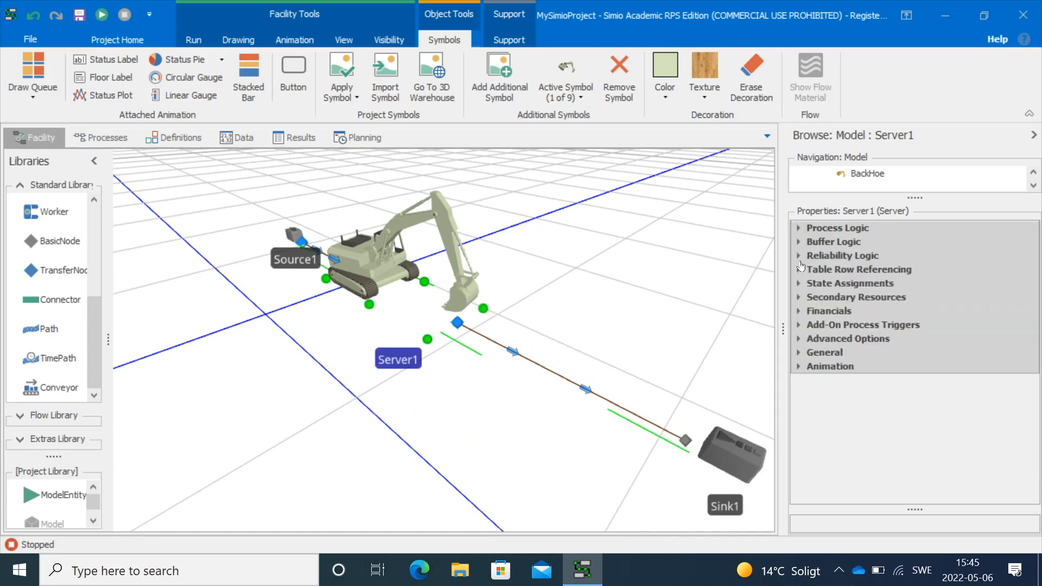
{"action": "left_click", "coordinate": [796, 354]}
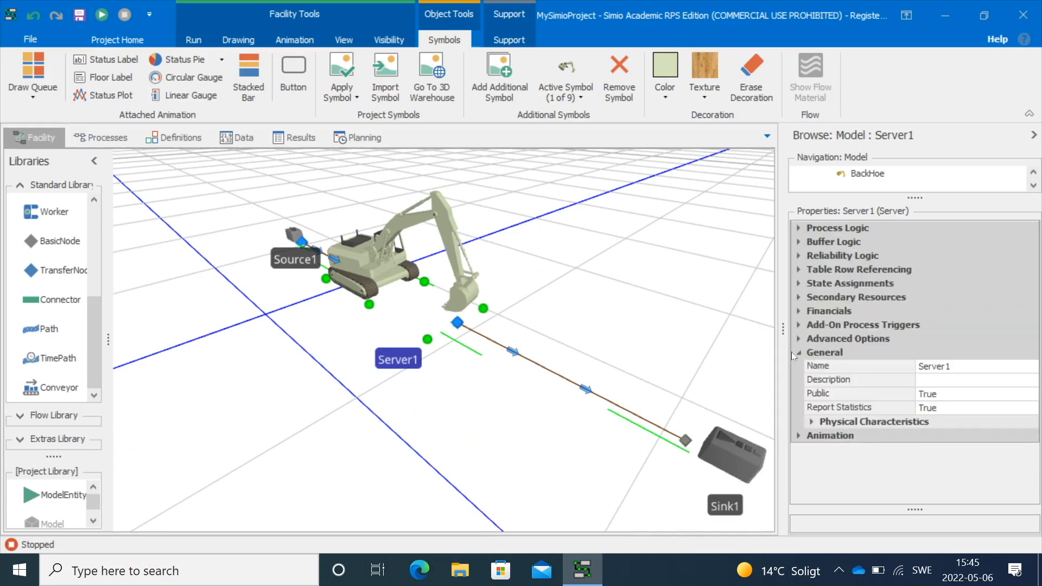
{"action": "left_click", "coordinate": [811, 421]}
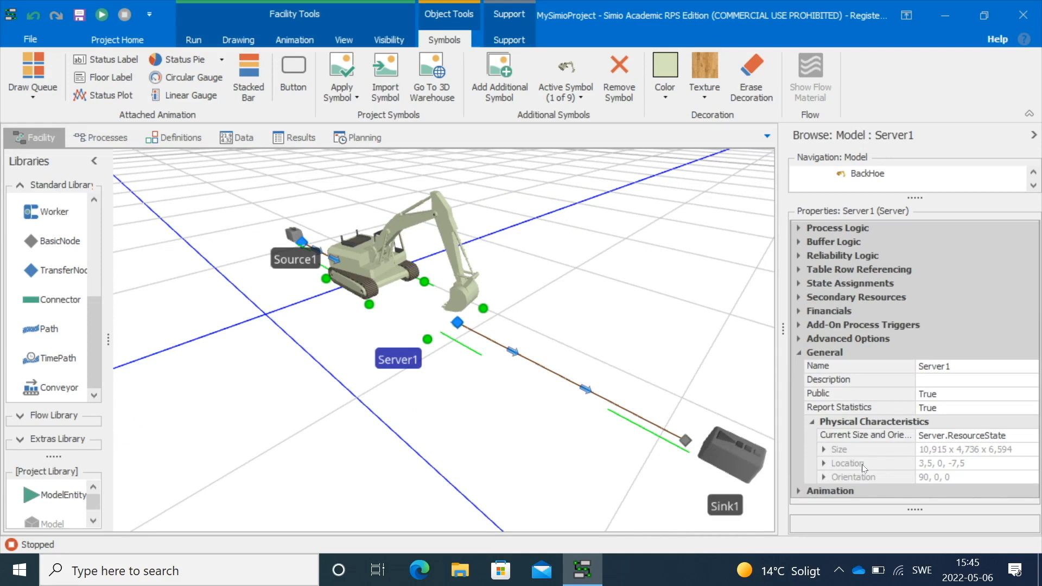
{"action": "double_click", "coordinate": [868, 477]}
{"action": "left_click", "coordinate": [922, 463]}
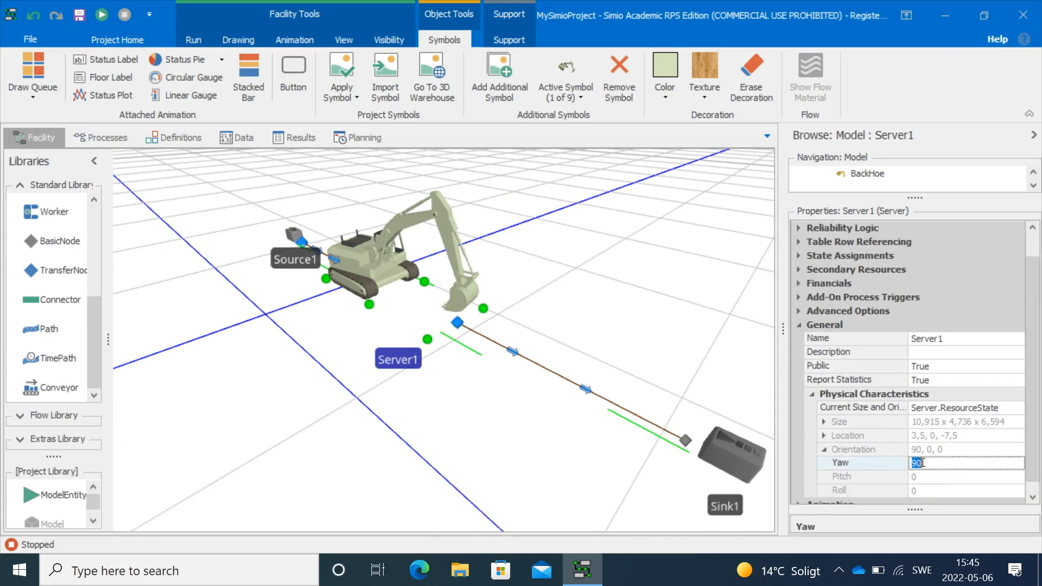
{"action": "type", "text": "0"}
{"action": "key", "text": "Return"}
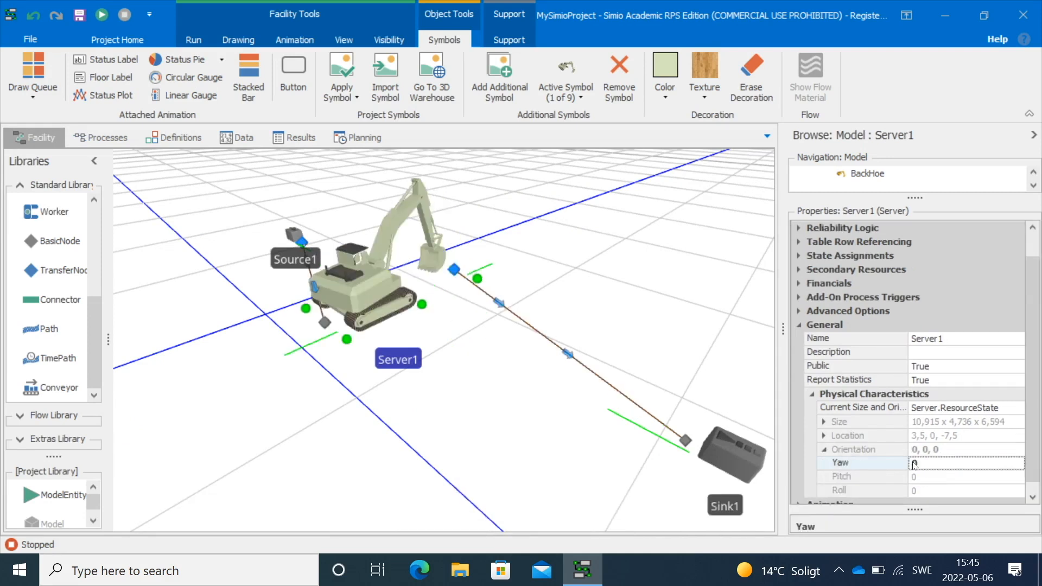
Set Server1's orientation yaw to 180
{"action": "left_click", "coordinate": [921, 464]}
{"action": "type", "text": "180"}
{"action": "key", "text": "Return"}
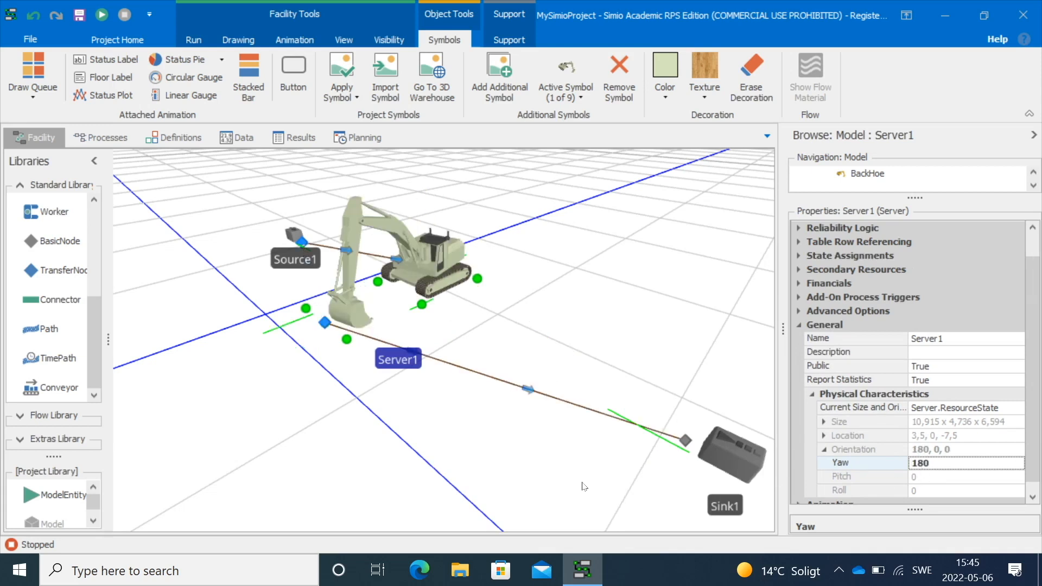
Orbit the 3D view around the rotated backhoe, then return to the 2D view
{"action": "left_click_drag", "start_coordinate": [434, 422], "coordinate": [482, 422]}
{"action": "left_click_drag", "start_coordinate": [472, 279], "coordinate": [552, 253]}
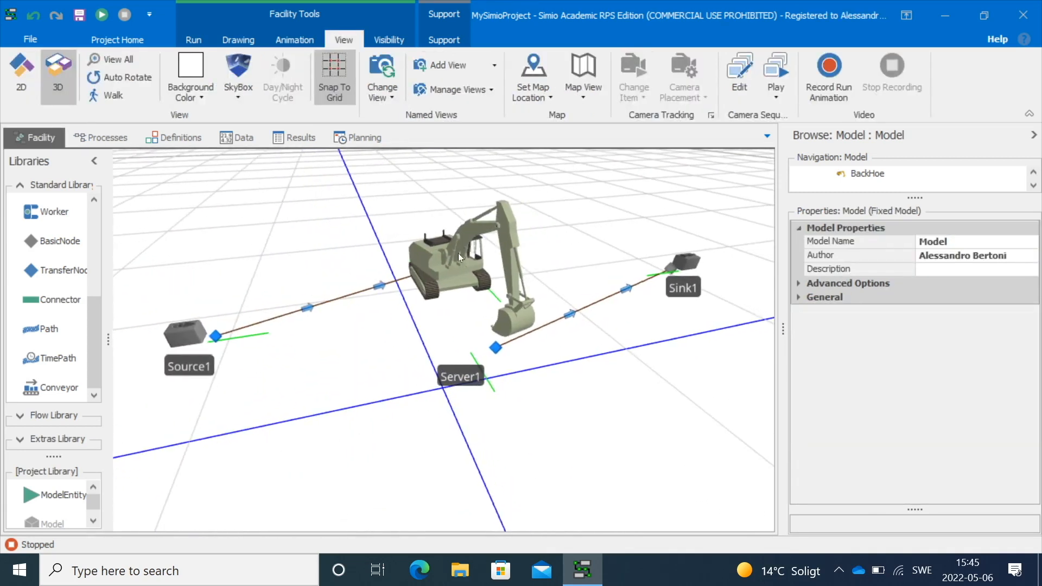
{"action": "left_click", "coordinate": [399, 281]}
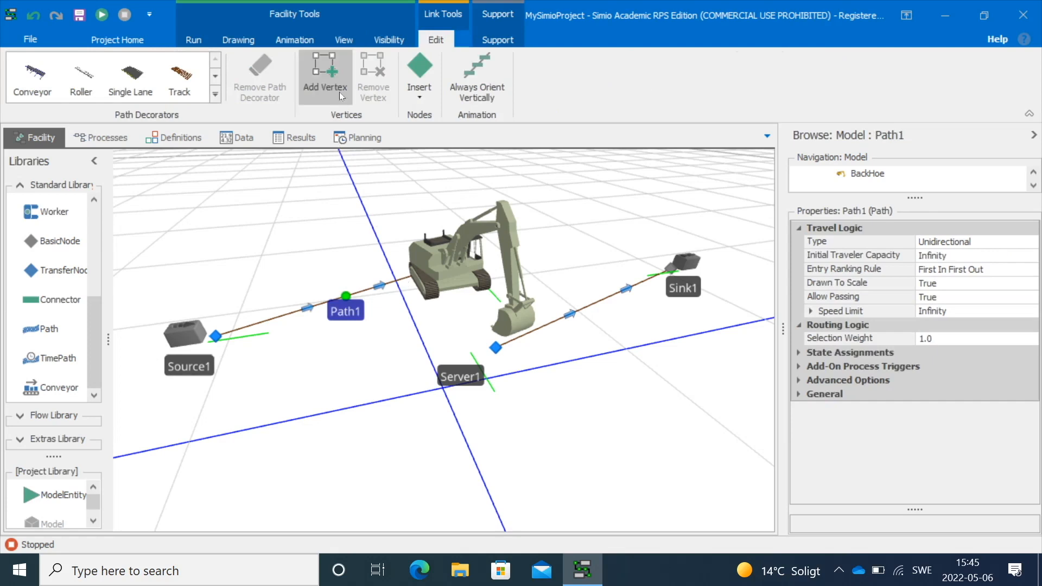
{"action": "left_click", "coordinate": [343, 40]}
{"action": "left_click", "coordinate": [32, 69]}
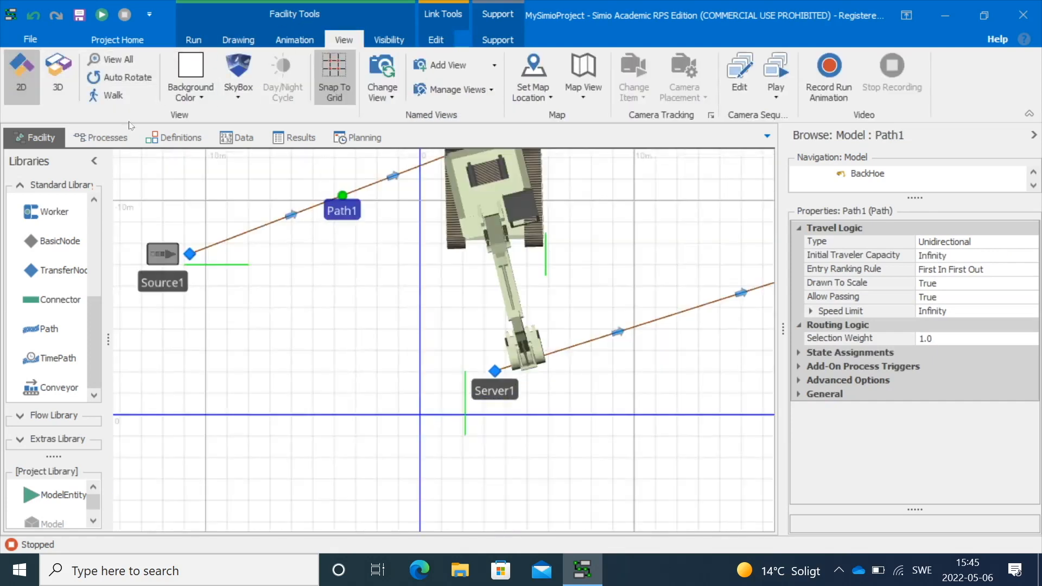
{"action": "scroll", "coordinate": [371, 203], "scroll_direction": "down", "scroll_amount": 2}
{"action": "left_click_drag", "start_coordinate": [455, 158], "coordinate": [493, 283]}
{"action": "scroll", "coordinate": [504, 338], "scroll_direction": "up", "scroll_amount": 2}
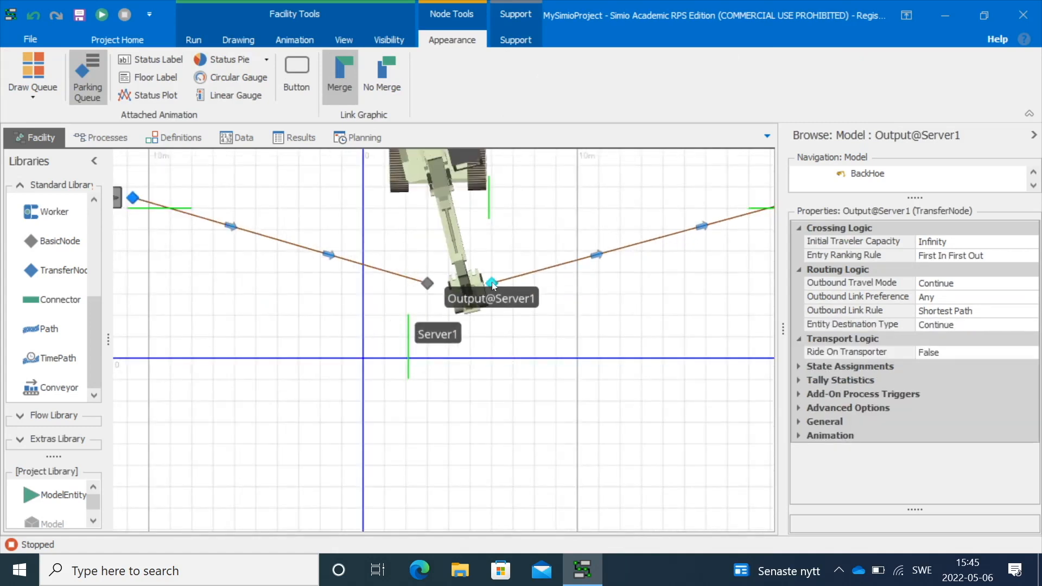
{"action": "left_click", "coordinate": [491, 387]}
{"action": "scroll", "coordinate": [493, 375], "scroll_direction": "down", "scroll_amount": 2}
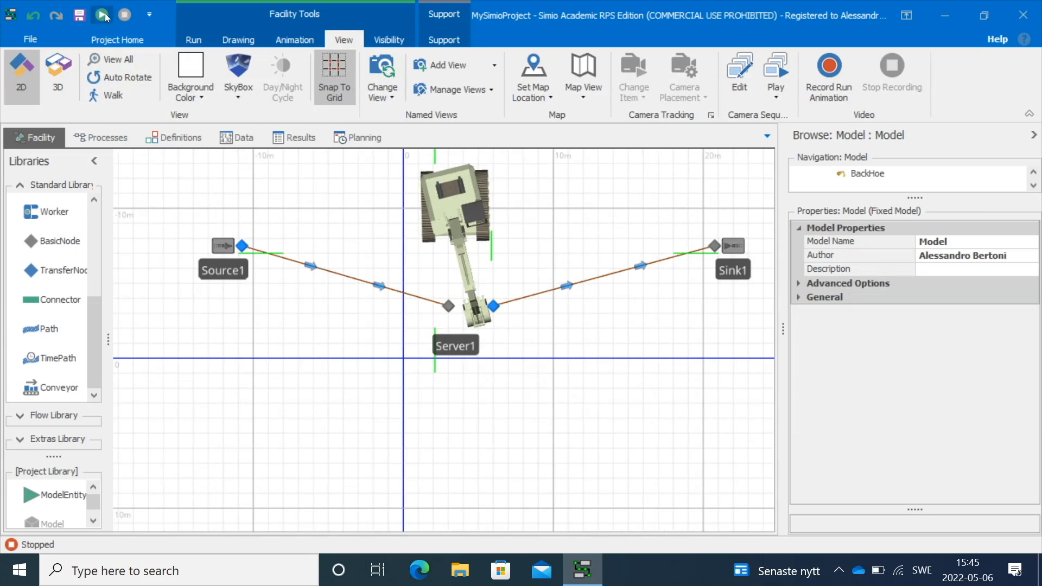
Run the model to watch entities pass through the backhoe, then pause it
{"action": "left_click", "coordinate": [103, 15]}
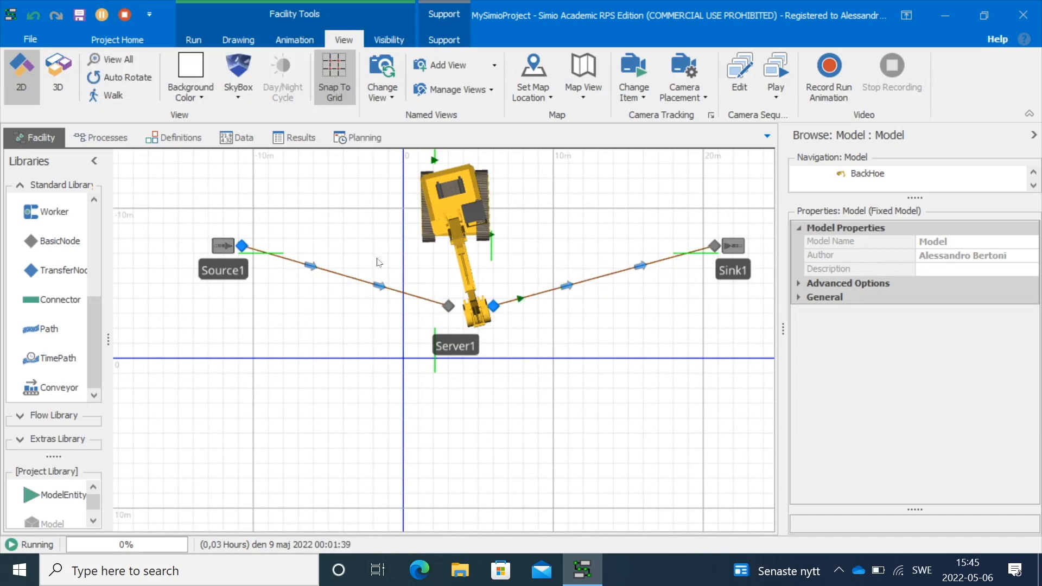
{"action": "scroll", "coordinate": [379, 247], "scroll_direction": "up", "scroll_amount": 2}
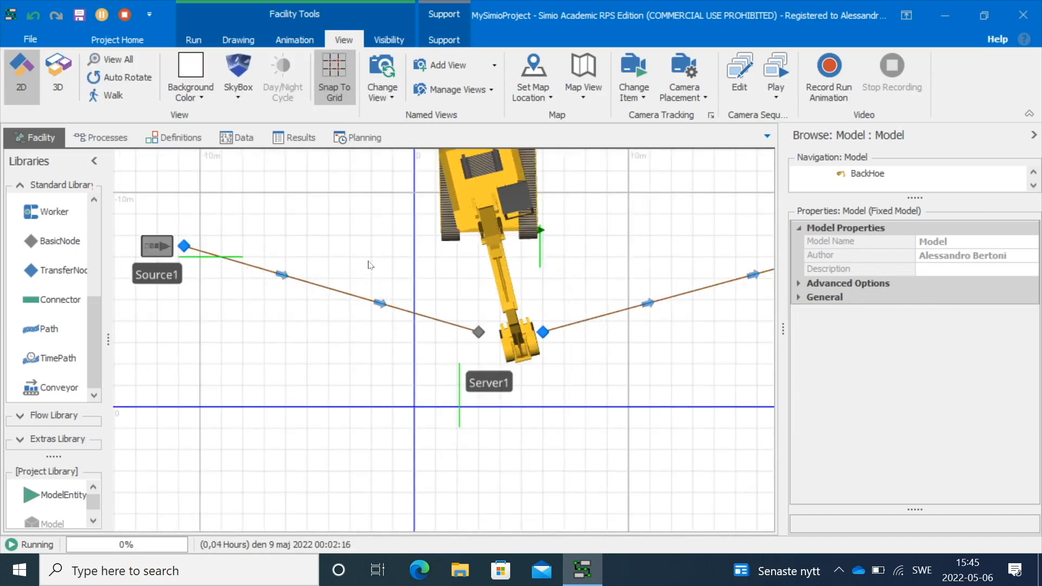
{"action": "left_click_drag", "start_coordinate": [369, 265], "coordinate": [319, 328]}
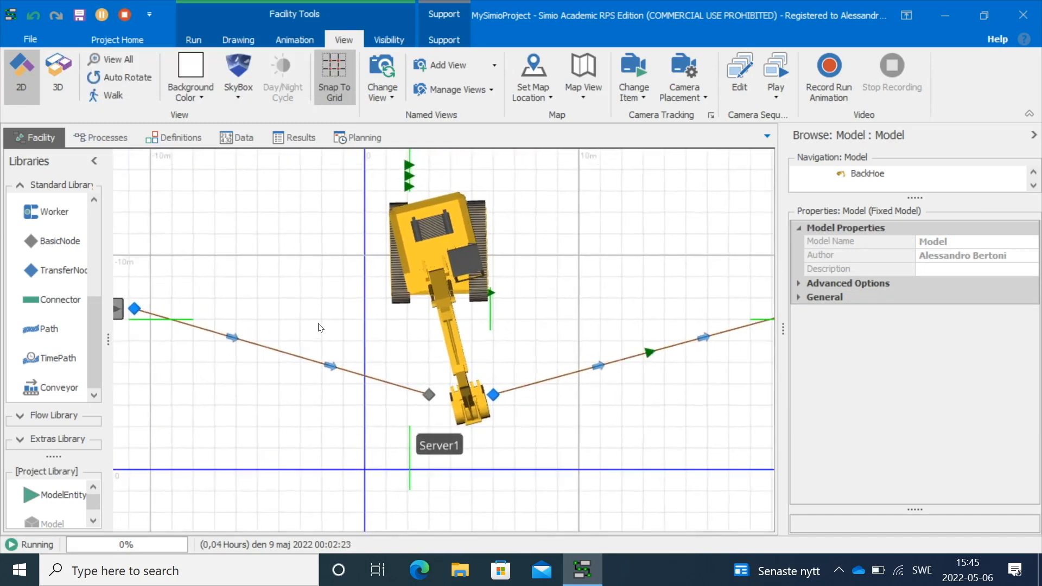
{"action": "left_click", "coordinate": [103, 15]}
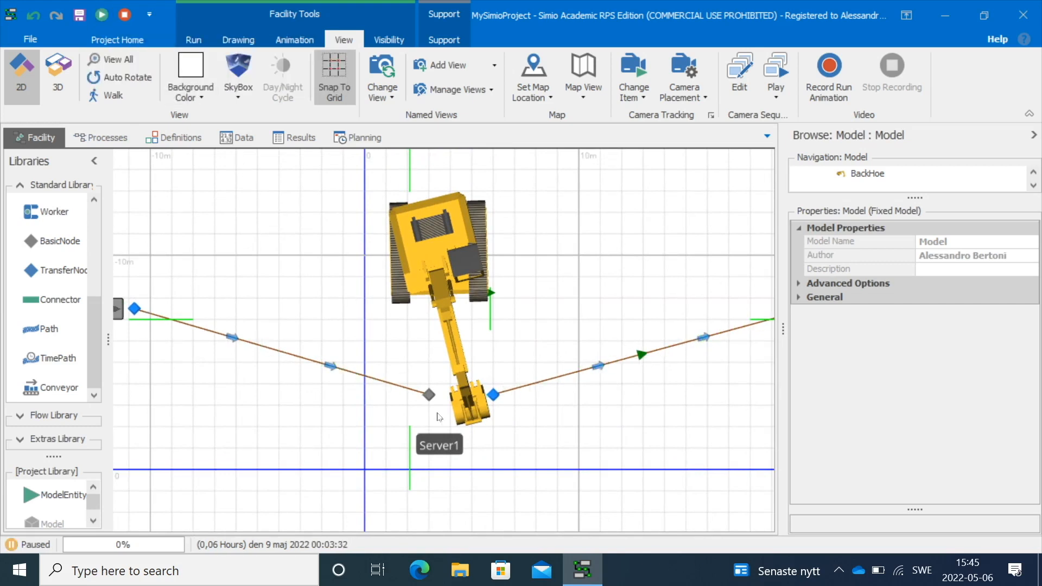
Move Server1's input buffer queue from above the backhoe to just below it, beside the Server1 label
{"action": "left_click", "coordinate": [410, 181]}
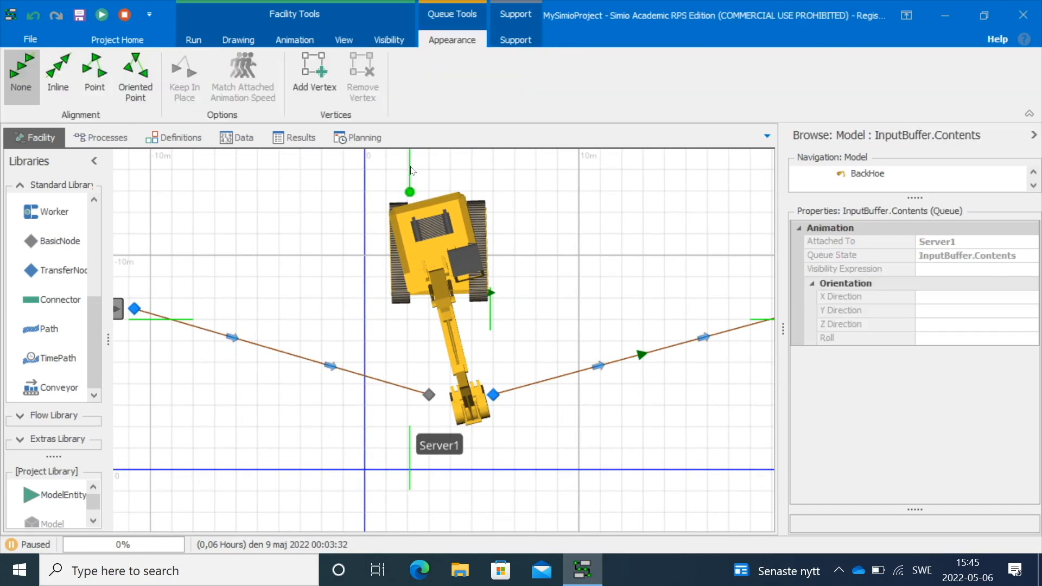
{"action": "left_click_drag", "start_coordinate": [411, 171], "coordinate": [442, 407]}
{"action": "left_click_drag", "start_coordinate": [440, 363], "coordinate": [497, 442]}
{"action": "left_click", "coordinate": [520, 429]}
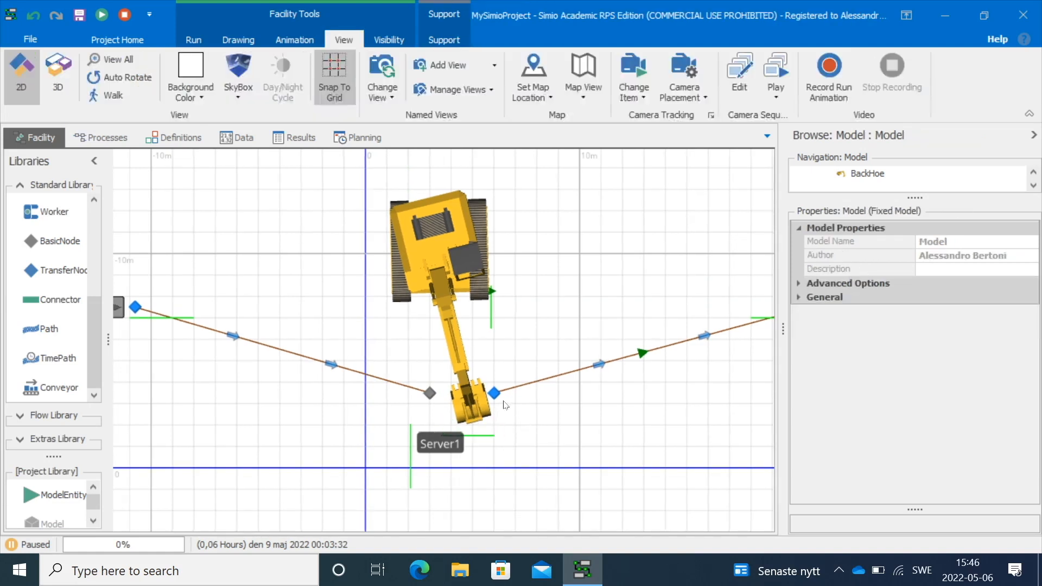
{"action": "left_click_drag", "start_coordinate": [531, 309], "coordinate": [537, 244]}
{"action": "left_click_drag", "start_coordinate": [449, 379], "coordinate": [501, 374]}
{"action": "left_click", "coordinate": [472, 375]}
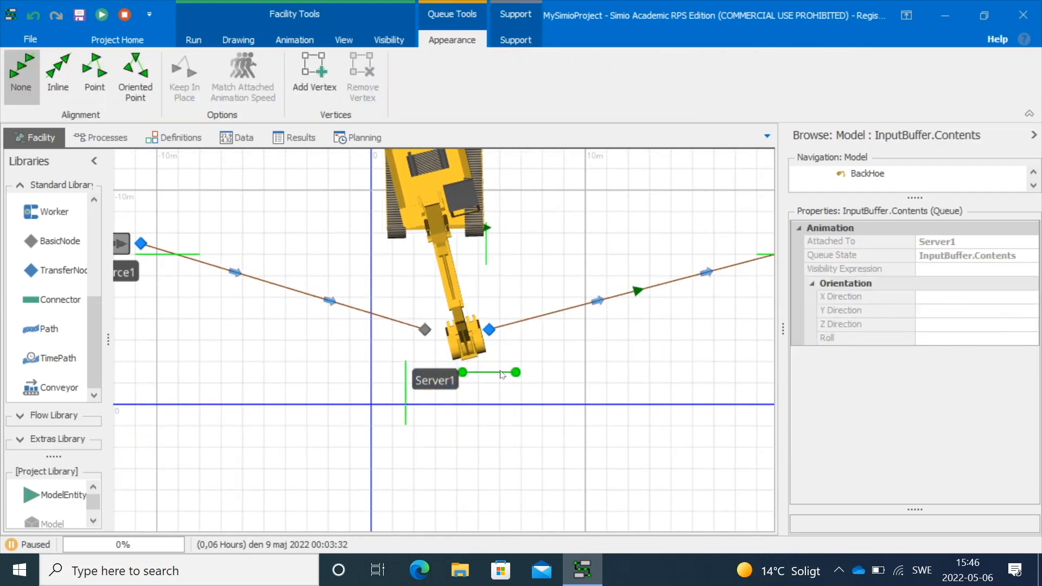
Resume the model run and stop it
{"action": "left_click", "coordinate": [102, 14]}
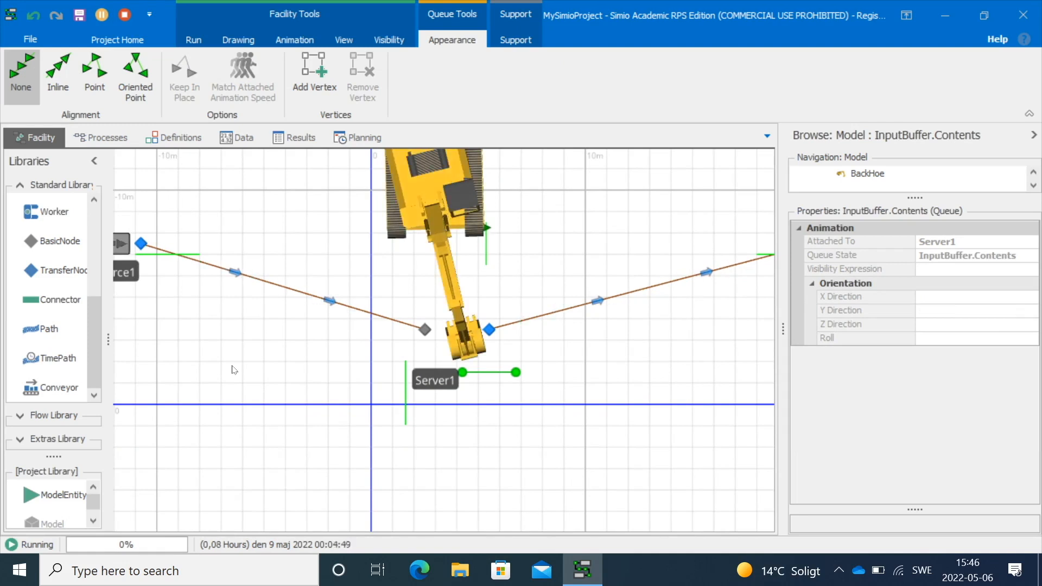
{"action": "left_click", "coordinate": [125, 14]}
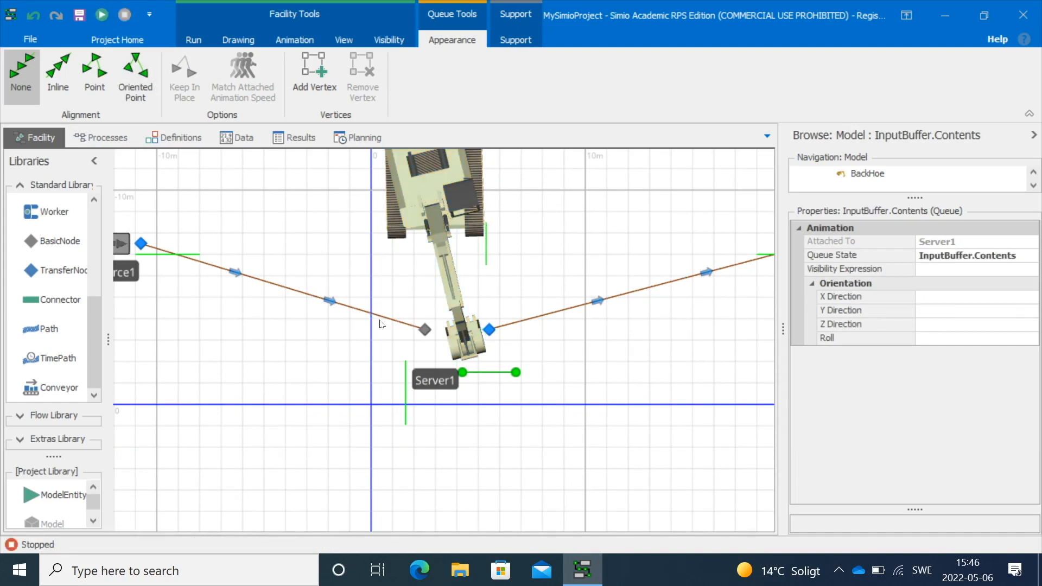
Select Server1 and set its active symbol to the Processing state symbol
{"action": "scroll", "coordinate": [380, 325], "scroll_direction": "down", "scroll_amount": 2}
{"action": "left_click", "coordinate": [430, 247]}
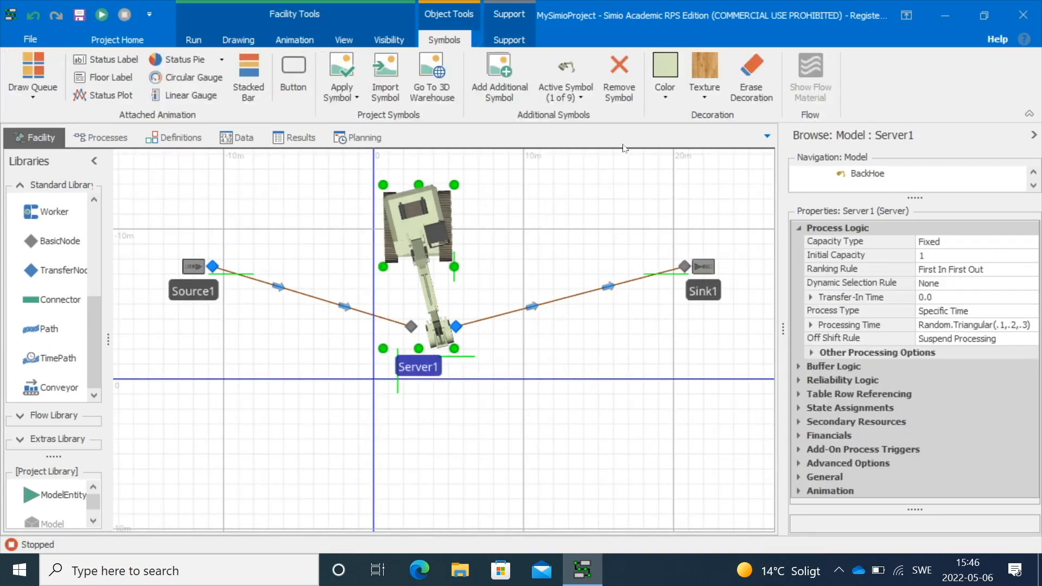
{"action": "left_click", "coordinate": [580, 96]}
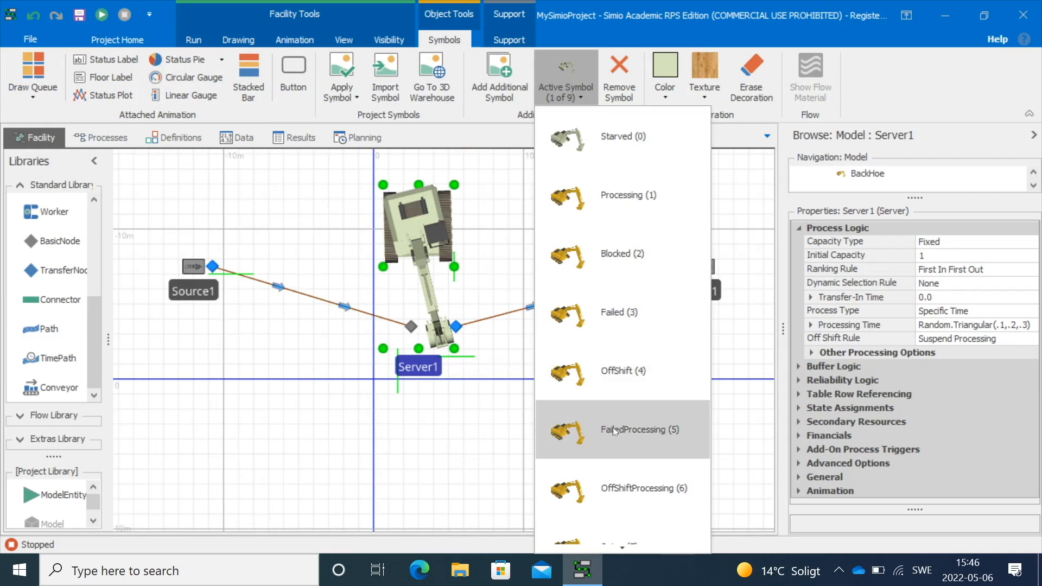
{"action": "scroll", "coordinate": [615, 481], "scroll_direction": "down", "scroll_amount": 2}
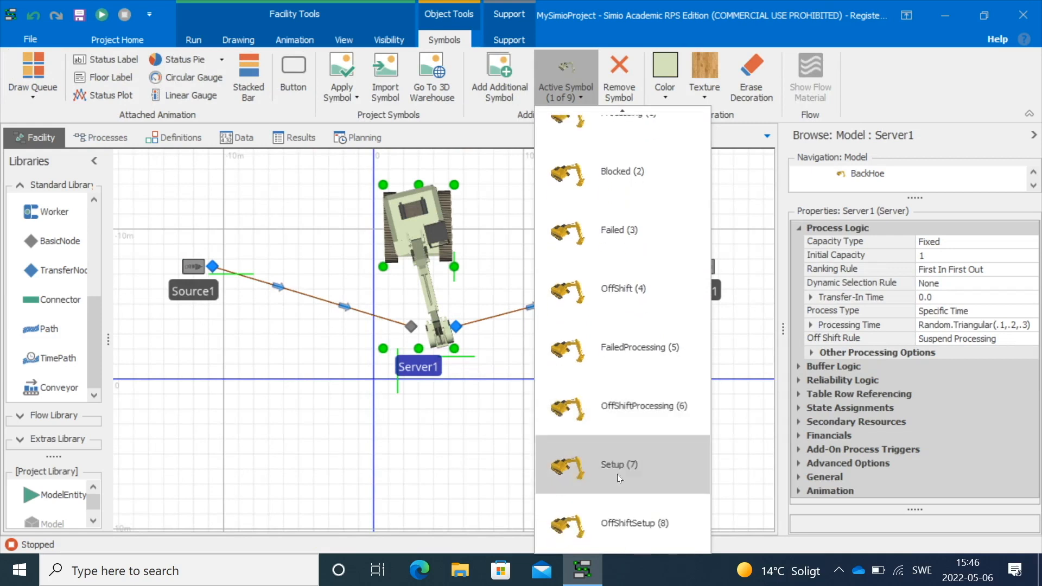
{"action": "scroll", "coordinate": [594, 228], "scroll_direction": "up", "scroll_amount": 2}
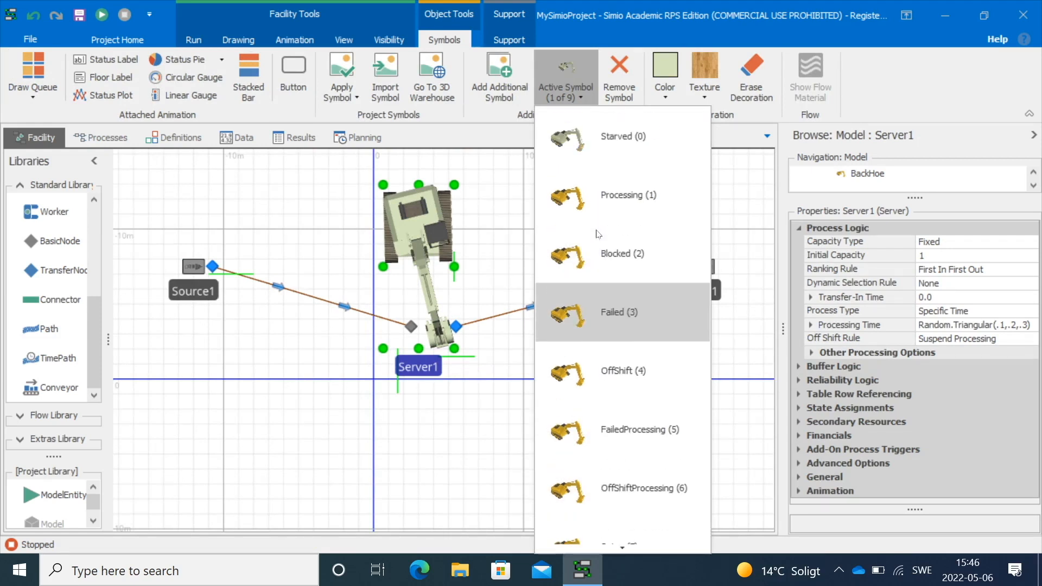
{"action": "left_click", "coordinate": [575, 208]}
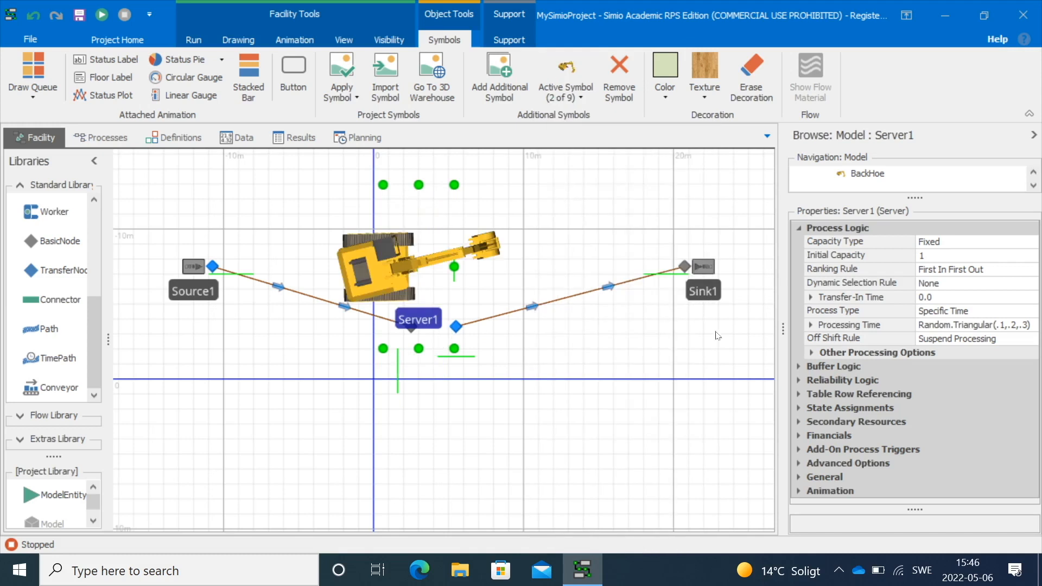
Set Server1's orientation yaw to 0 in its physical characteristics
{"action": "left_click", "coordinate": [797, 477]}
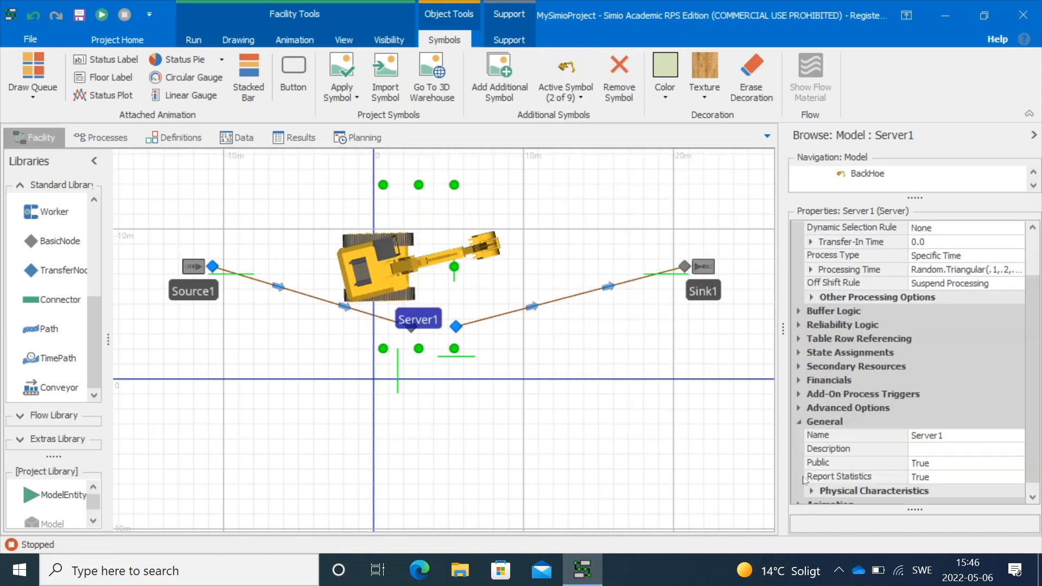
{"action": "left_click", "coordinate": [811, 491]}
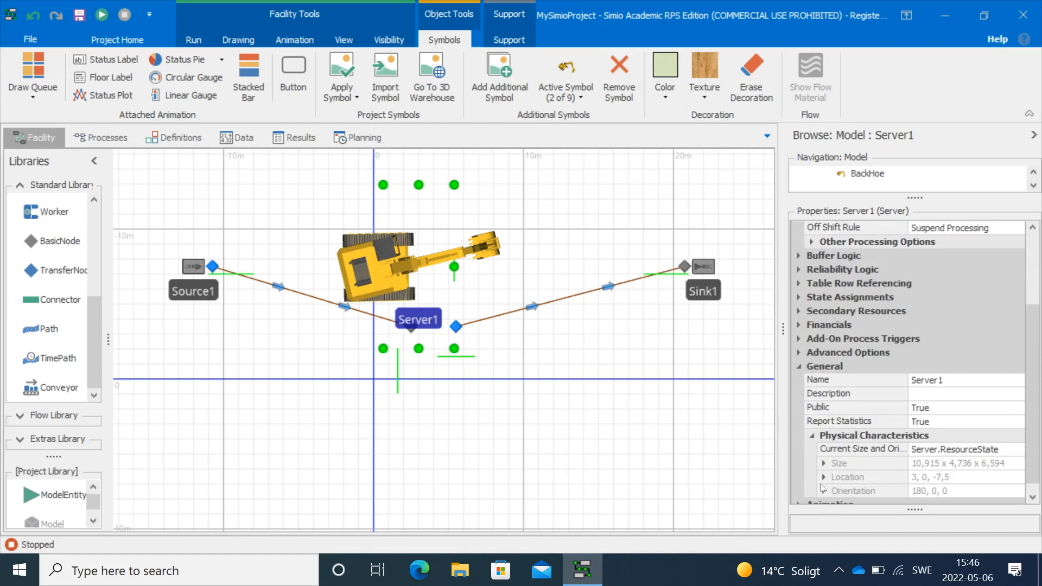
{"action": "left_click", "coordinate": [823, 491]}
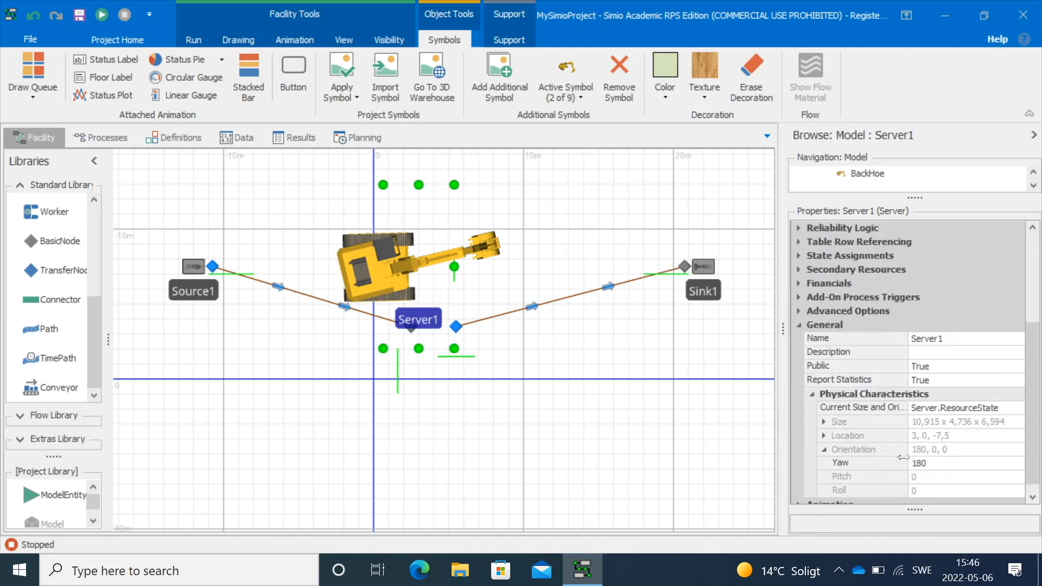
{"action": "left_click", "coordinate": [926, 462]}
{"action": "double_click", "coordinate": [926, 462]}
{"action": "type", "text": "0"}
{"action": "key", "text": "Return"}
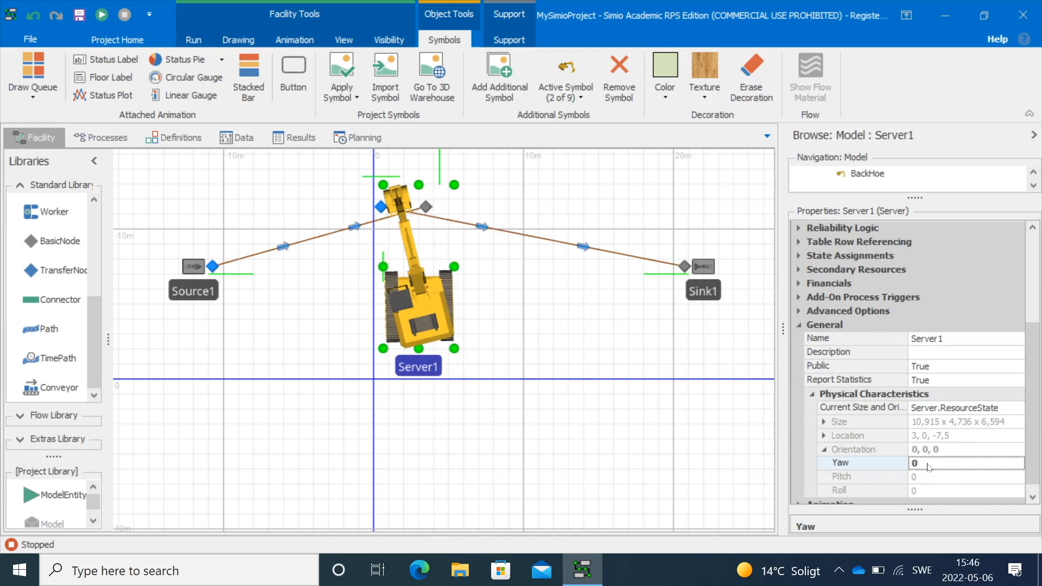
Set Server1's yaw back to 180
{"action": "double_click", "coordinate": [945, 460]}
{"action": "type", "text": "180"}
{"action": "key", "text": "Return"}
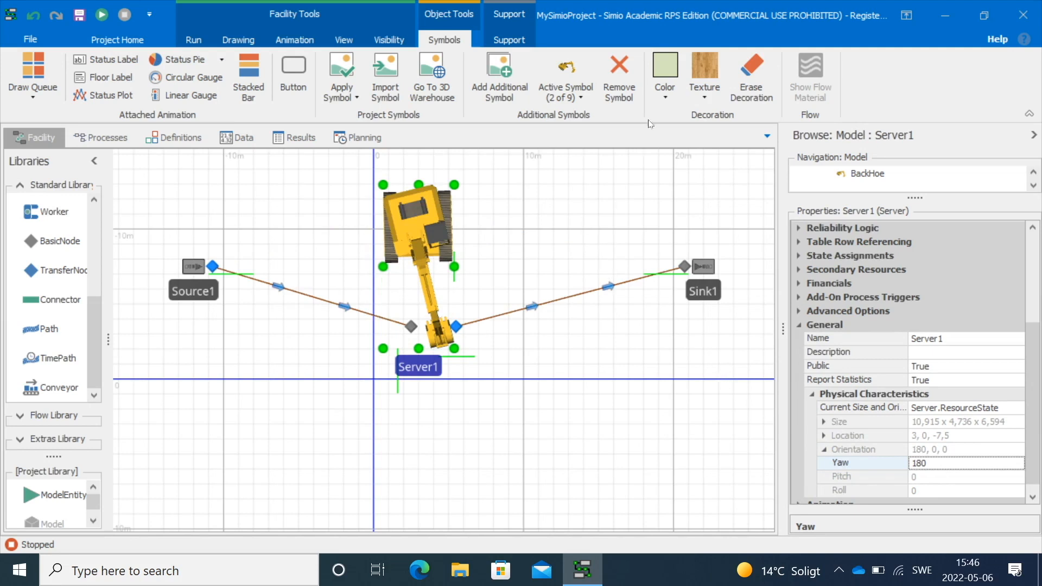
Paint the backhoe symbol red
{"action": "left_click", "coordinate": [668, 96]}
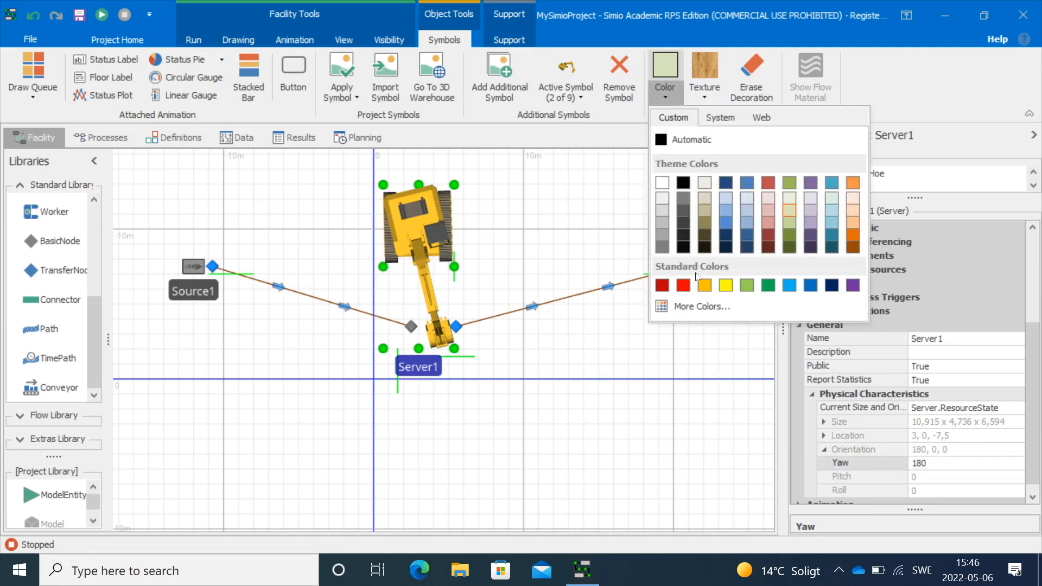
{"action": "left_click", "coordinate": [683, 285]}
{"action": "left_click", "coordinate": [499, 279]}
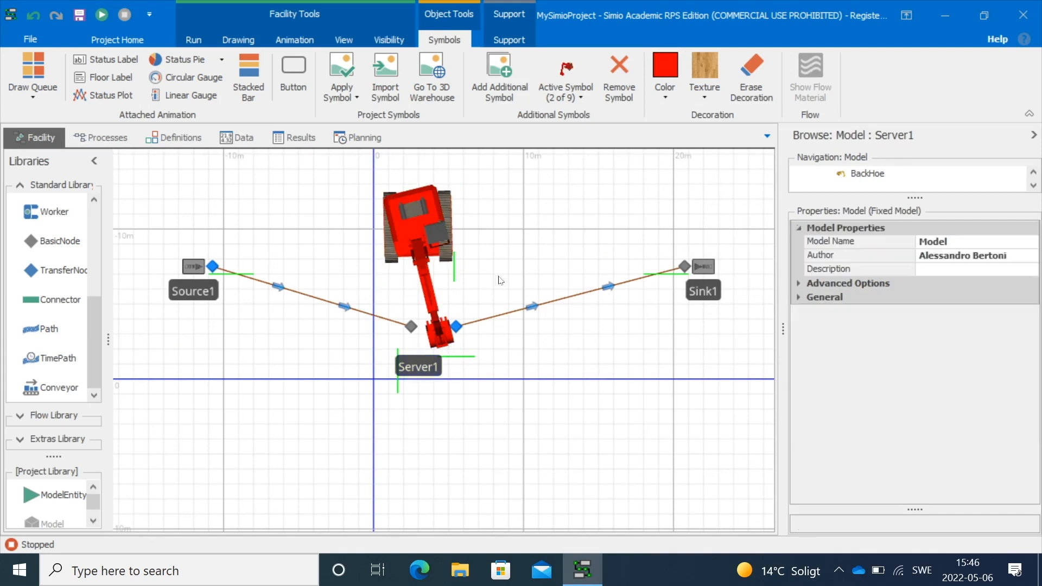
Run the model briefly
{"action": "left_click", "coordinate": [102, 15]}
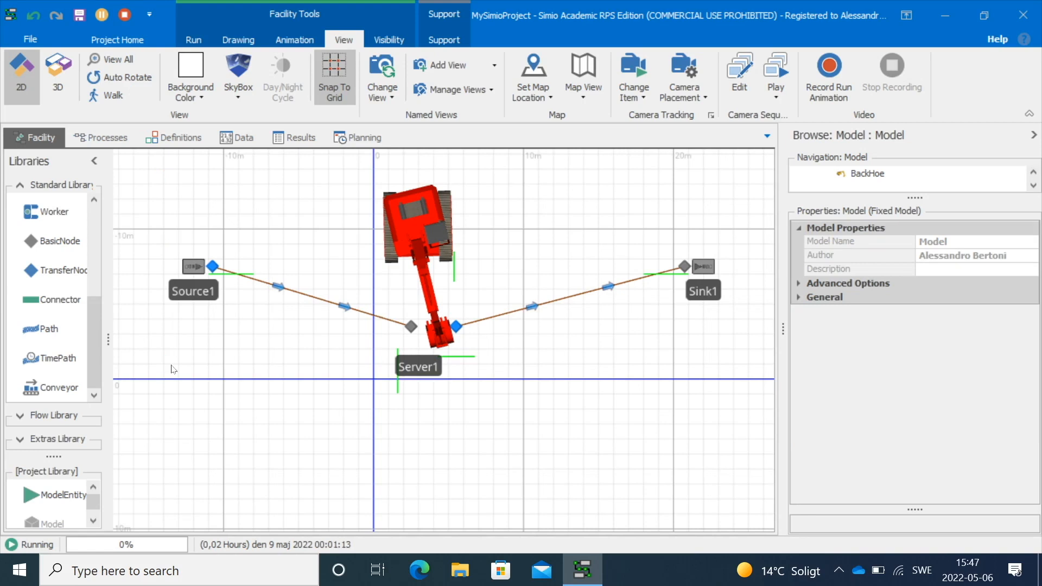
Move Source1 and Sink1 closer to the backhoe
{"action": "left_click_drag", "start_coordinate": [196, 271], "coordinate": [264, 316]}
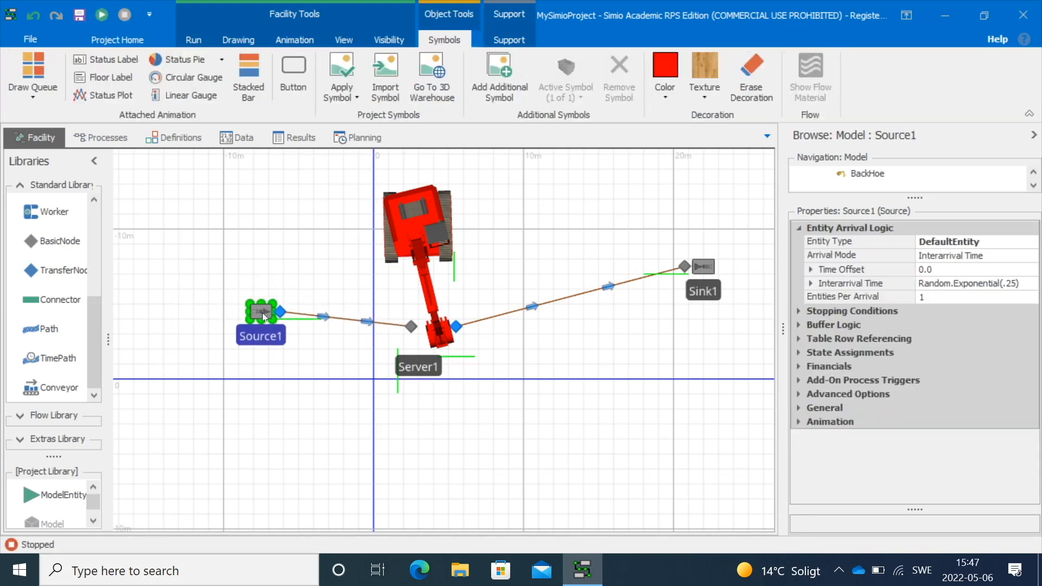
{"action": "left_click_drag", "start_coordinate": [703, 267], "coordinate": [606, 309]}
Place a ModelEntity above Source1 and rename it Rock
{"action": "left_click_drag", "start_coordinate": [561, 238], "coordinate": [602, 260]}
{"action": "scroll", "coordinate": [597, 281], "scroll_direction": "up", "scroll_amount": 2}
{"action": "left_click_drag", "start_coordinate": [31, 498], "coordinate": [210, 293]}
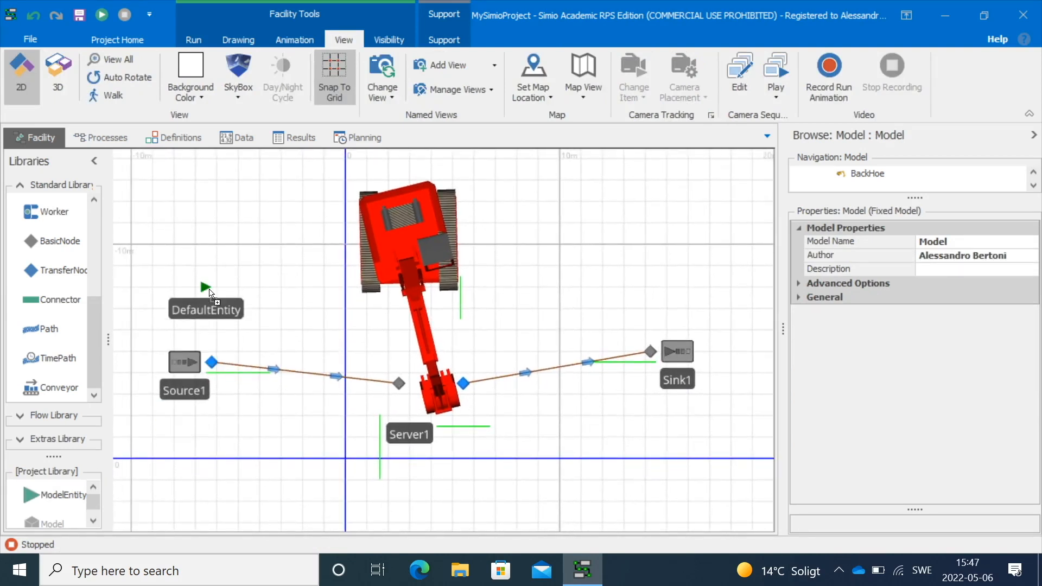
{"action": "left_click", "coordinate": [224, 306]}
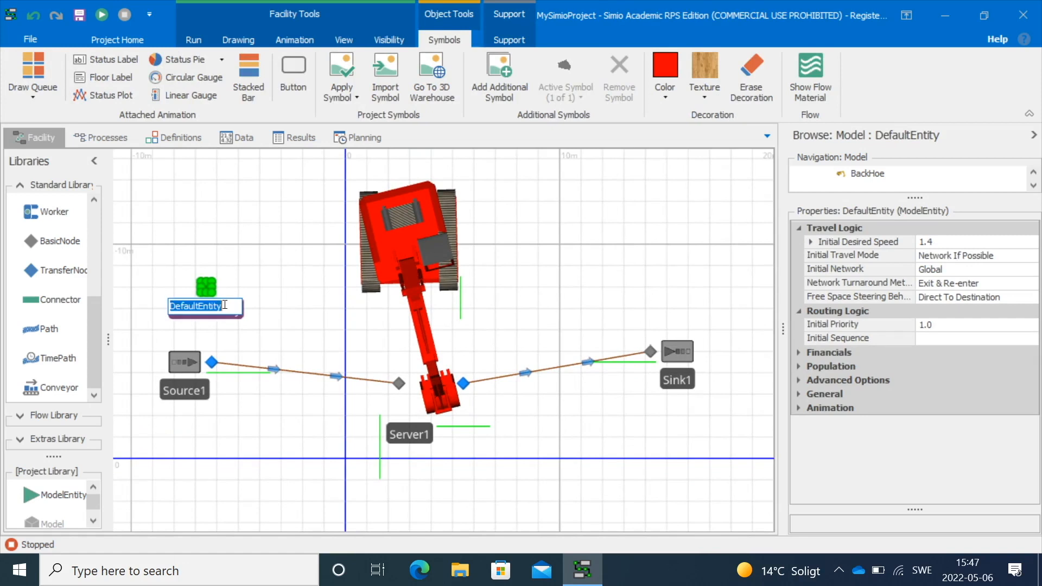
{"action": "type", "text": "R"}
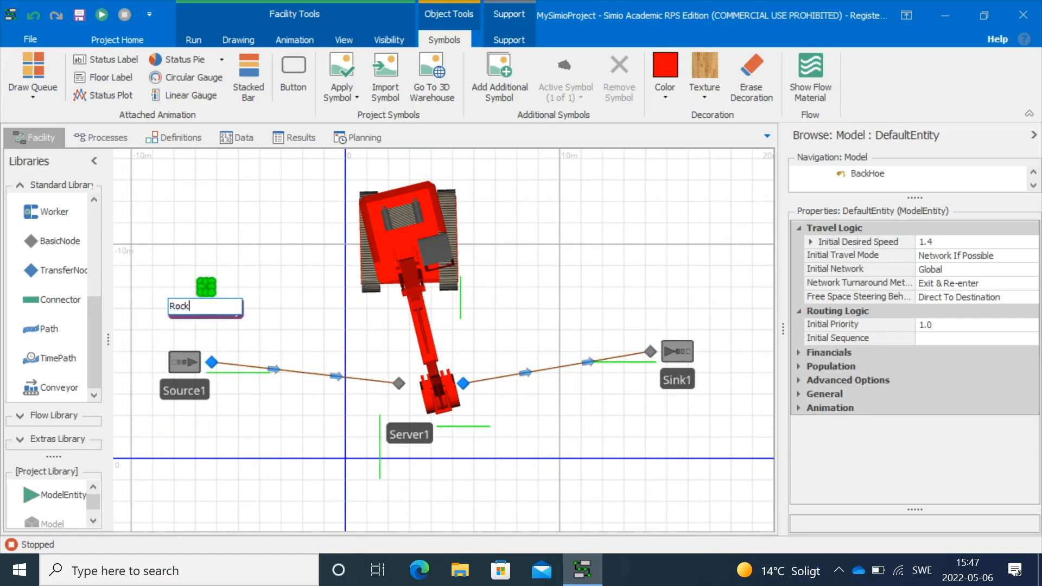
{"action": "type", "text": "ock"}
Enlarge the Rock entity's symbol
{"action": "left_click", "coordinate": [247, 271]}
{"action": "scroll", "coordinate": [191, 298], "scroll_direction": "up", "scroll_amount": 2}
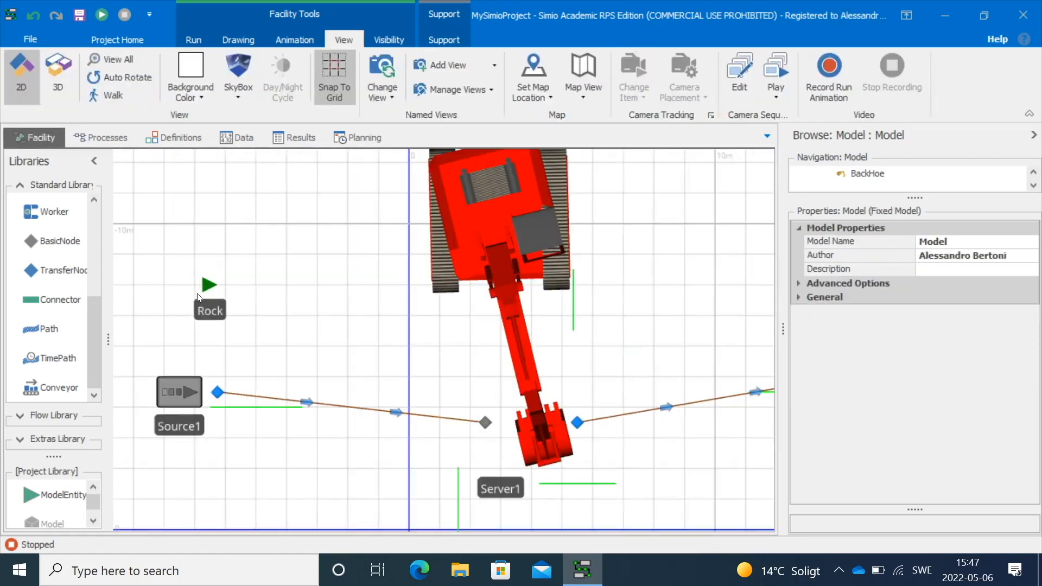
{"action": "left_click", "coordinate": [209, 286]}
{"action": "mouse_move", "coordinate": [216, 277]}
{"action": "left_mouse_down"}
{"action": "mouse_move", "coordinate": [239, 255]}
{"action": "mouse_move", "coordinate": [206, 296]}
{"action": "left_mouse_up"}
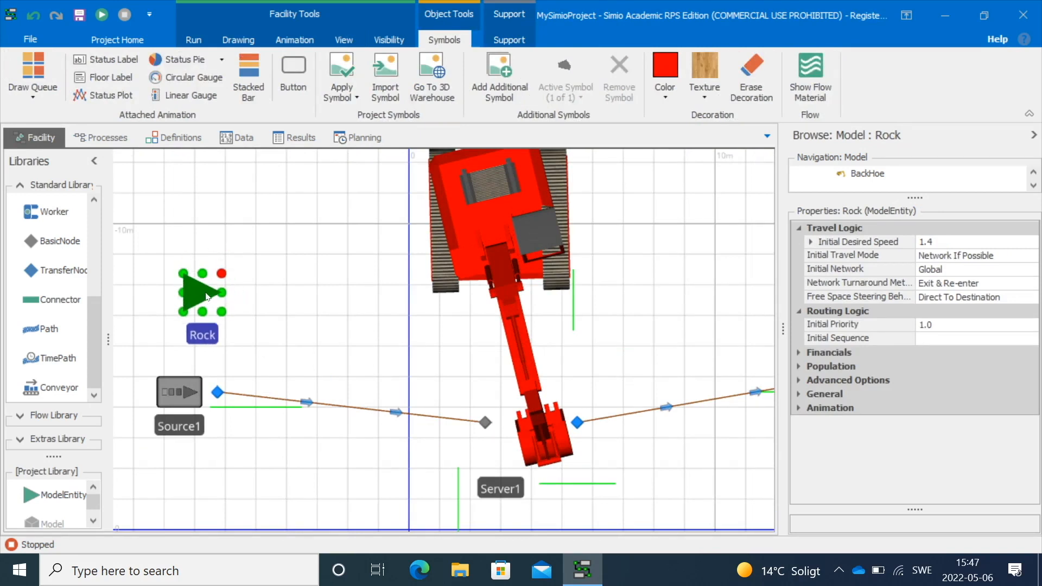
Import Rock.obj from the objects folder as the Rock entity's symbol
{"action": "left_click", "coordinate": [387, 88]}
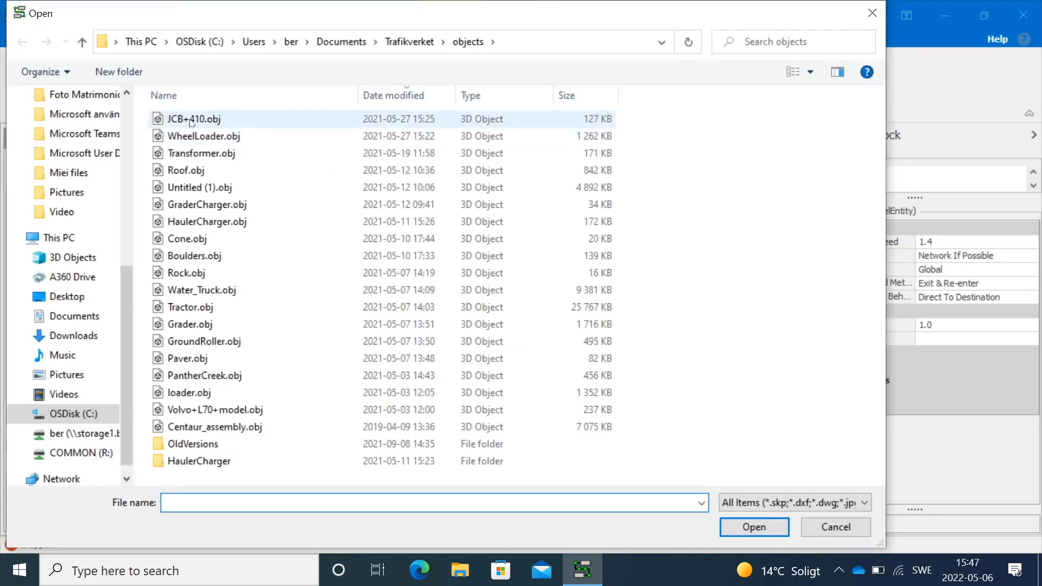
{"action": "left_click", "coordinate": [203, 274]}
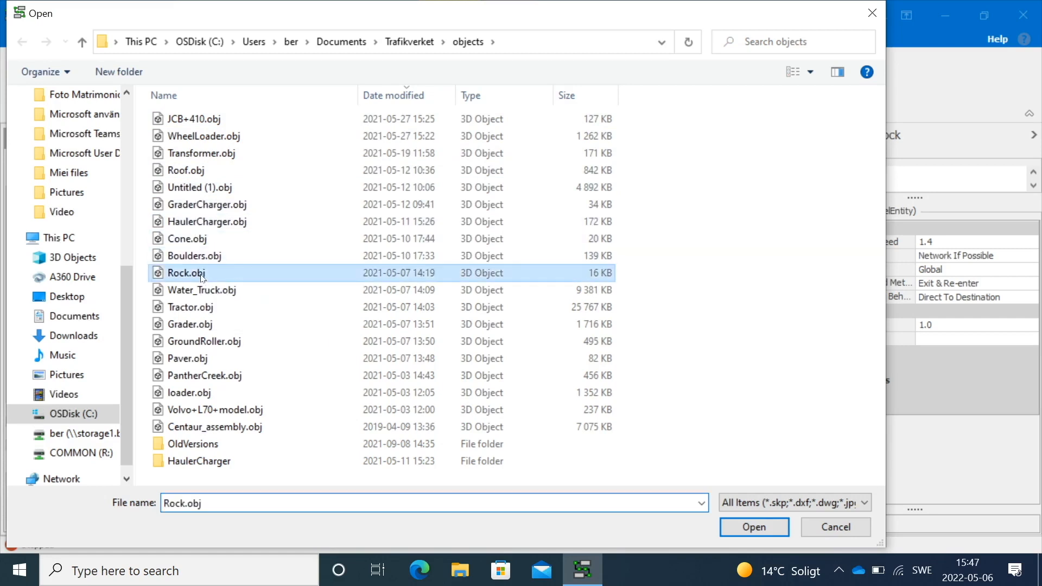
{"action": "left_click", "coordinate": [754, 527]}
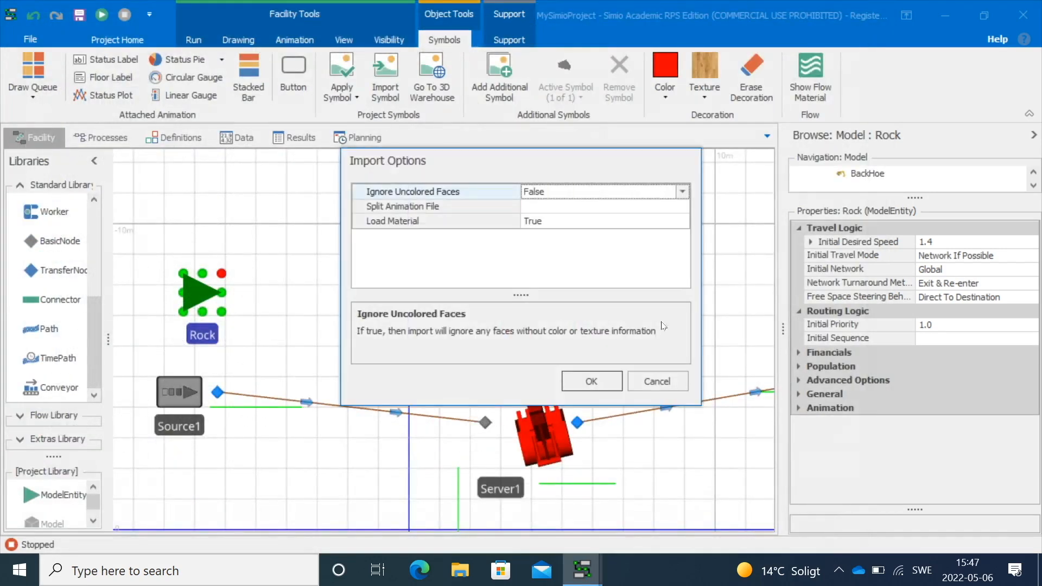
Accept the import options with Ignore Uncolored Faces False and Load Material True
{"action": "left_click", "coordinate": [682, 192]}
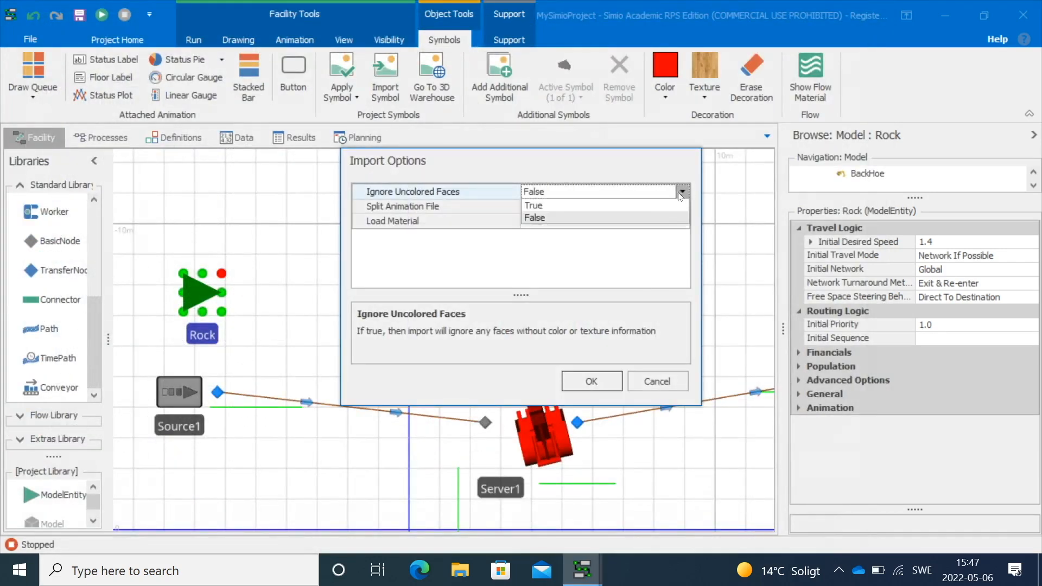
{"action": "left_click", "coordinate": [567, 247]}
{"action": "left_click", "coordinate": [560, 222]}
{"action": "left_click", "coordinate": [682, 221]}
{"action": "left_click", "coordinate": [560, 281]}
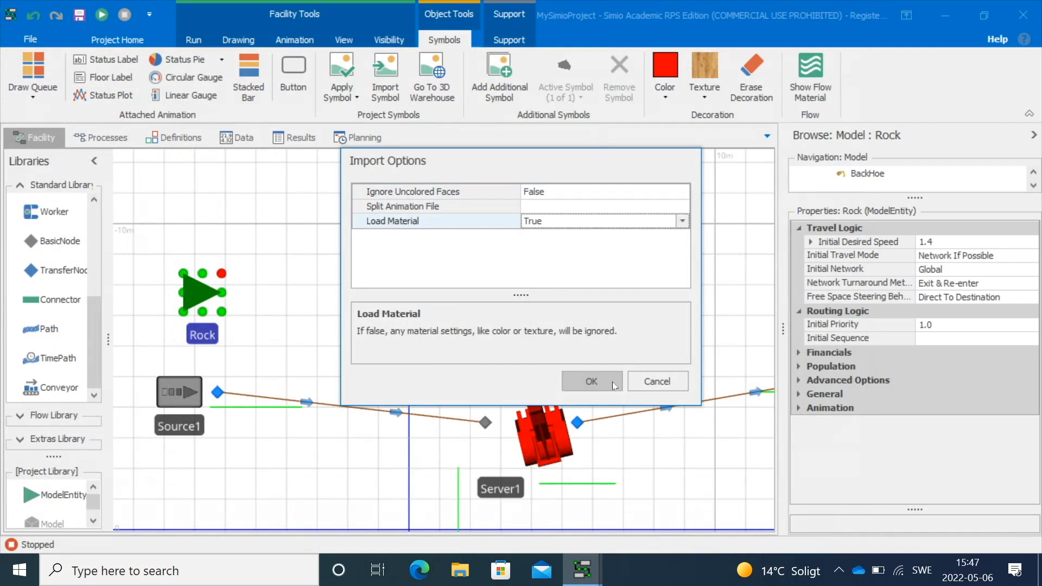
{"action": "left_click", "coordinate": [594, 377]}
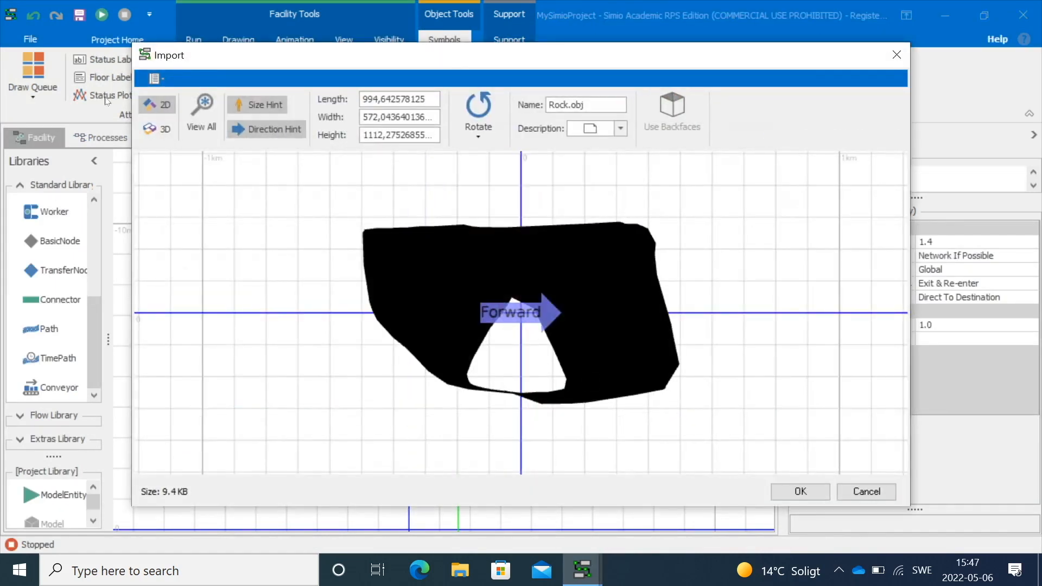
Switch the import preview to 3D and set the rock's height to 1
{"action": "left_click", "coordinate": [157, 129]}
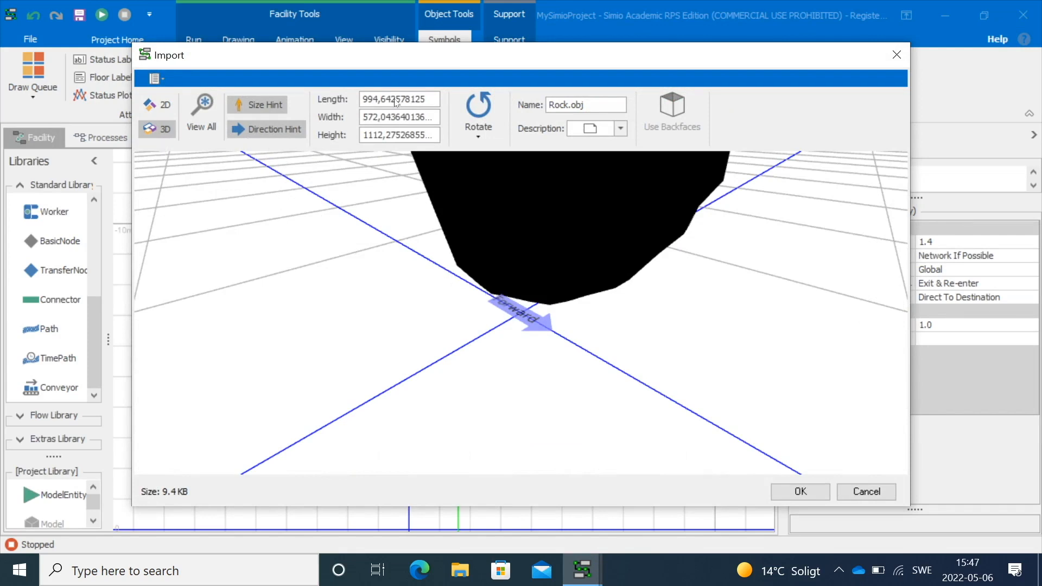
{"action": "double_click", "coordinate": [391, 135]}
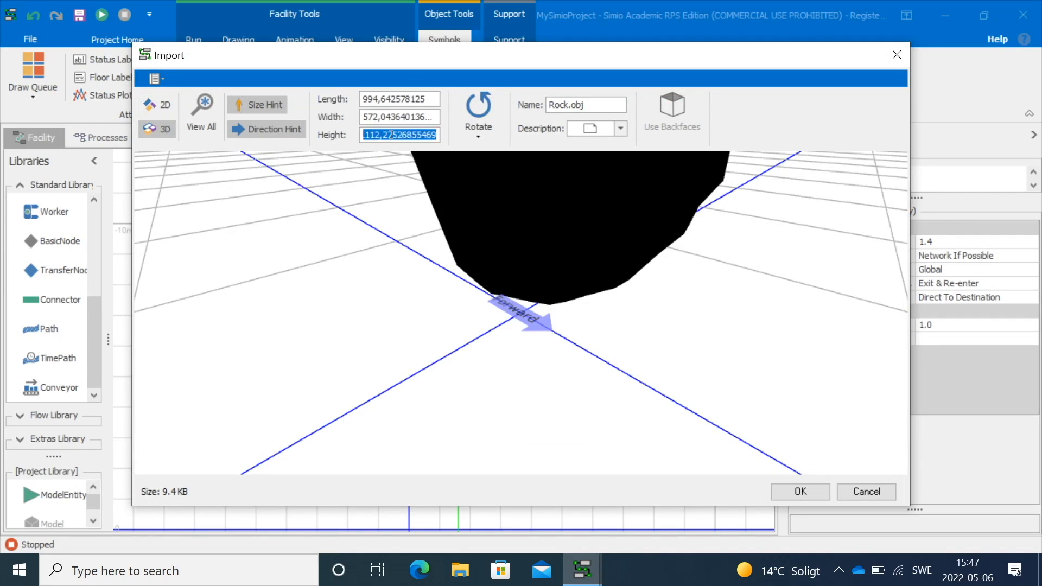
{"action": "type", "text": "1"}
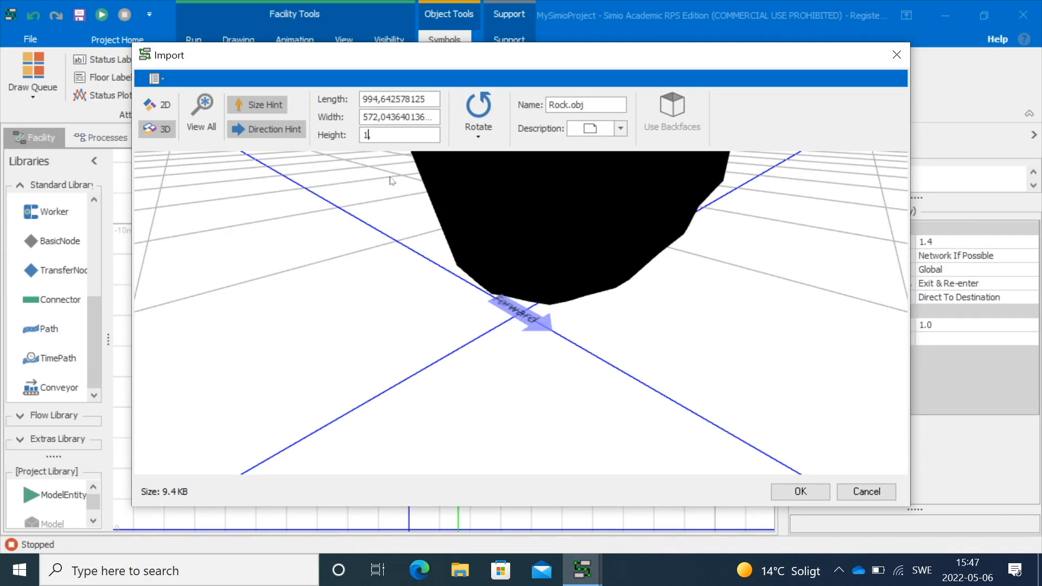
{"action": "key", "text": "Return"}
Rotate the rock by 180 degrees and then by 90 degrees
{"action": "left_click_drag", "start_coordinate": [446, 415], "coordinate": [461, 387]}
{"action": "left_click", "coordinate": [485, 140]}
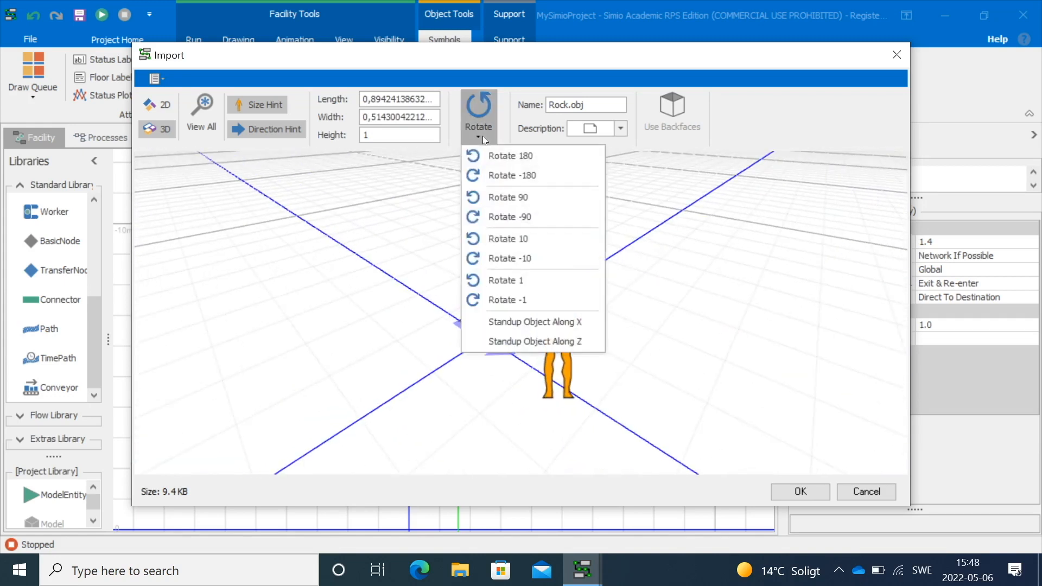
{"action": "left_click", "coordinate": [520, 156]}
{"action": "left_click", "coordinate": [478, 131]}
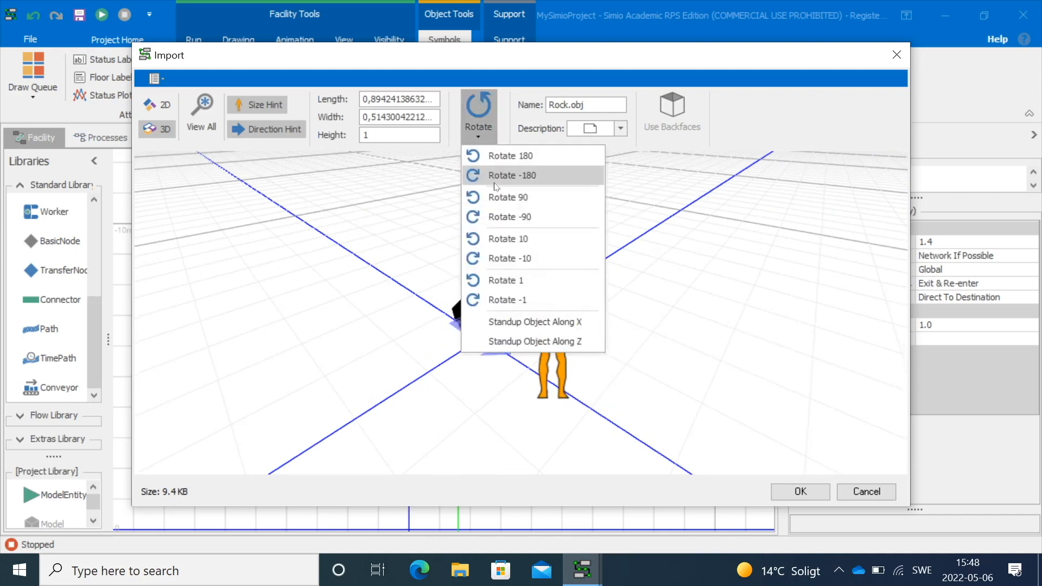
{"action": "left_click", "coordinate": [502, 198]}
Stand the rock up along its X axis and finish the import
{"action": "left_click", "coordinate": [483, 140]}
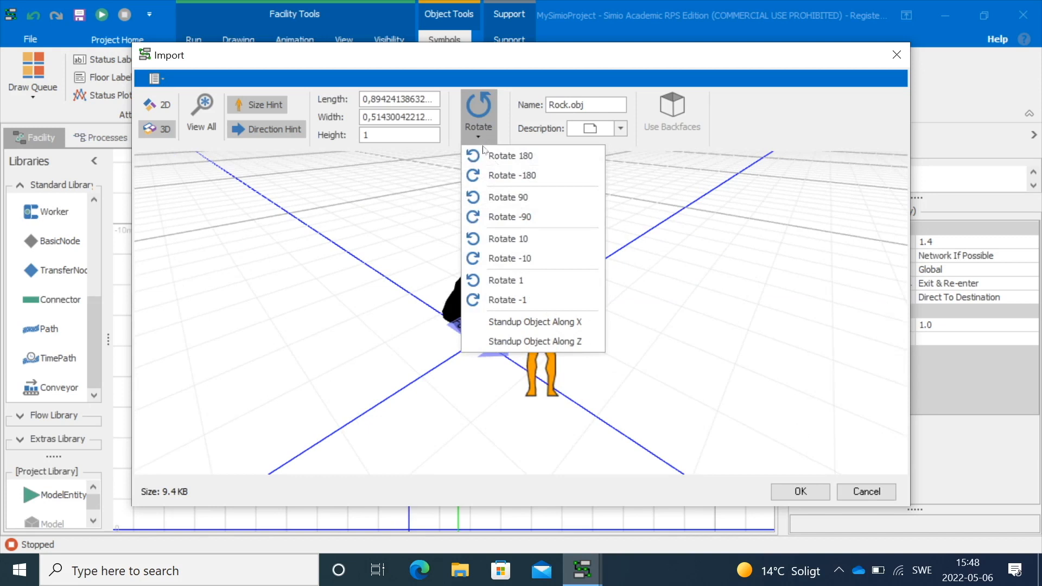
{"action": "left_click", "coordinate": [558, 321]}
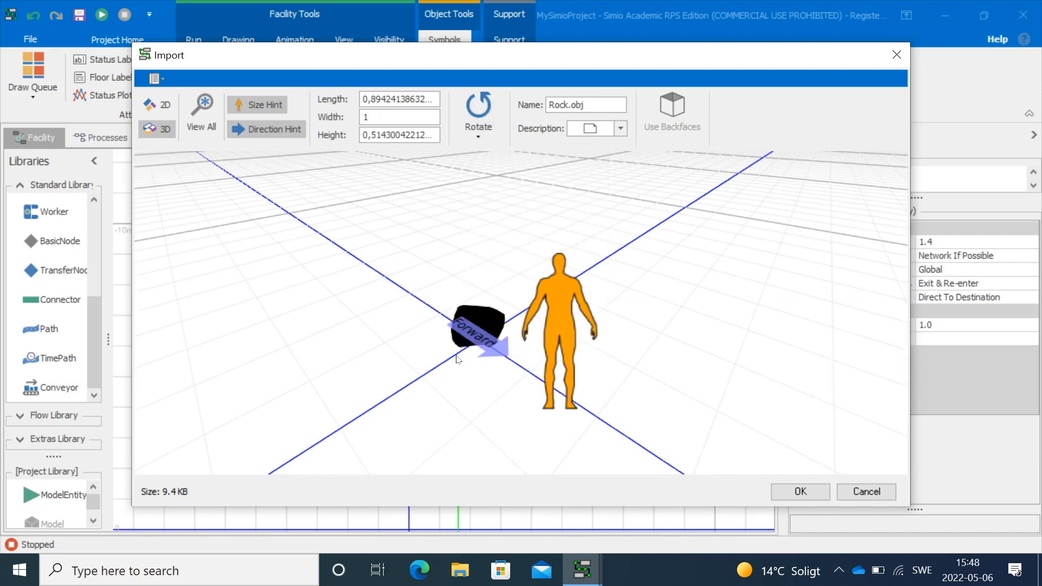
{"action": "scroll", "coordinate": [457, 358], "scroll_direction": "up", "scroll_amount": 3}
{"action": "scroll", "coordinate": [457, 358], "scroll_direction": "down", "scroll_amount": 2}
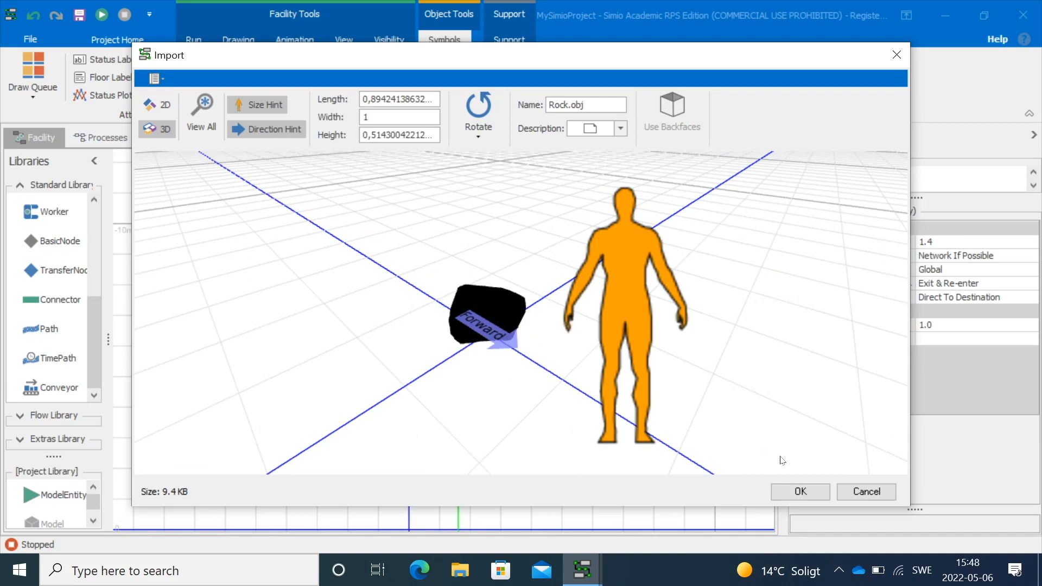
{"action": "left_click", "coordinate": [813, 498]}
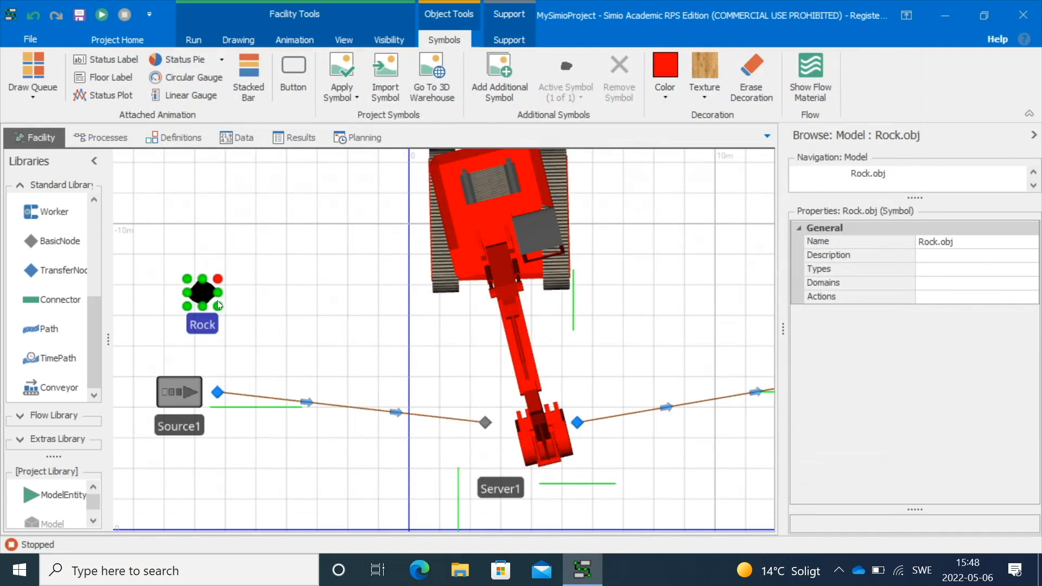
Colour the imported rock symbol grey
{"action": "left_click", "coordinate": [659, 96]}
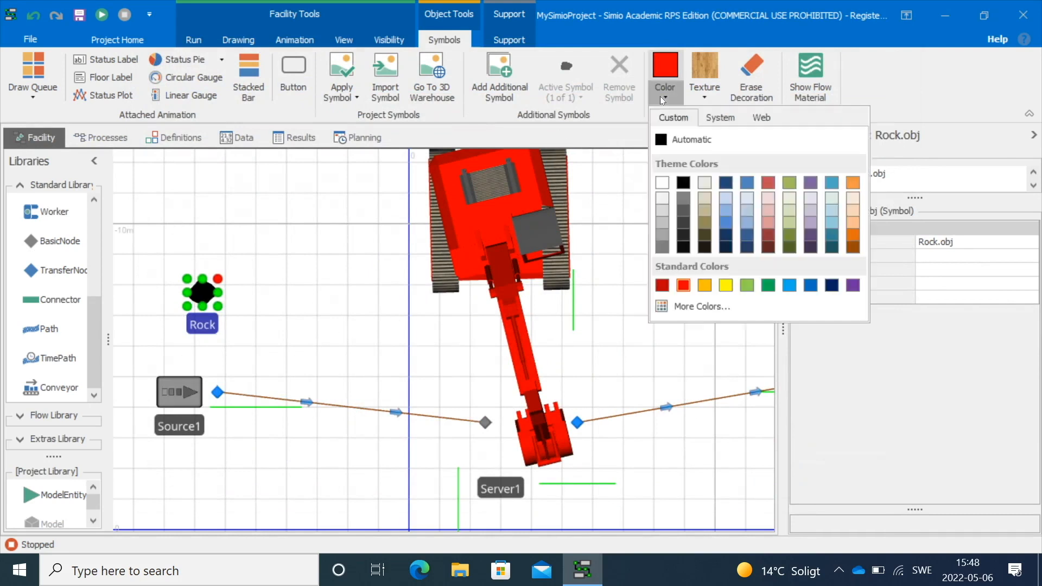
{"action": "left_click", "coordinate": [661, 222]}
{"action": "left_click", "coordinate": [210, 290]}
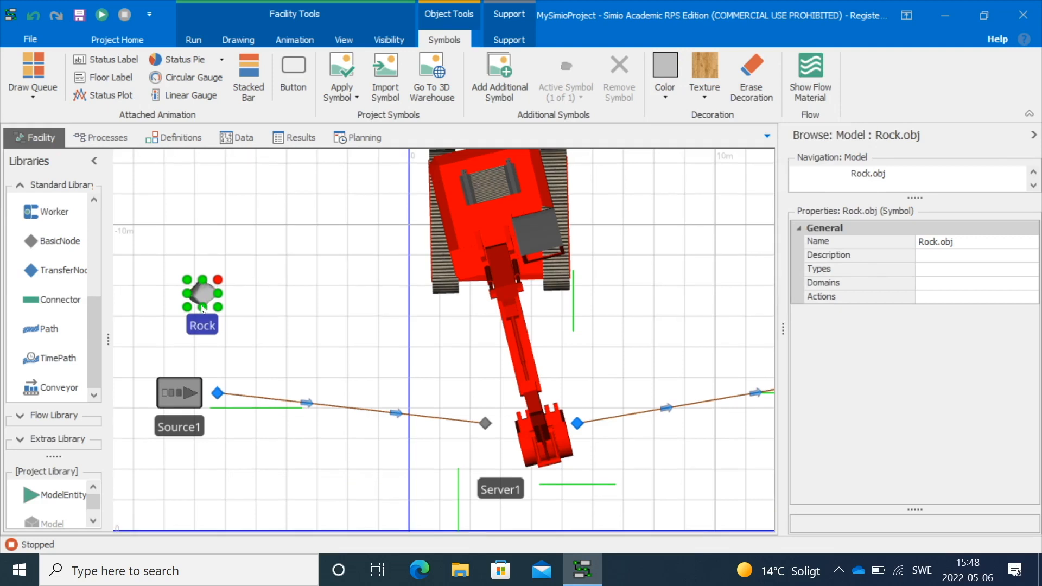
Switch to the 3D view and run the model to watch rocks flow through the backhoe server
{"action": "left_click", "coordinate": [343, 39]}
{"action": "left_click", "coordinate": [57, 76]}
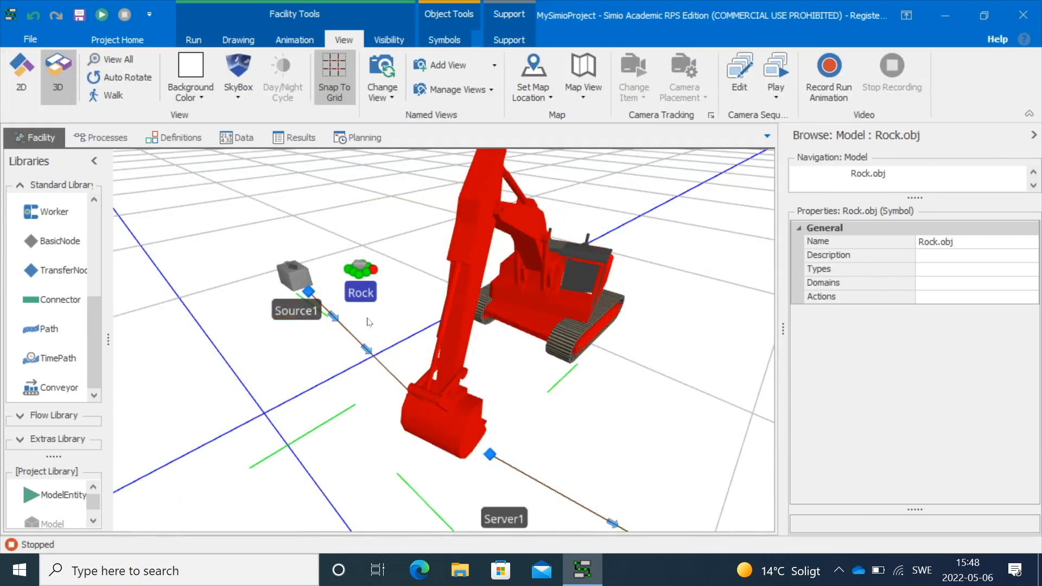
{"action": "left_click", "coordinate": [371, 319]}
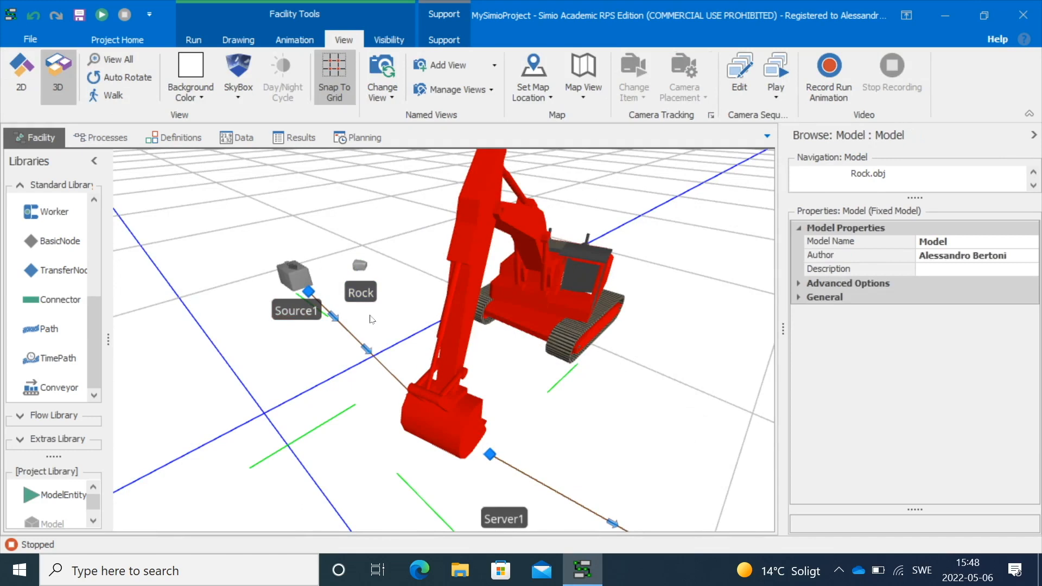
{"action": "left_click", "coordinate": [103, 15]}
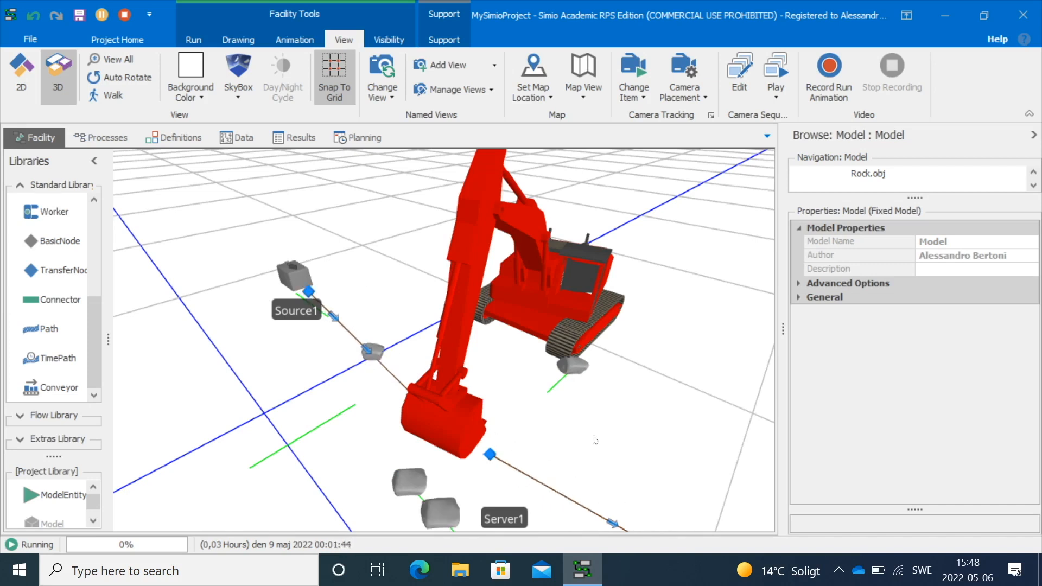
{"action": "left_click", "coordinate": [548, 391]}
{"action": "left_click_drag", "start_coordinate": [547, 393], "coordinate": [472, 393]}
{"action": "left_click_drag", "start_coordinate": [578, 369], "coordinate": [502, 429]}
{"action": "left_click", "coordinate": [553, 421]}
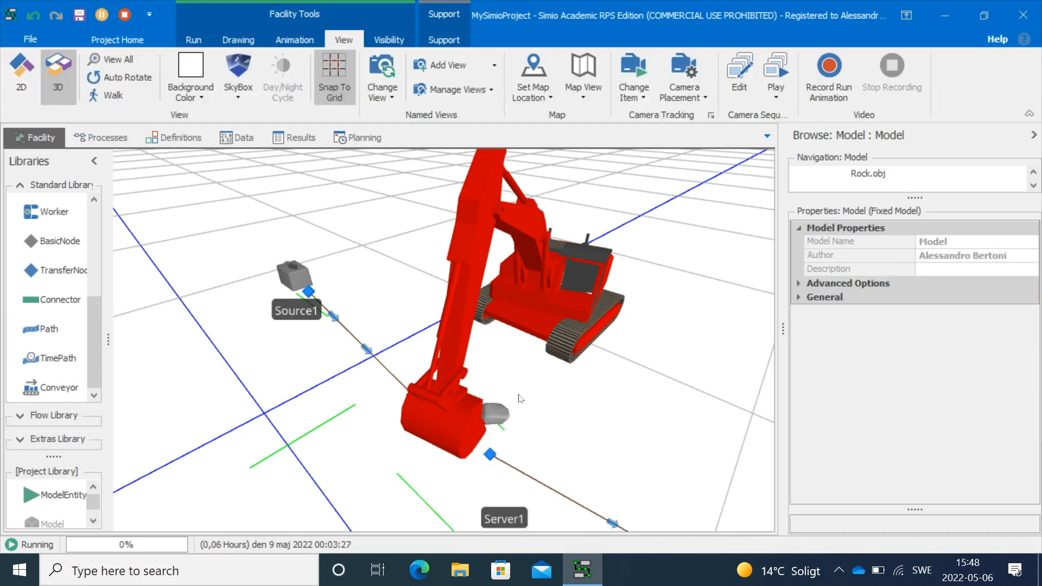
{"action": "left_click_drag", "start_coordinate": [570, 403], "coordinate": [533, 355]}
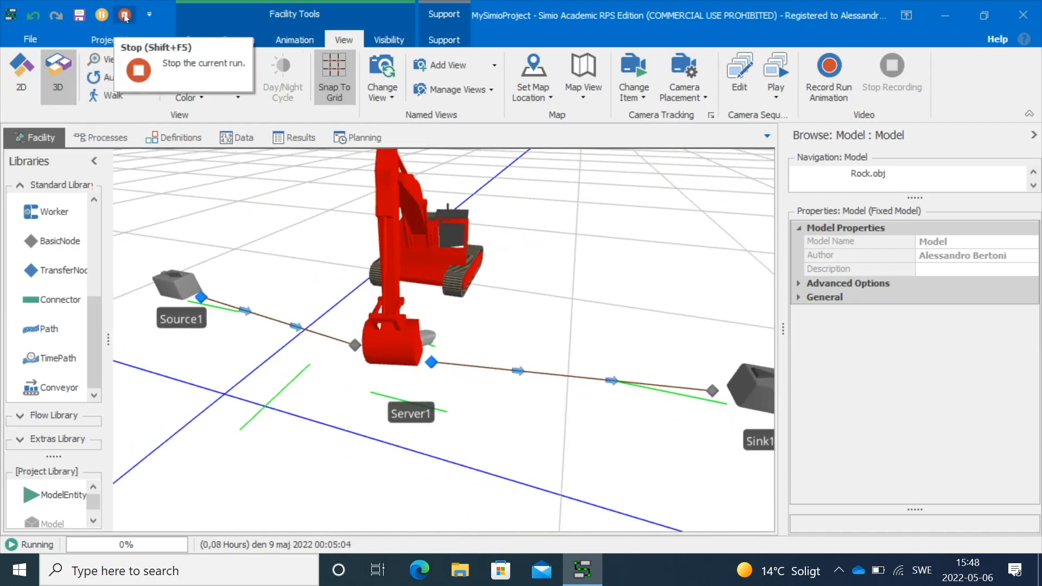
{"action": "left_click_drag", "start_coordinate": [555, 319], "coordinate": [563, 344]}
{"action": "scroll", "coordinate": [564, 345], "scroll_direction": "down", "scroll_amount": 3}
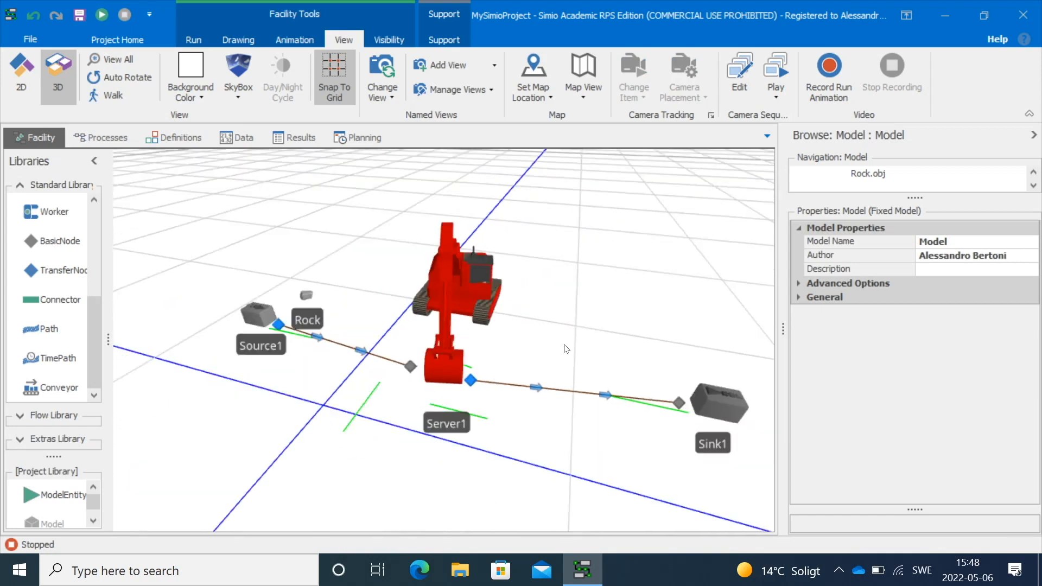
Open 3D Warehouse for Server1 and search it for excavator models, browsing through the results
{"action": "left_click", "coordinate": [486, 309]}
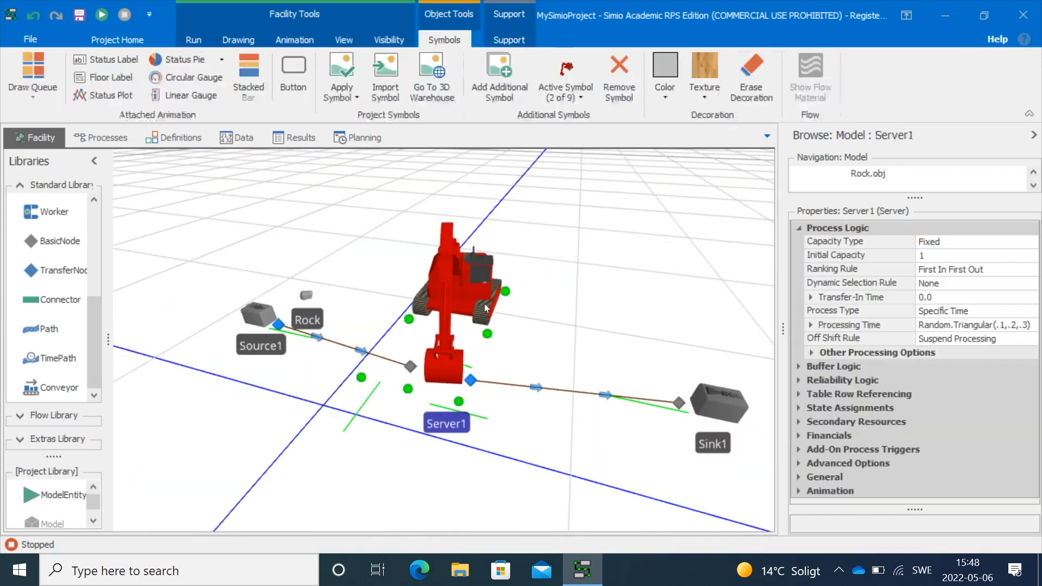
{"action": "left_click", "coordinate": [432, 92]}
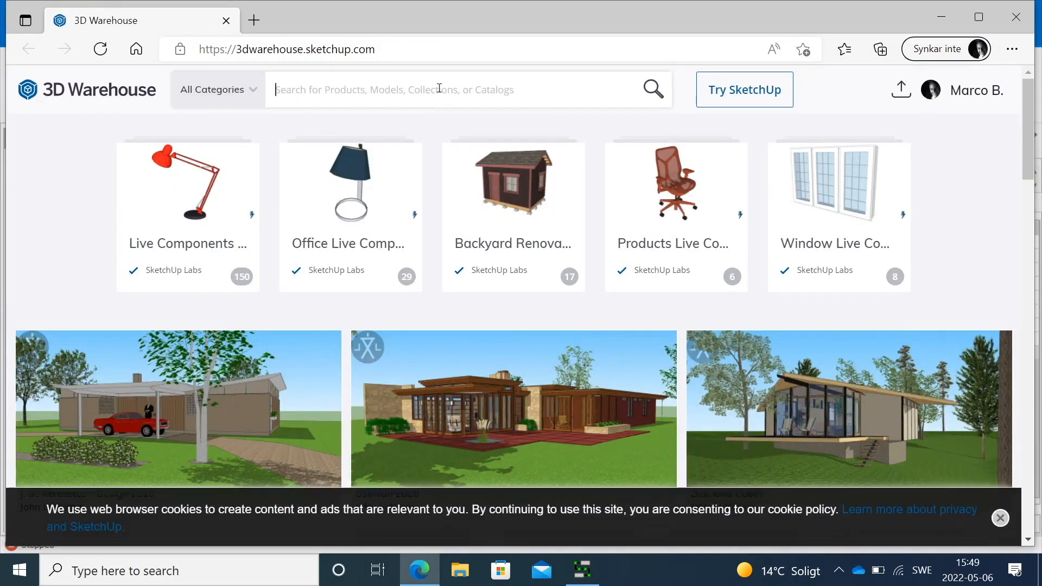
{"action": "left_click", "coordinate": [439, 88]}
{"action": "type", "text": "excavator"}
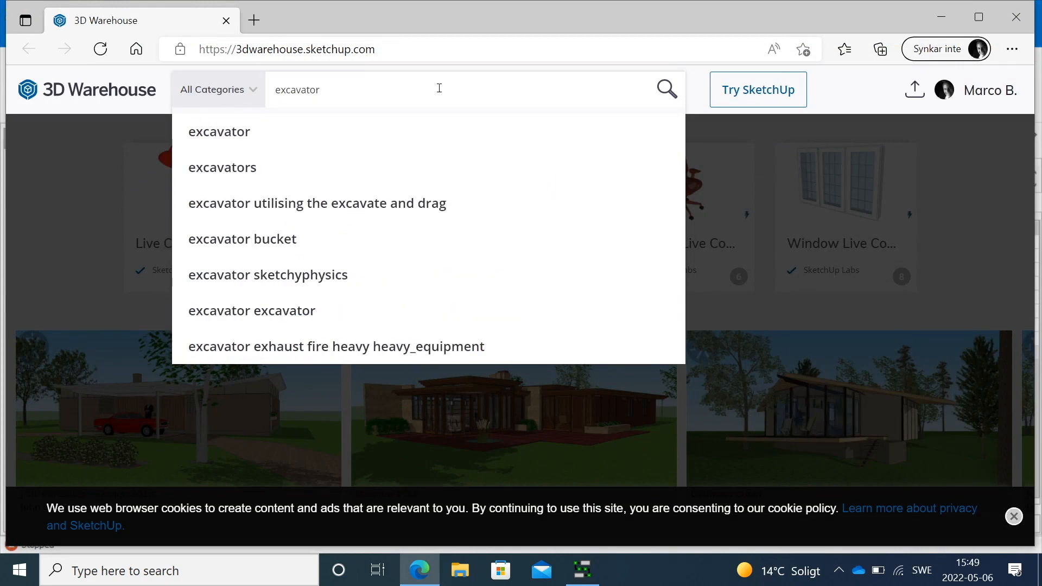
{"action": "left_click", "coordinate": [326, 132]}
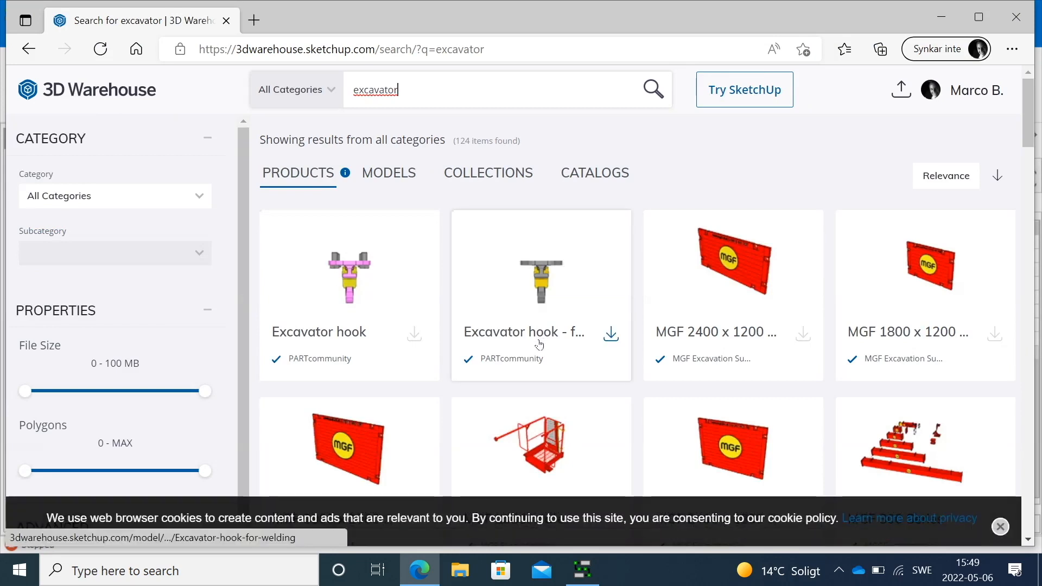
{"action": "scroll", "coordinate": [542, 345], "scroll_direction": "down", "scroll_amount": 8}
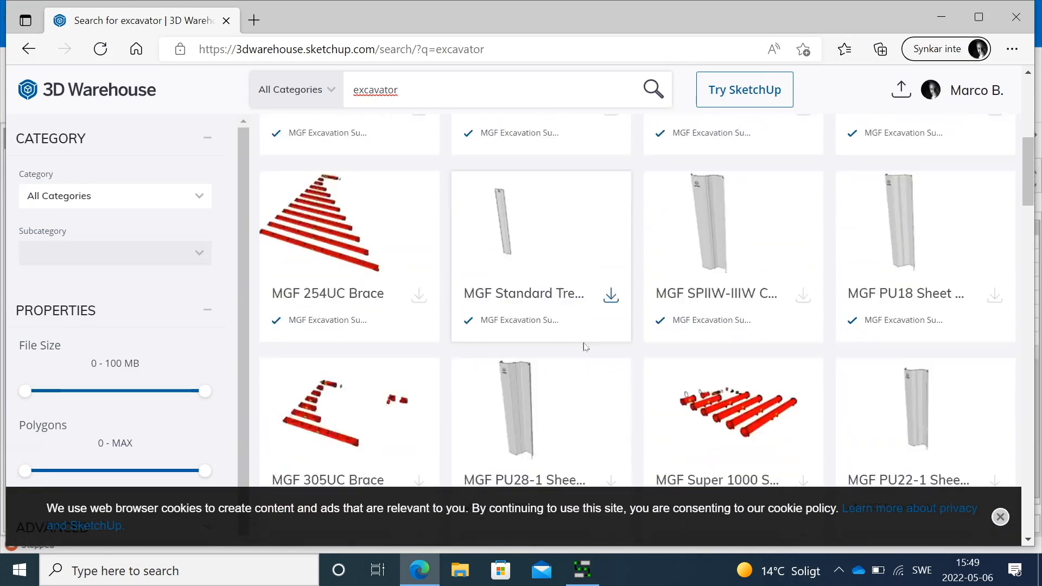
{"action": "scroll", "coordinate": [583, 347], "scroll_direction": "down", "scroll_amount": 15}
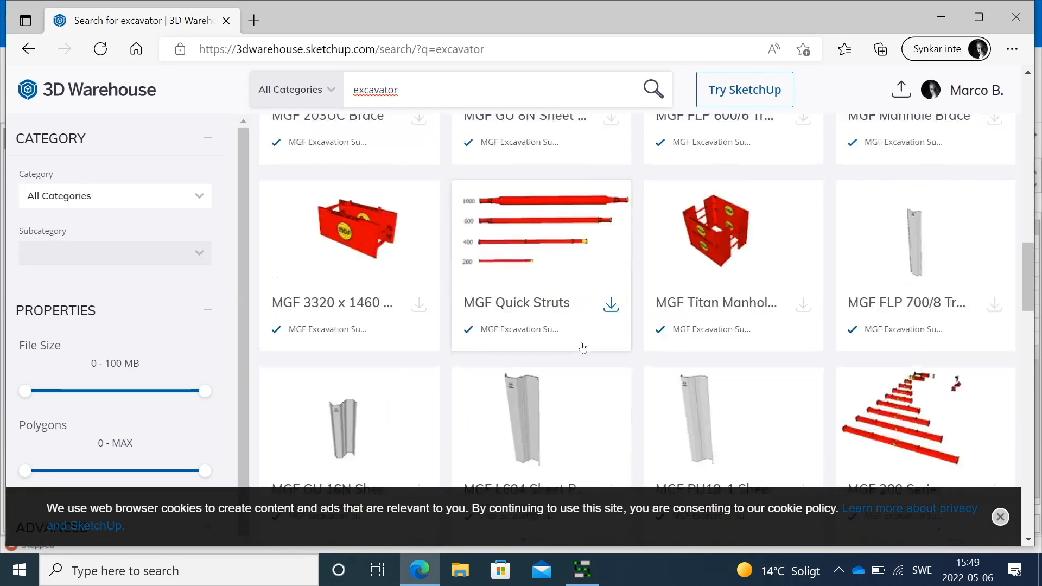
{"action": "scroll", "coordinate": [583, 347], "scroll_direction": "down", "scroll_amount": 15}
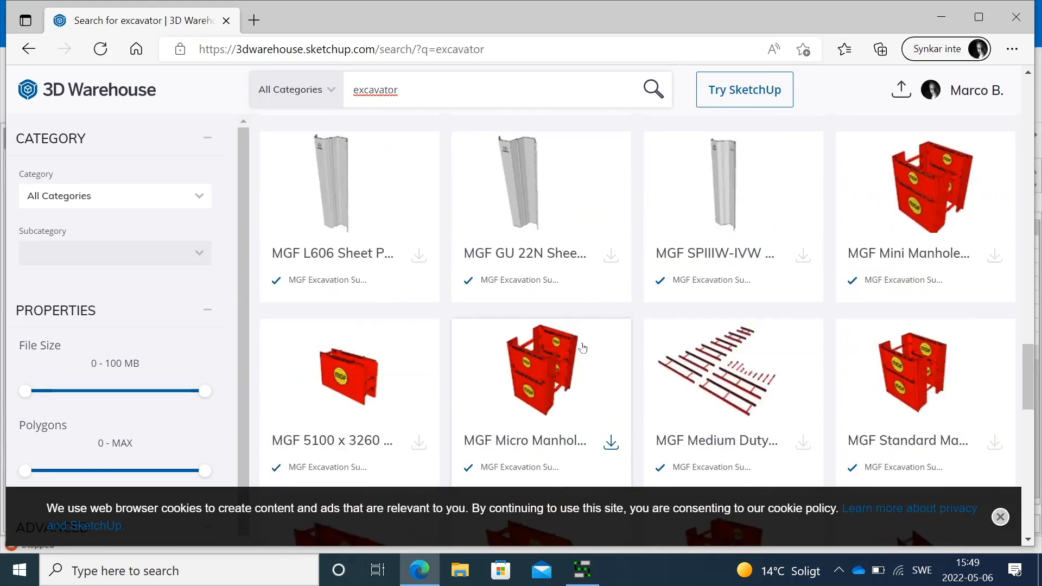
{"action": "scroll", "coordinate": [582, 347], "scroll_direction": "down", "scroll_amount": 10}
{"action": "scroll", "coordinate": [584, 347], "scroll_direction": "down", "scroll_amount": 8}
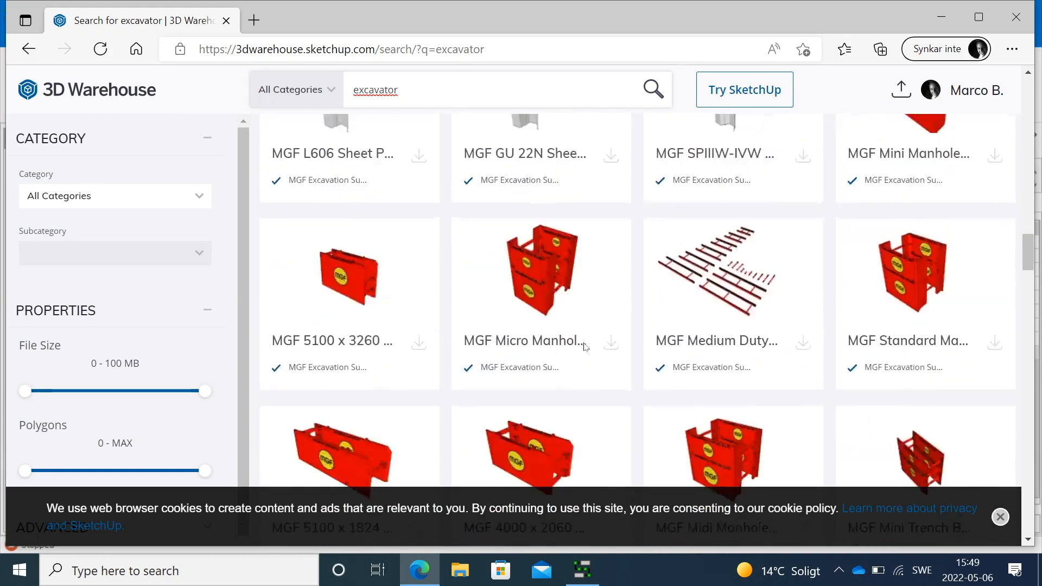
{"action": "left_click", "coordinate": [941, 19]}
Show the ArcGIS World Street Map as the background map of the facility
{"action": "left_click", "coordinate": [592, 252]}
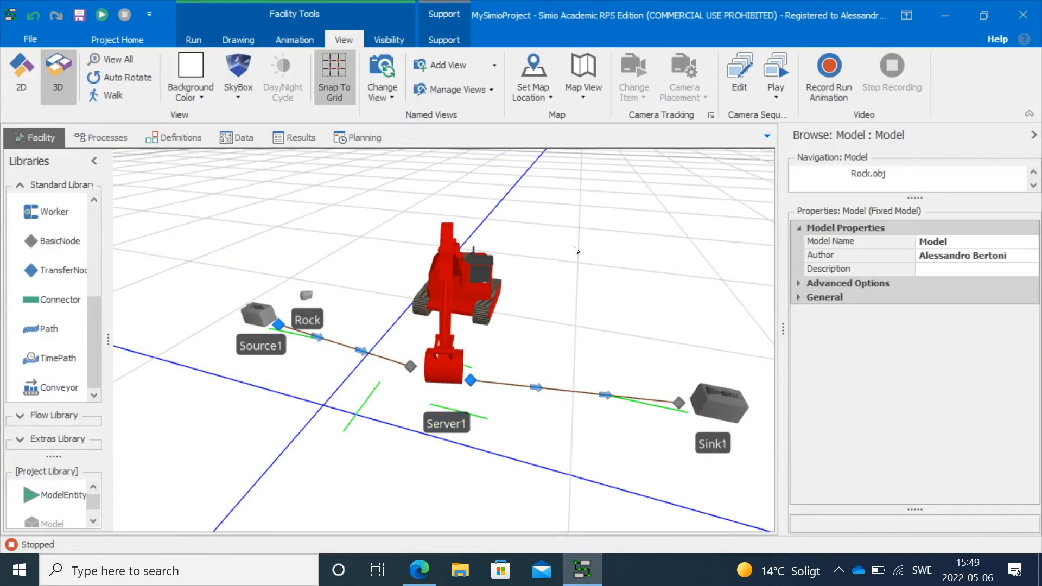
{"action": "left_click", "coordinate": [552, 101]}
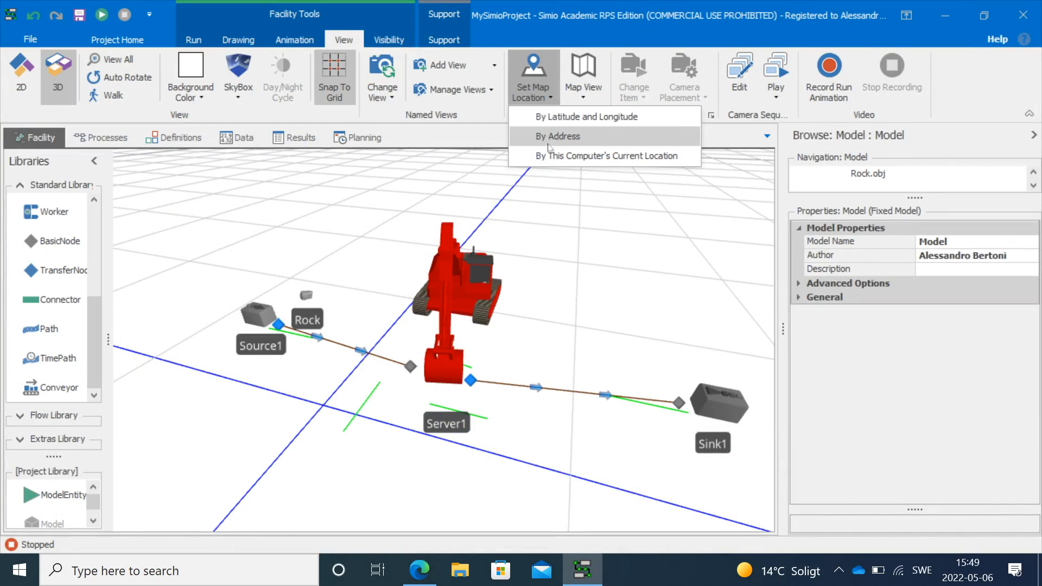
{"action": "left_click", "coordinate": [585, 97]}
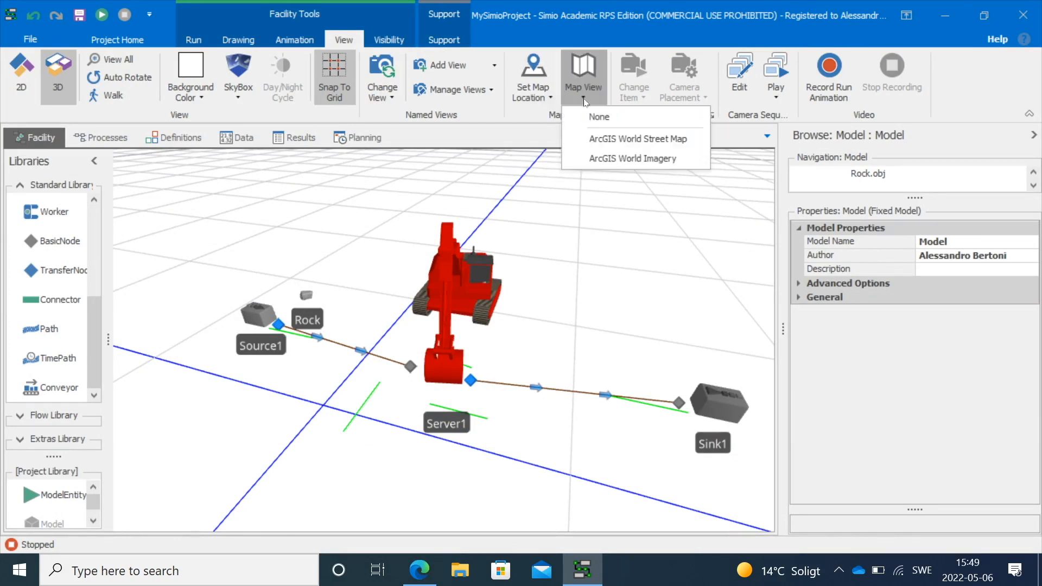
{"action": "left_click", "coordinate": [613, 139]}
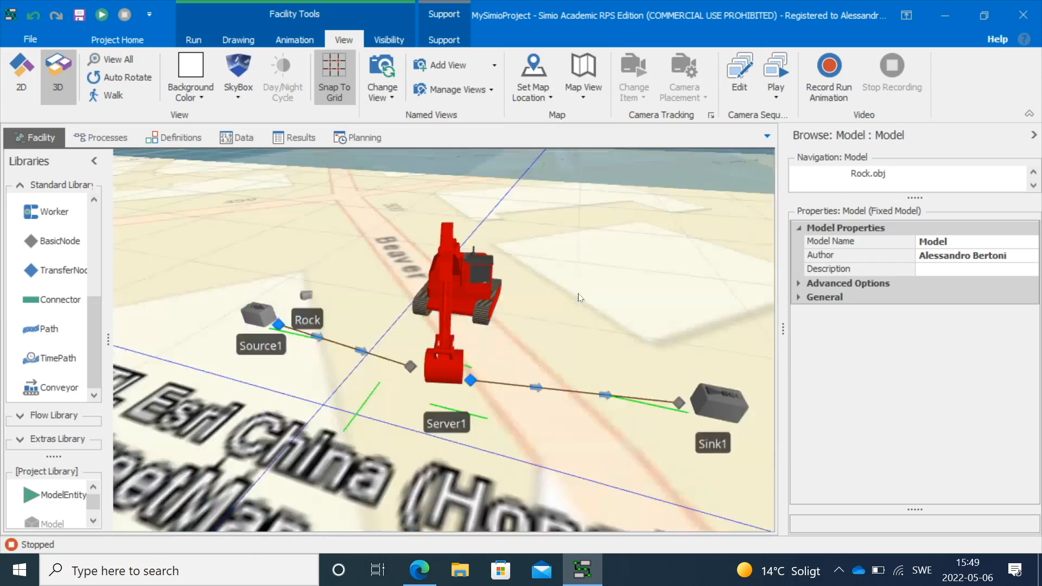
Switch to the 2D view and zoom around the street map, undoing an accidental handle move
{"action": "scroll", "coordinate": [578, 293], "scroll_direction": "down", "scroll_amount": 5}
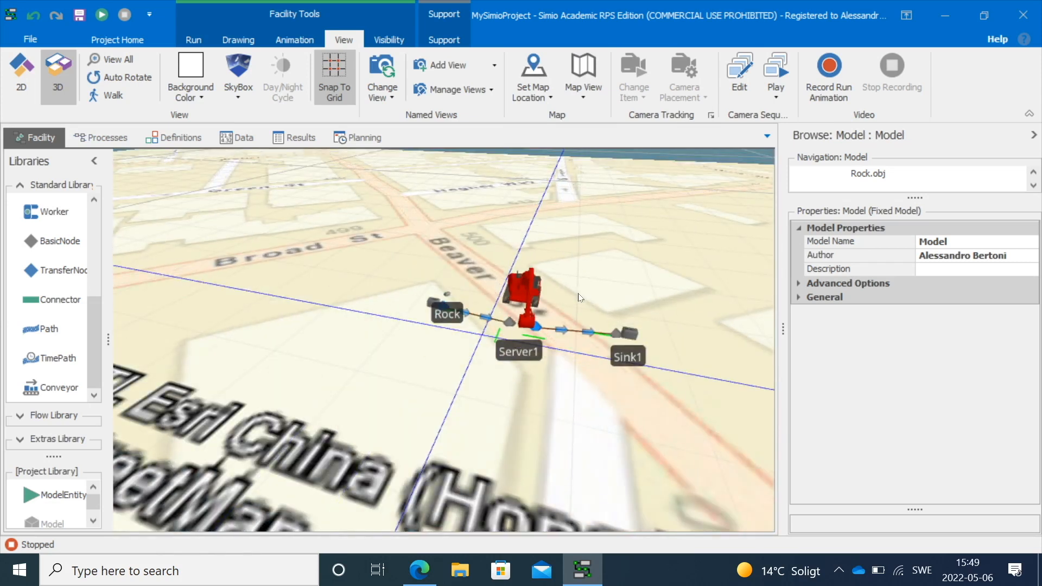
{"action": "left_click", "coordinate": [16, 82]}
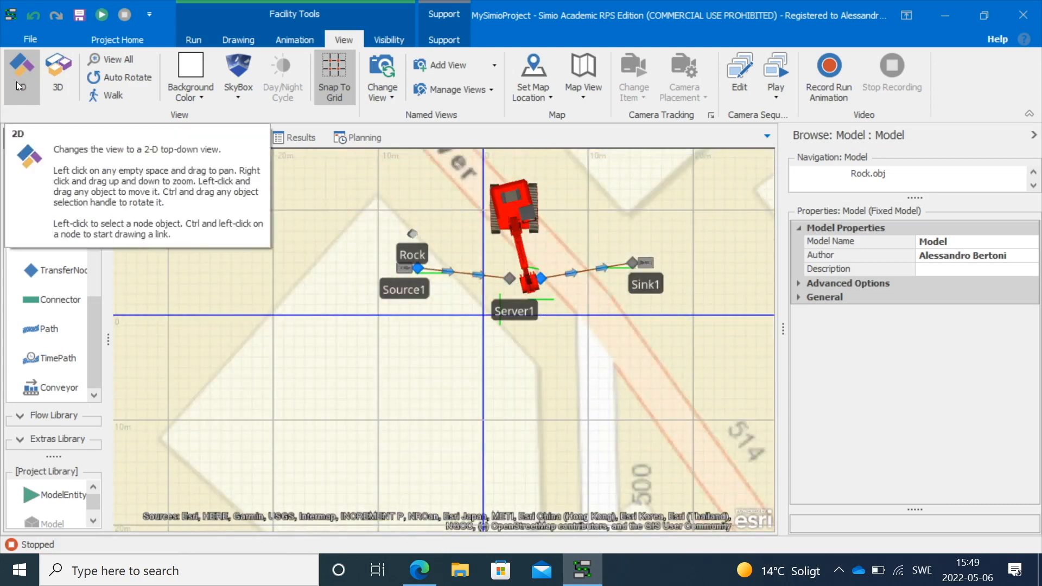
{"action": "left_click_drag", "start_coordinate": [288, 218], "coordinate": [277, 295]}
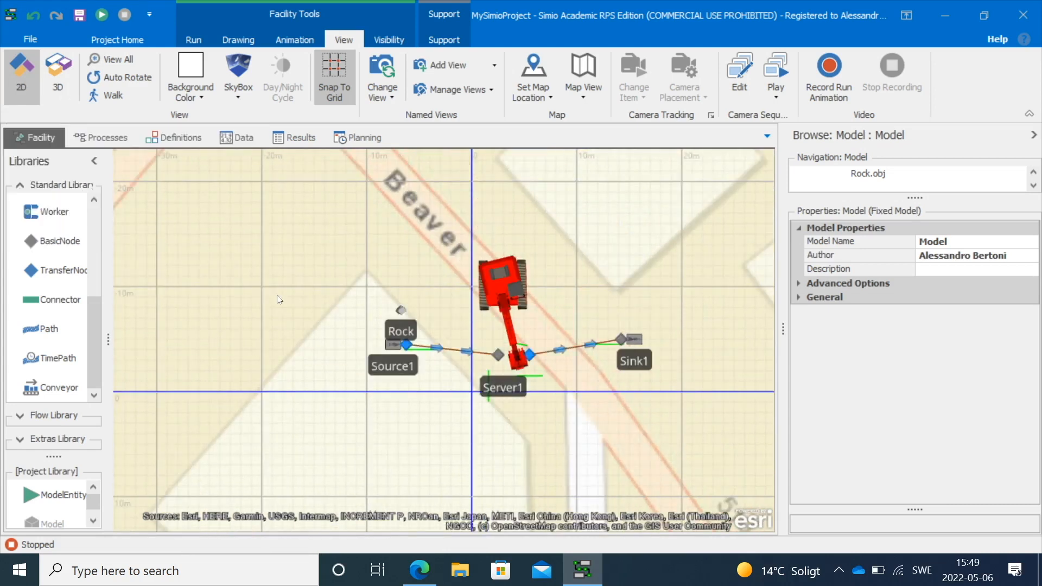
{"action": "scroll", "coordinate": [412, 325], "scroll_direction": "down", "scroll_amount": 5}
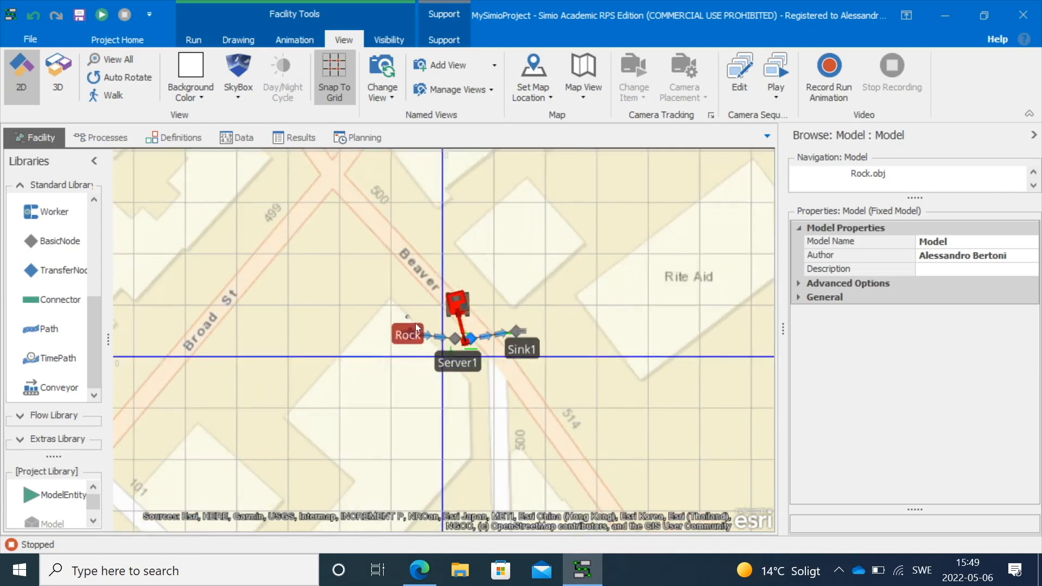
{"action": "scroll", "coordinate": [415, 324], "scroll_direction": "down", "scroll_amount": 3}
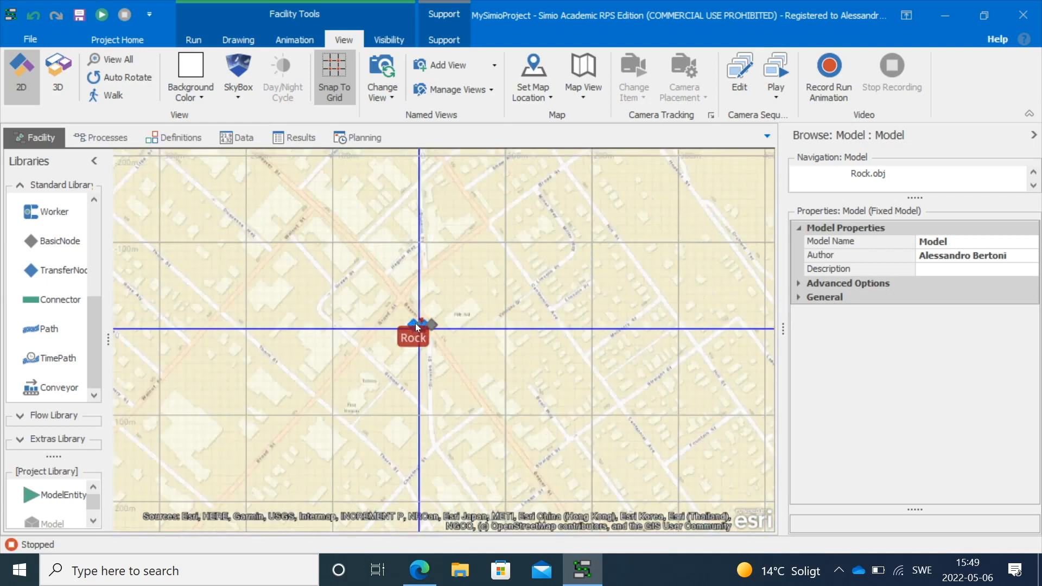
{"action": "scroll", "coordinate": [391, 342], "scroll_direction": "down", "scroll_amount": 2}
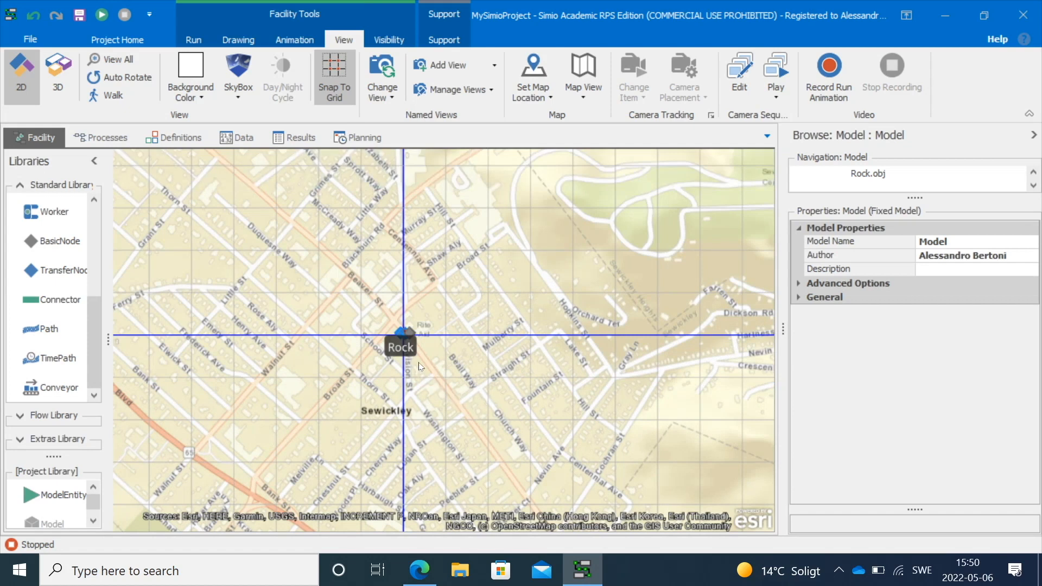
{"action": "scroll", "coordinate": [419, 362], "scroll_direction": "up", "scroll_amount": 2}
{"action": "left_click_drag", "start_coordinate": [523, 349], "coordinate": [260, 378]}
{"action": "key", "text": "ctrl+z"}
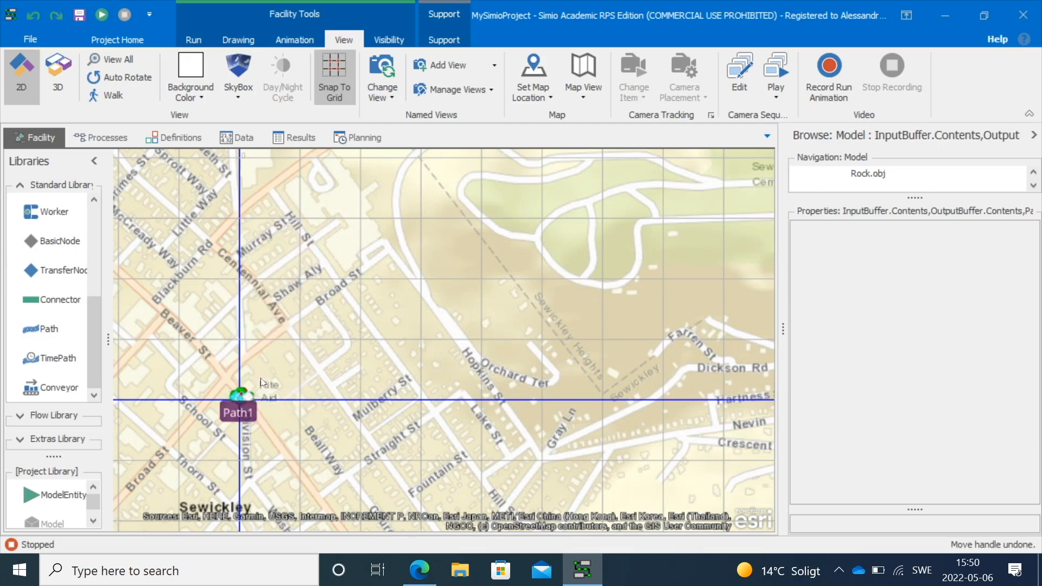
Select all model objects and move the model southeast of the origin near Beaver St
{"action": "scroll", "coordinate": [195, 417], "scroll_direction": "up", "scroll_amount": 1}
{"action": "scroll", "coordinate": [196, 418], "scroll_direction": "up", "scroll_amount": 3}
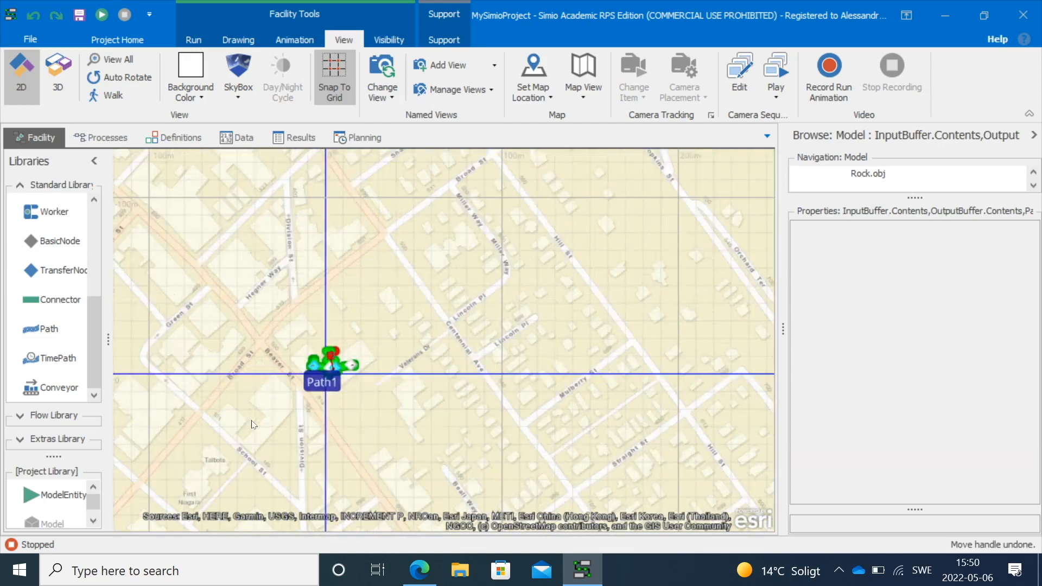
{"action": "scroll", "coordinate": [360, 416], "scroll_direction": "up", "scroll_amount": 1}
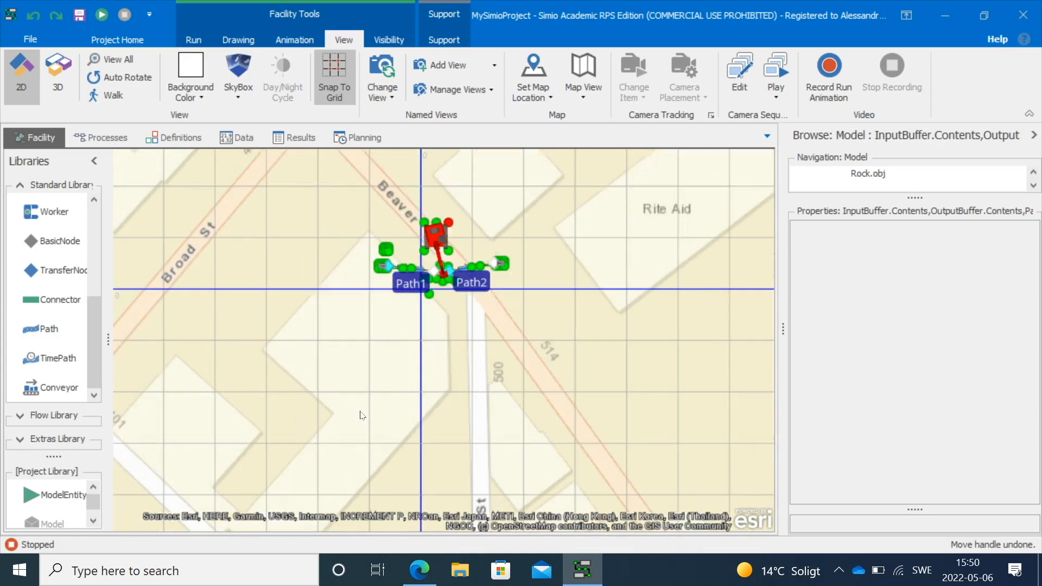
{"action": "left_click_drag", "start_coordinate": [479, 369], "coordinate": [222, 213]}
{"action": "left_click_drag", "start_coordinate": [303, 233], "coordinate": [524, 369]}
{"action": "left_click", "coordinate": [562, 324]}
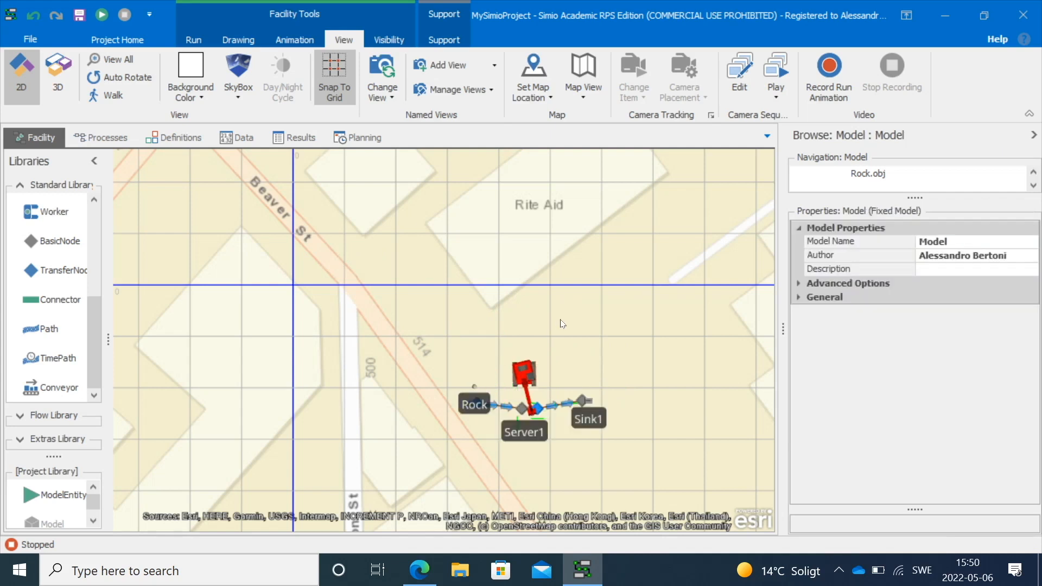
Switch the background to ArcGIS World Imagery and move the whole model slightly up-left onto the street
{"action": "left_click", "coordinate": [577, 90]}
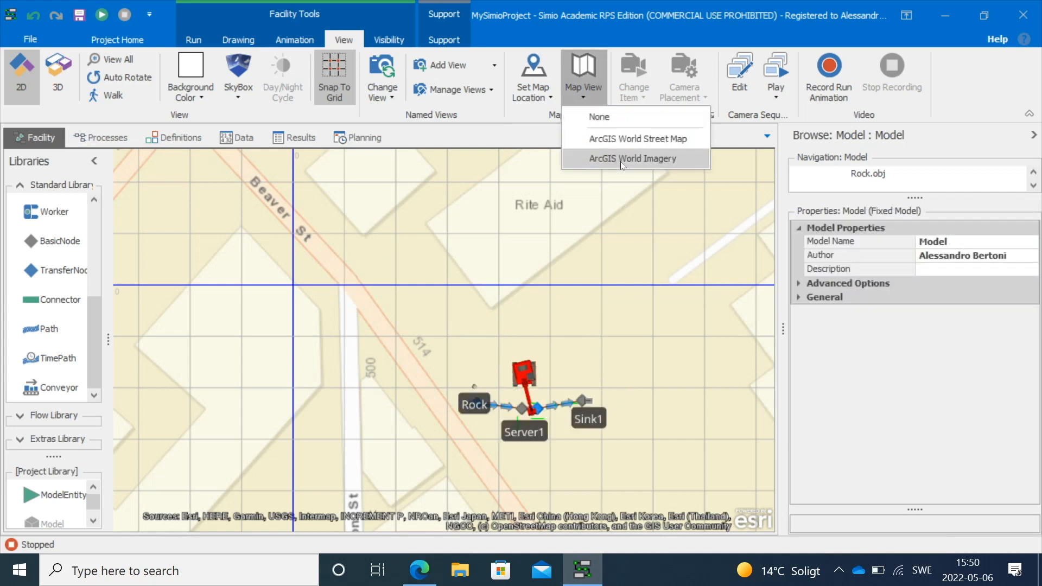
{"action": "left_click", "coordinate": [620, 161]}
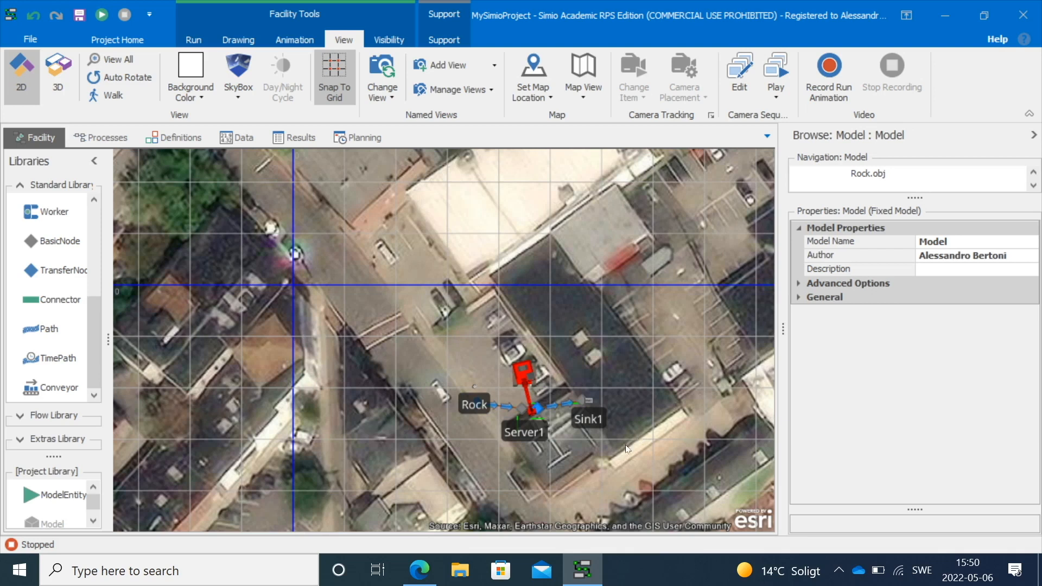
{"action": "left_click_drag", "start_coordinate": [642, 459], "coordinate": [469, 351]}
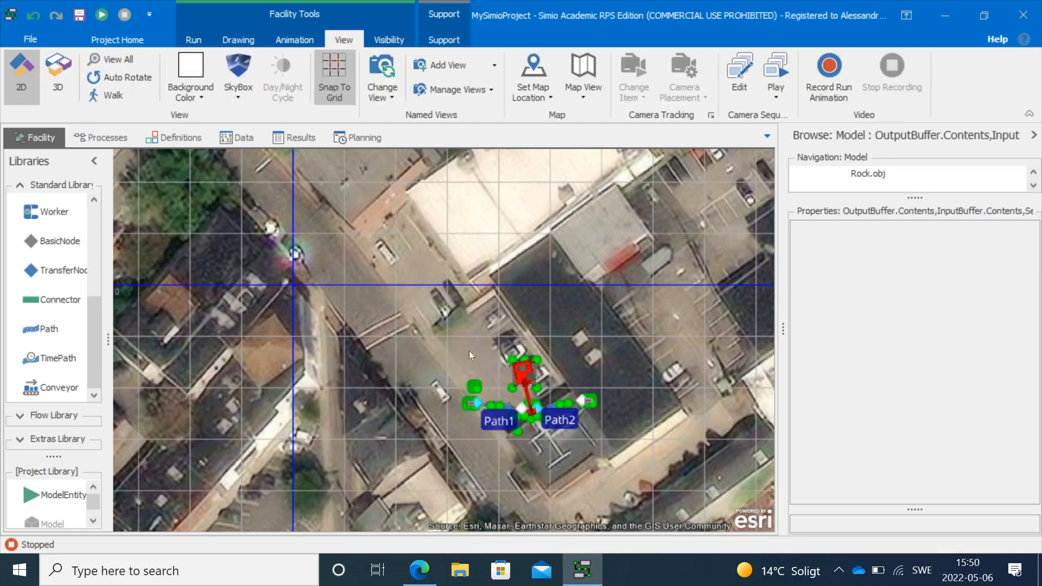
{"action": "left_click_drag", "start_coordinate": [526, 371], "coordinate": [467, 336]}
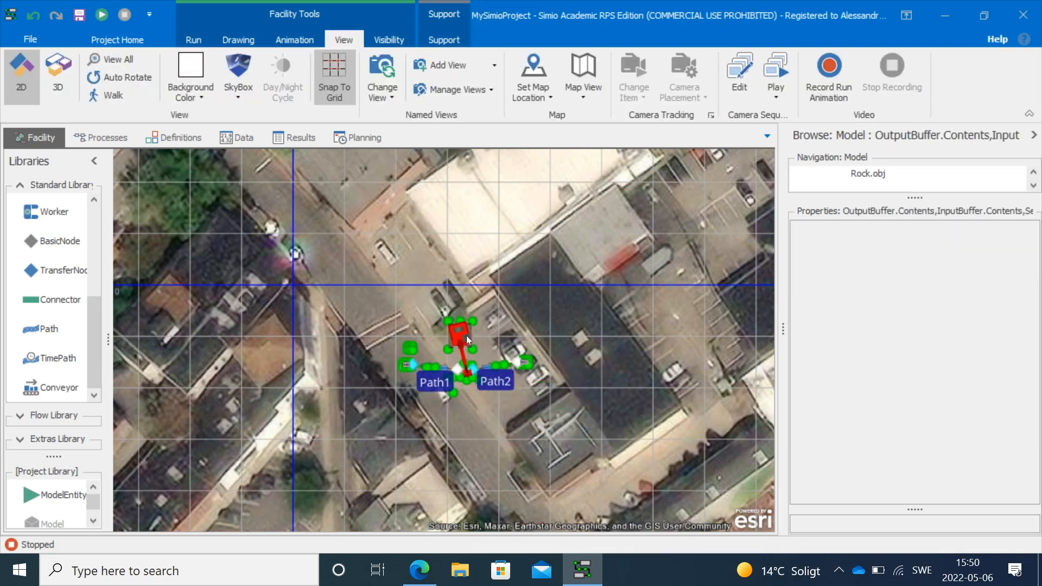
{"action": "left_click", "coordinate": [490, 411]}
{"action": "scroll", "coordinate": [458, 390], "scroll_direction": "up", "scroll_amount": 4}
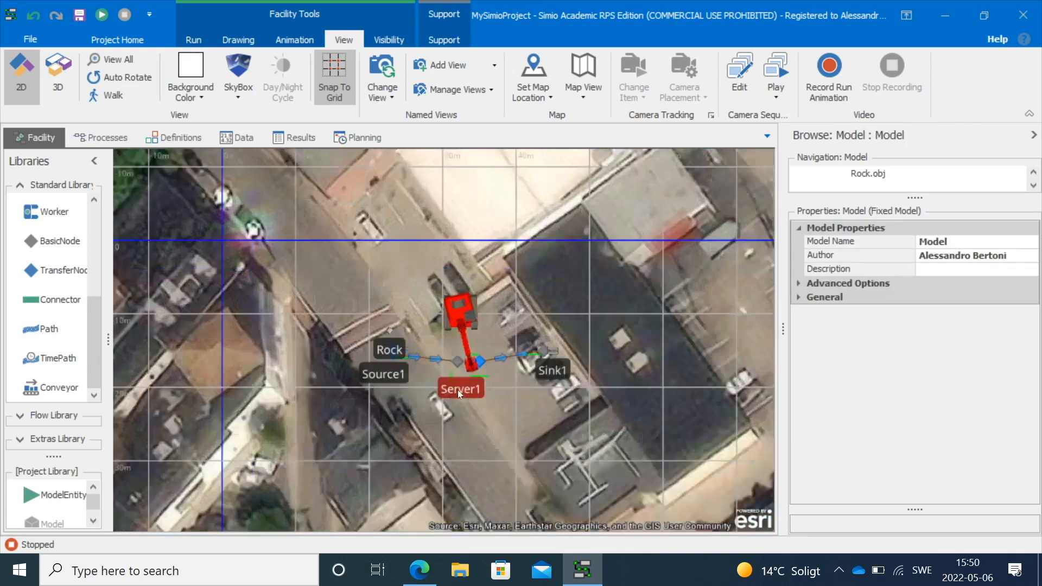
Rearrange Source1, Server1 and Sink1 into a diagonal line along the street
{"action": "left_click_drag", "start_coordinate": [488, 425], "coordinate": [444, 445]}
{"action": "left_click_drag", "start_coordinate": [549, 357], "coordinate": [528, 429]}
{"action": "left_click_drag", "start_coordinate": [300, 357], "coordinate": [347, 315]}
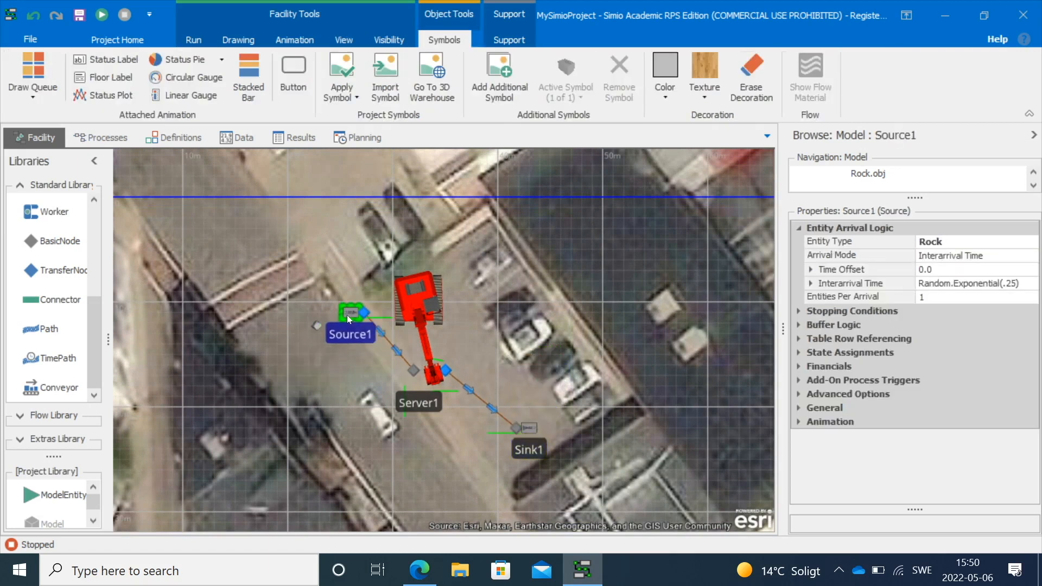
{"action": "left_click", "coordinate": [480, 343]}
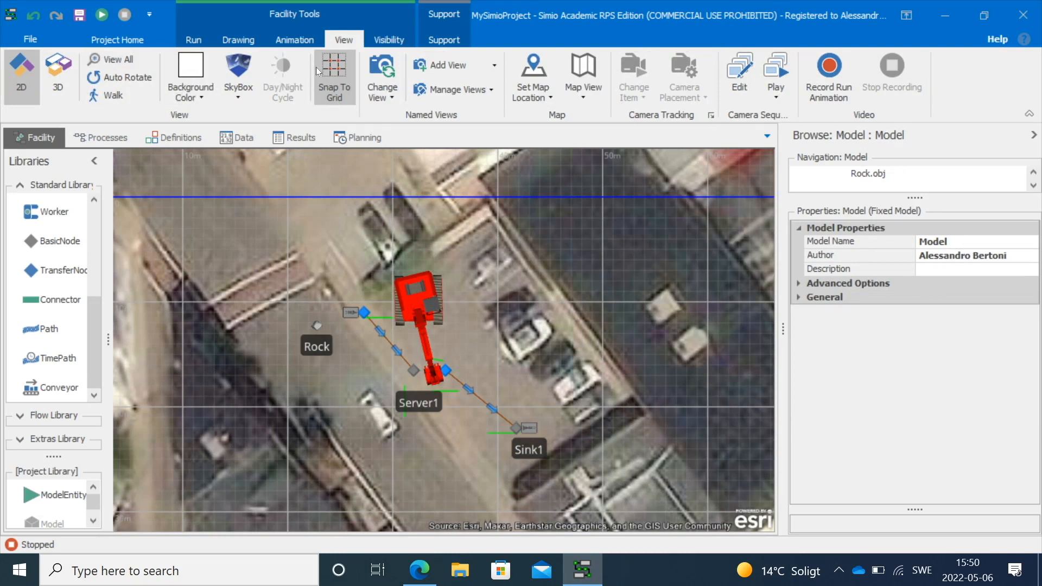
Hide the grid and the axes in the facility view
{"action": "left_click", "coordinate": [389, 40]}
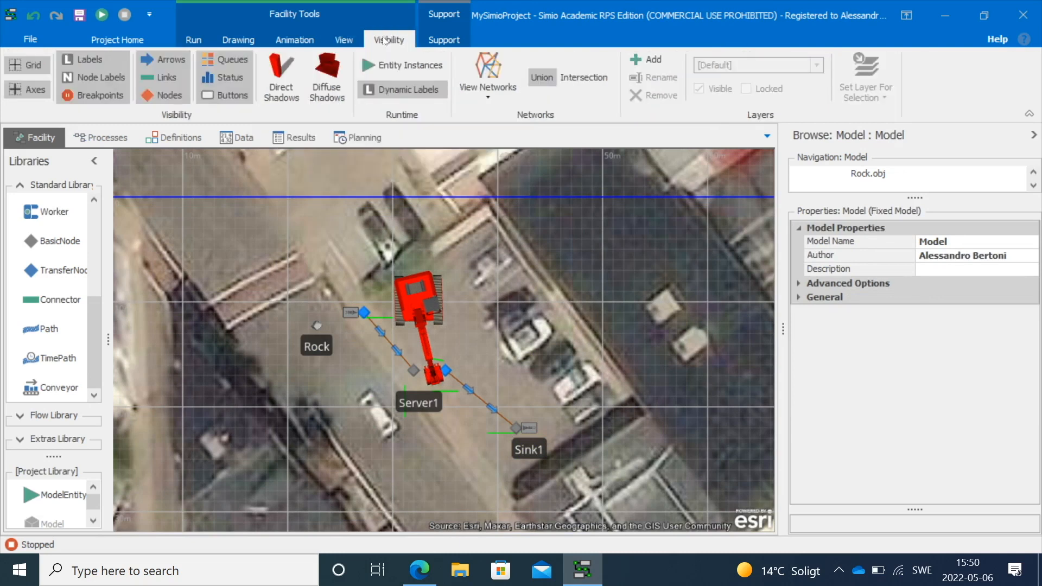
{"action": "left_click", "coordinate": [39, 66]}
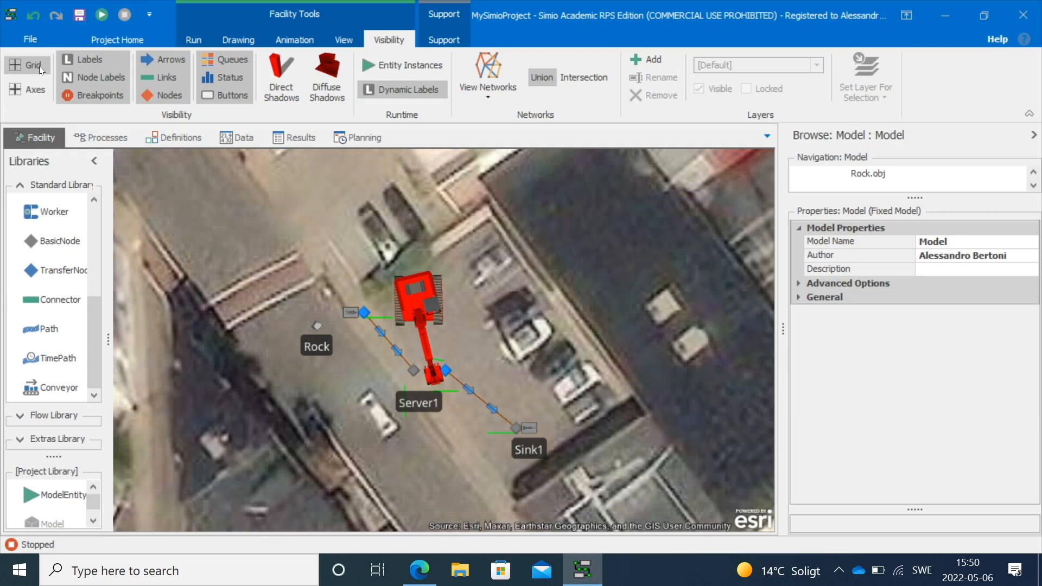
{"action": "left_click", "coordinate": [35, 91]}
Switch to the 3D view and set the skybox to MountainsideHilltop
{"action": "left_click", "coordinate": [341, 40]}
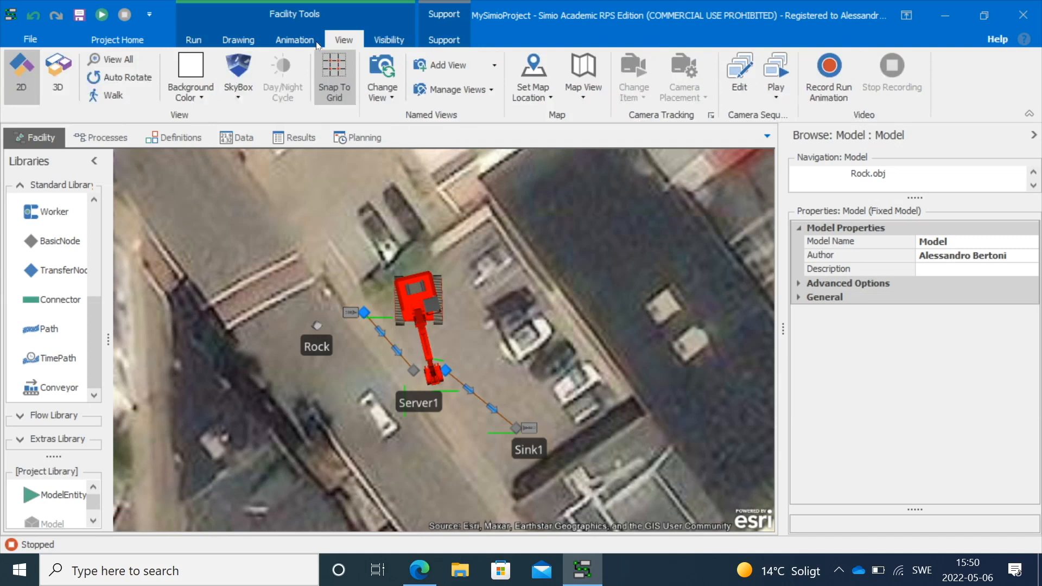
{"action": "left_click", "coordinate": [67, 70]}
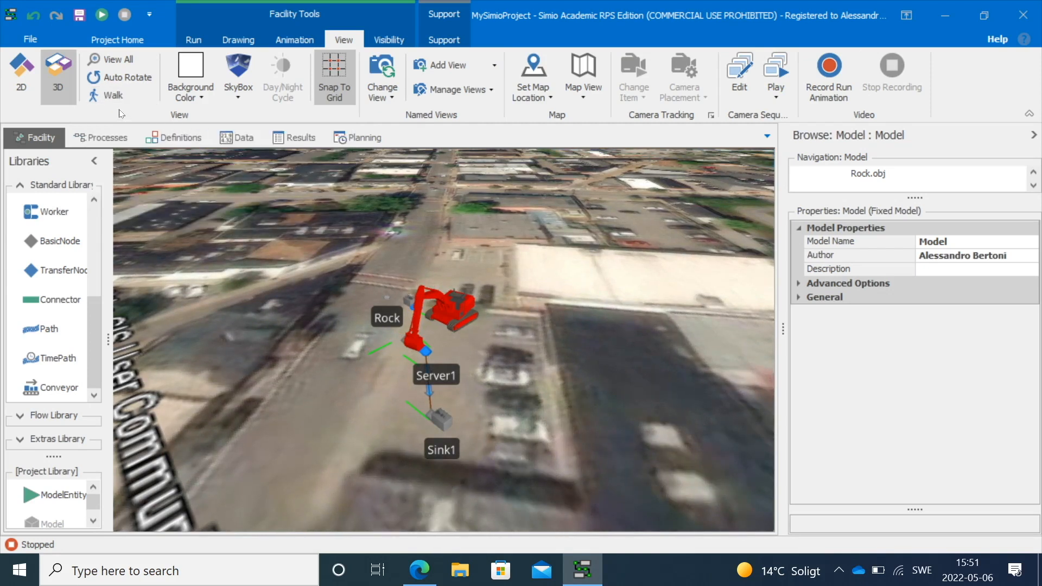
{"action": "left_click", "coordinate": [109, 79]}
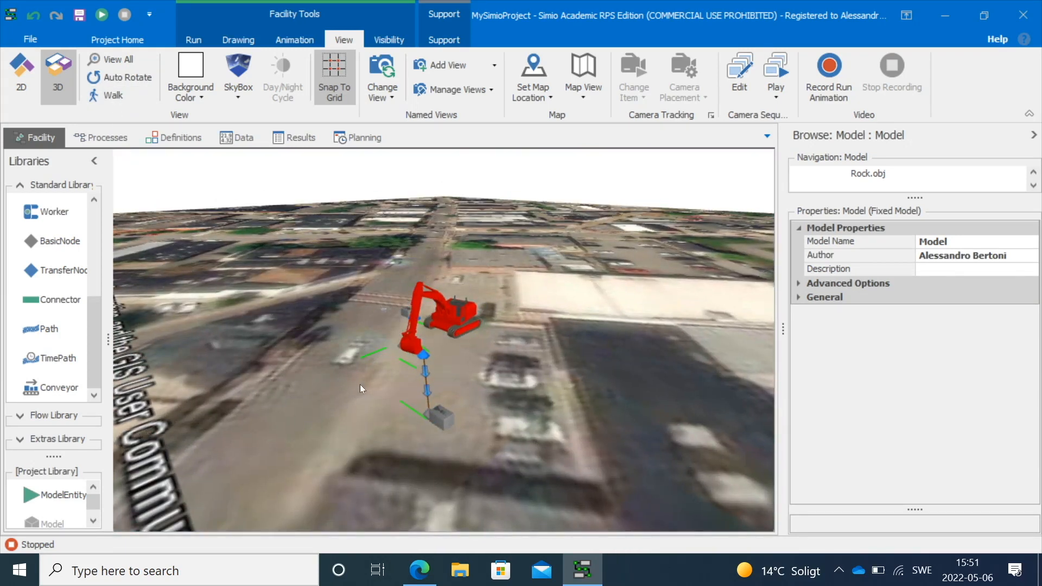
{"action": "left_click_drag", "start_coordinate": [359, 384], "coordinate": [358, 321]}
{"action": "scroll", "coordinate": [356, 321], "scroll_direction": "up", "scroll_amount": 5}
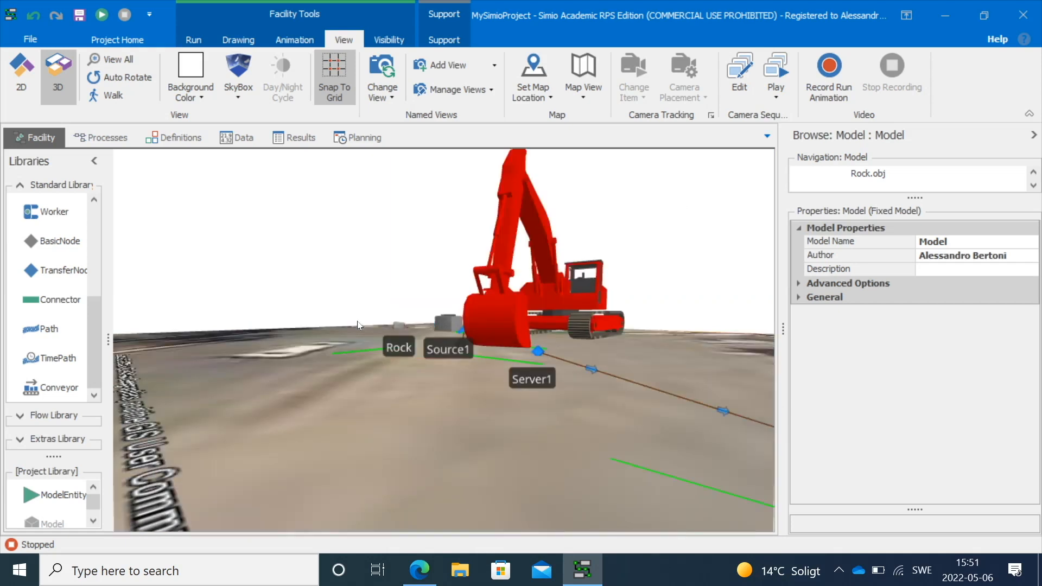
{"action": "left_click_drag", "start_coordinate": [365, 388], "coordinate": [374, 410]}
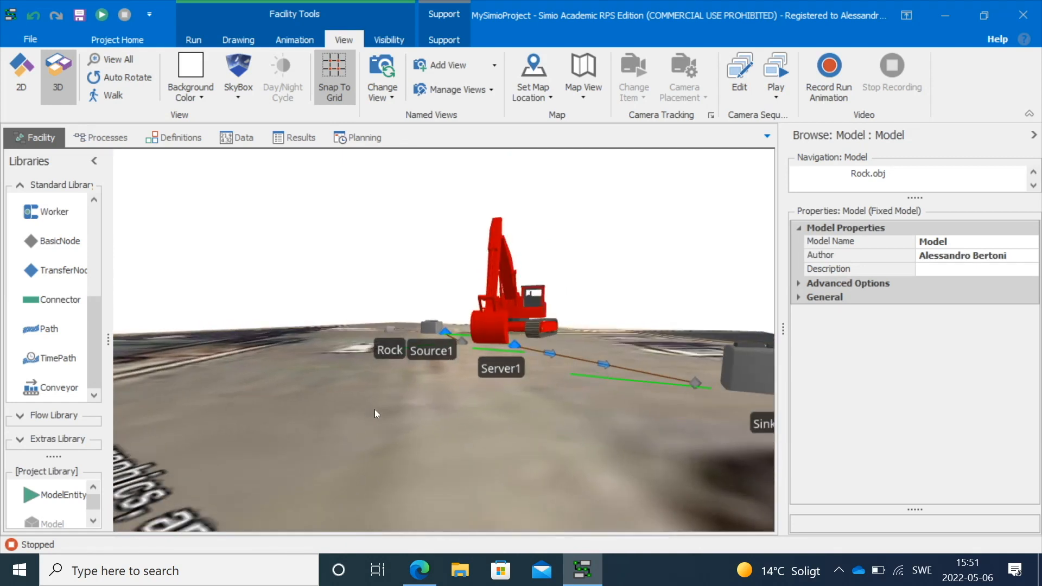
{"action": "left_click", "coordinate": [239, 105]}
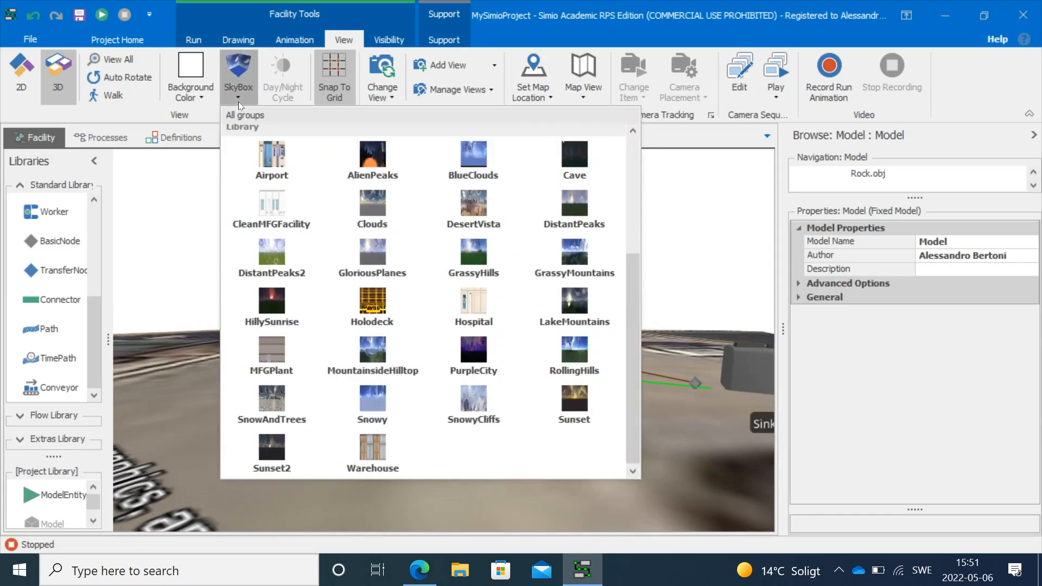
{"action": "scroll", "coordinate": [369, 255], "scroll_direction": "up", "scroll_amount": 4}
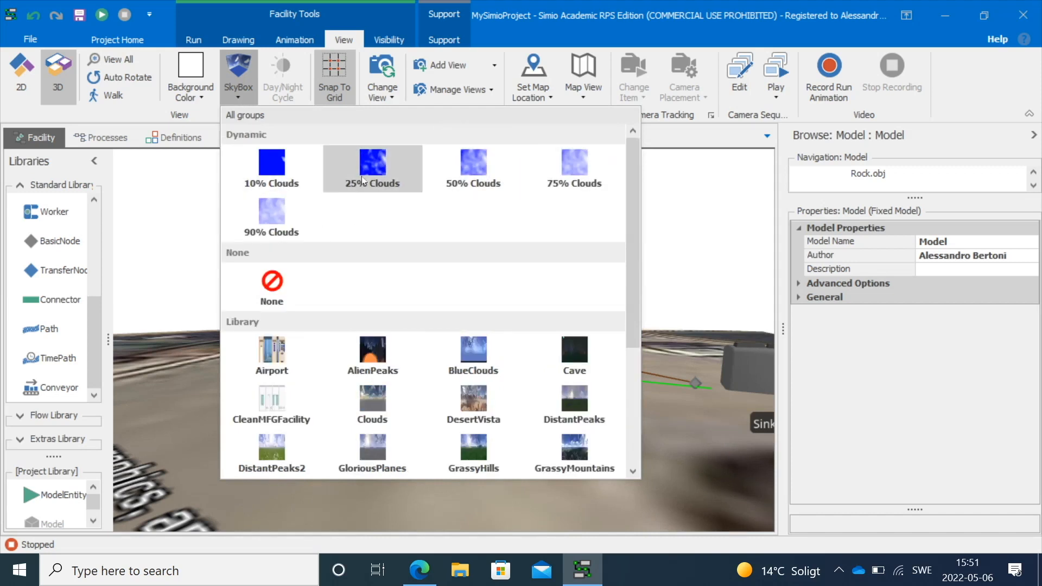
{"action": "scroll", "coordinate": [324, 279], "scroll_direction": "down", "scroll_amount": 5}
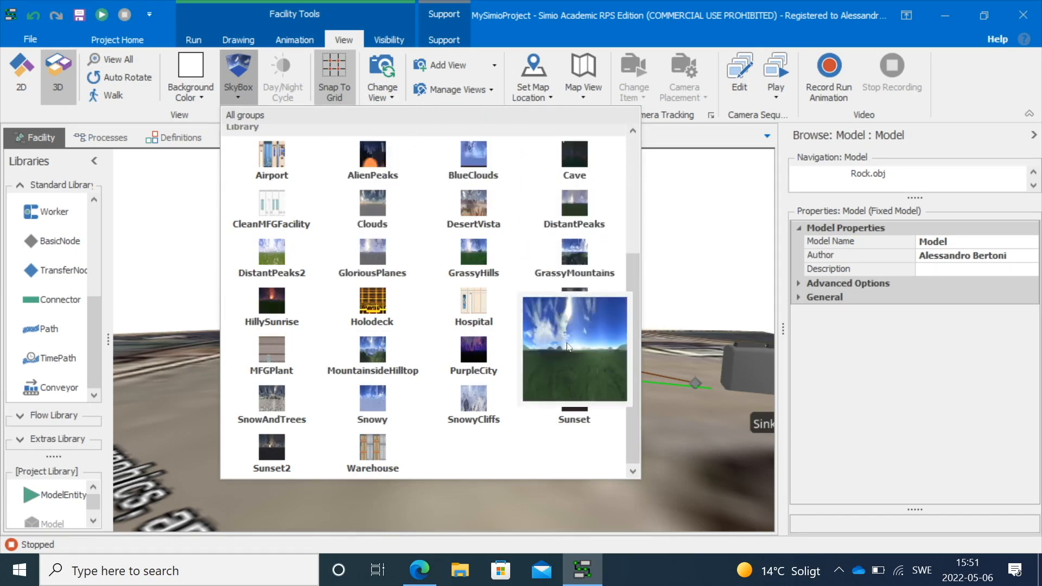
{"action": "left_click", "coordinate": [373, 347]}
{"action": "left_click_drag", "start_coordinate": [333, 396], "coordinate": [373, 413]}
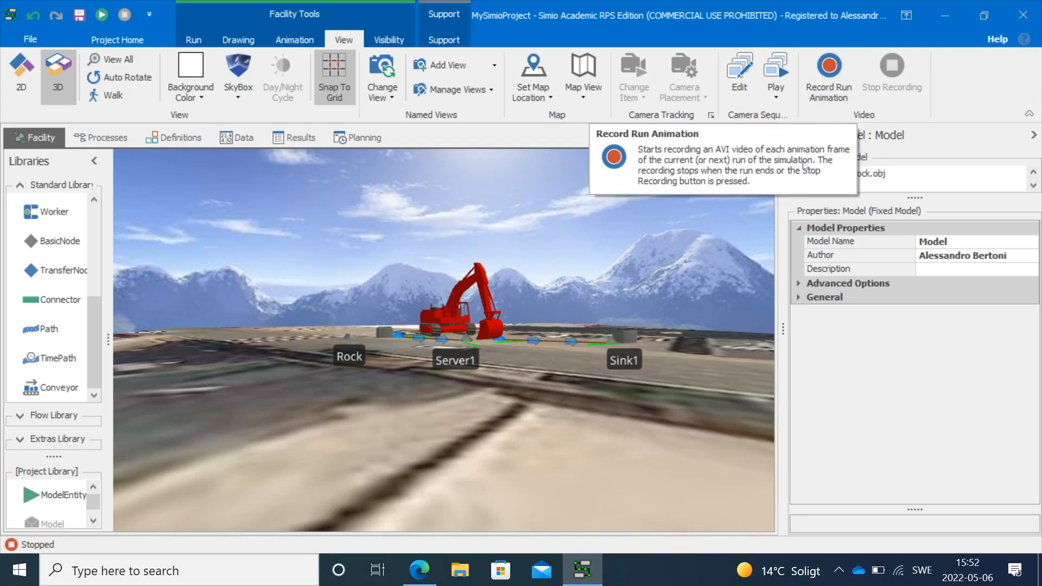
Return to the 2D view and set the background map view to None
{"action": "key", "text": "2"}
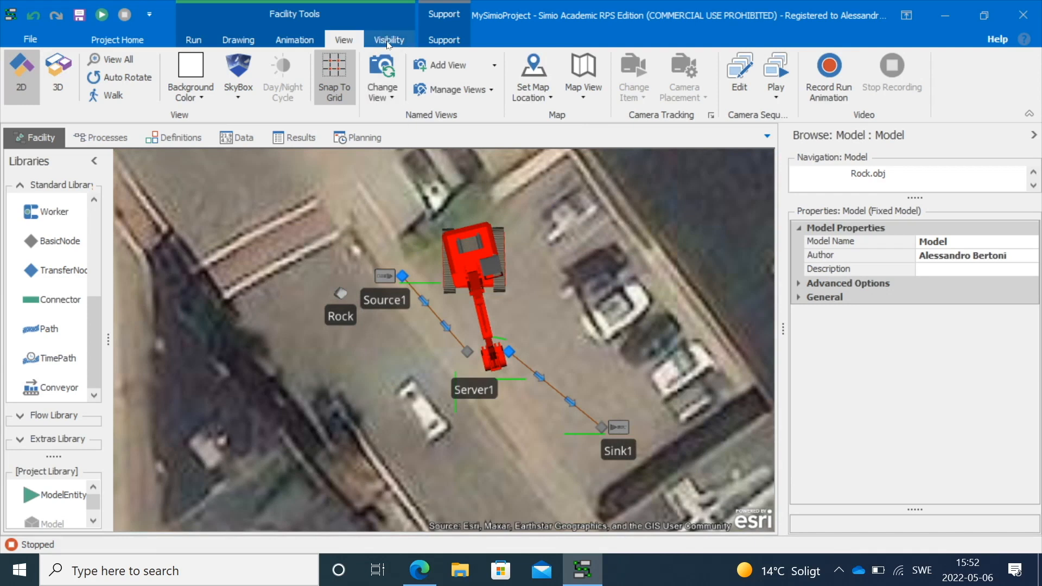
{"action": "left_click", "coordinate": [545, 99]}
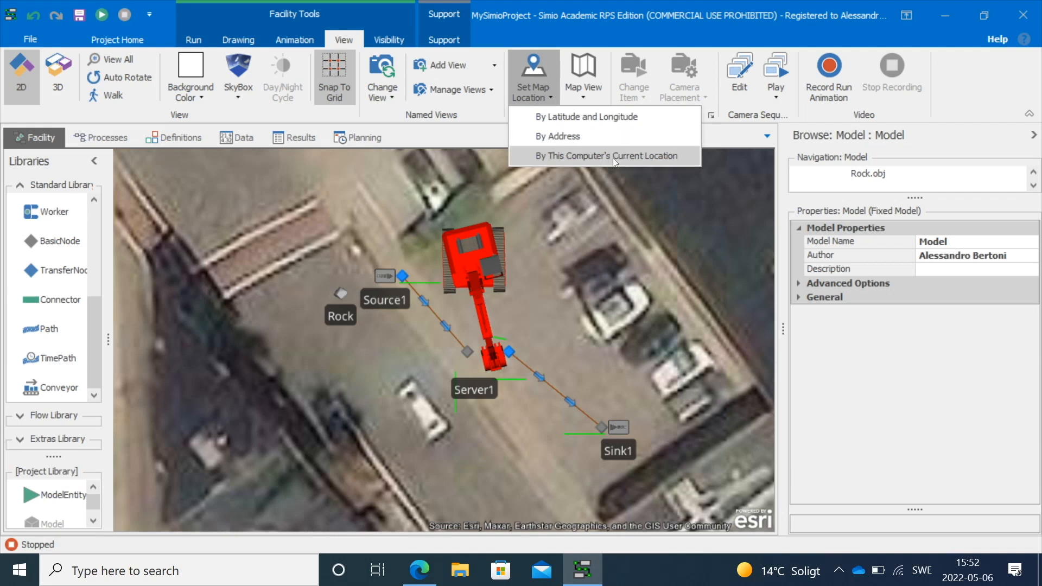
{"action": "left_click", "coordinate": [582, 89]}
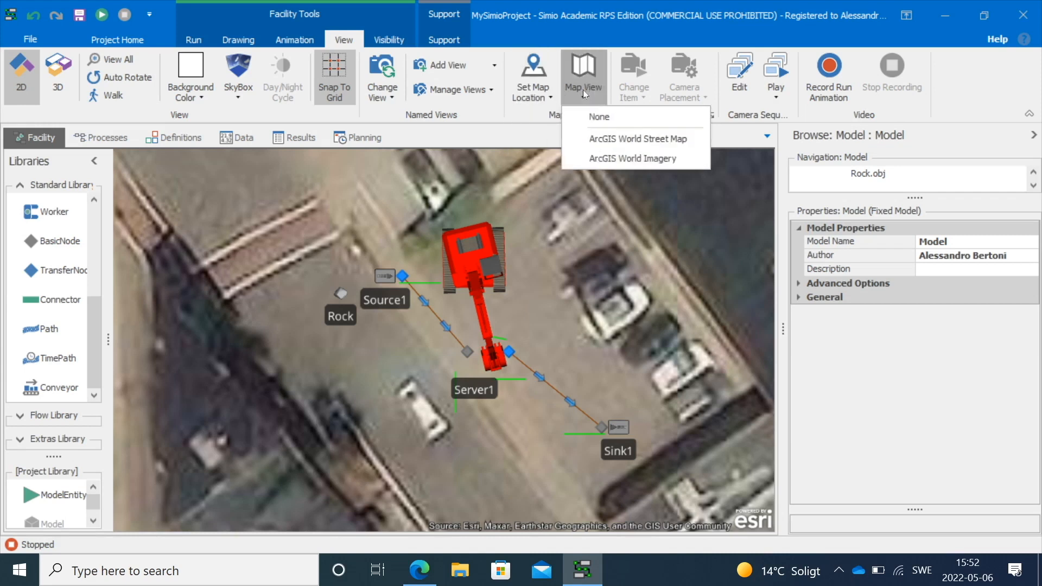
{"action": "left_click", "coordinate": [597, 114]}
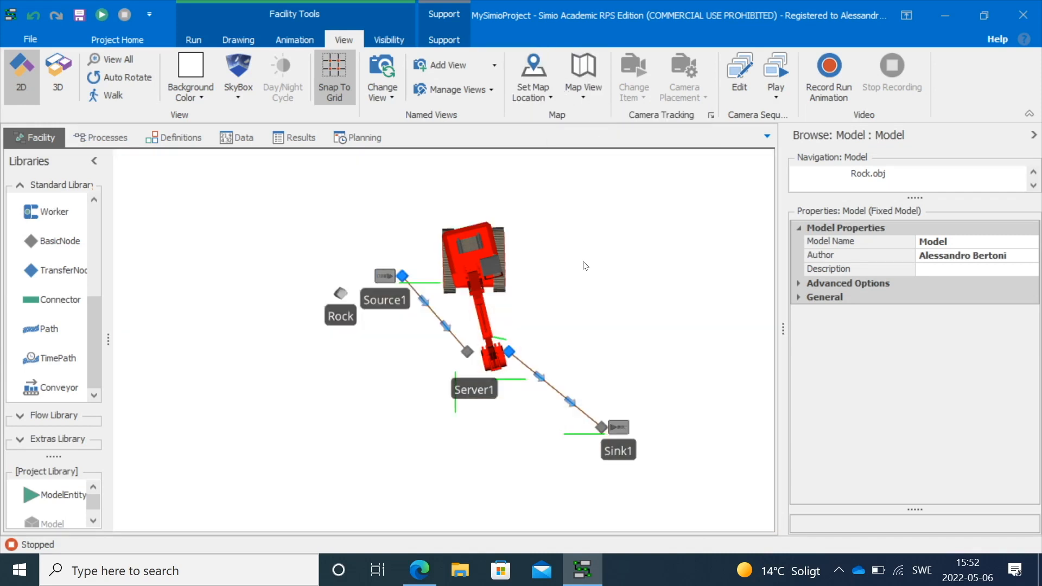
Set the facility background colour to a green theme colour
{"action": "left_click", "coordinate": [202, 97]}
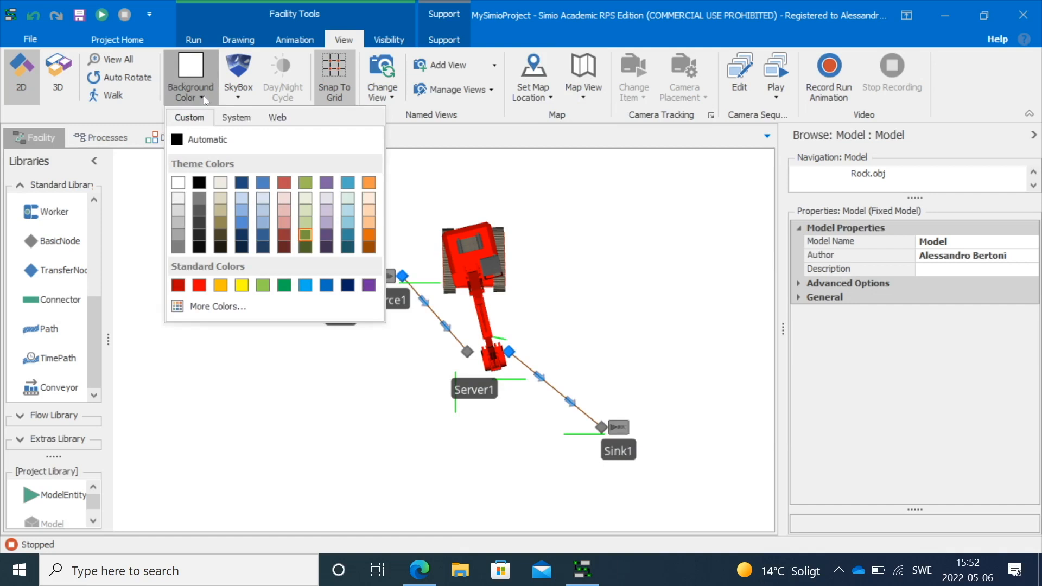
{"action": "left_click", "coordinate": [308, 246]}
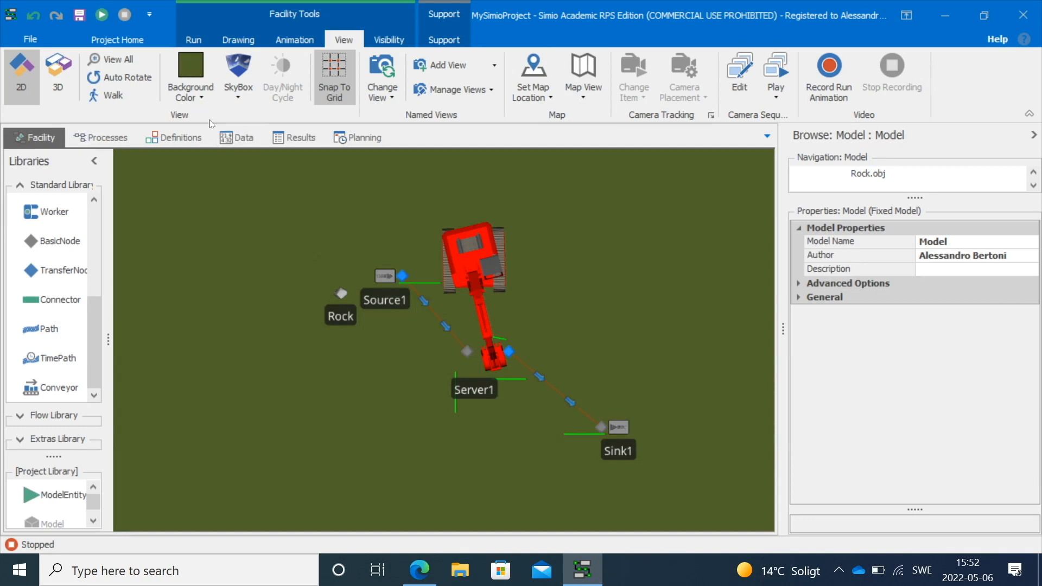
{"action": "left_click", "coordinate": [202, 98]}
{"action": "left_click", "coordinate": [304, 232]}
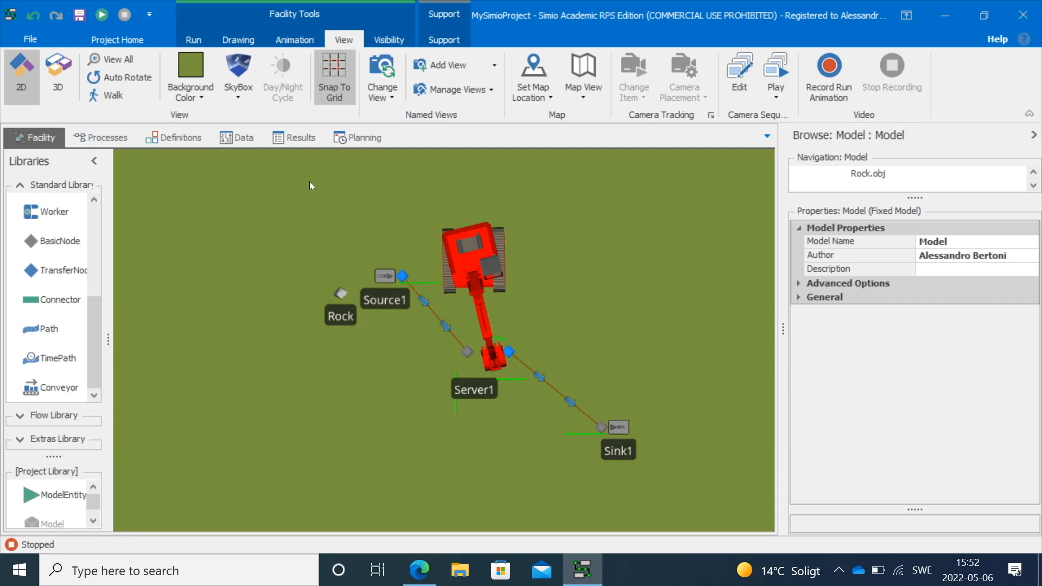
Place a Factory building symbol to the right of the model
{"action": "left_click", "coordinate": [249, 42]}
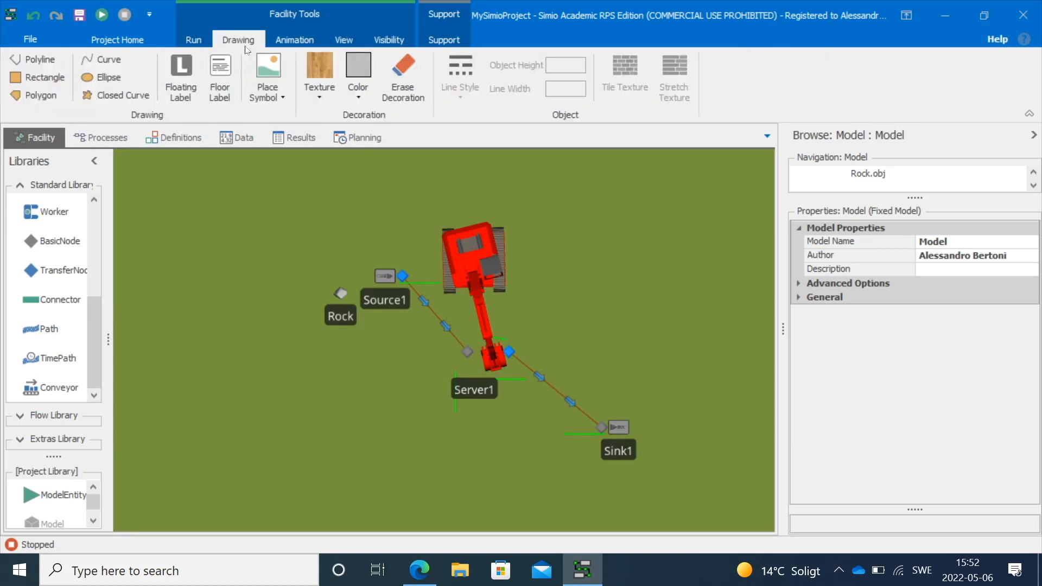
{"action": "left_click", "coordinate": [284, 103]}
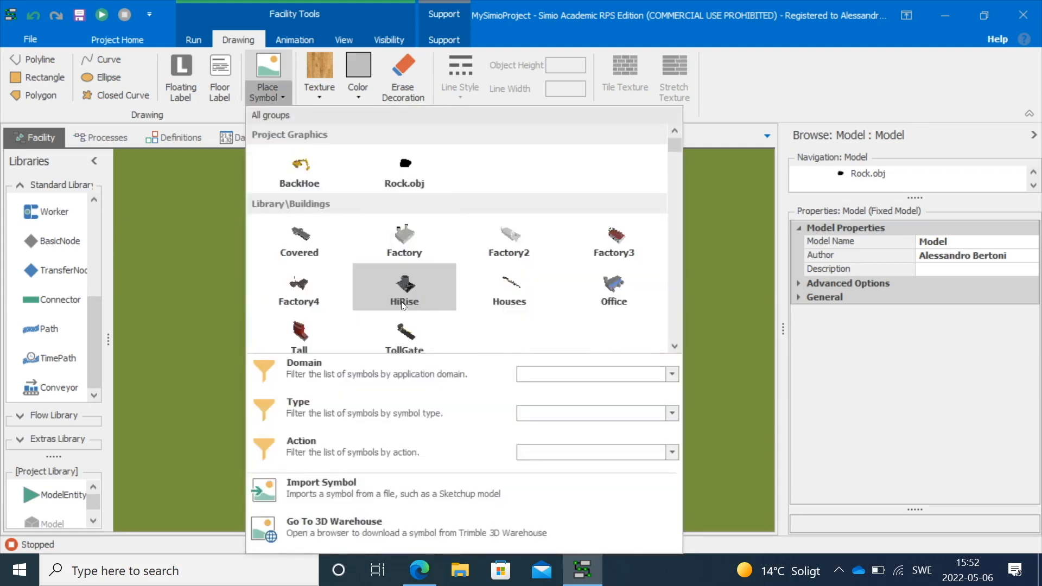
{"action": "scroll", "coordinate": [401, 301], "scroll_direction": "down", "scroll_amount": 3}
{"action": "scroll", "coordinate": [411, 264], "scroll_direction": "up", "scroll_amount": 3}
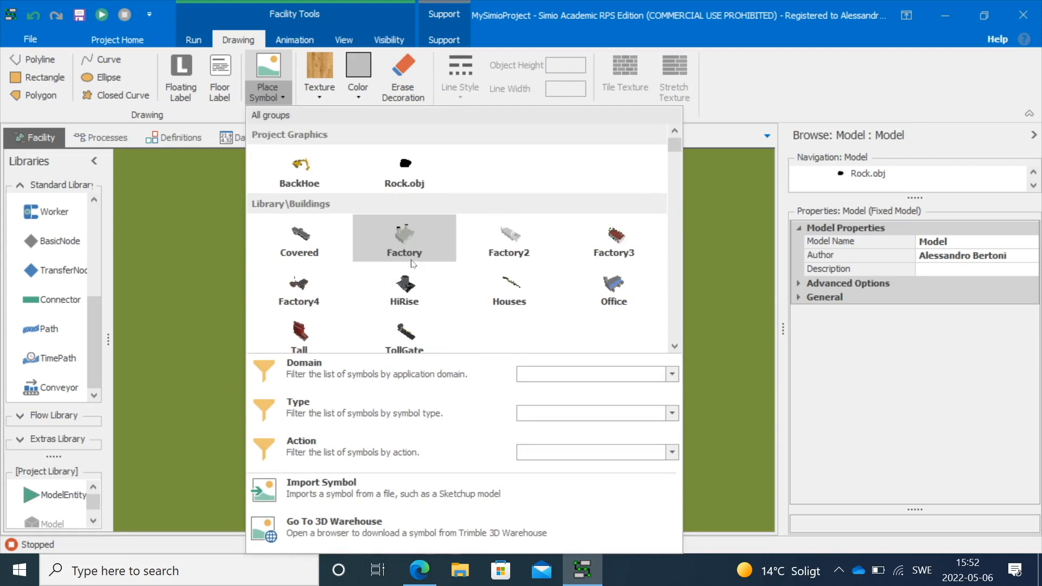
{"action": "left_click", "coordinate": [402, 235]}
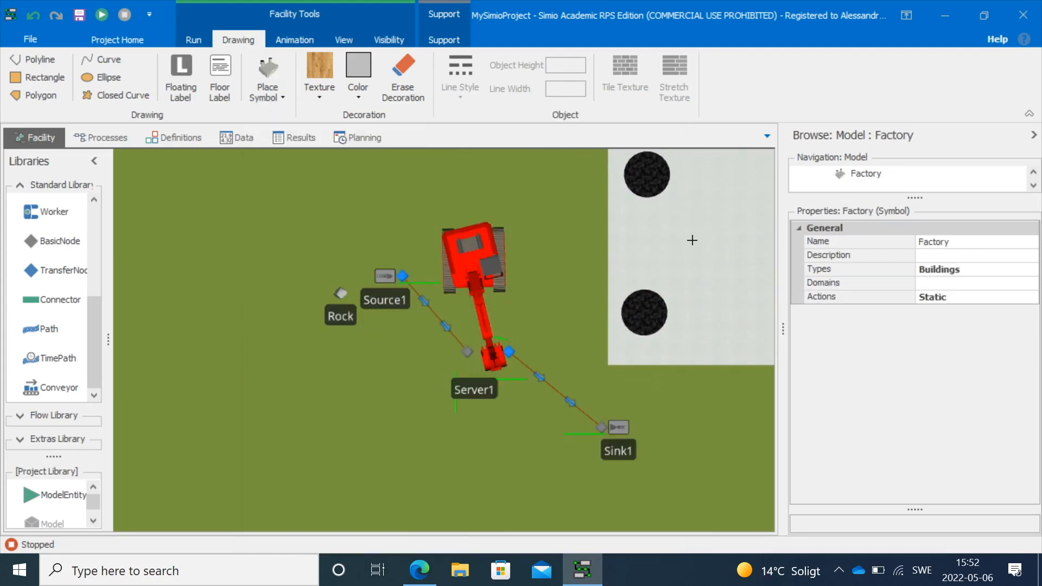
{"action": "left_click", "coordinate": [693, 237]}
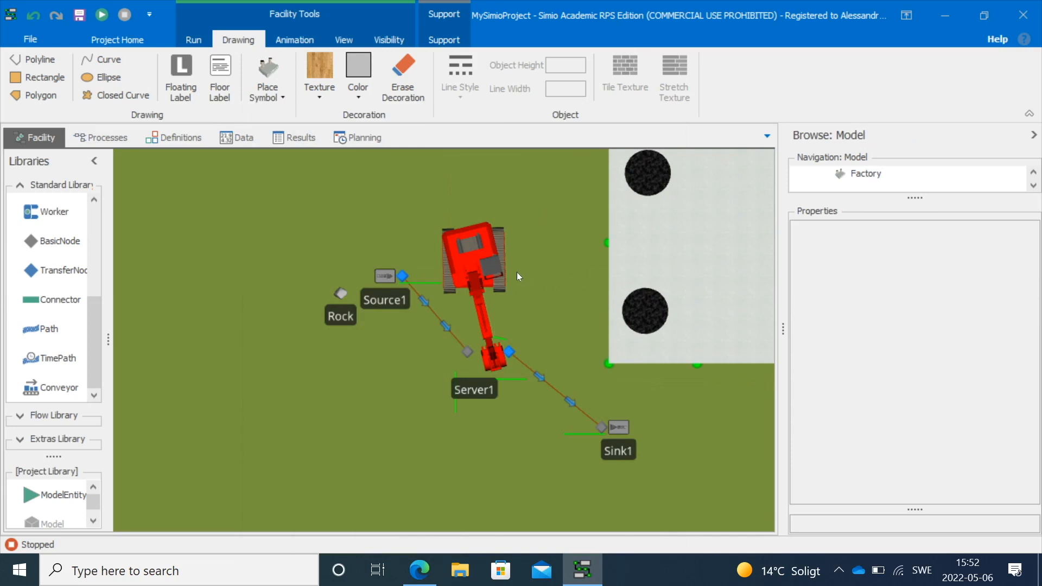
Move the Factory symbol closer, to the right of Sink1
{"action": "scroll", "coordinate": [568, 278], "scroll_direction": "down", "scroll_amount": 3}
{"action": "left_click_drag", "start_coordinate": [667, 382], "coordinate": [594, 383]}
{"action": "left_click", "coordinate": [579, 294]}
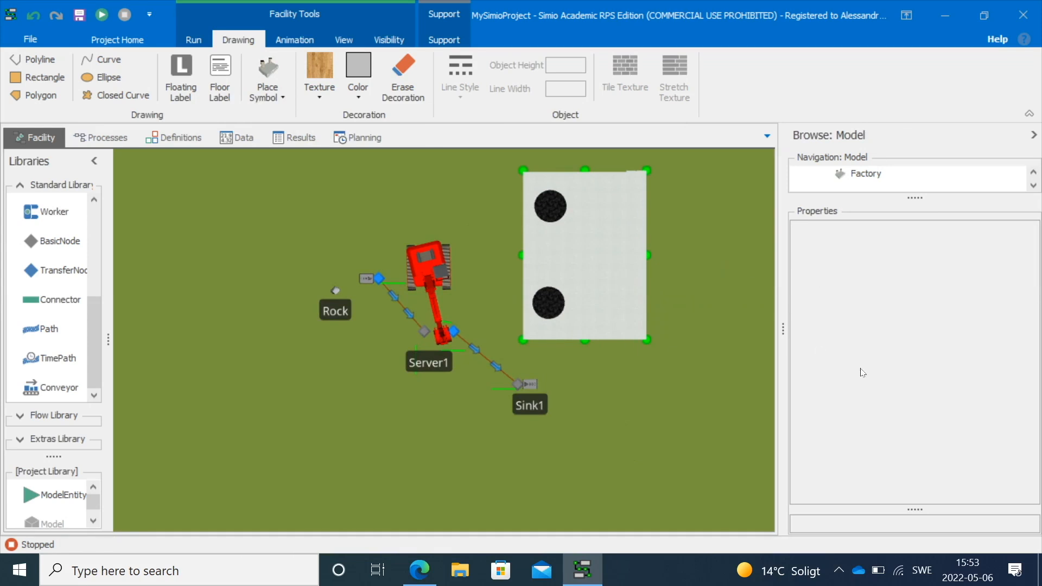
{"action": "left_click_drag", "start_coordinate": [584, 287], "coordinate": [649, 331]}
{"action": "left_click_drag", "start_coordinate": [501, 262], "coordinate": [505, 298]}
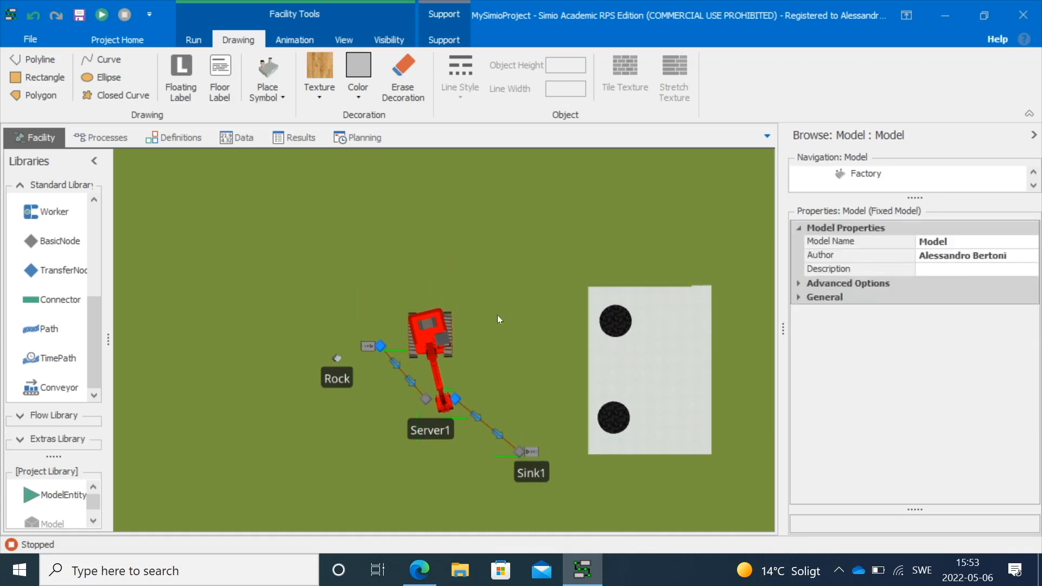
Place a Factory2 building symbol above the model
{"action": "left_click", "coordinate": [274, 92]}
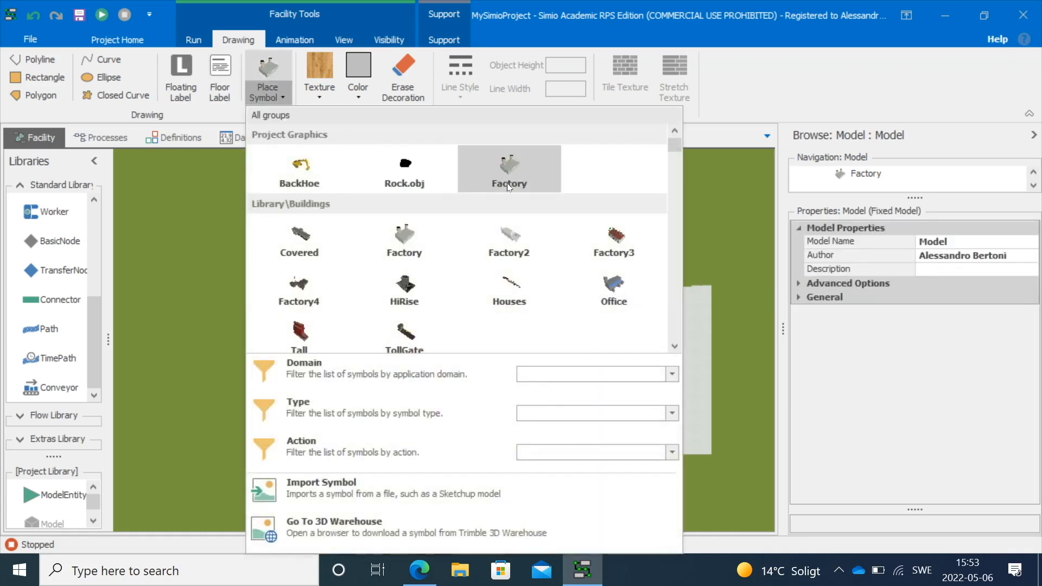
{"action": "left_click", "coordinate": [516, 239]}
{"action": "left_click_drag", "start_coordinate": [490, 217], "coordinate": [536, 196]}
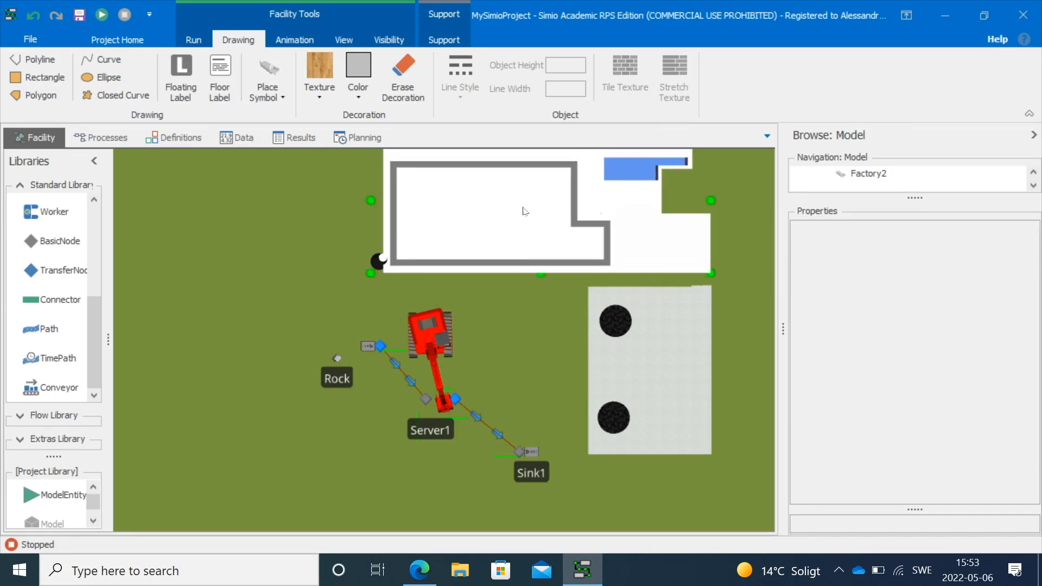
{"action": "left_click", "coordinate": [283, 262]}
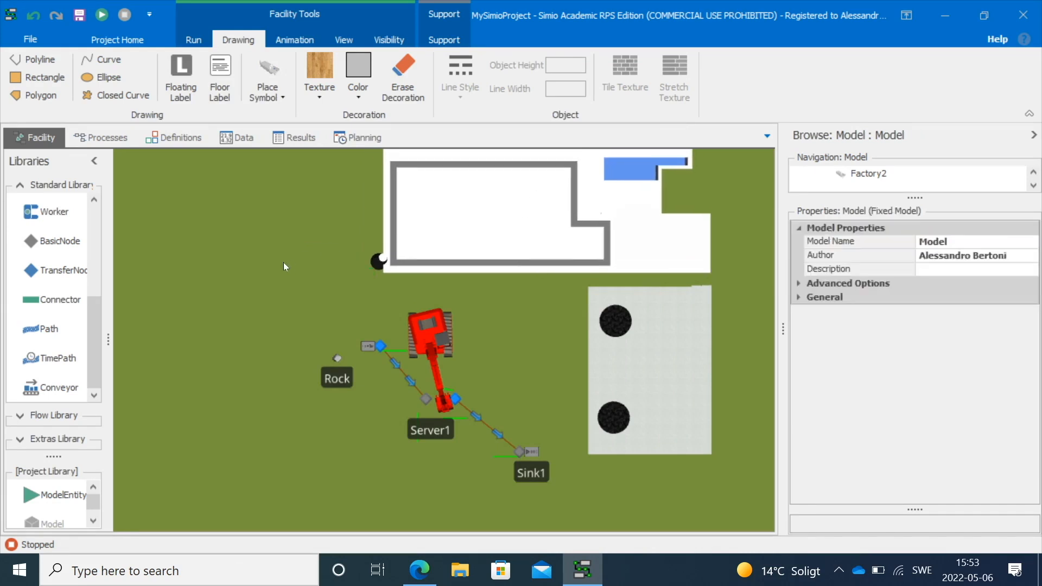
Place a Plant2 tree symbol between the Factory2 building and the backhoe and enlarge it
{"action": "left_click", "coordinate": [290, 99]}
{"action": "scroll", "coordinate": [349, 250], "scroll_direction": "down", "scroll_amount": 10}
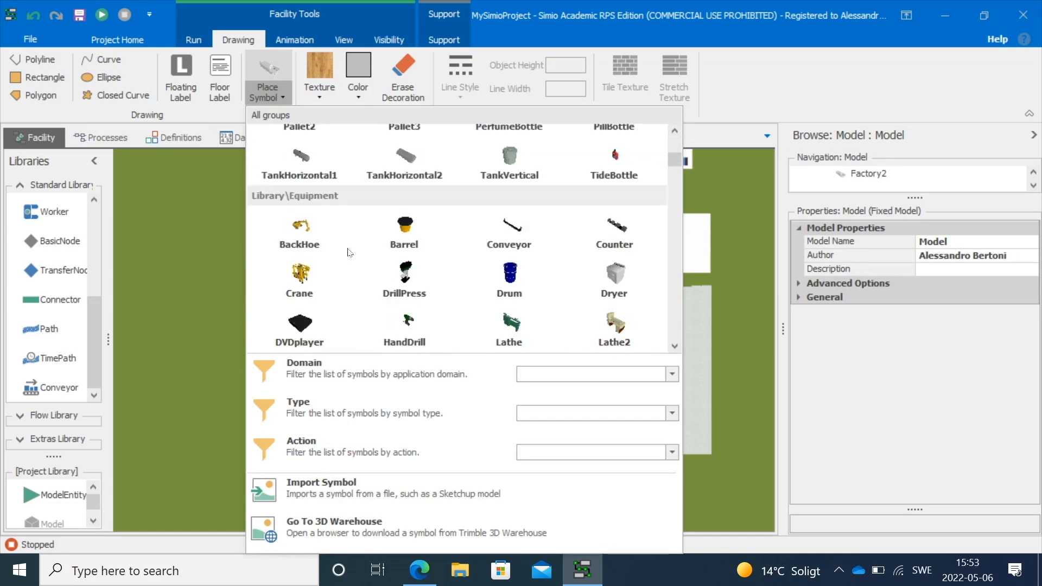
{"action": "scroll", "coordinate": [349, 251], "scroll_direction": "down", "scroll_amount": 12}
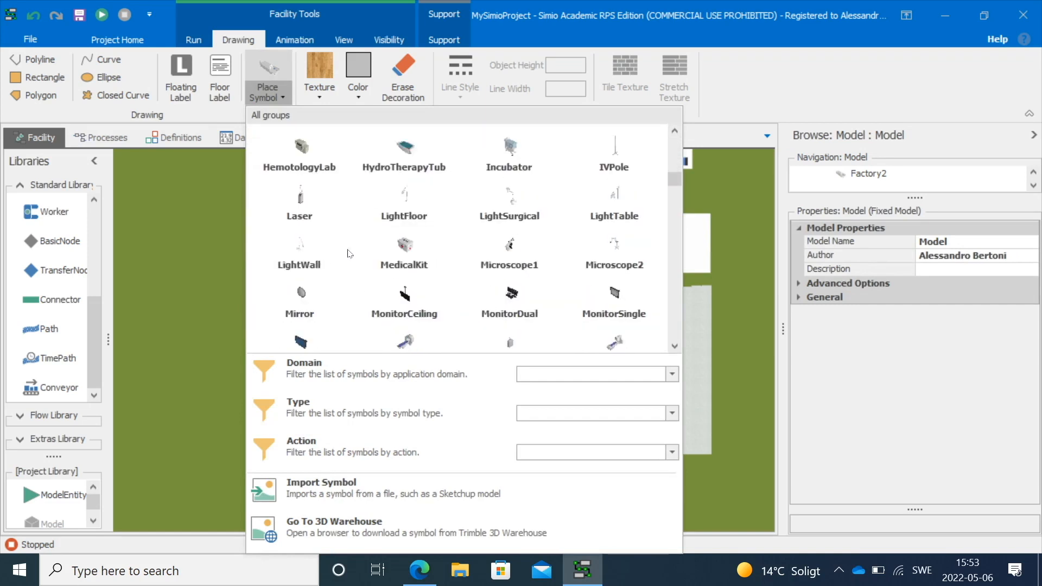
{"action": "scroll", "coordinate": [352, 254], "scroll_direction": "down", "scroll_amount": 3}
{"action": "left_click_drag", "start_coordinate": [674, 197], "coordinate": [678, 218]}
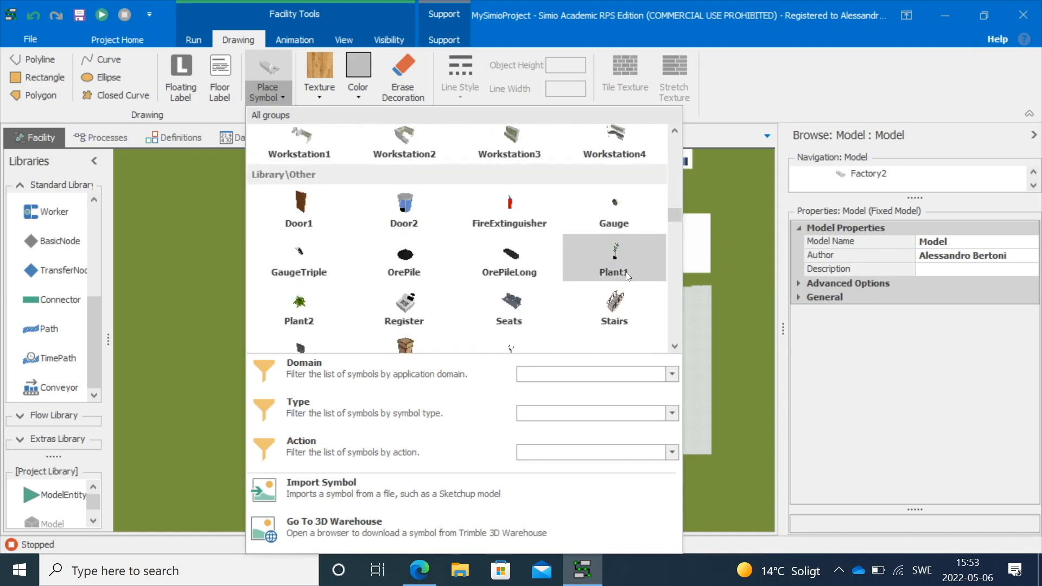
{"action": "left_click", "coordinate": [299, 302]}
{"action": "left_click", "coordinate": [368, 285]}
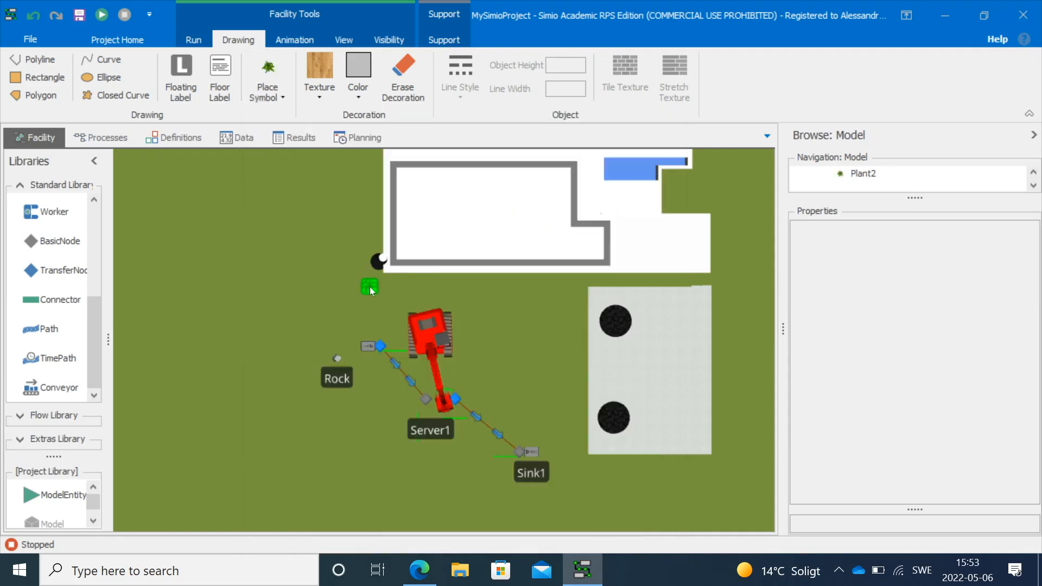
{"action": "scroll", "coordinate": [364, 303], "scroll_direction": "up", "scroll_amount": 3}
{"action": "left_click_drag", "start_coordinate": [388, 281], "coordinate": [422, 299]}
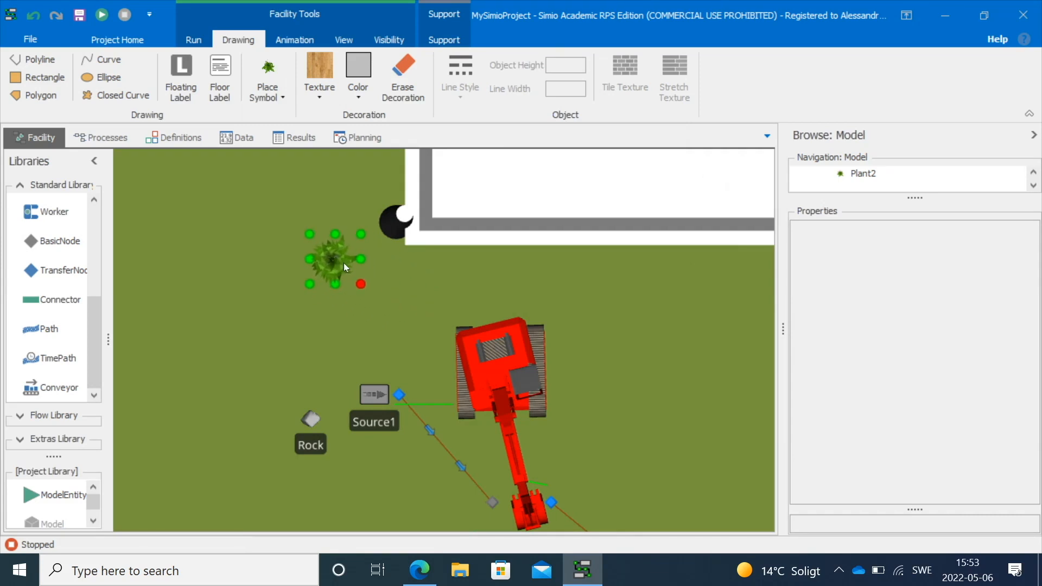
Rearrange the Plant2 trees and paste another tree copy just above the backhoe
{"action": "left_click_drag", "start_coordinate": [348, 258], "coordinate": [307, 204]}
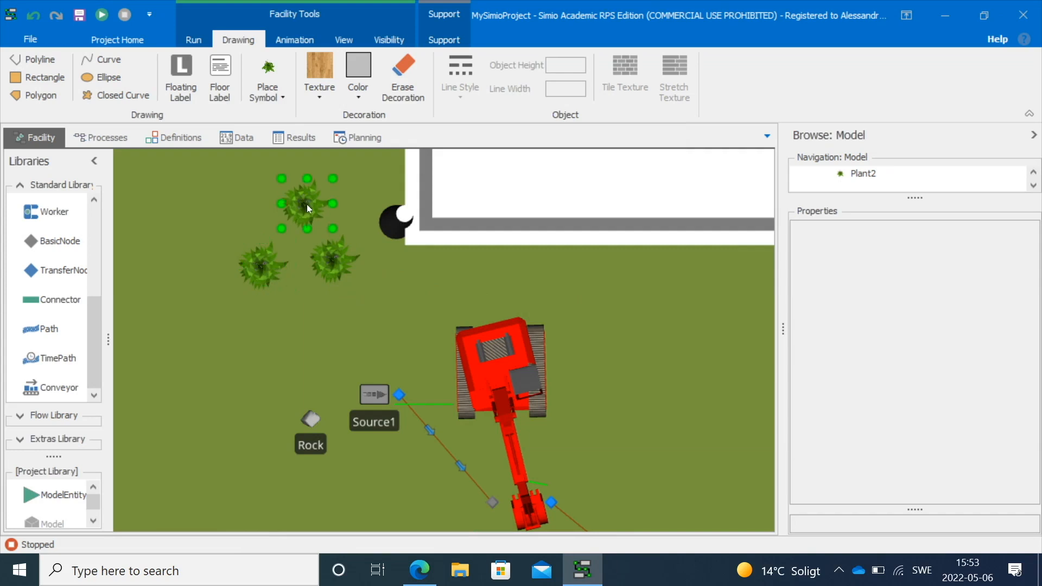
{"action": "key", "text": "ctrl+v"}
{"action": "left_click", "coordinate": [399, 284]}
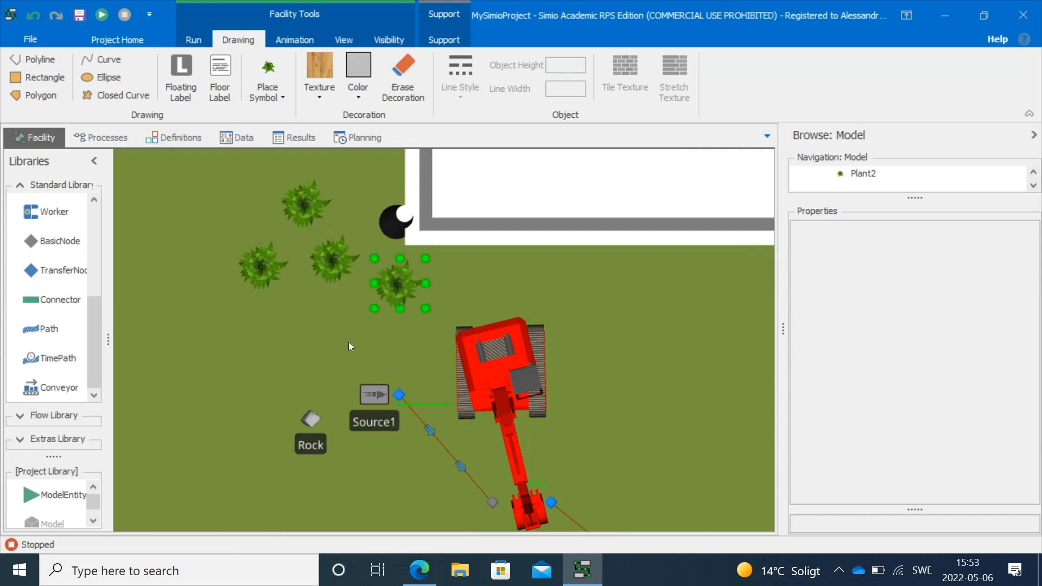
{"action": "left_click", "coordinate": [348, 342]}
Switch the facility to the 3D view and turn on direct shadows
{"action": "left_click", "coordinate": [343, 39]}
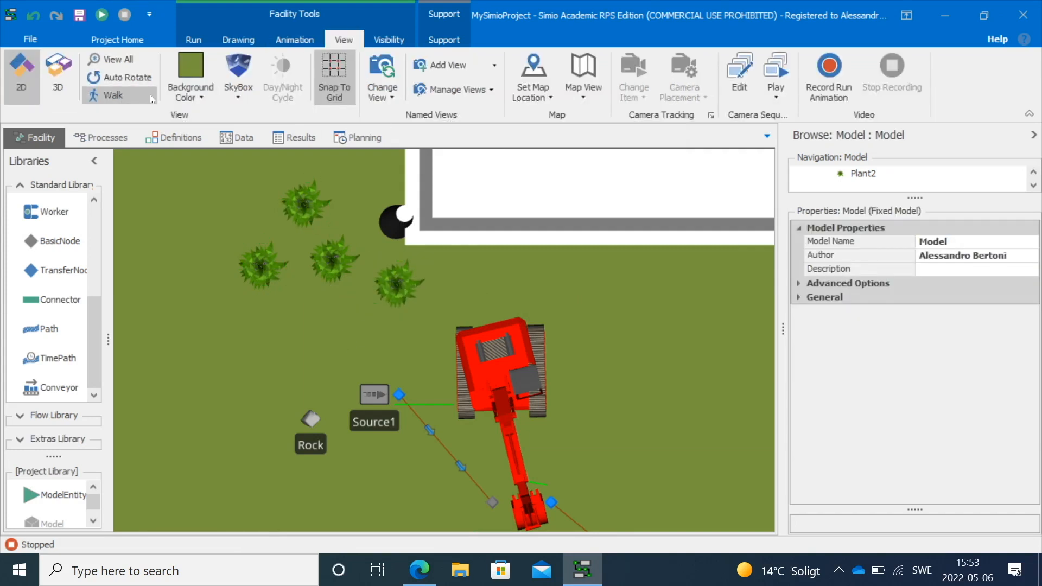
{"action": "left_click", "coordinate": [58, 76]}
{"action": "left_click_drag", "start_coordinate": [193, 249], "coordinate": [161, 426]}
{"action": "left_click_drag", "start_coordinate": [563, 432], "coordinate": [446, 425]}
{"action": "scroll", "coordinate": [446, 425], "scroll_direction": "down", "scroll_amount": 3}
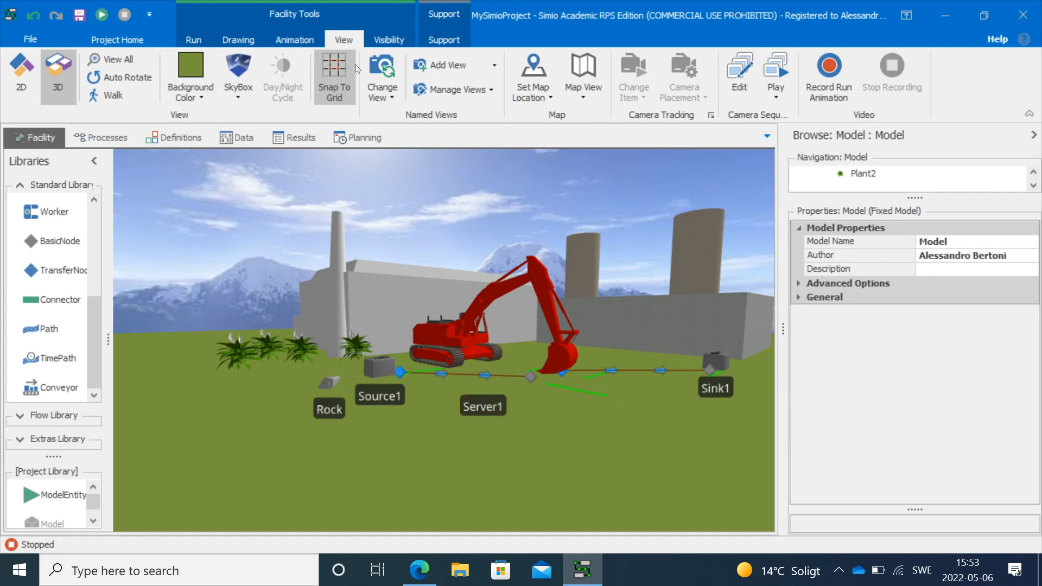
{"action": "left_click", "coordinate": [388, 42]}
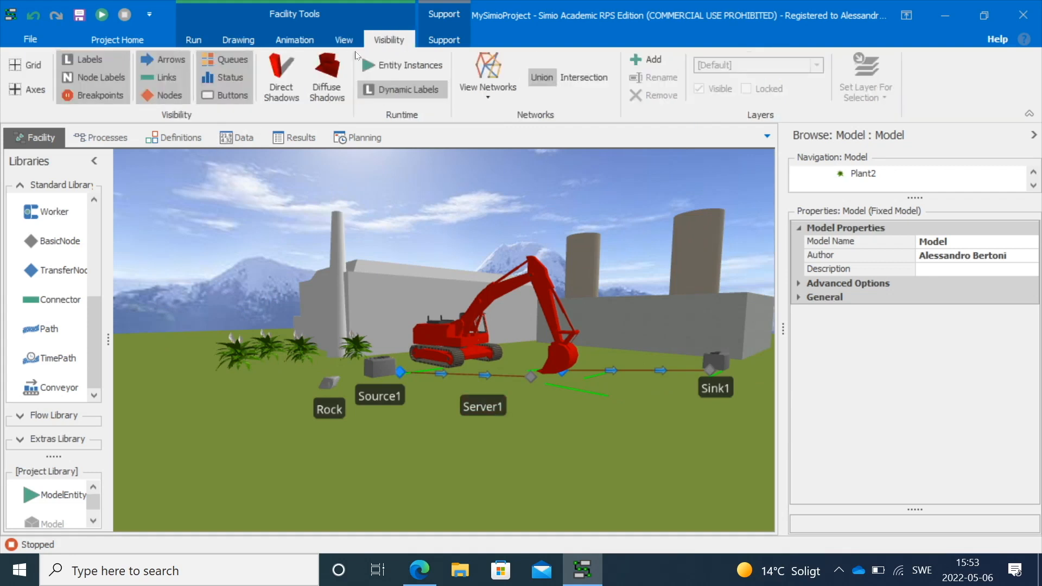
{"action": "left_click", "coordinate": [287, 79]}
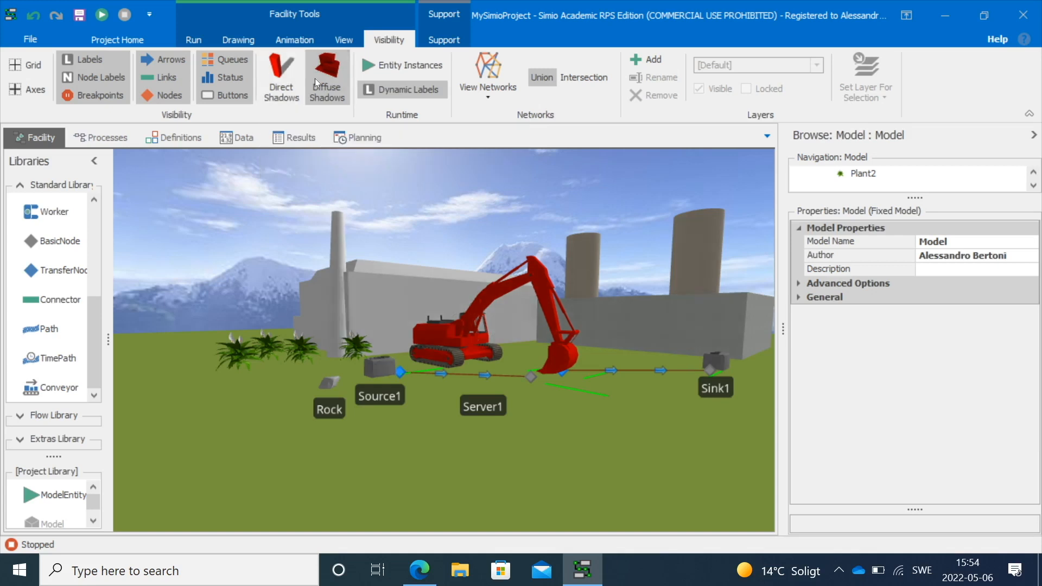
{"action": "left_click_drag", "start_coordinate": [588, 343], "coordinate": [605, 408]}
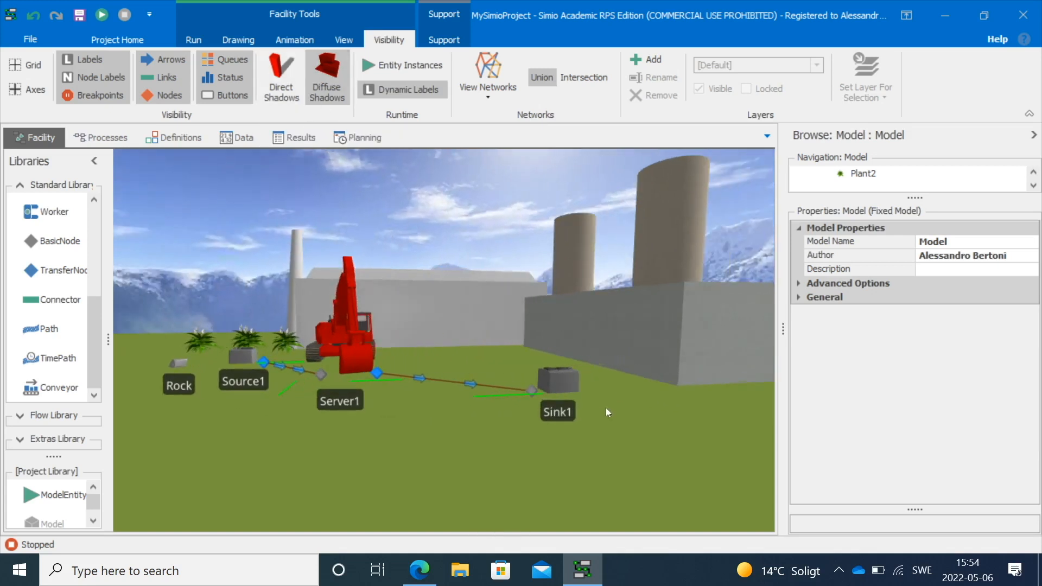
{"action": "left_click", "coordinate": [281, 79]}
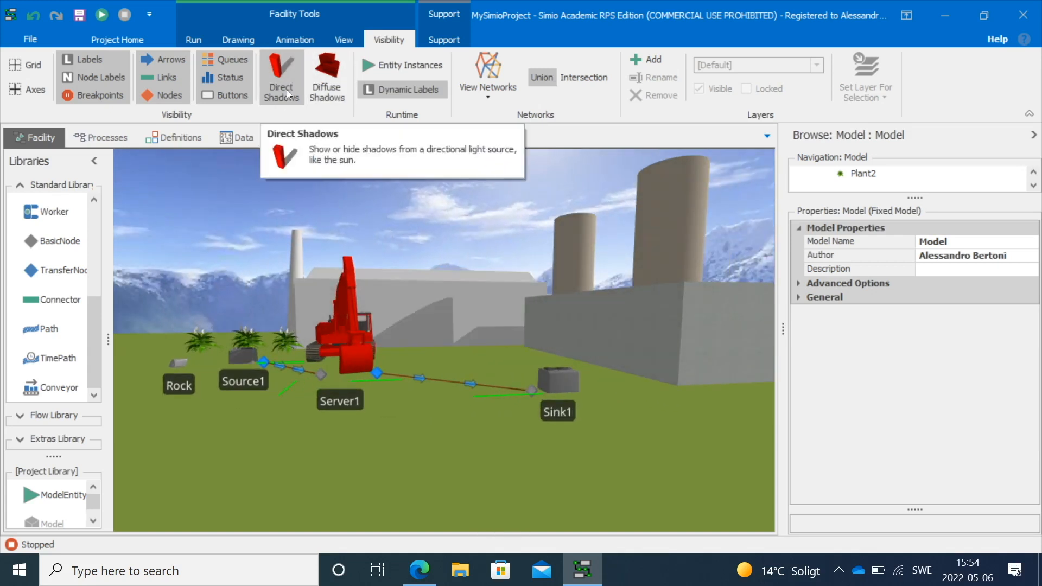
{"action": "left_click", "coordinate": [293, 78]}
{"action": "left_click", "coordinate": [291, 77]}
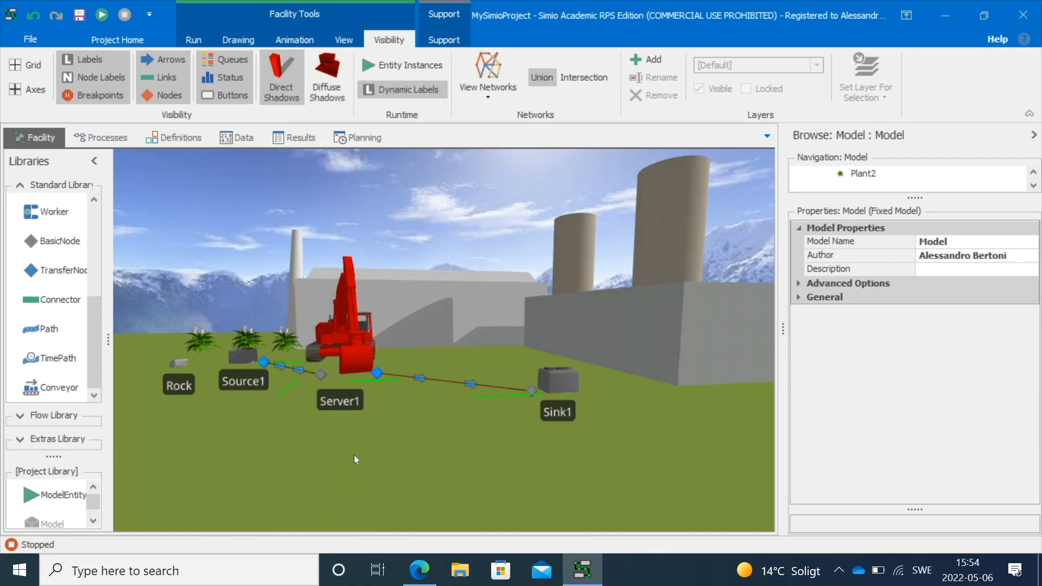
Hide the nodes, queues, links, arrows and labels in the 3D view
{"action": "left_click_drag", "start_coordinate": [349, 453], "coordinate": [360, 451]}
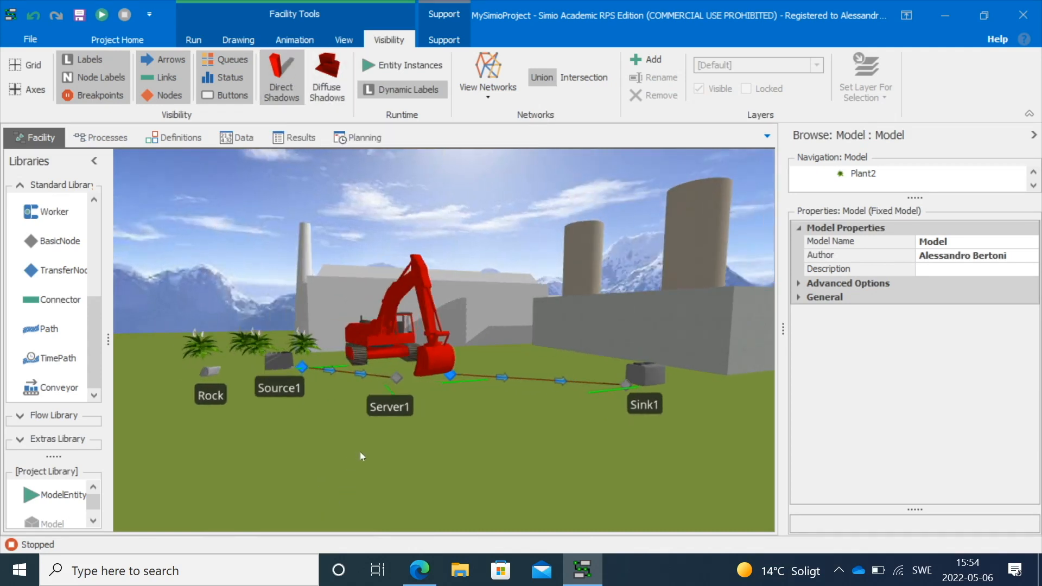
{"action": "left_click", "coordinate": [158, 96]}
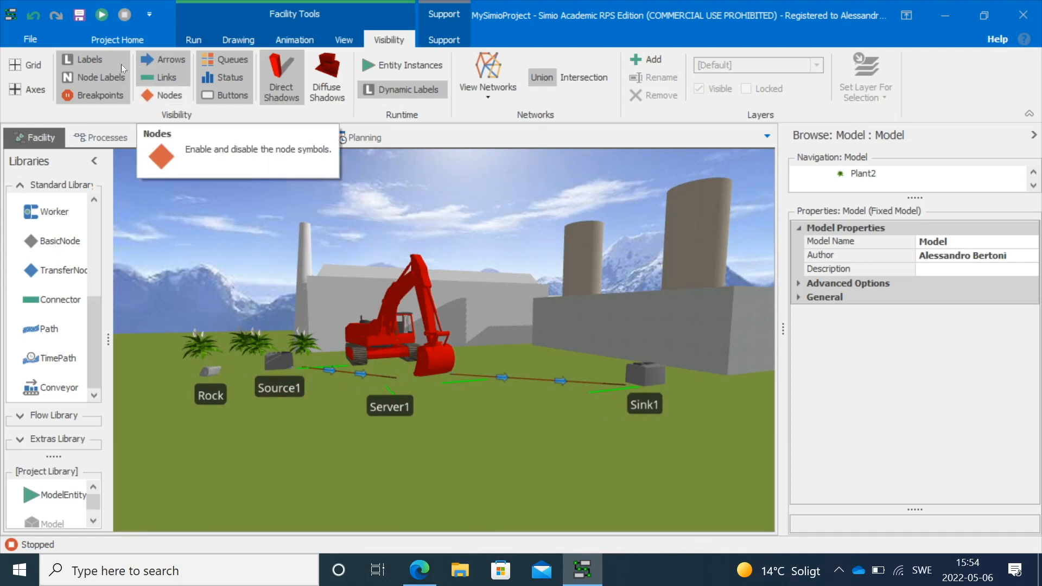
{"action": "left_click", "coordinate": [231, 57]}
{"action": "left_click", "coordinate": [177, 75]}
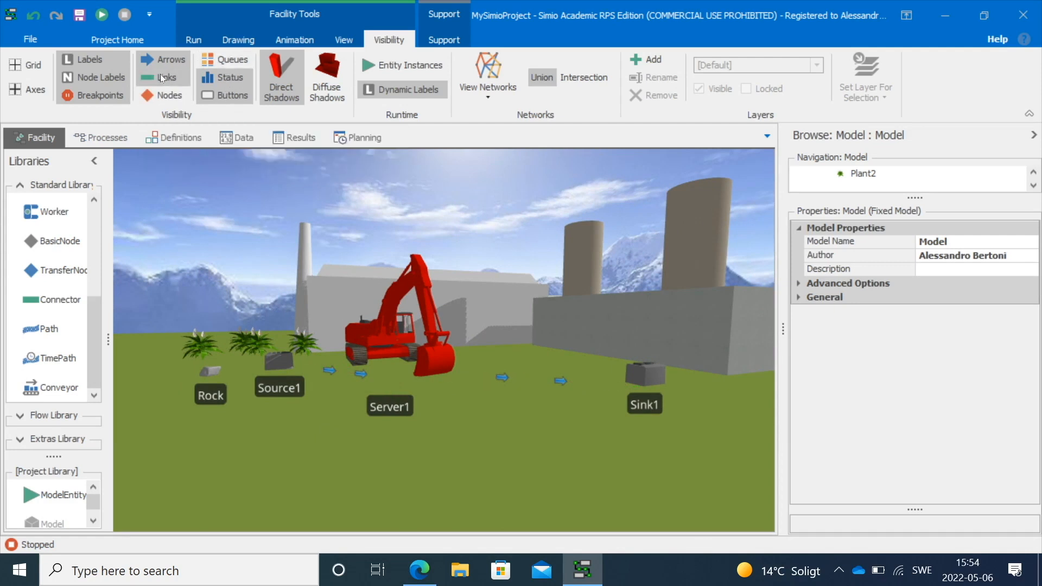
{"action": "left_click", "coordinate": [167, 64]}
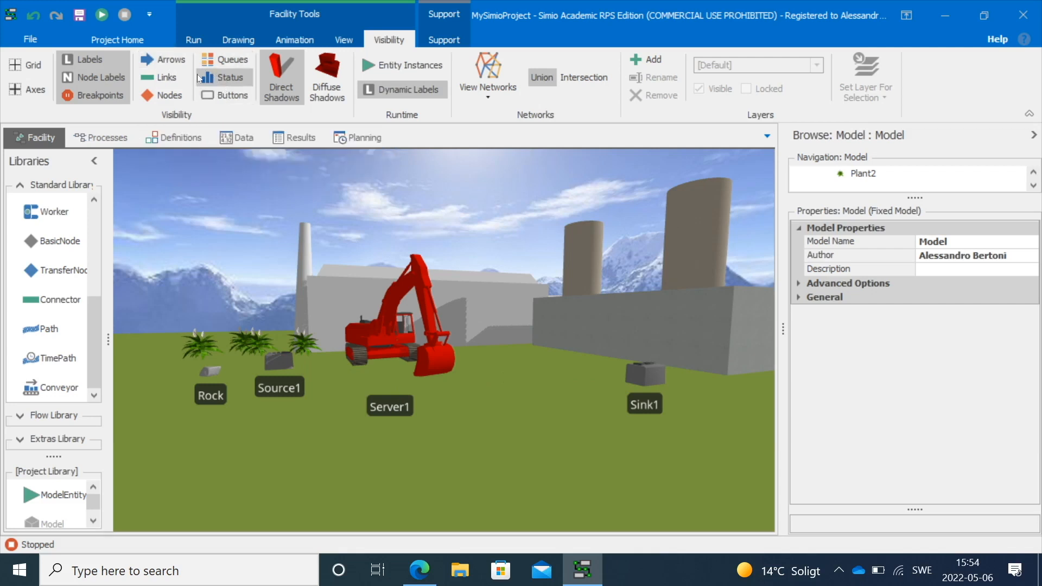
{"action": "left_click", "coordinate": [106, 57]}
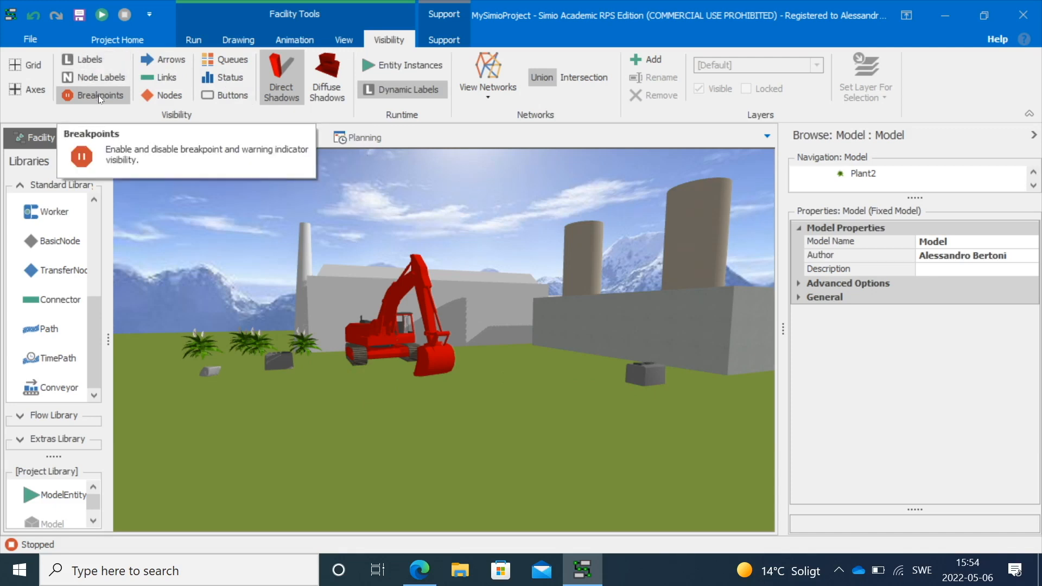
Run the model to watch the decorated 3D animation
{"action": "left_click_drag", "start_coordinate": [345, 408], "coordinate": [284, 425]}
{"action": "left_click", "coordinate": [101, 14]}
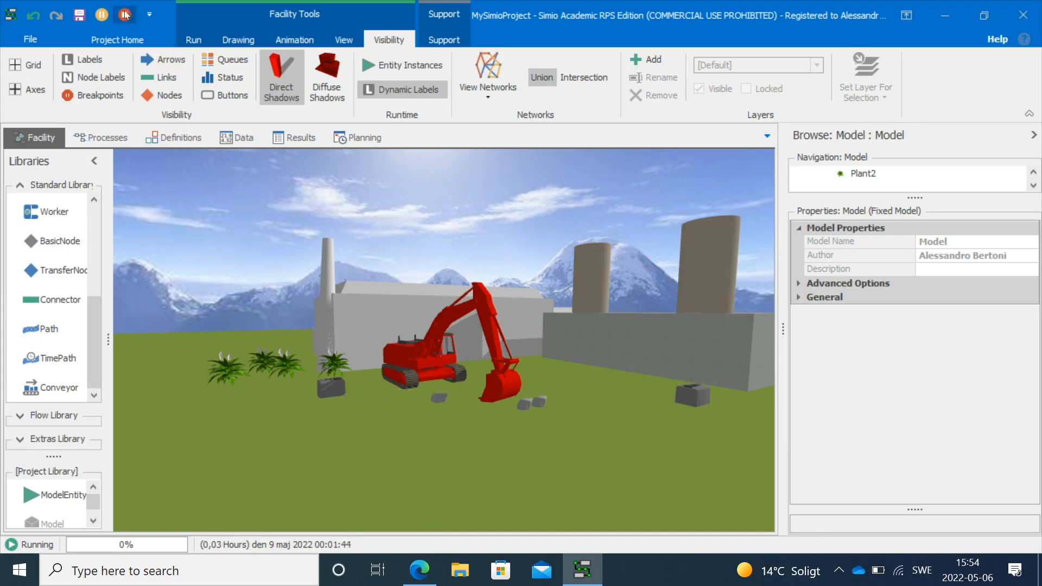
Return to the 2D view and place a floating label to the right of the backhoe
{"action": "left_click", "coordinate": [343, 40]}
{"action": "left_click", "coordinate": [22, 70]}
{"action": "left_click_drag", "start_coordinate": [418, 361], "coordinate": [459, 177]}
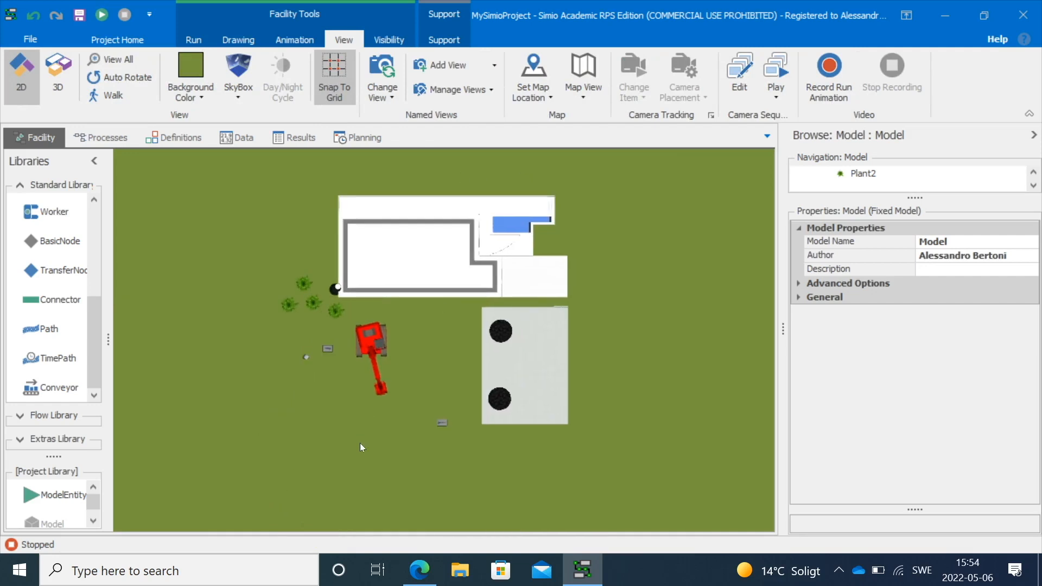
{"action": "left_click", "coordinate": [394, 38]}
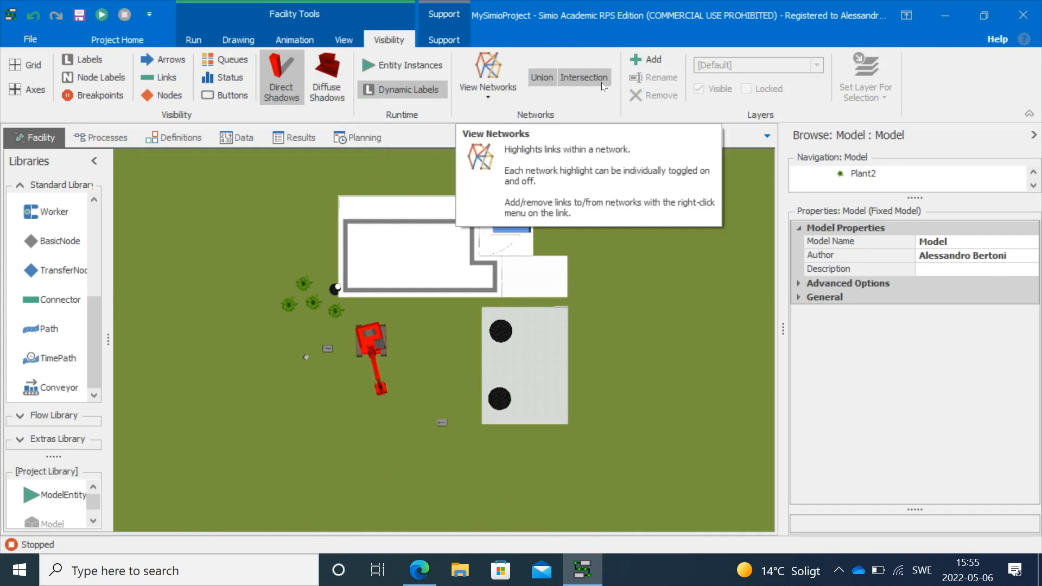
{"action": "left_click", "coordinate": [343, 40]}
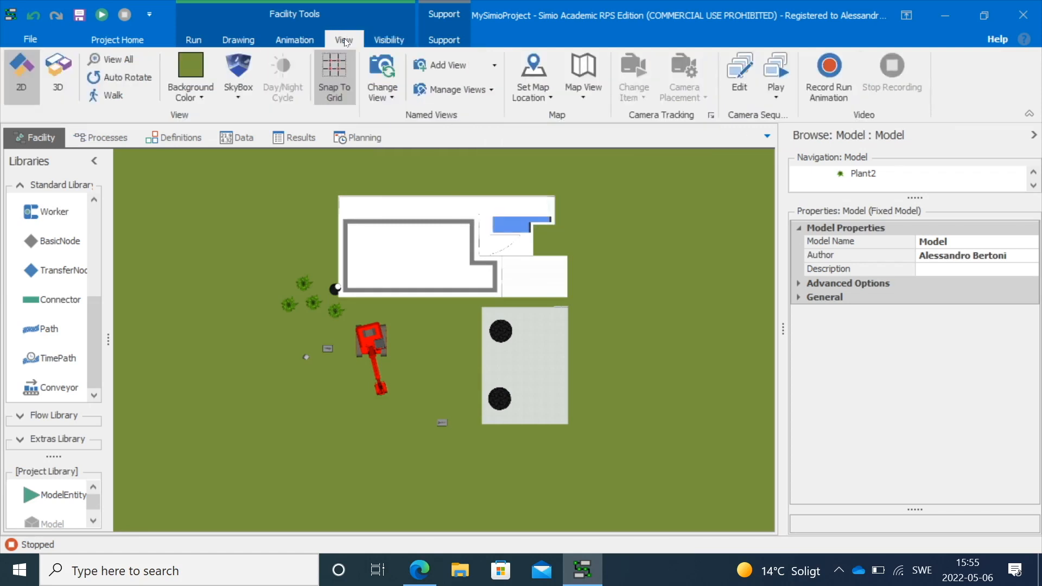
{"action": "left_click", "coordinate": [301, 39]}
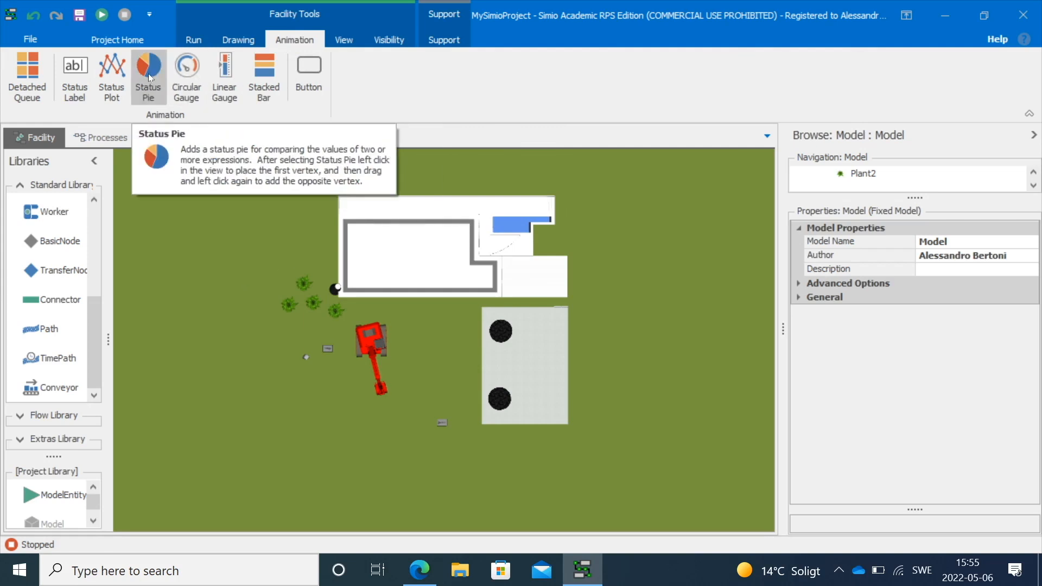
{"action": "left_click", "coordinate": [238, 41]}
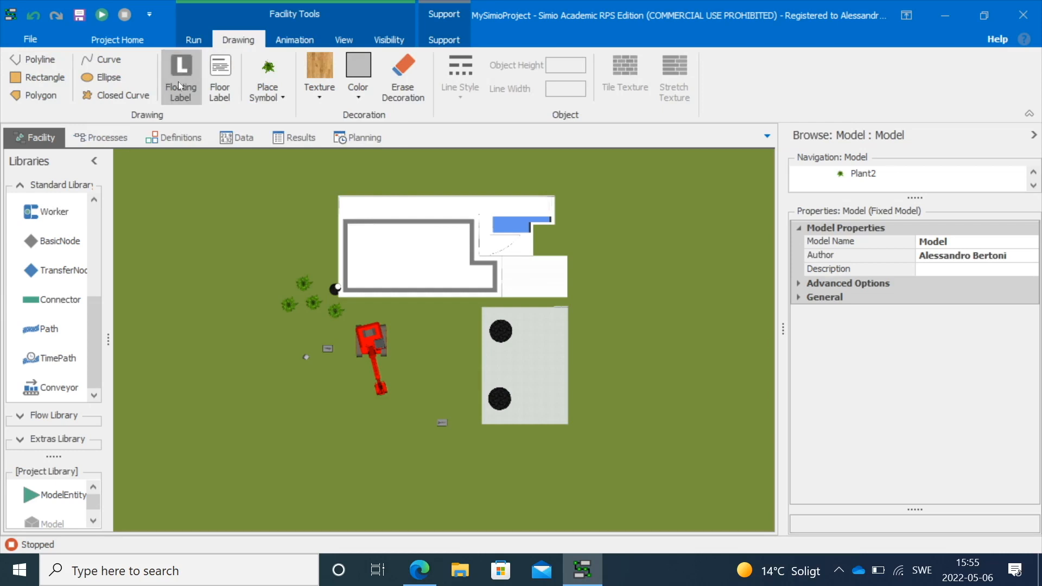
{"action": "left_click", "coordinate": [389, 325]}
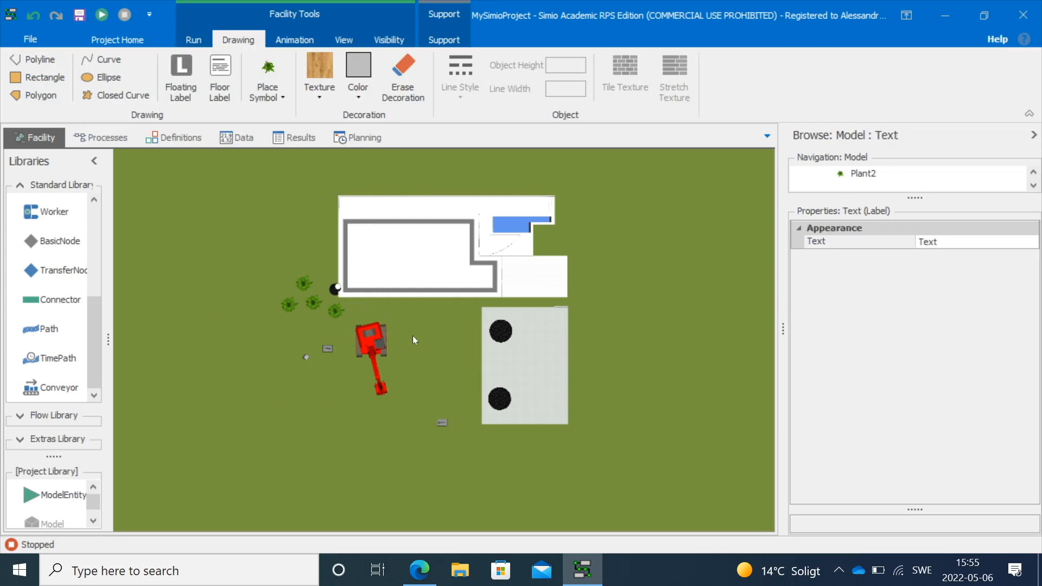
{"action": "left_click", "coordinate": [220, 78]}
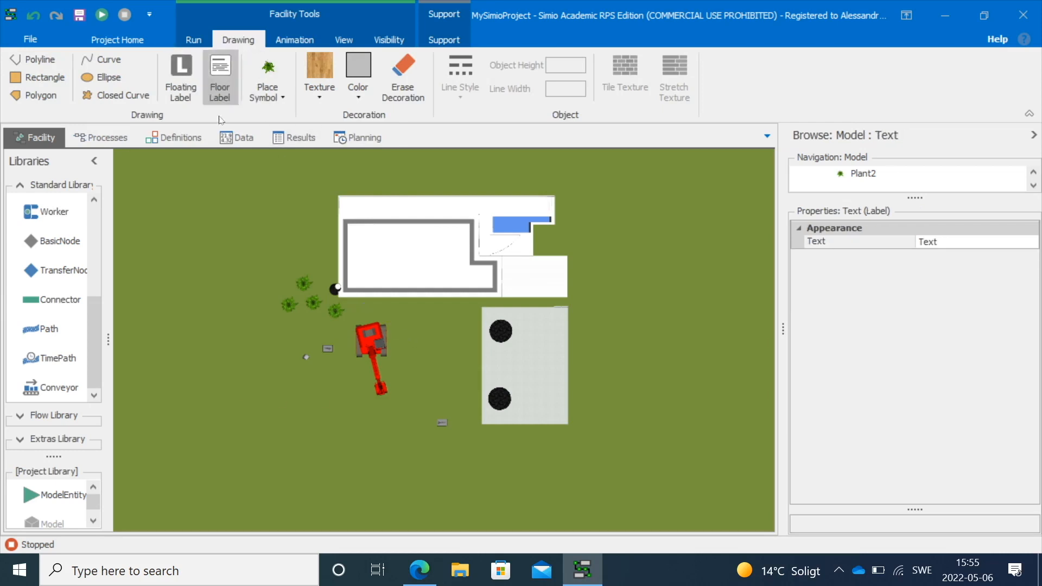
{"action": "scroll", "coordinate": [406, 342], "scroll_direction": "up", "scroll_amount": 6}
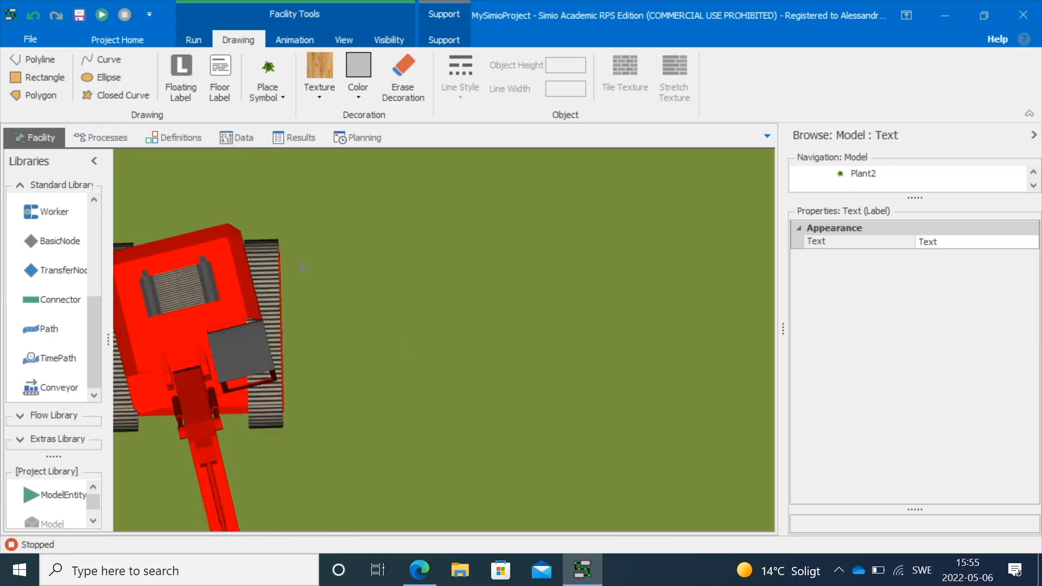
{"action": "left_click", "coordinate": [190, 69]}
{"action": "scroll", "coordinate": [424, 311], "scroll_direction": "down", "scroll_amount": 5}
{"action": "left_click", "coordinate": [236, 91]}
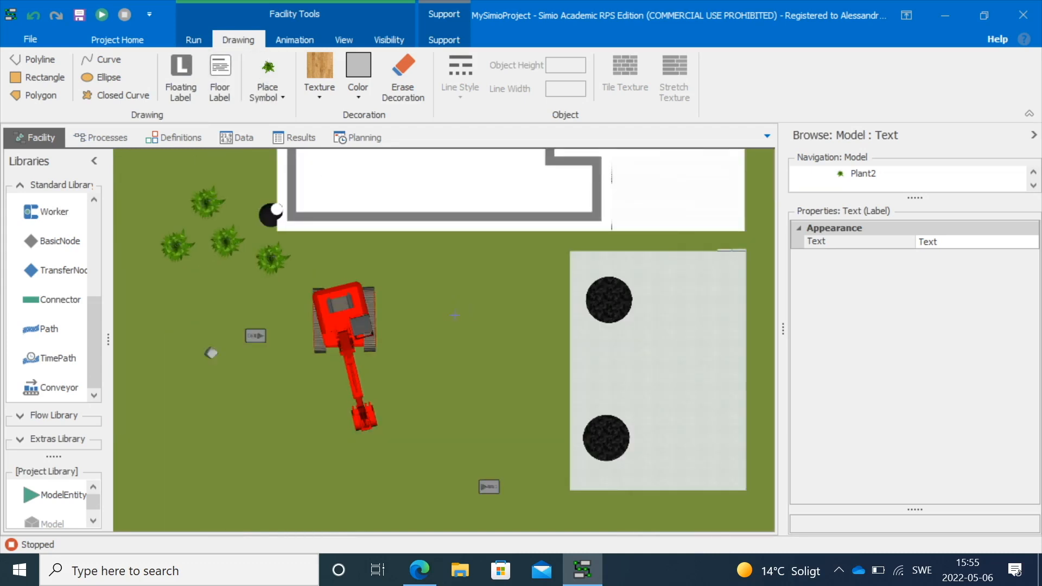
Turn label visibility back on in the facility view
{"action": "left_click", "coordinate": [388, 42]}
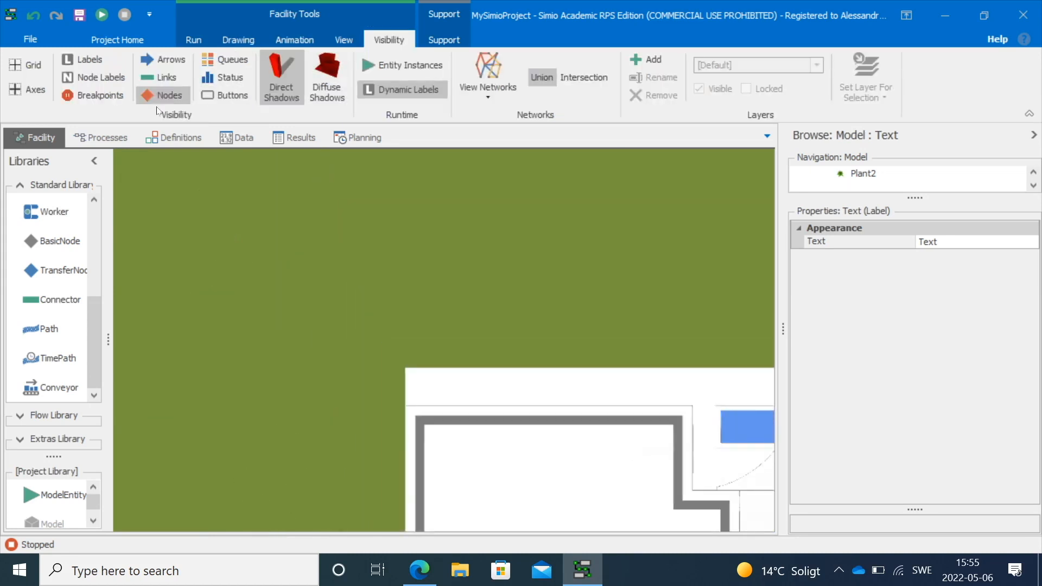
{"action": "key", "text": "Escape"}
{"action": "left_click", "coordinate": [93, 60]}
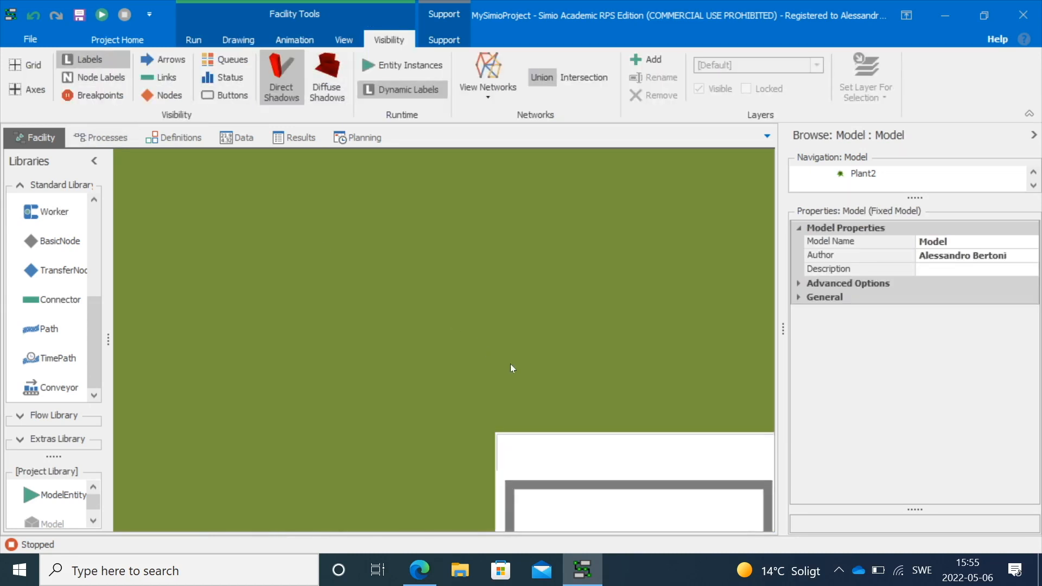
Delete the extra text labels, keeping one label beside the backhoe
{"action": "left_click_drag", "start_coordinate": [510, 364], "coordinate": [278, 128]}
{"action": "left_click_drag", "start_coordinate": [394, 529], "coordinate": [473, 315]}
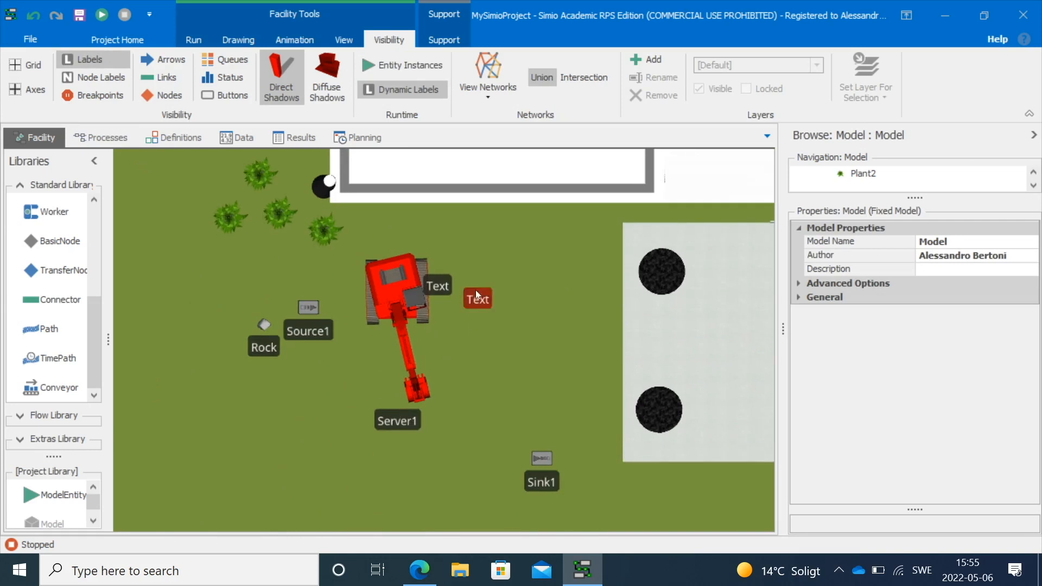
{"action": "left_click", "coordinate": [545, 304]}
{"action": "left_click_drag", "start_coordinate": [439, 277], "coordinate": [497, 256]}
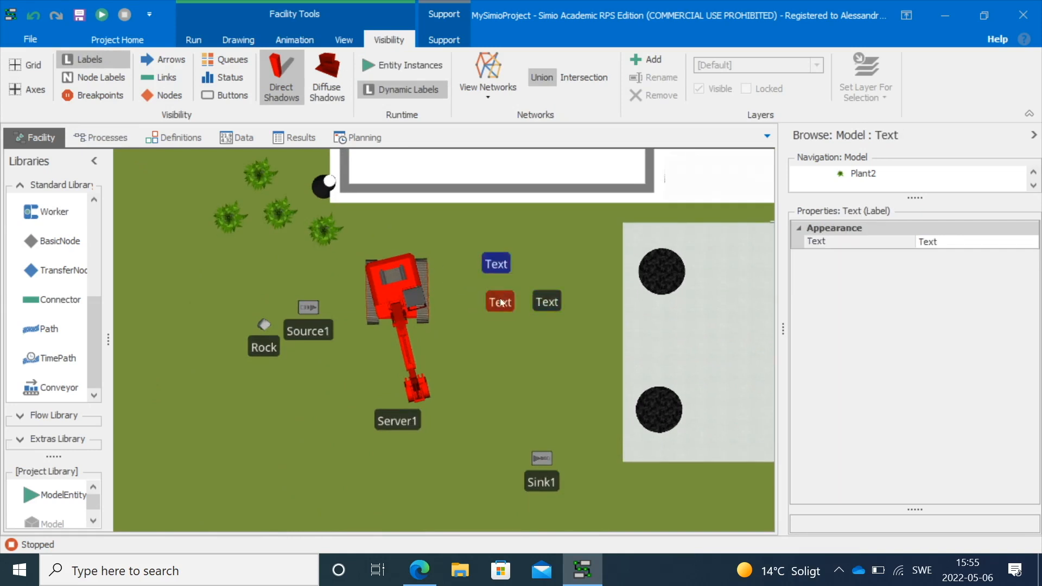
{"action": "left_click", "coordinate": [464, 305]}
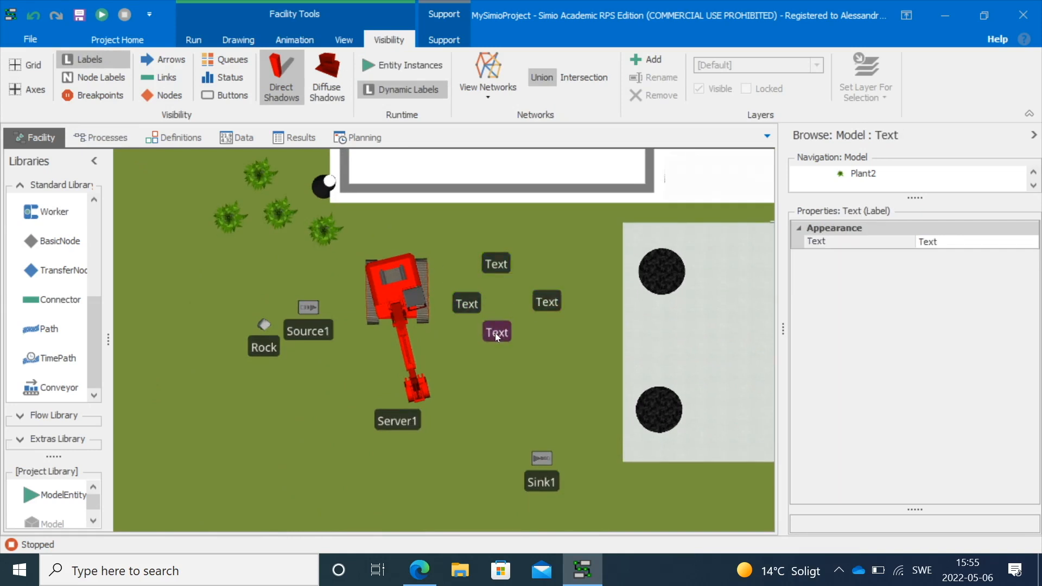
{"action": "key", "text": "Delete"}
{"action": "left_click", "coordinate": [545, 301]}
{"action": "key", "text": "Delete"}
{"action": "left_click", "coordinate": [496, 263]}
{"action": "key", "text": "Delete"}
{"action": "left_click", "coordinate": [467, 306]}
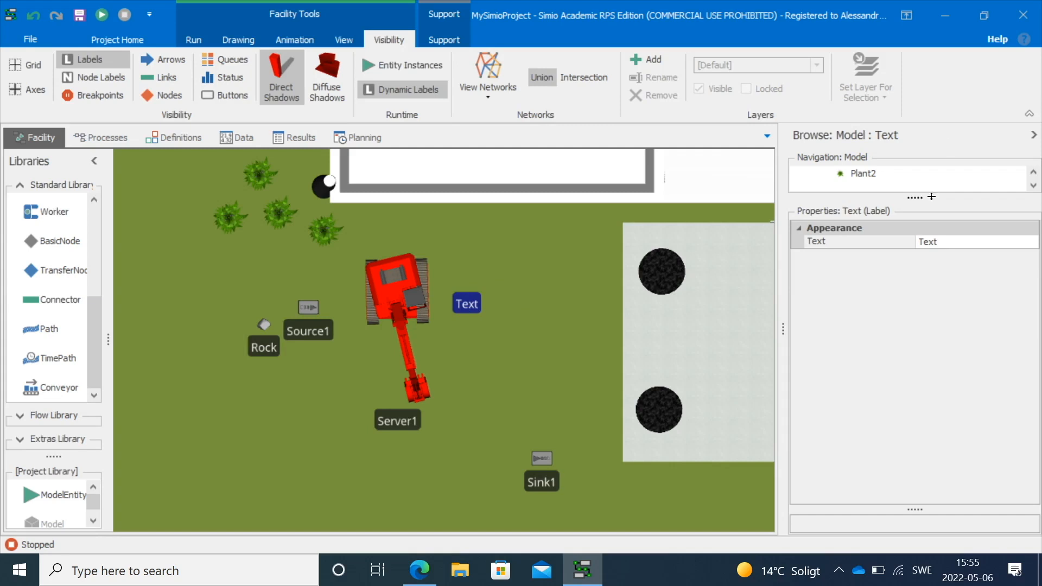
Set the remaining label's text to Excavator
{"action": "left_click", "coordinate": [927, 241]}
{"action": "type", "text": "Excavator"}
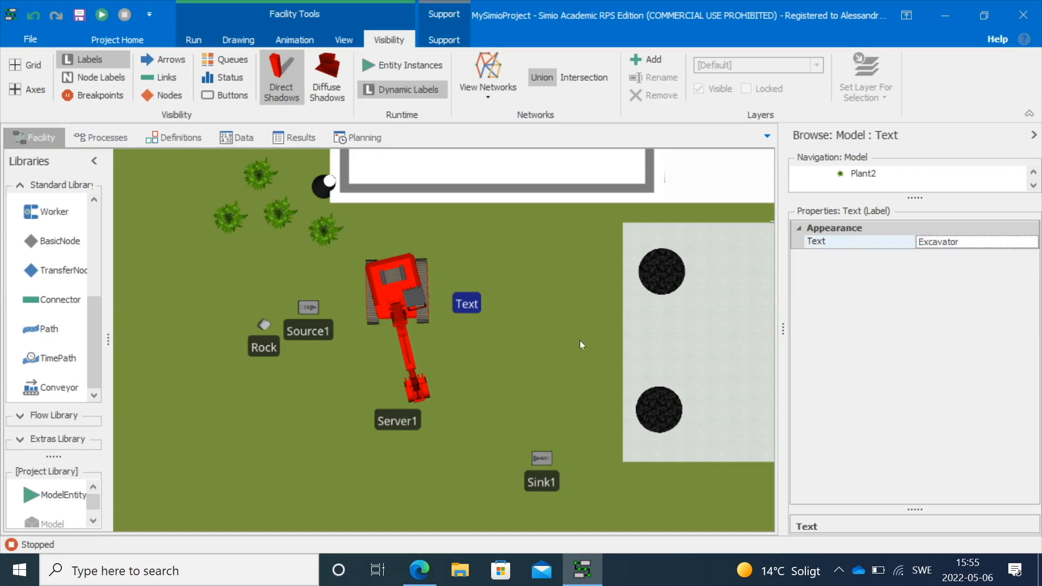
{"action": "left_click", "coordinate": [578, 339]}
Draw a floor label just above the Excavator label and give it a white background
{"action": "left_click", "coordinate": [293, 41]}
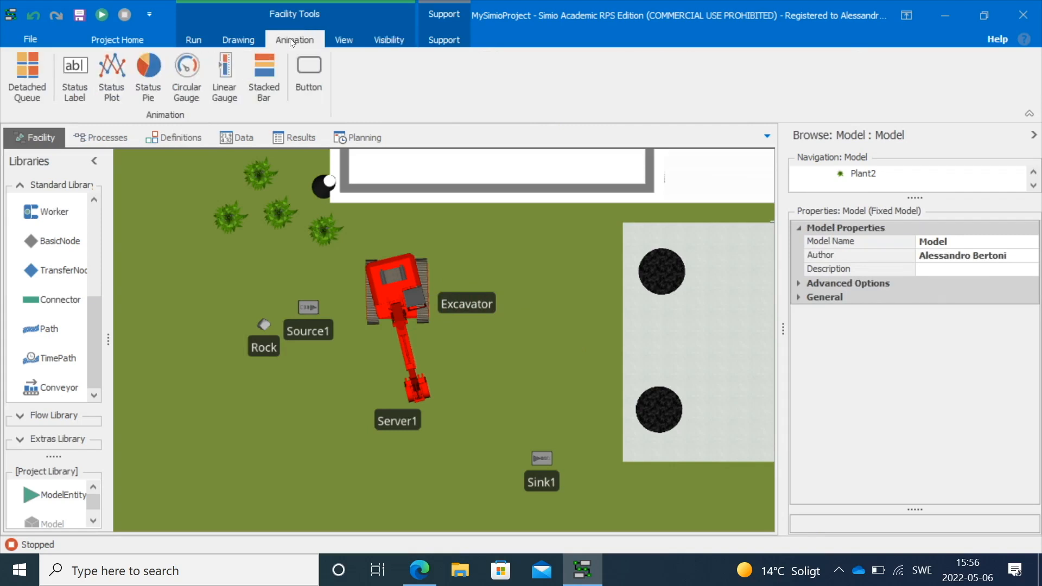
{"action": "left_click", "coordinate": [238, 40]}
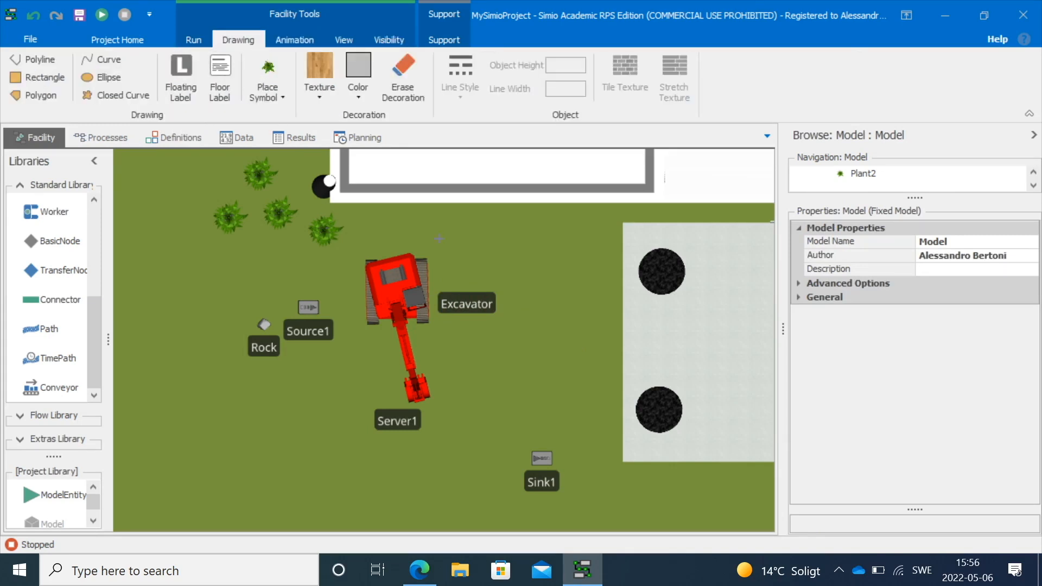
{"action": "left_click_drag", "start_coordinate": [444, 244], "coordinate": [537, 282]}
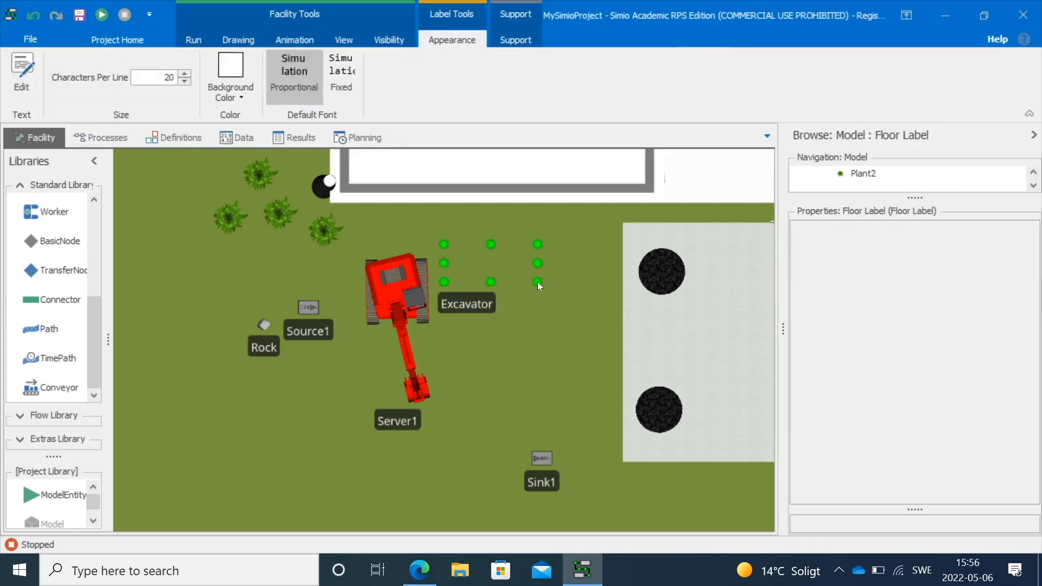
{"action": "left_click", "coordinate": [221, 58]}
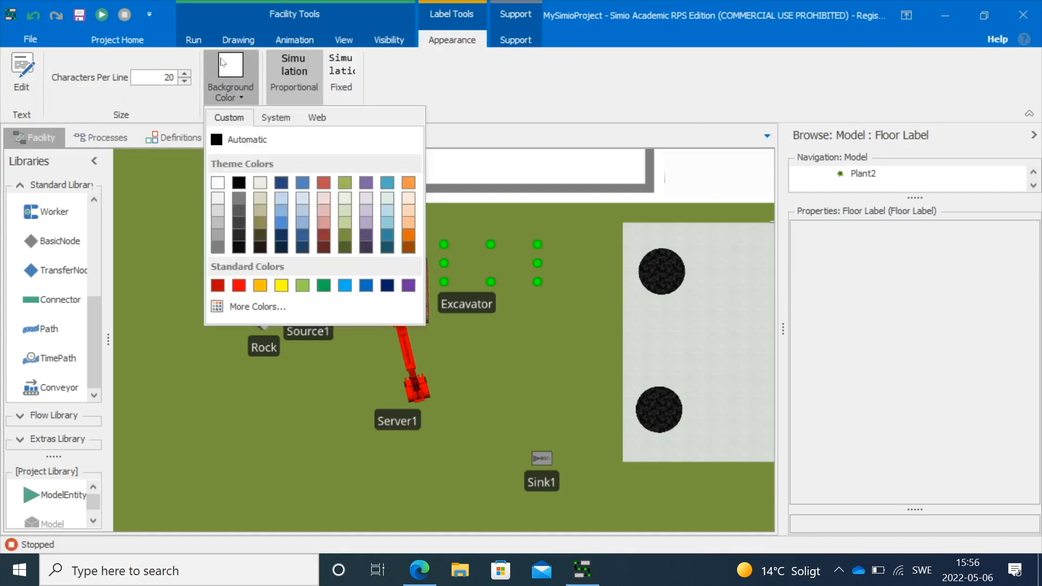
{"action": "left_click", "coordinate": [215, 181]}
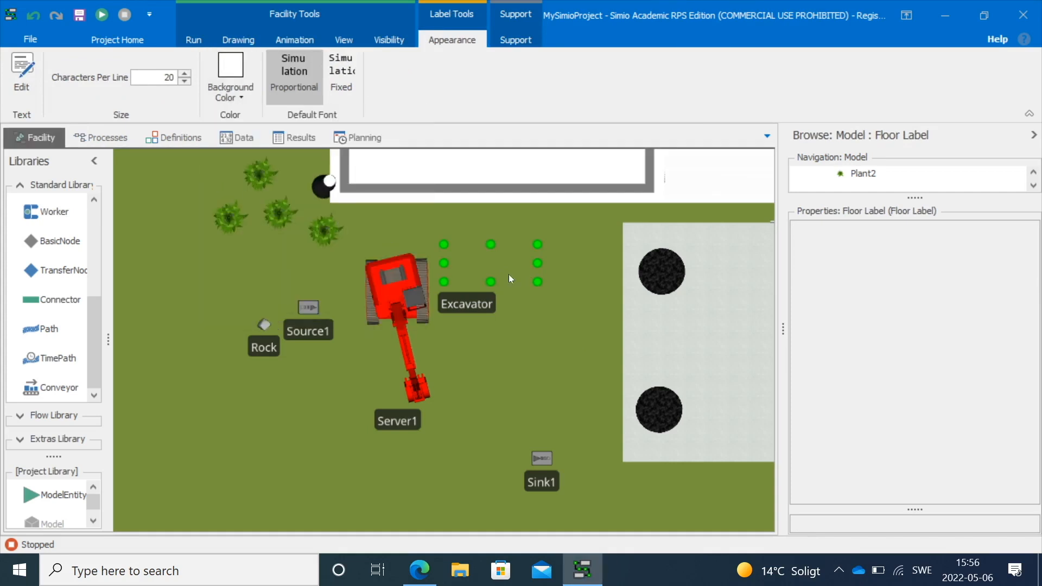
Replace the floor label's sample text with Simulation Round 1
{"action": "left_click", "coordinate": [22, 68]}
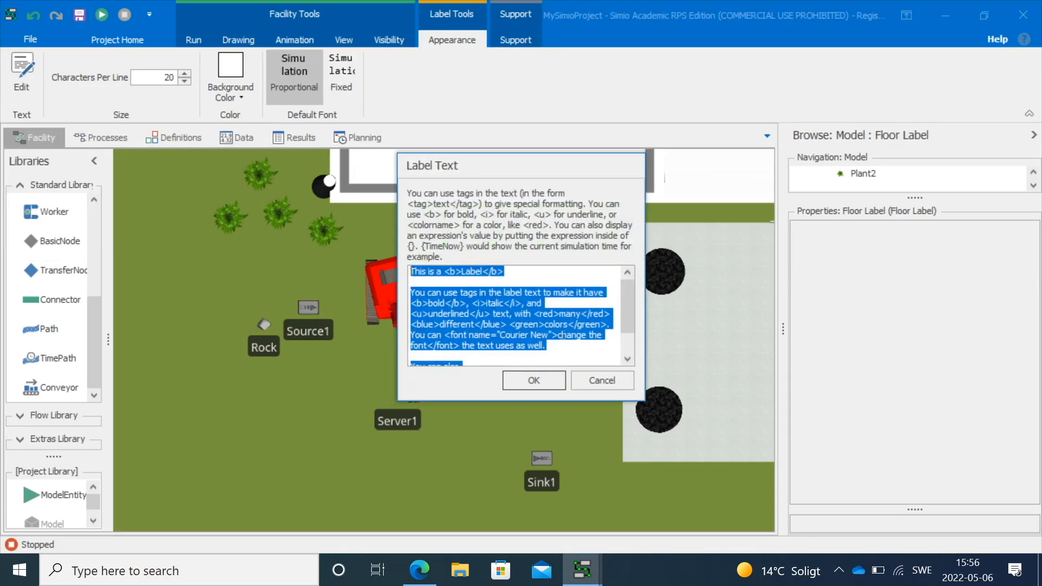
{"action": "key", "text": "Delete"}
{"action": "type", "text": "Simula"}
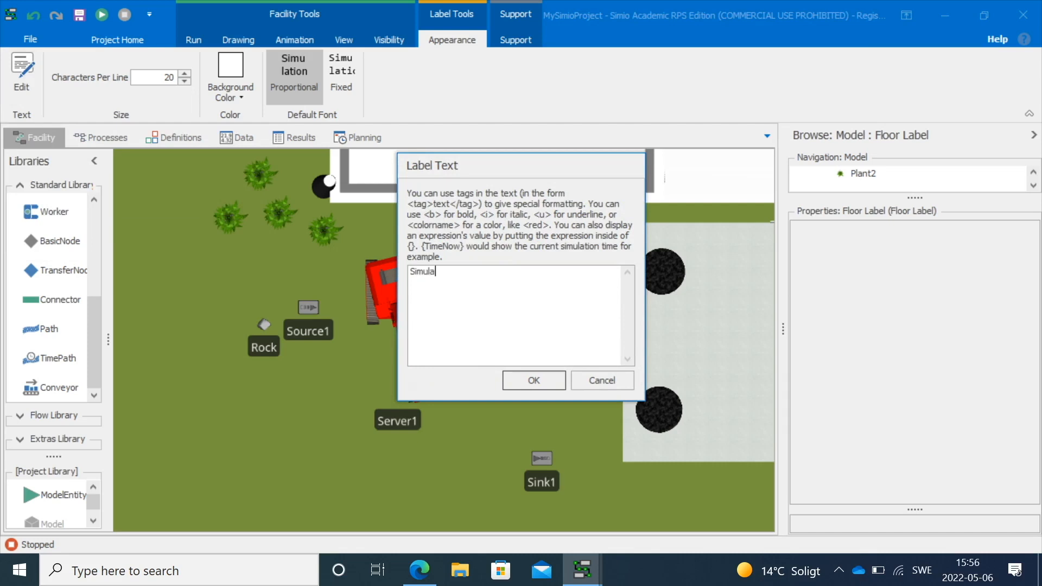
{"action": "type", "text": "tion Round 1"}
{"action": "left_click", "coordinate": [508, 381]}
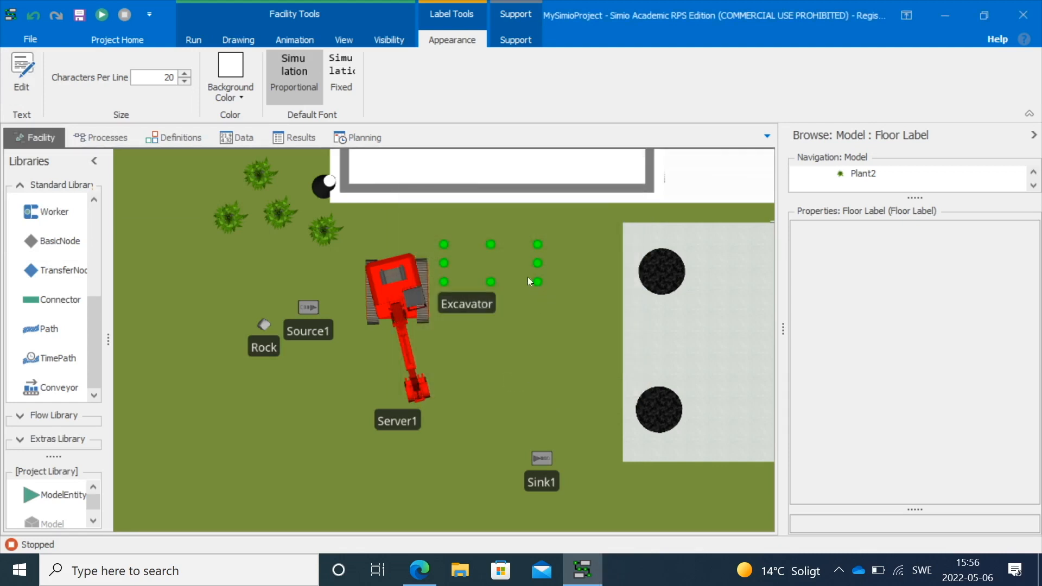
{"action": "scroll", "coordinate": [491, 345], "scroll_direction": "down", "scroll_amount": 2}
{"action": "scroll", "coordinate": [493, 340], "scroll_direction": "up", "scroll_amount": 6}
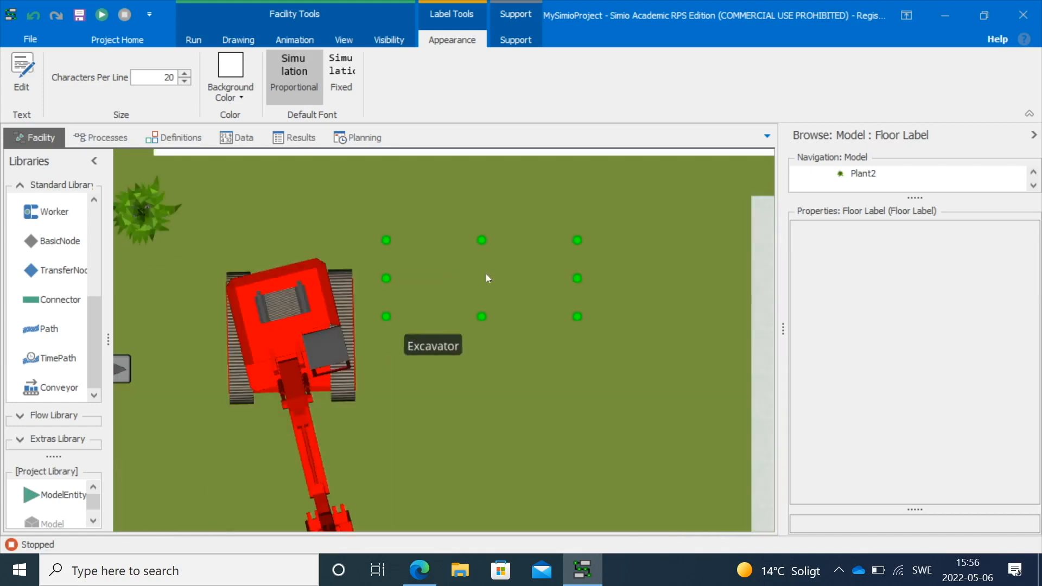
{"action": "left_click", "coordinate": [228, 80]}
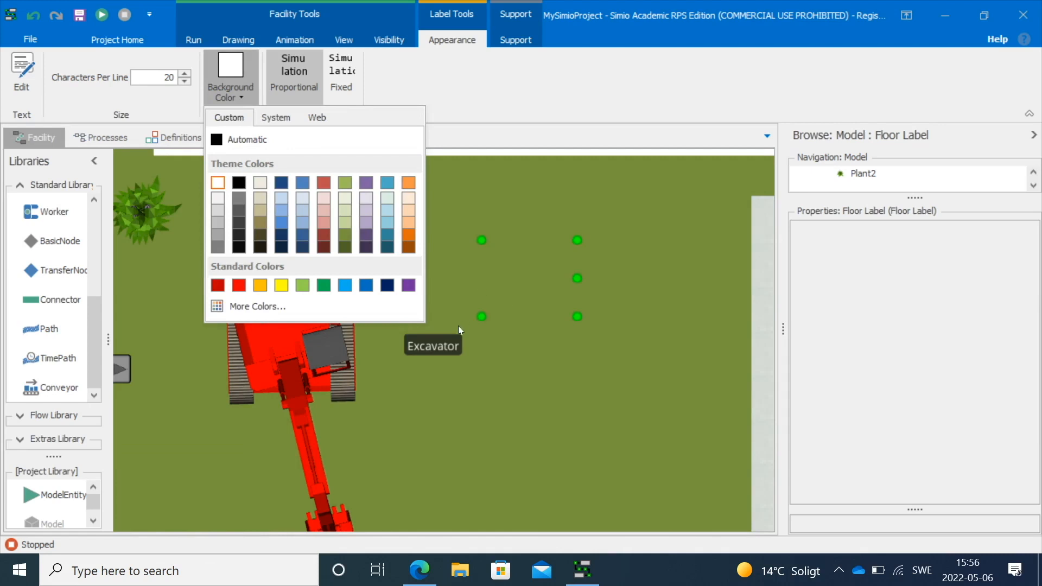
{"action": "left_click", "coordinate": [467, 248]}
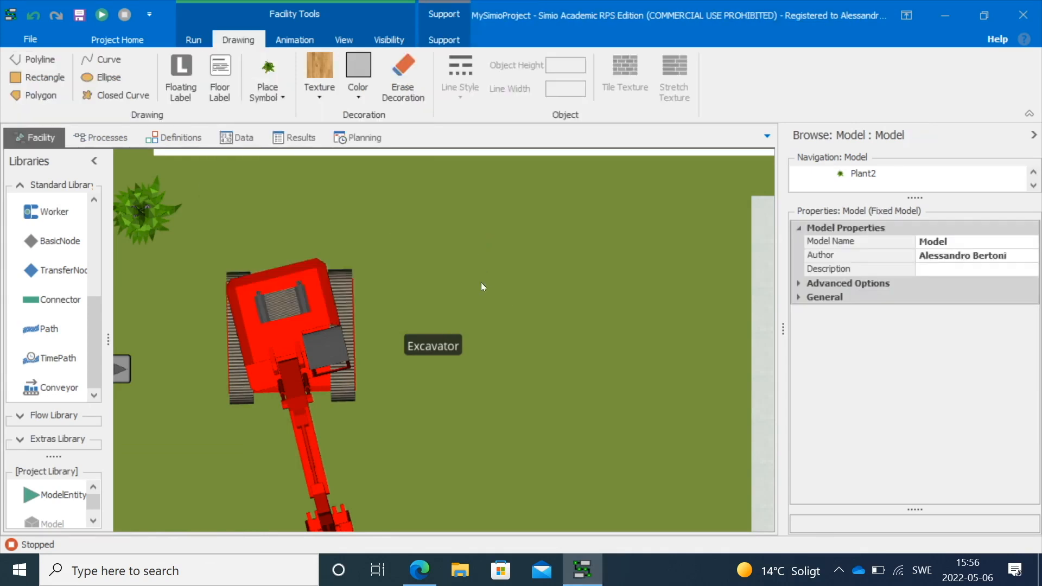
Switch to the 3D view and raise Server1 by setting its location Y to 10
{"action": "scroll", "coordinate": [446, 262], "scroll_direction": "down", "scroll_amount": 3}
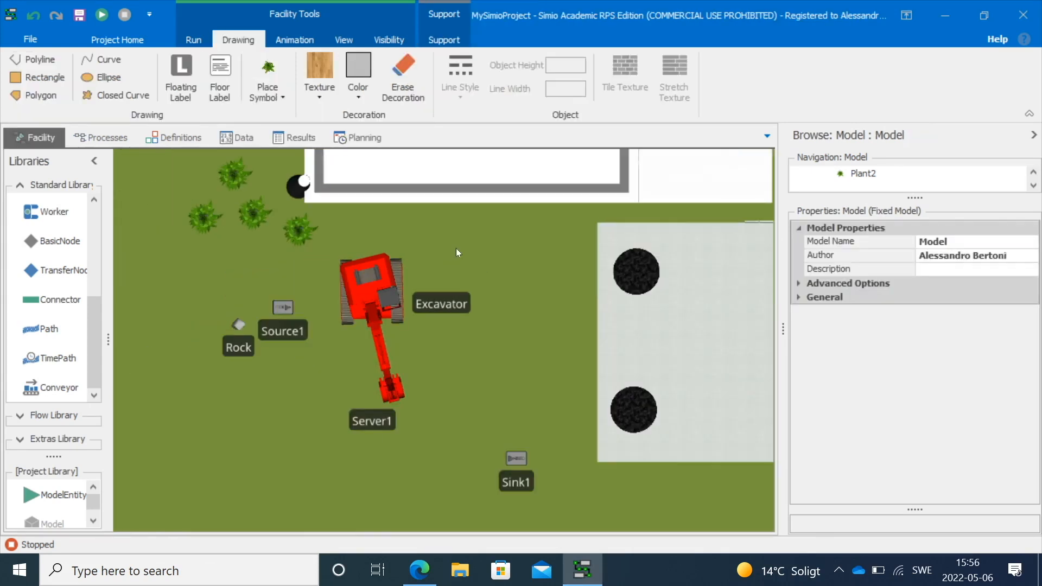
{"action": "left_click", "coordinate": [344, 40]}
{"action": "left_click", "coordinate": [58, 73]}
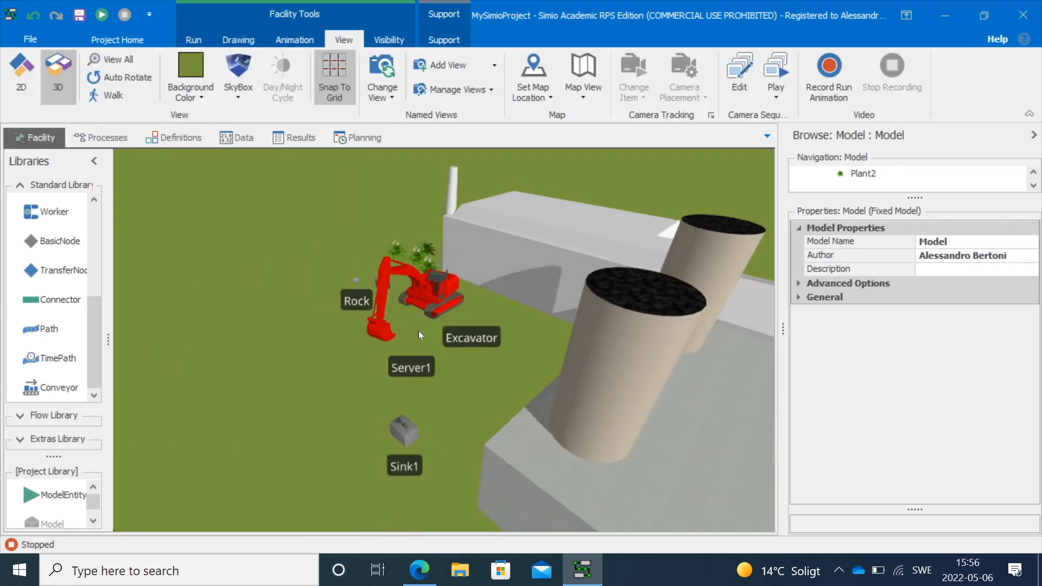
{"action": "scroll", "coordinate": [430, 326], "scroll_direction": "up", "scroll_amount": 3}
{"action": "left_click", "coordinate": [441, 283]}
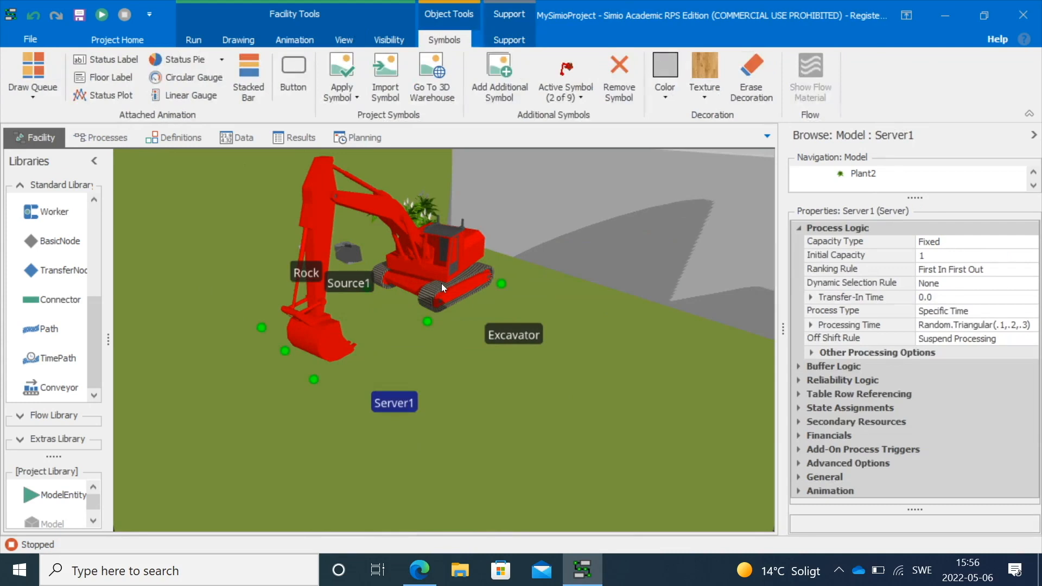
{"action": "left_click", "coordinate": [797, 228]}
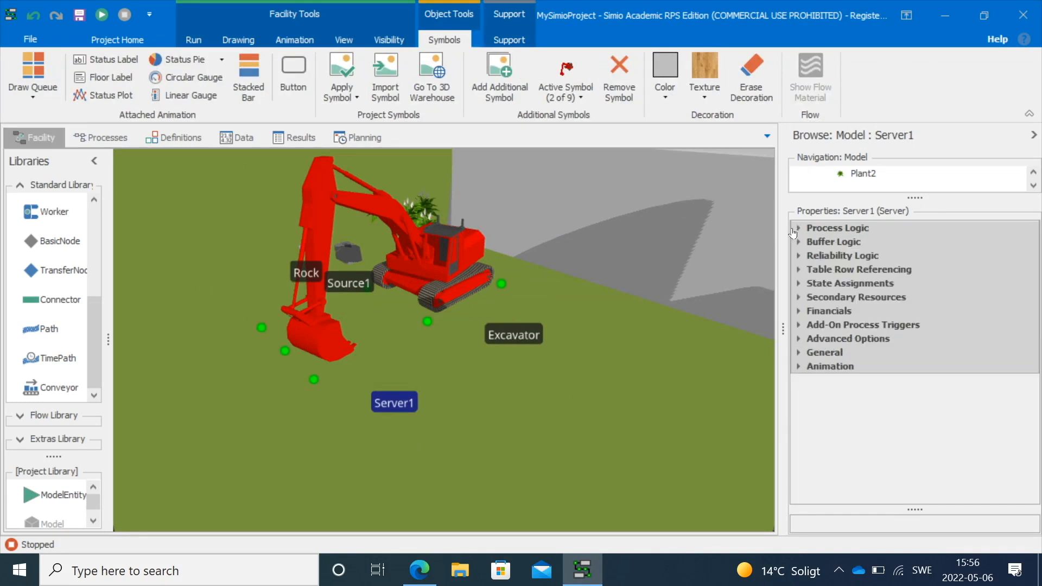
{"action": "left_click", "coordinate": [798, 339]}
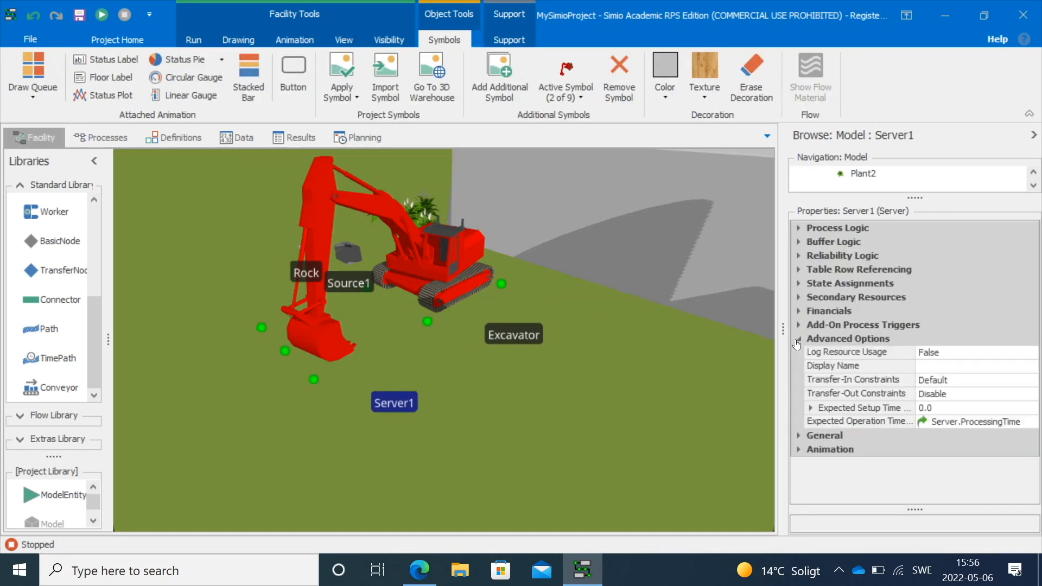
{"action": "left_click", "coordinate": [798, 435]}
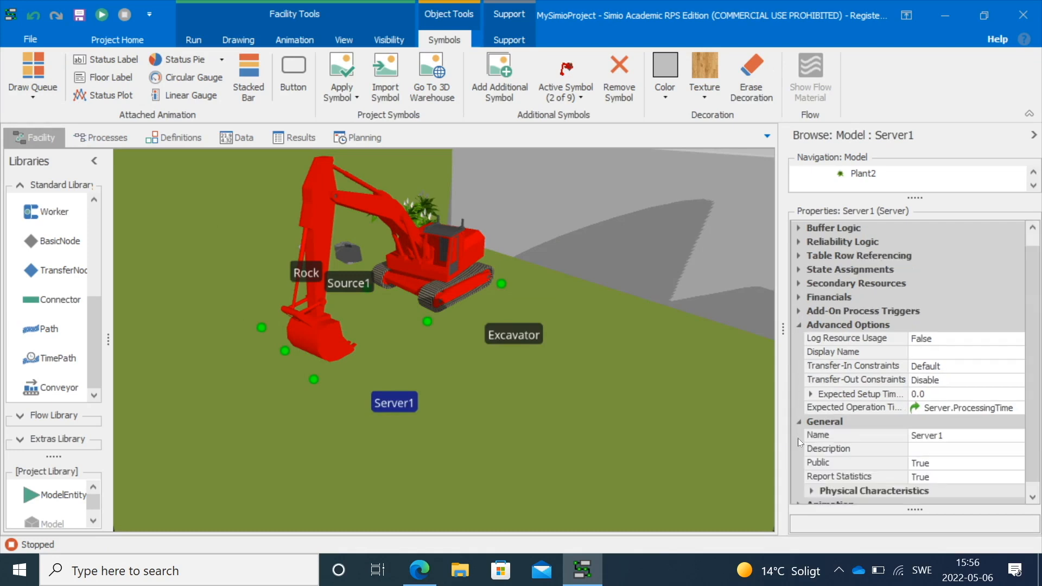
{"action": "scroll", "coordinate": [835, 412], "scroll_direction": "down", "scroll_amount": 1}
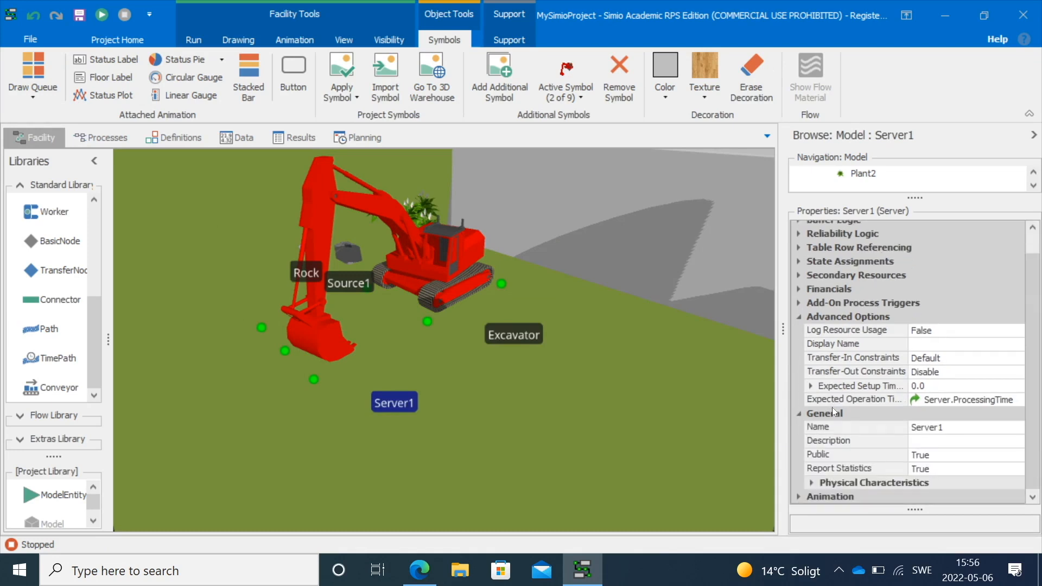
{"action": "left_click", "coordinate": [810, 483]}
{"action": "scroll", "coordinate": [890, 413], "scroll_direction": "down", "scroll_amount": 1}
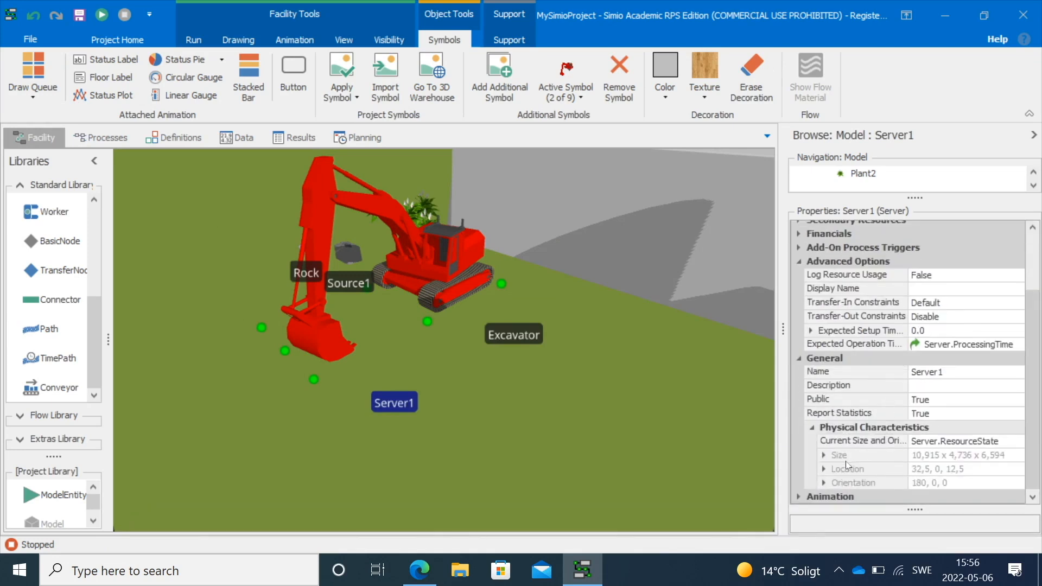
{"action": "left_click", "coordinate": [824, 470]}
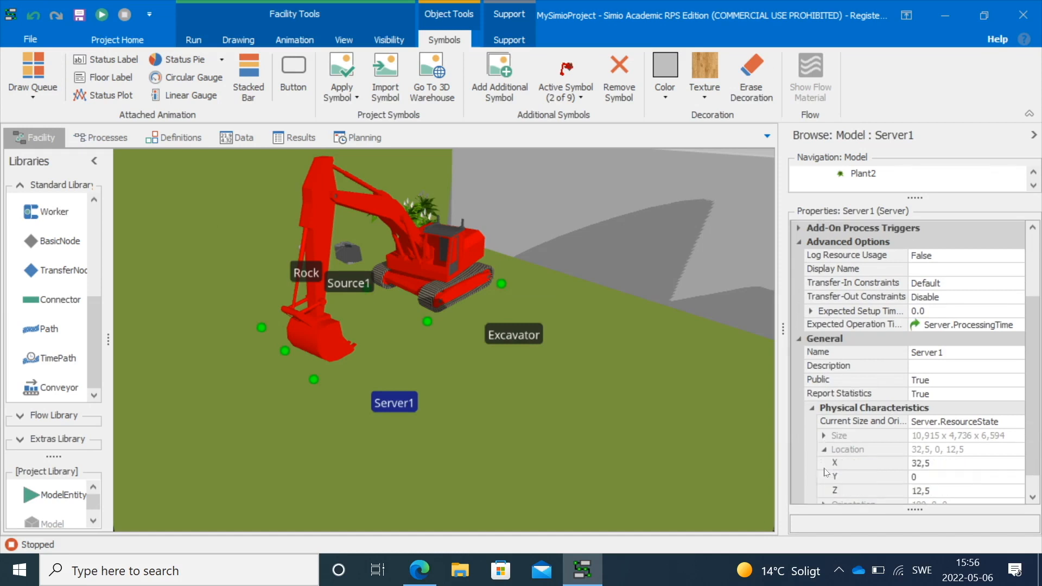
{"action": "left_click", "coordinate": [917, 476]}
{"action": "type", "text": "10"}
{"action": "key", "text": "Return"}
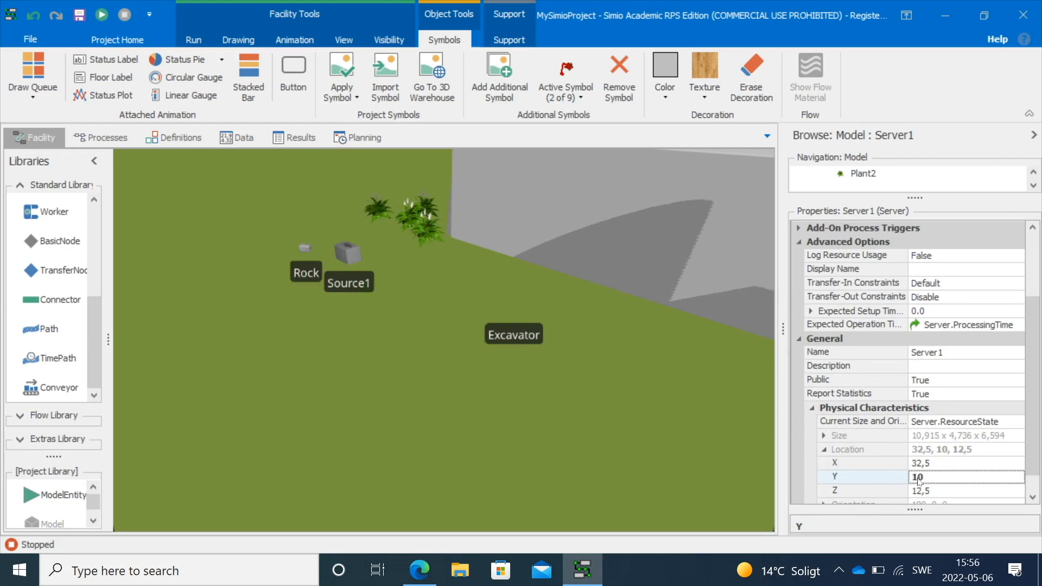
Orbit and zoom around the 3D model to examine the excavator's position relative to the buildings
{"action": "scroll", "coordinate": [919, 480], "scroll_direction": "up", "scroll_amount": 3}
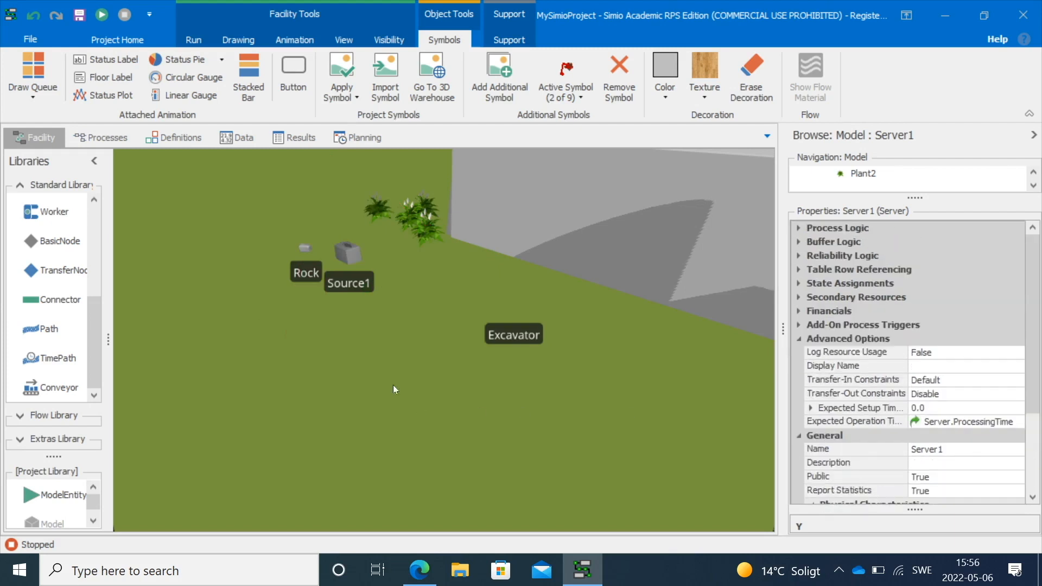
{"action": "scroll", "coordinate": [388, 374], "scroll_direction": "up", "scroll_amount": 2}
{"action": "scroll", "coordinate": [385, 367], "scroll_direction": "down", "scroll_amount": 2}
{"action": "left_click_drag", "start_coordinate": [406, 361], "coordinate": [416, 379]}
{"action": "left_click", "coordinate": [473, 352]}
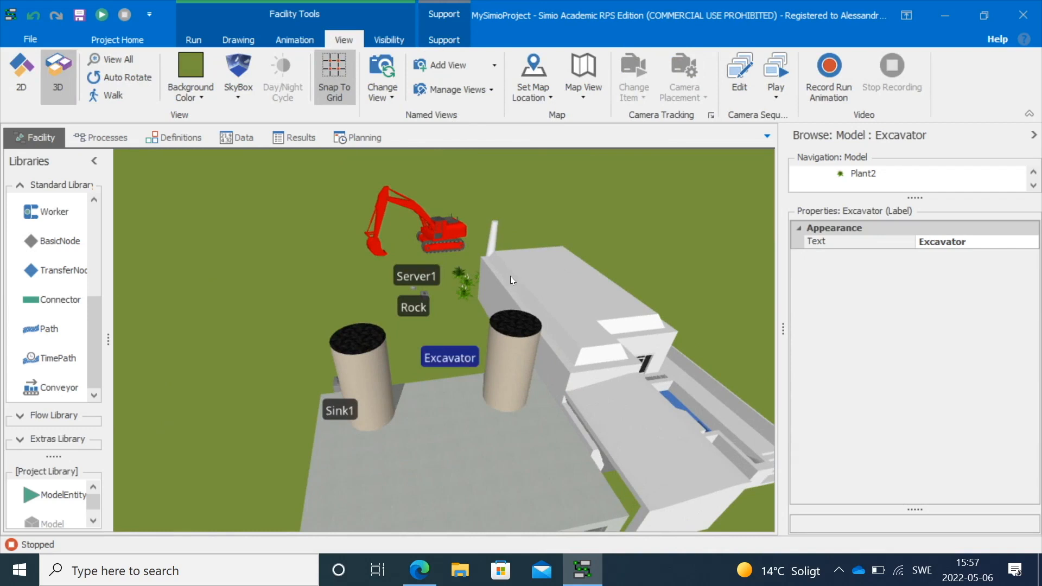
{"action": "mouse_move", "coordinate": [331, 317]}
{"action": "left_mouse_down"}
{"action": "mouse_move", "coordinate": [337, 308]}
{"action": "mouse_move", "coordinate": [366, 324]}
{"action": "mouse_move", "coordinate": [340, 320]}
{"action": "left_mouse_up"}
{"action": "left_click", "coordinate": [497, 293]}
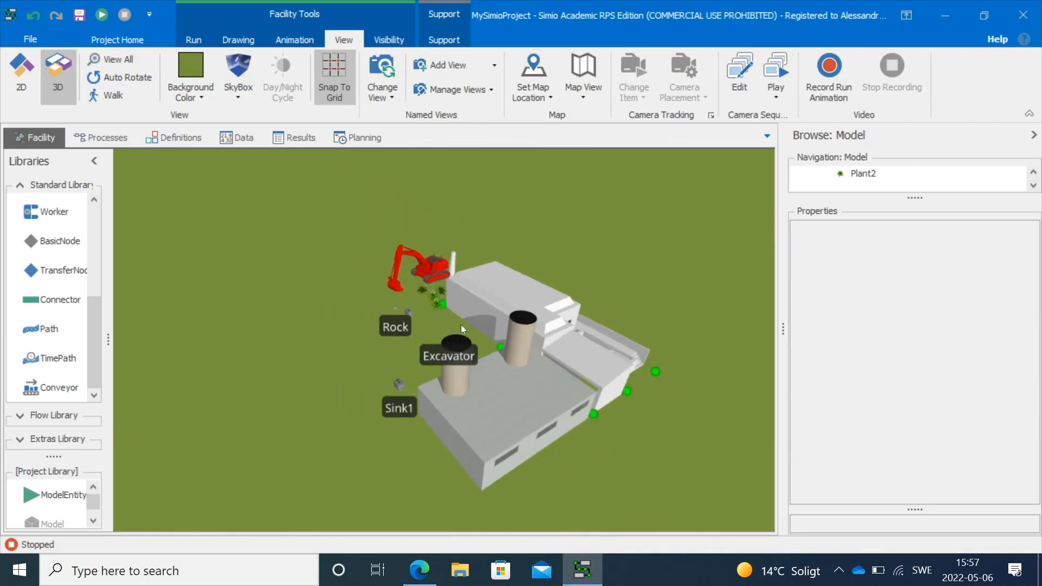
{"action": "left_click_drag", "start_coordinate": [448, 320], "coordinate": [433, 262]}
Change Server1's location X to 22,5
{"action": "left_click", "coordinate": [434, 263]}
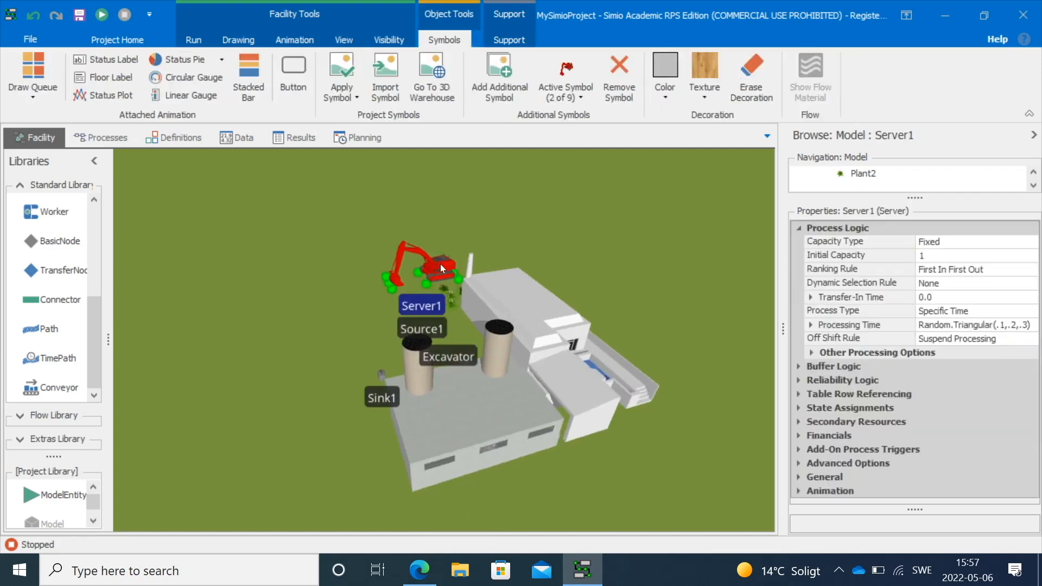
{"action": "left_click", "coordinate": [799, 476]}
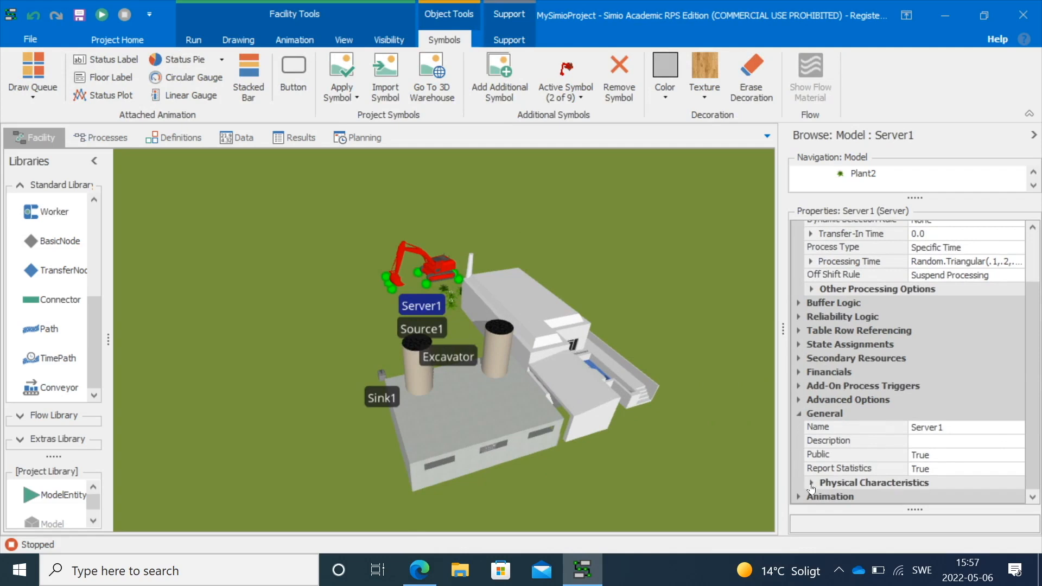
{"action": "left_click", "coordinate": [816, 483]}
{"action": "left_click", "coordinate": [820, 472]}
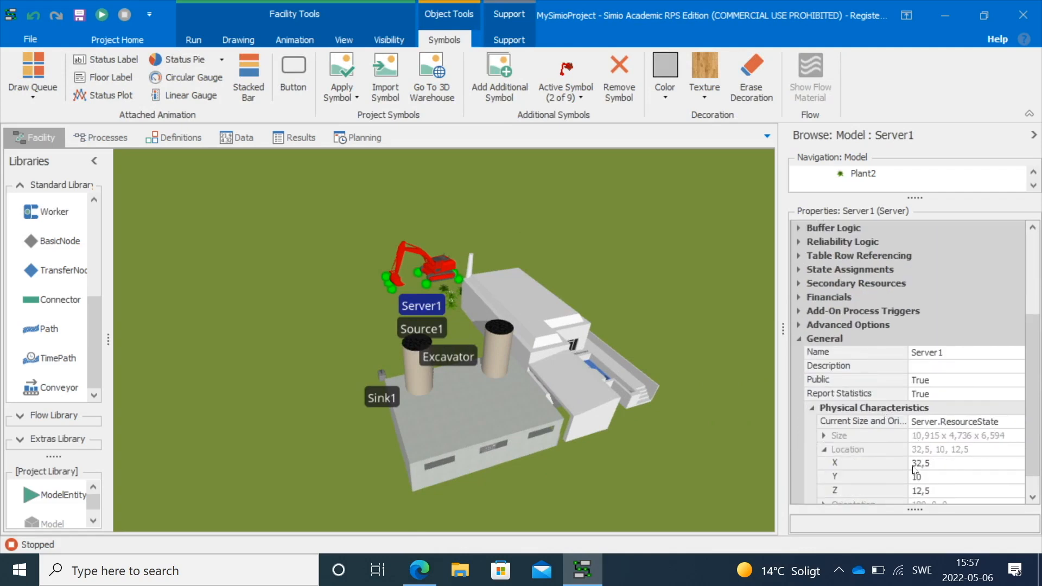
{"action": "left_click", "coordinate": [921, 464]}
{"action": "key", "text": "BackSpace"}
{"action": "type", "text": "2"}
{"action": "key", "text": "Return"}
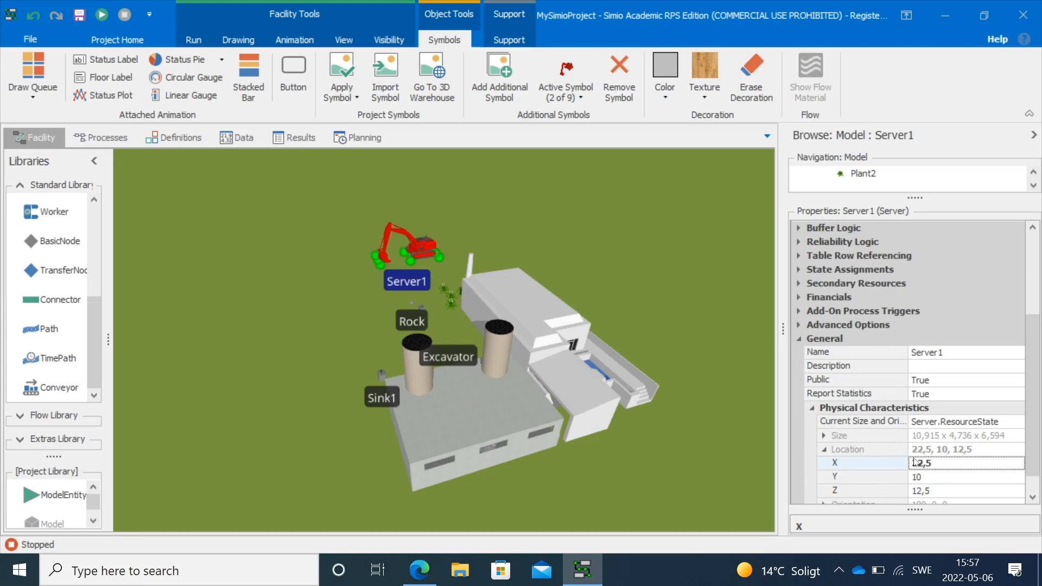
Set Server1's location X back to 32,5 and its Z to 2,5
{"action": "left_click", "coordinate": [914, 462]}
{"action": "key", "text": "BackSpace"}
{"action": "type", "text": "3"}
{"action": "key", "text": "Return"}
{"action": "left_click", "coordinate": [918, 492]}
{"action": "key", "text": "BackSpace"}
{"action": "key", "text": "Return"}
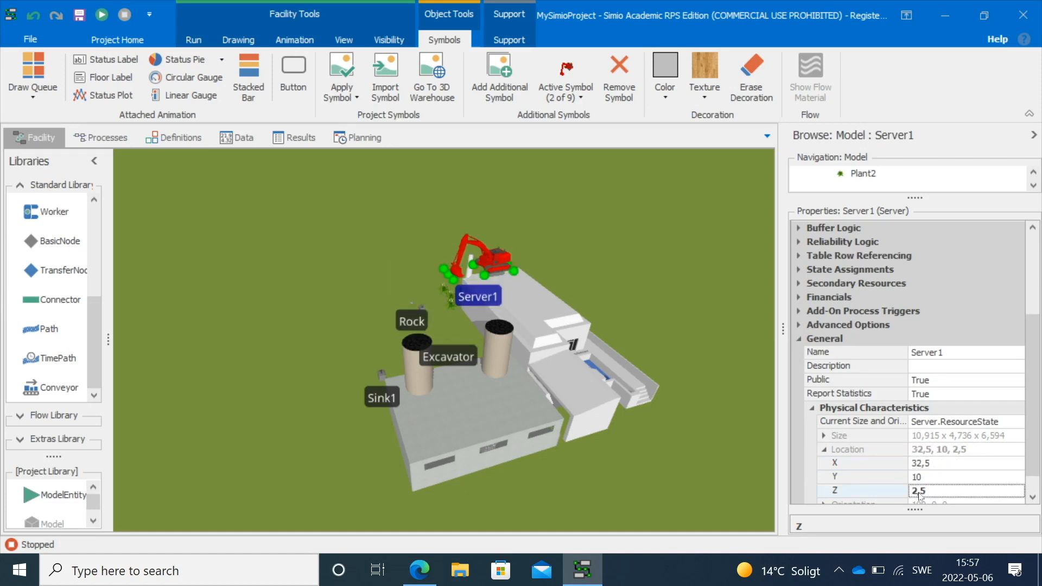
Set Server1's location Y to 8 so the excavator sits on the building
{"action": "left_click_drag", "start_coordinate": [483, 393], "coordinate": [565, 377]}
{"action": "scroll", "coordinate": [607, 329], "scroll_direction": "up", "scroll_amount": 5}
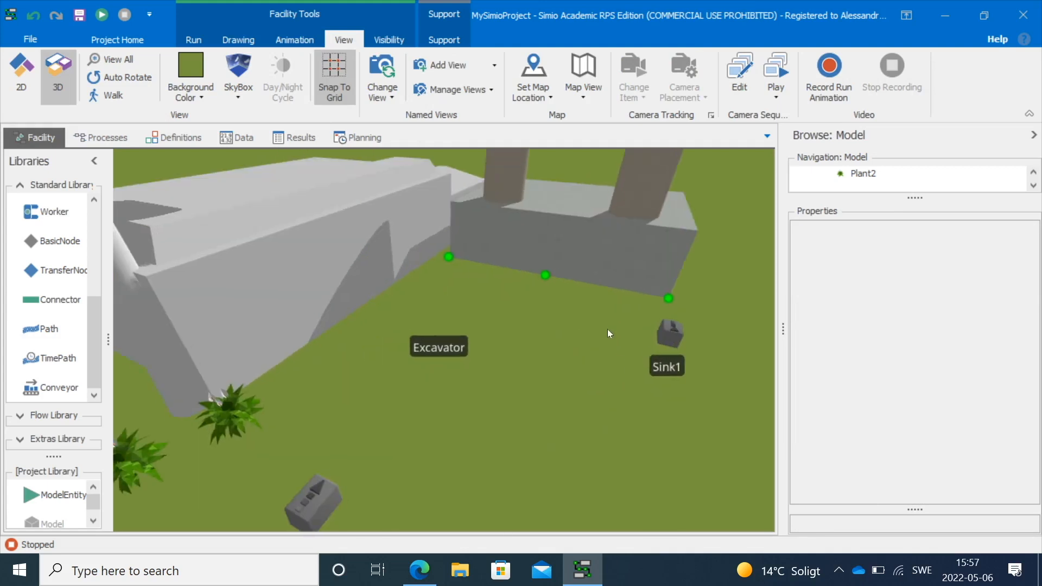
{"action": "left_click_drag", "start_coordinate": [487, 288], "coordinate": [623, 347]}
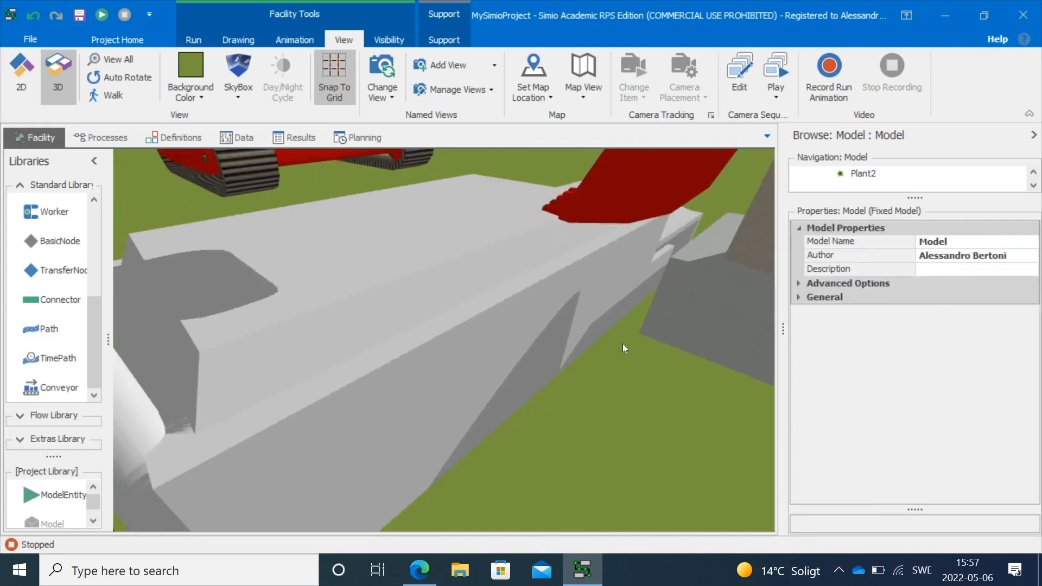
{"action": "left_click", "coordinate": [245, 180]}
{"action": "left_click", "coordinate": [799, 478]}
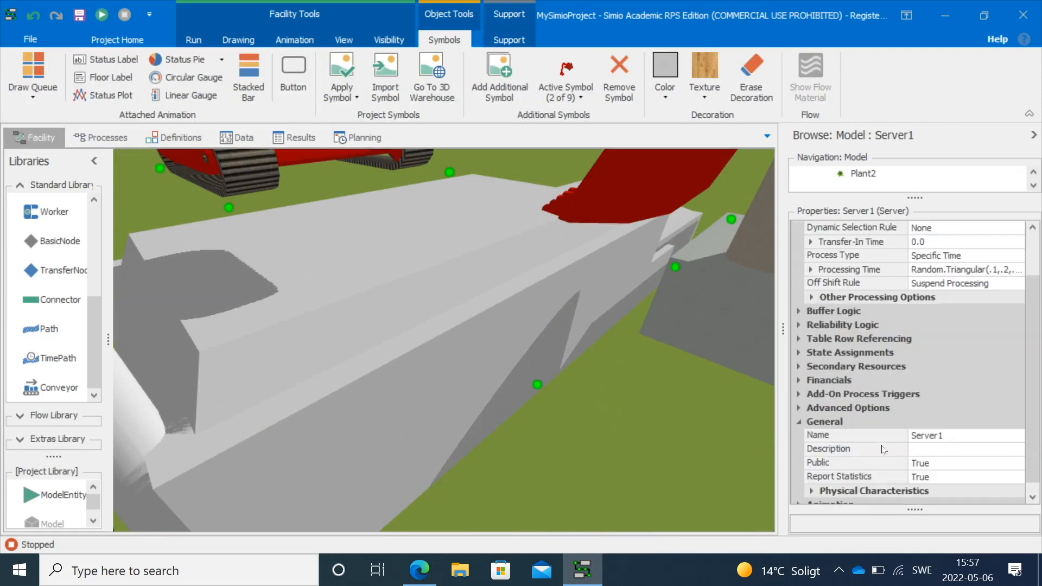
{"action": "left_click", "coordinate": [811, 483]}
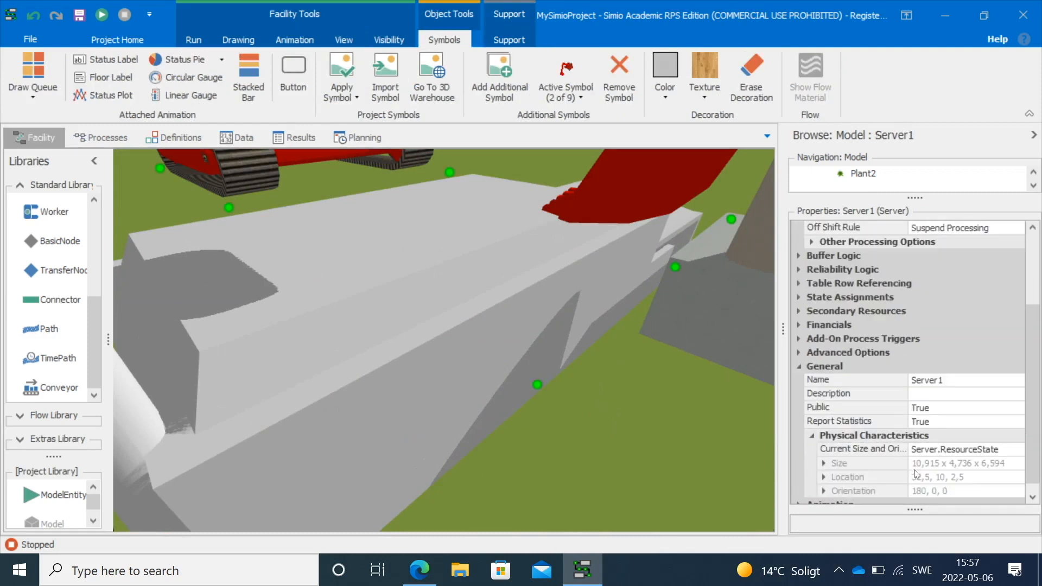
{"action": "left_click", "coordinate": [824, 468]}
{"action": "left_click", "coordinate": [918, 477]}
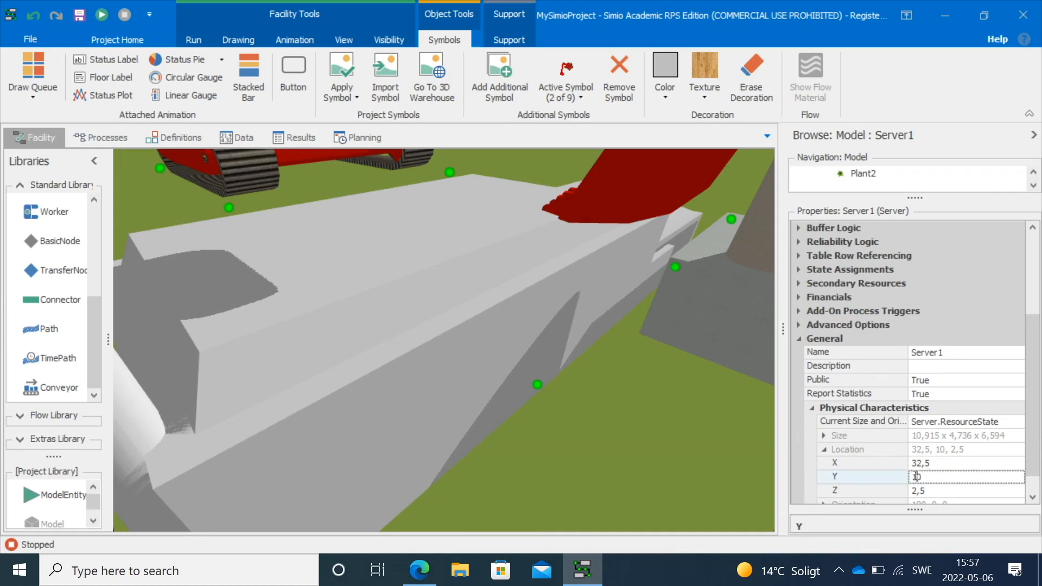
{"action": "type", "text": "8"}
{"action": "key", "text": "Return"}
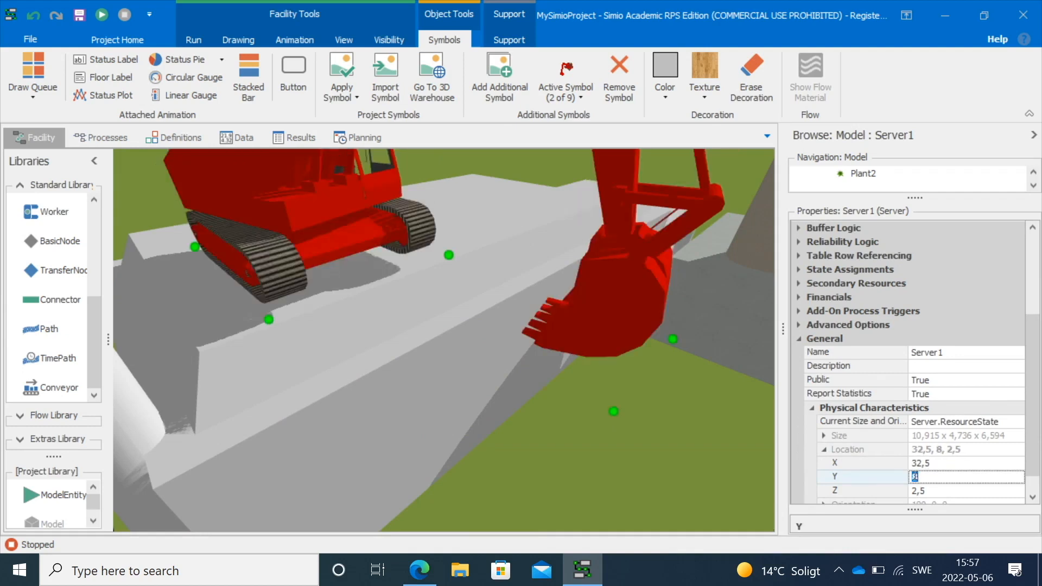
Fine-tune Server1's location Y to 7,45 so the excavator rests on the building
{"action": "type", "text": "7,6"}
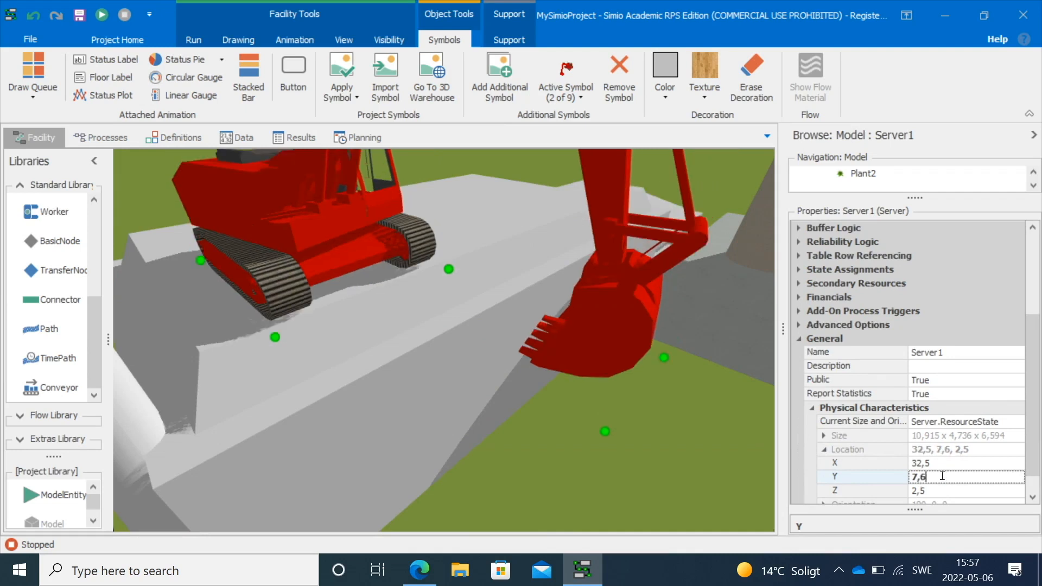
{"action": "type", "text": "5"}
{"action": "key", "text": "Return"}
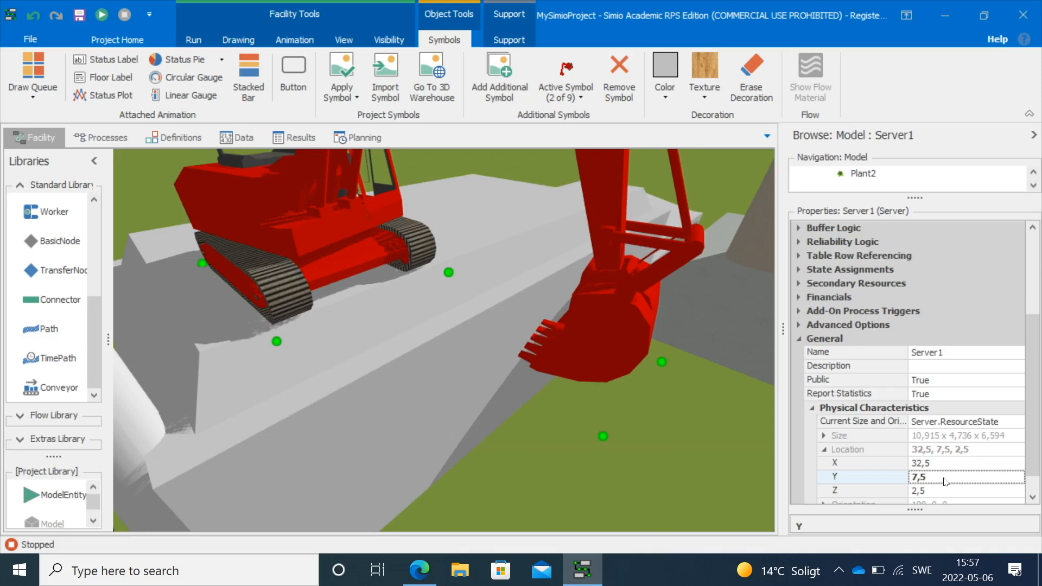
{"action": "left_click", "coordinate": [942, 477]}
{"action": "type", "text": "7,"}
{"action": "key", "text": "Return"}
{"action": "left_click", "coordinate": [941, 476]}
{"action": "type", "text": "4"}
{"action": "key", "text": "Return"}
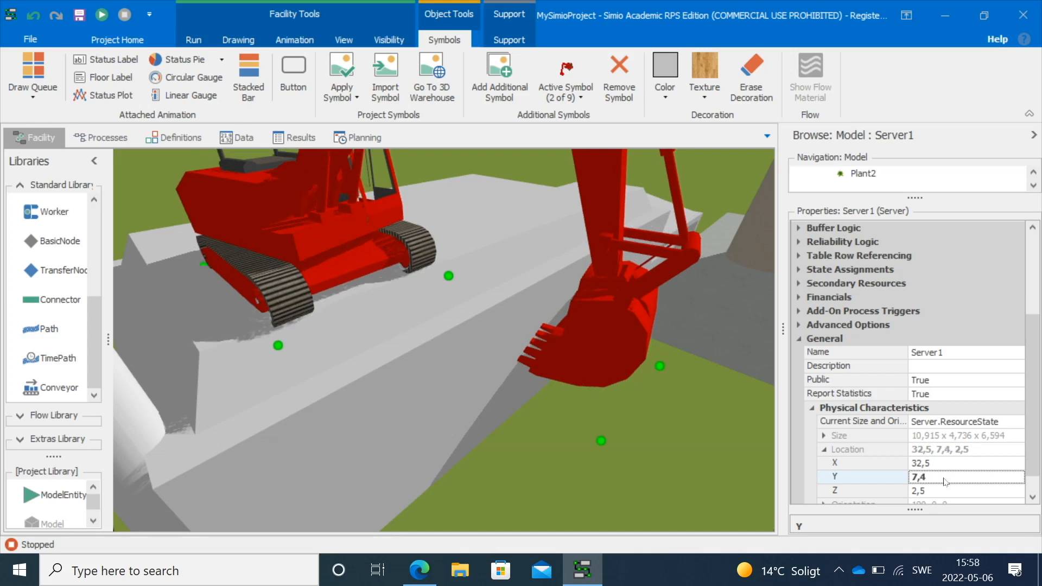
{"action": "left_click", "coordinate": [942, 475]}
{"action": "type", "text": "5"}
{"action": "key", "text": "Return"}
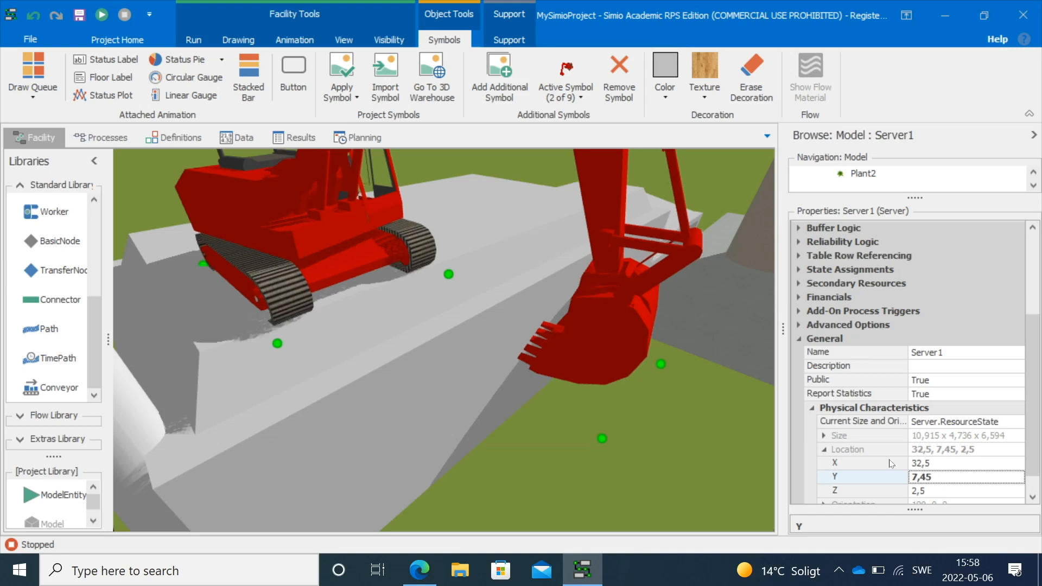
Zoom out over the facility, move a tree beside the second building and paste copies of it
{"action": "left_click", "coordinate": [539, 467]}
{"action": "left_click_drag", "start_coordinate": [554, 470], "coordinate": [533, 467]}
{"action": "scroll", "coordinate": [522, 428], "scroll_direction": "down", "scroll_amount": 5}
{"action": "left_click_drag", "start_coordinate": [396, 223], "coordinate": [348, 207]}
{"action": "left_click", "coordinate": [303, 341]}
{"action": "left_click_drag", "start_coordinate": [302, 338], "coordinate": [623, 376]}
{"action": "key", "text": "ctrl+v"}
{"action": "key", "text": "ctrl+v"}
{"action": "key", "text": "ctrl+v"}
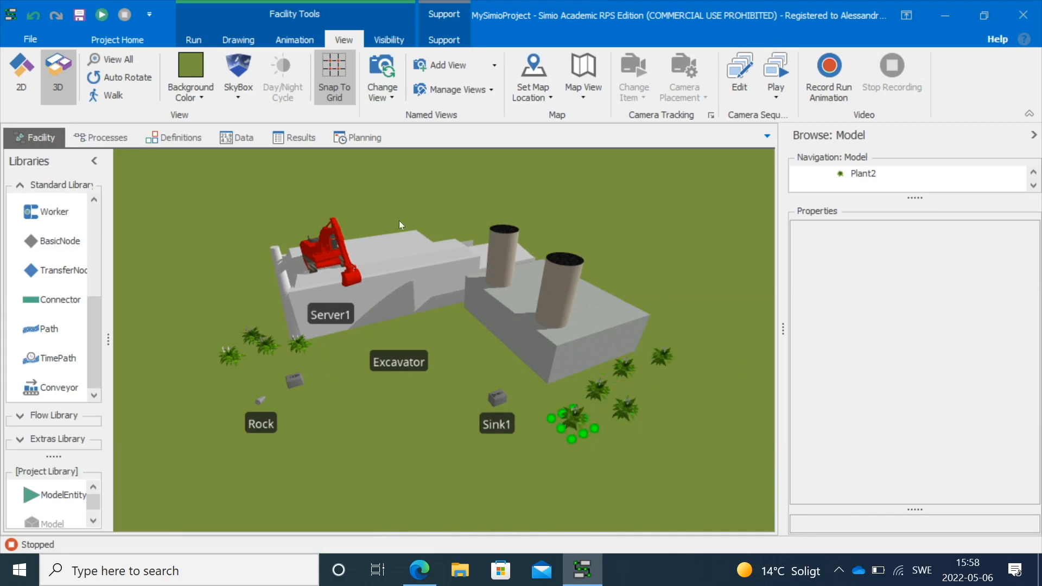
Try the Grass and Rust Peel textures on the first building
{"action": "left_click", "coordinate": [280, 184]}
{"action": "left_click", "coordinate": [296, 39]}
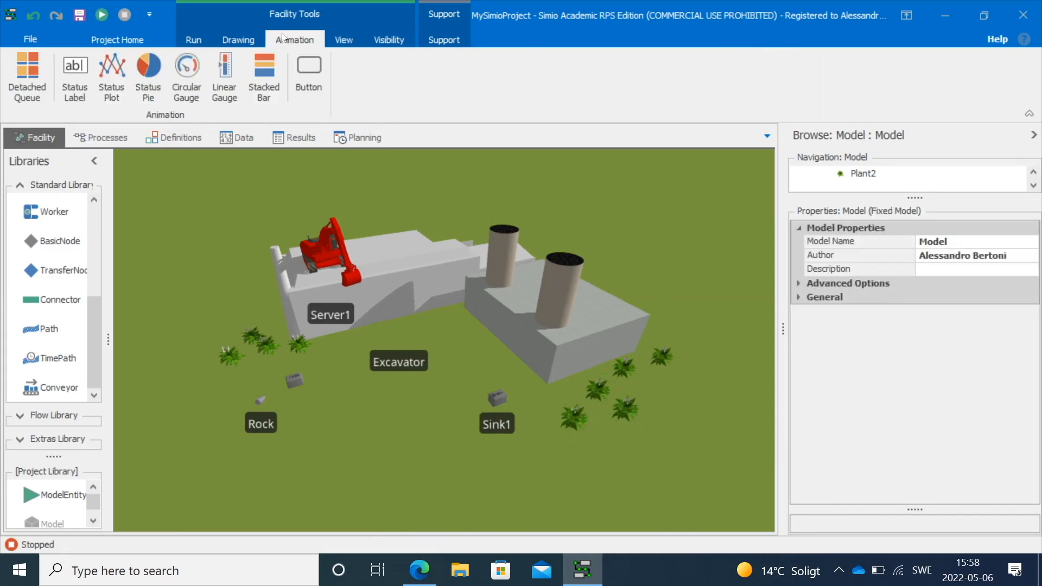
{"action": "left_click", "coordinate": [238, 40]}
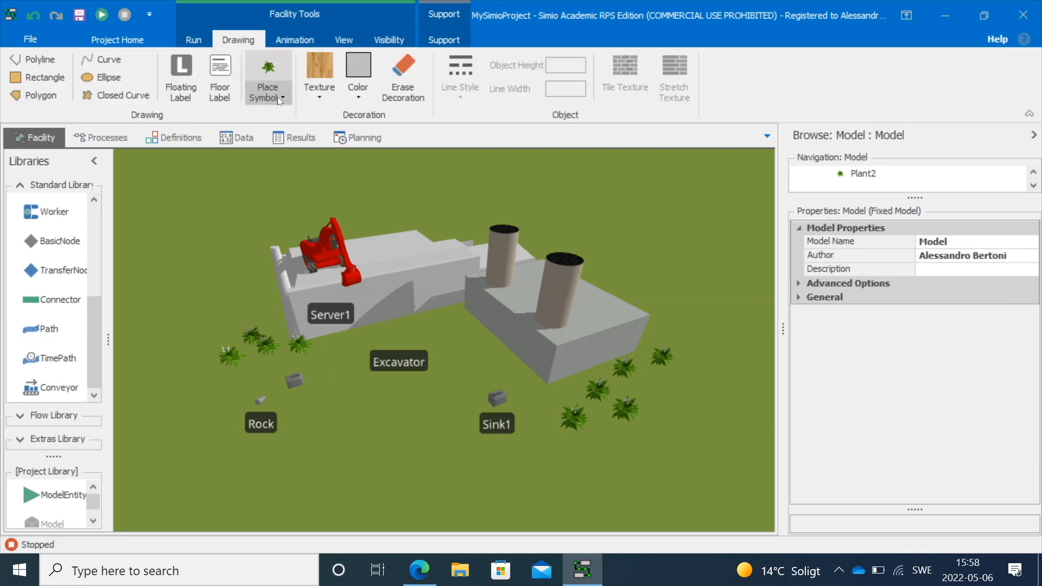
{"action": "left_click", "coordinate": [319, 101]}
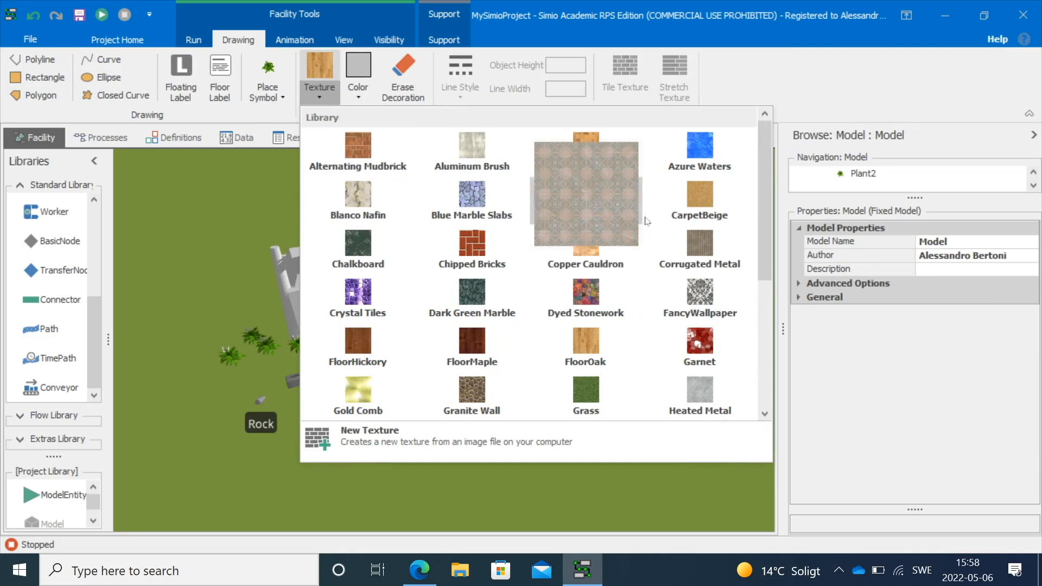
{"action": "left_click", "coordinate": [586, 384]}
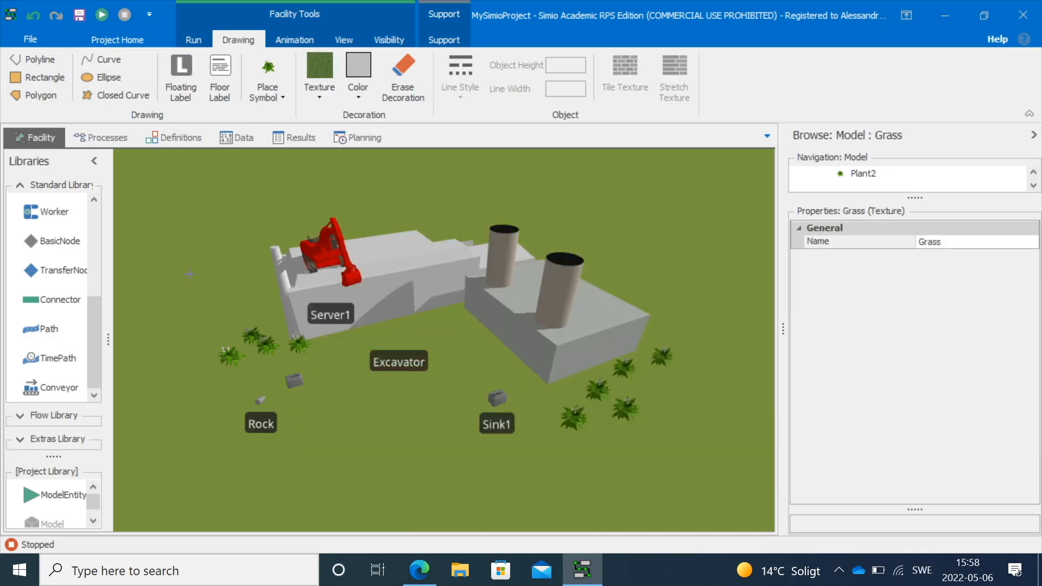
{"action": "left_click", "coordinate": [316, 97]}
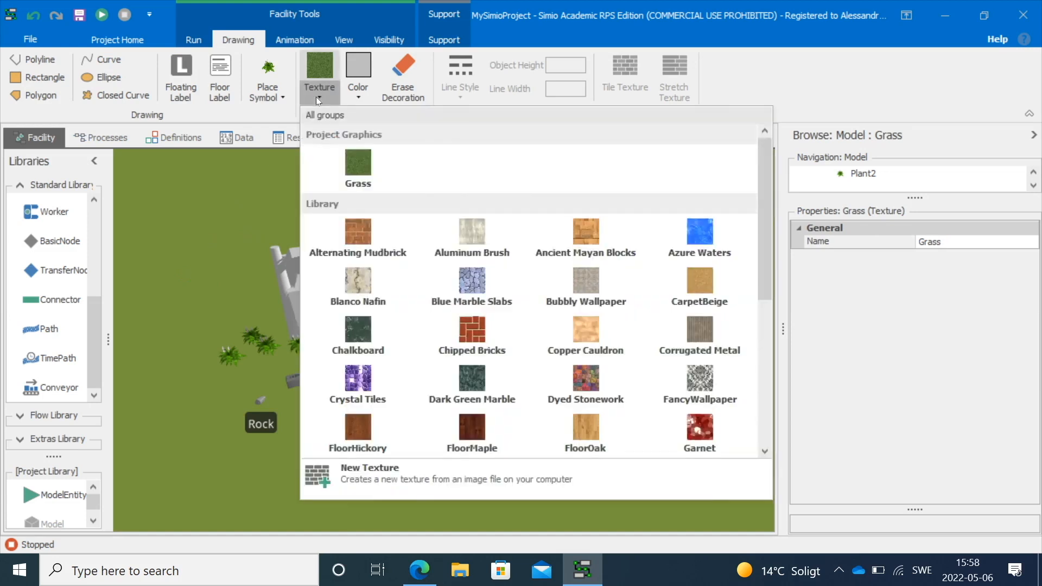
{"action": "scroll", "coordinate": [532, 352], "scroll_direction": "down", "scroll_amount": 3}
{"action": "scroll", "coordinate": [553, 364], "scroll_direction": "down", "scroll_amount": 2}
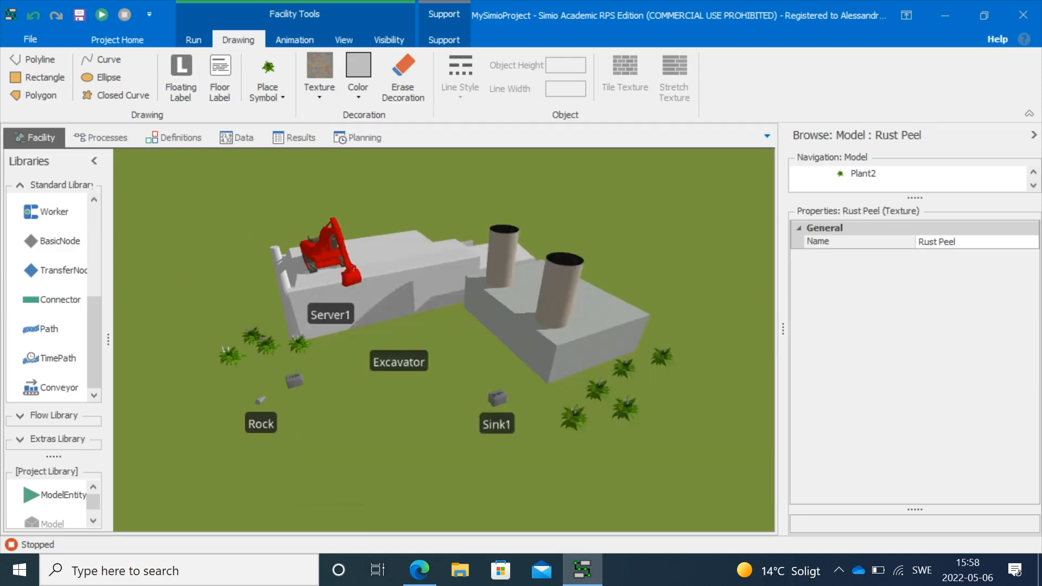
{"action": "left_click", "coordinate": [471, 322]}
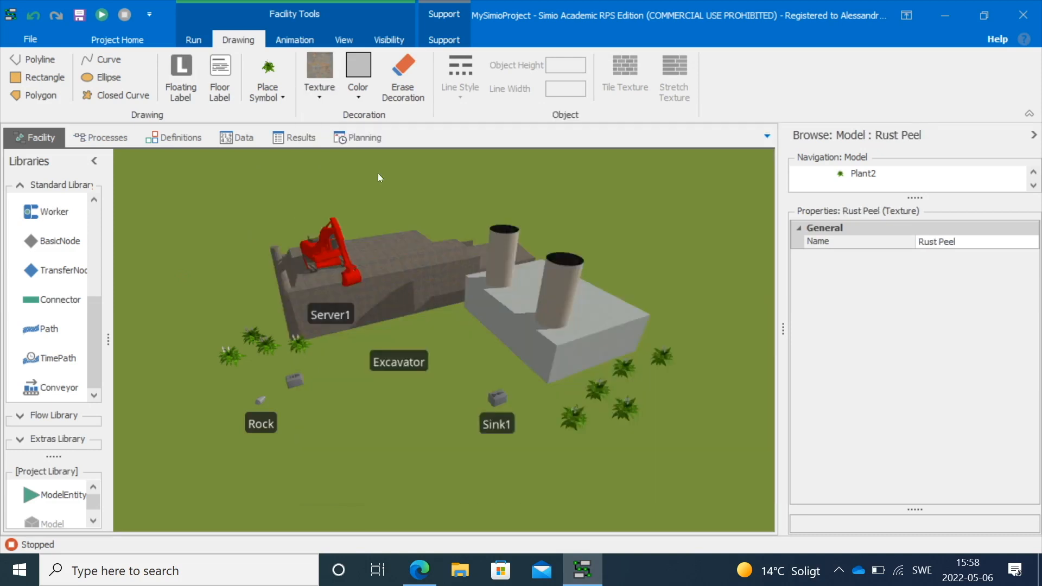
Apply the Granite Wall texture to both buildings
{"action": "left_click", "coordinate": [313, 91]}
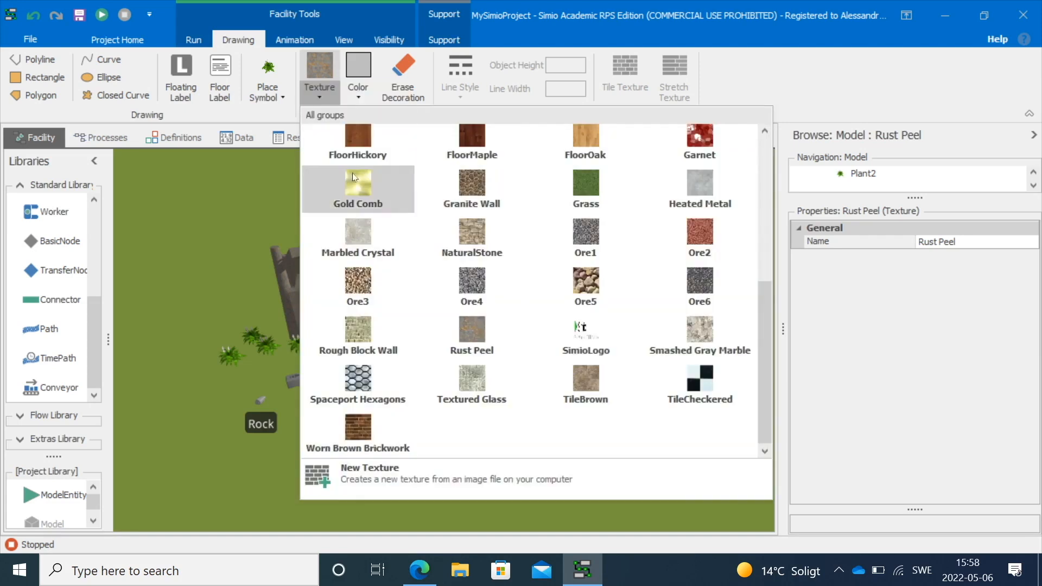
{"action": "left_click", "coordinate": [466, 184]}
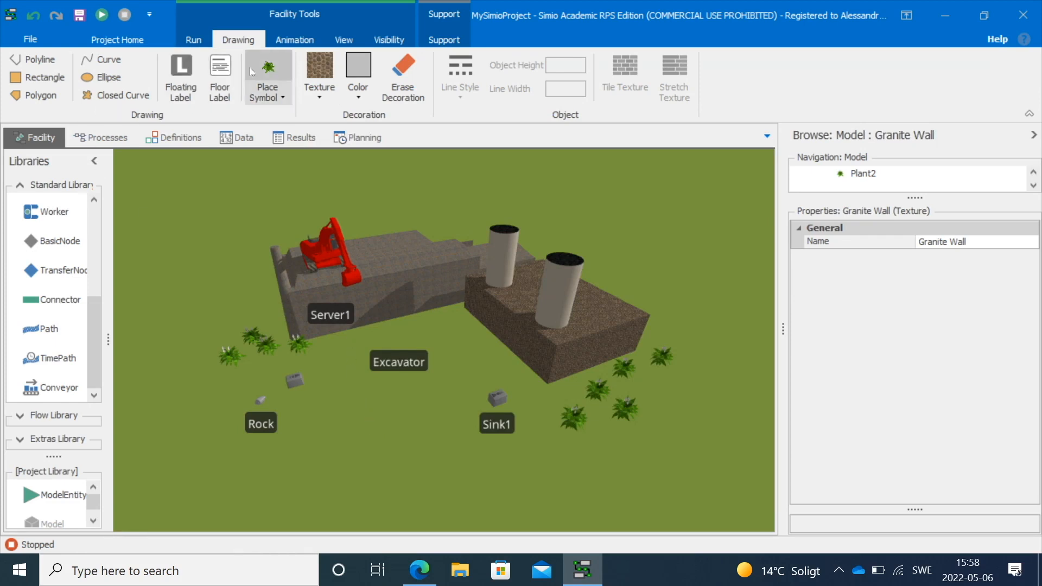
Walk through the 3D facility to view the decorated scene
{"action": "left_click", "coordinate": [293, 40]}
{"action": "left_click", "coordinate": [344, 41]}
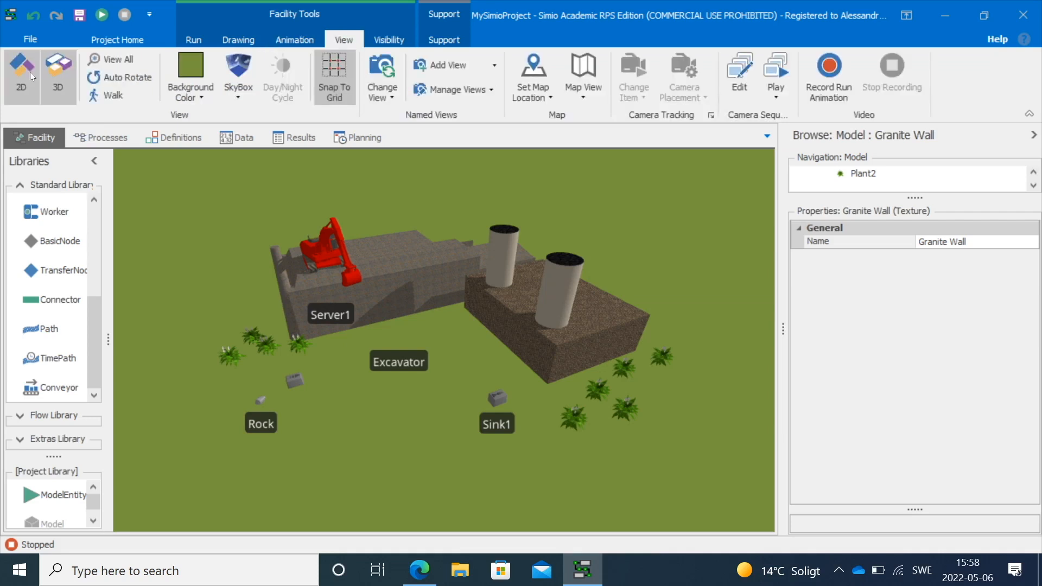
{"action": "left_click", "coordinate": [99, 94]}
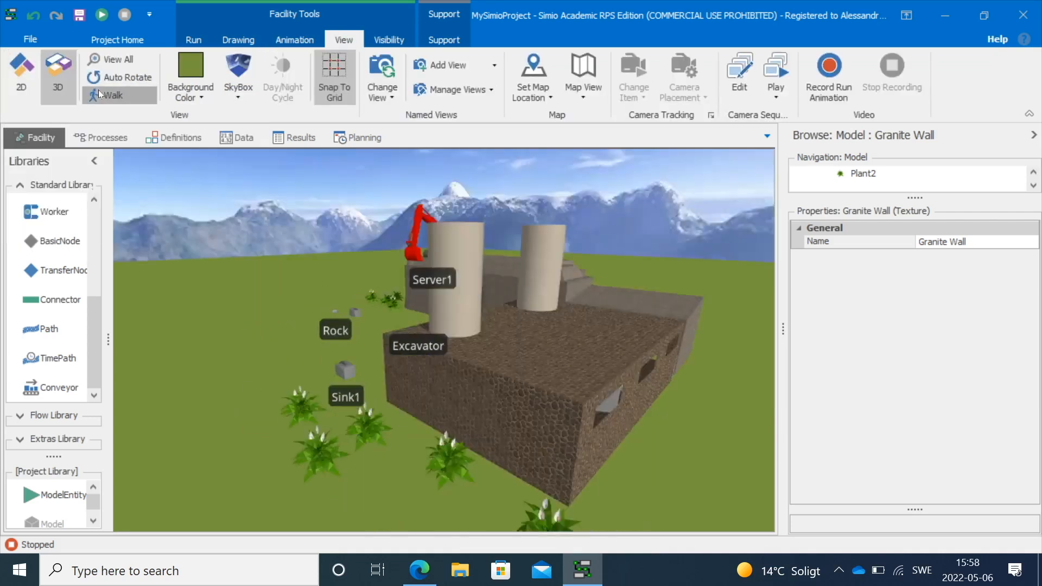
{"action": "mouse_move", "coordinate": [278, 395]}
{"action": "left_mouse_down"}
{"action": "mouse_move", "coordinate": [336, 401]}
{"action": "mouse_move", "coordinate": [239, 398]}
{"action": "mouse_move", "coordinate": [363, 416]}
{"action": "mouse_move", "coordinate": [748, 425]}
{"action": "mouse_move", "coordinate": [312, 369]}
{"action": "mouse_move", "coordinate": [350, 365]}
{"action": "mouse_move", "coordinate": [273, 386]}
{"action": "left_mouse_up"}
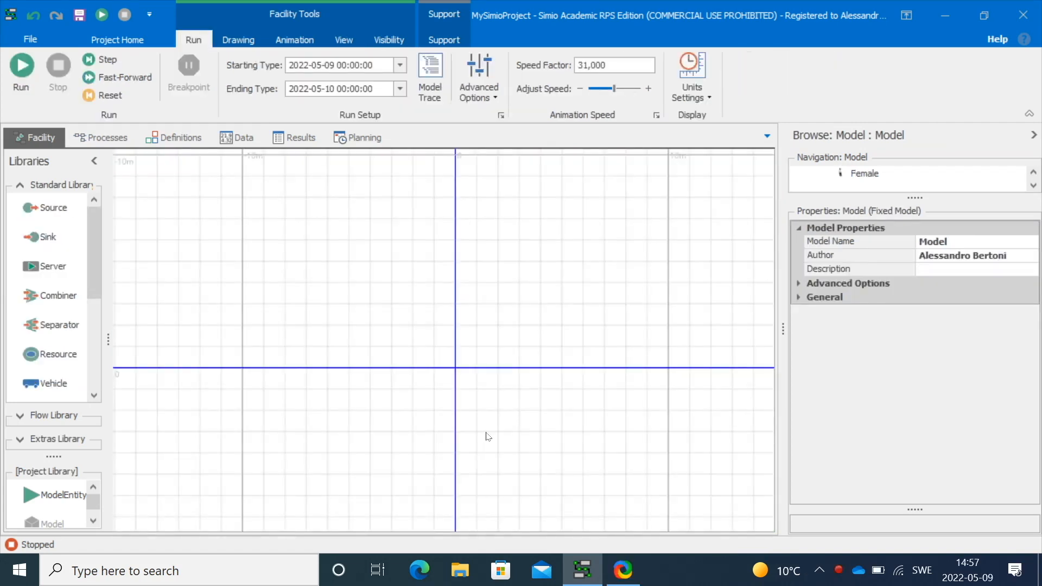
In a new model, place a Source and a ModelEntity named Customer above it
{"action": "left_click_drag", "start_coordinate": [32, 211], "coordinate": [221, 314]}
{"action": "left_click_drag", "start_coordinate": [33, 382], "coordinate": [228, 246]}
{"action": "left_click", "coordinate": [226, 247]}
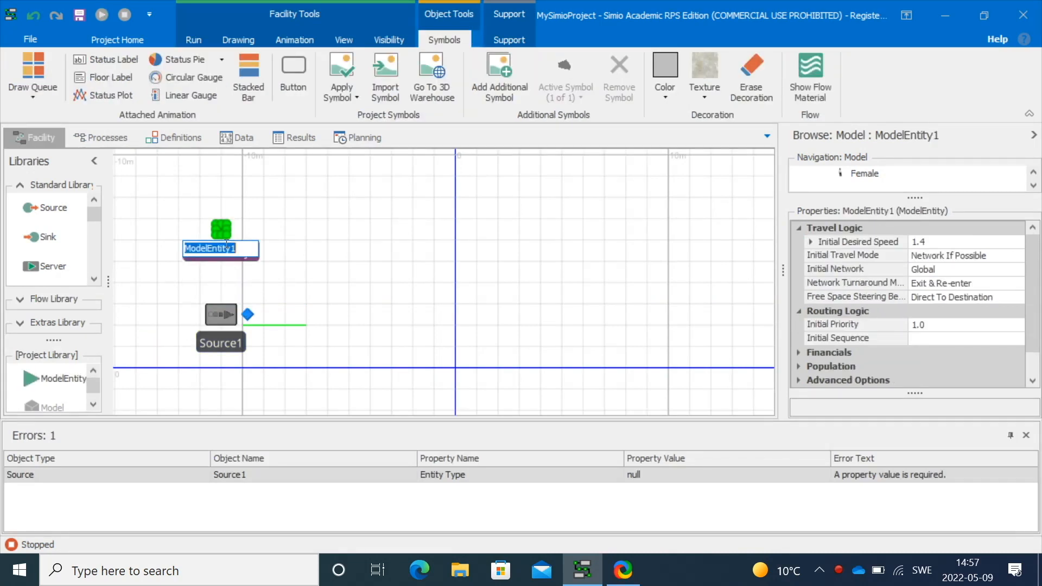
{"action": "type", "text": "Customer"}
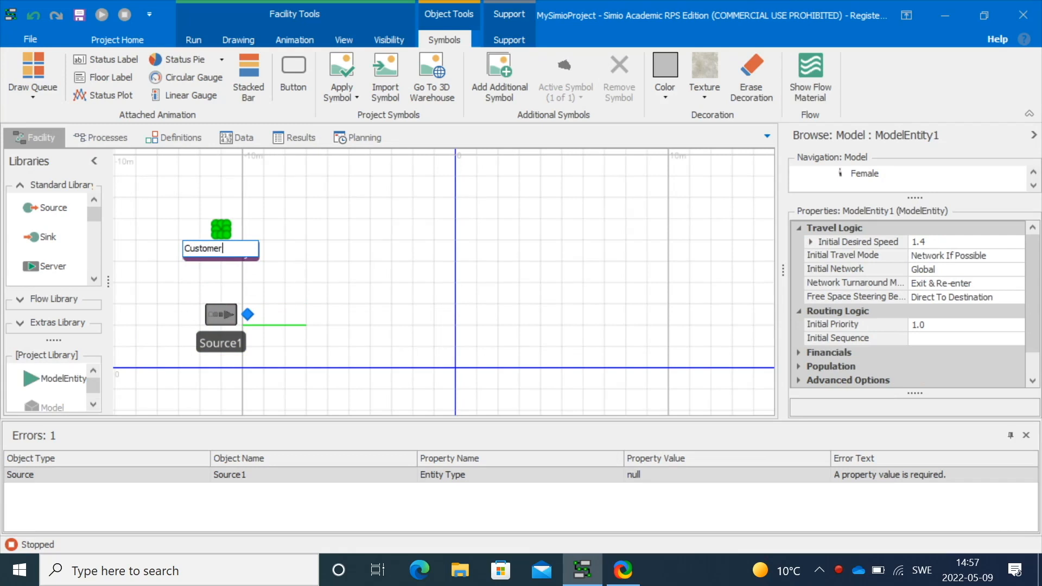
{"action": "left_click", "coordinate": [391, 240]}
Set Source1's entity type to Customer
{"action": "left_click", "coordinate": [224, 319]}
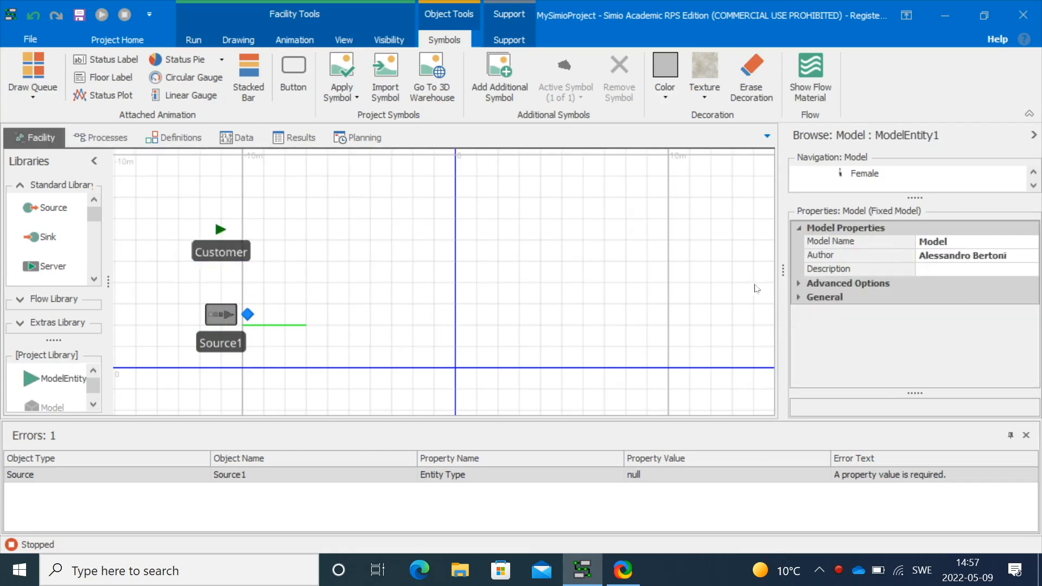
{"action": "left_click", "coordinate": [956, 240]}
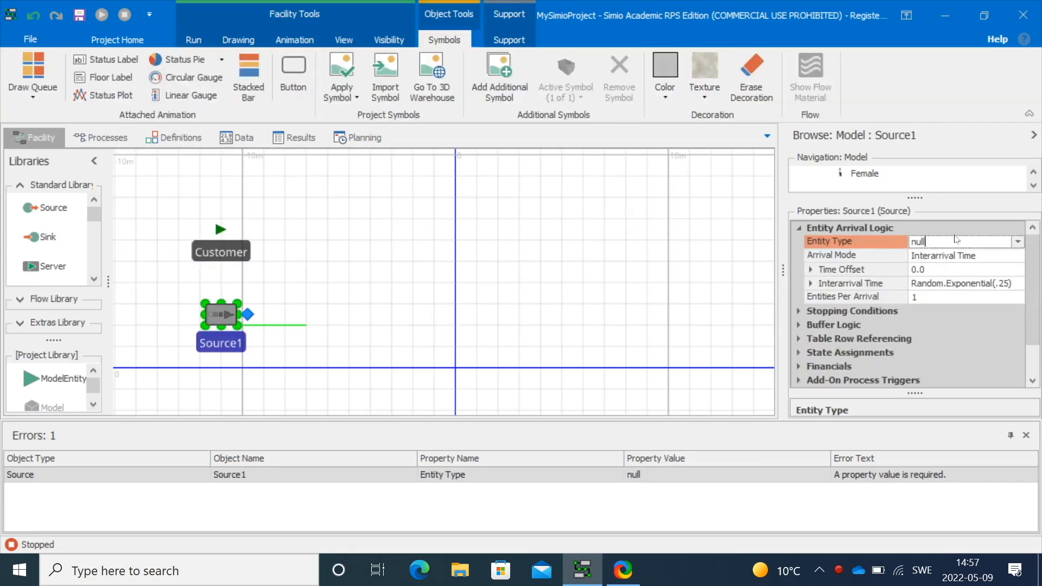
{"action": "left_click", "coordinate": [1017, 242]}
{"action": "left_click", "coordinate": [836, 291]}
{"action": "left_click", "coordinate": [536, 307]}
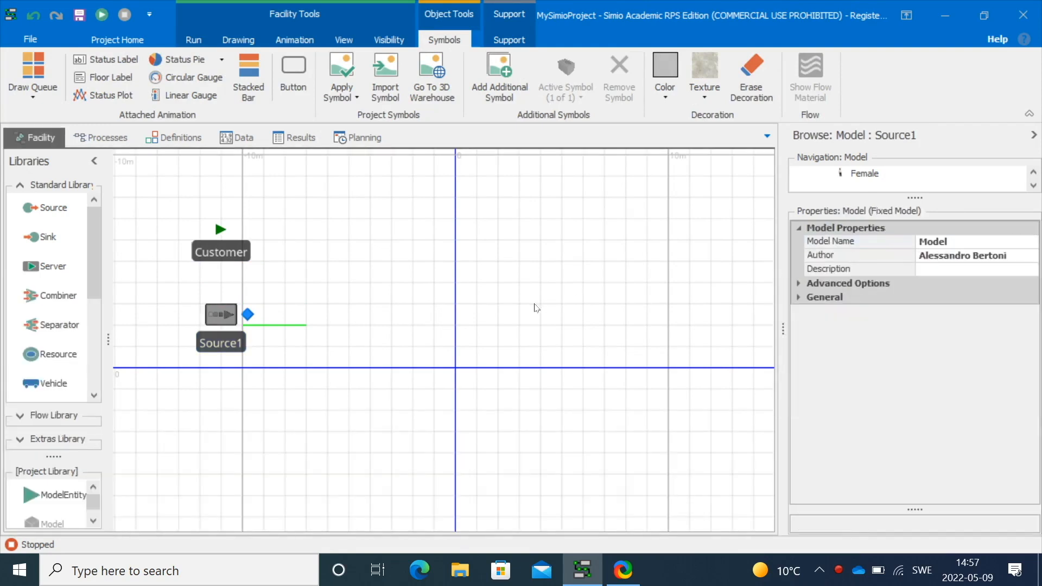
Add a Server and a Sink in a line to the right of Source1
{"action": "left_click_drag", "start_coordinate": [38, 266], "coordinate": [437, 311]}
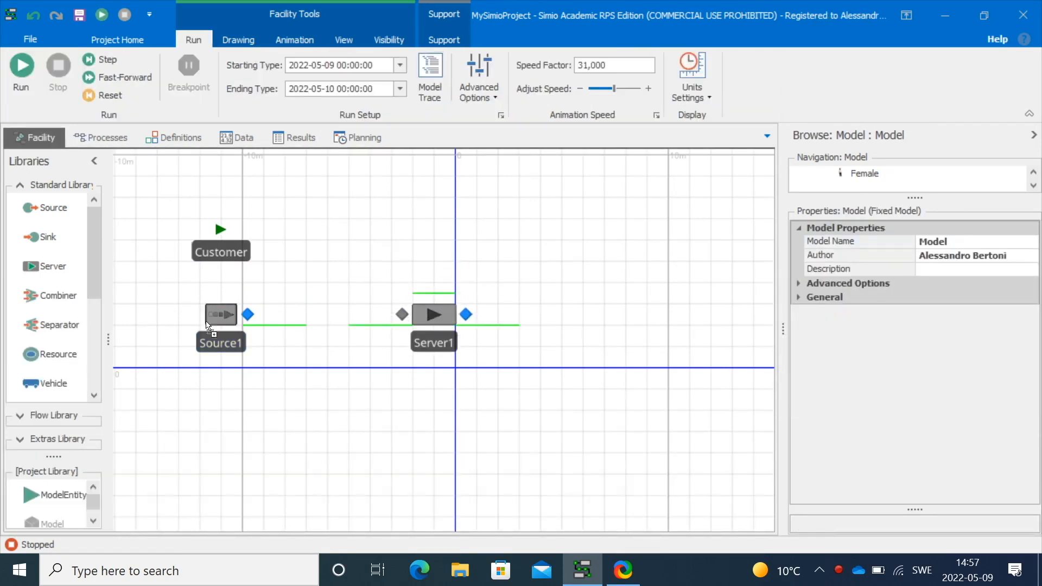
{"action": "left_click_drag", "start_coordinate": [45, 240], "coordinate": [664, 310]}
{"action": "left_click", "coordinate": [584, 276]}
{"action": "scroll", "coordinate": [94, 265], "scroll_direction": "down", "scroll_amount": 3}
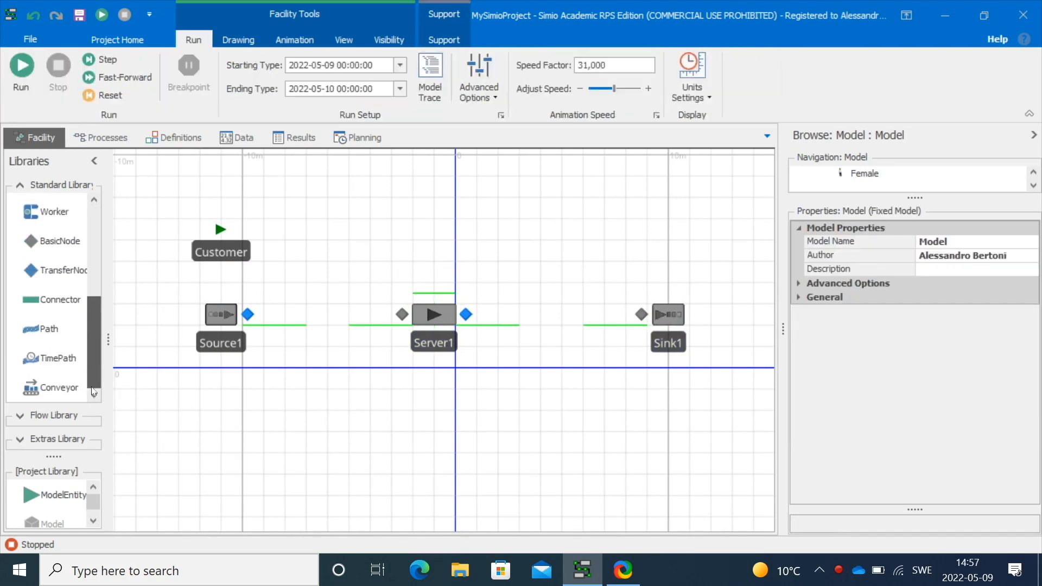
Connect Source1 to Server1 and Server1 to Sink1 with paths
{"action": "left_click", "coordinate": [49, 328]}
{"action": "left_click", "coordinate": [248, 314]}
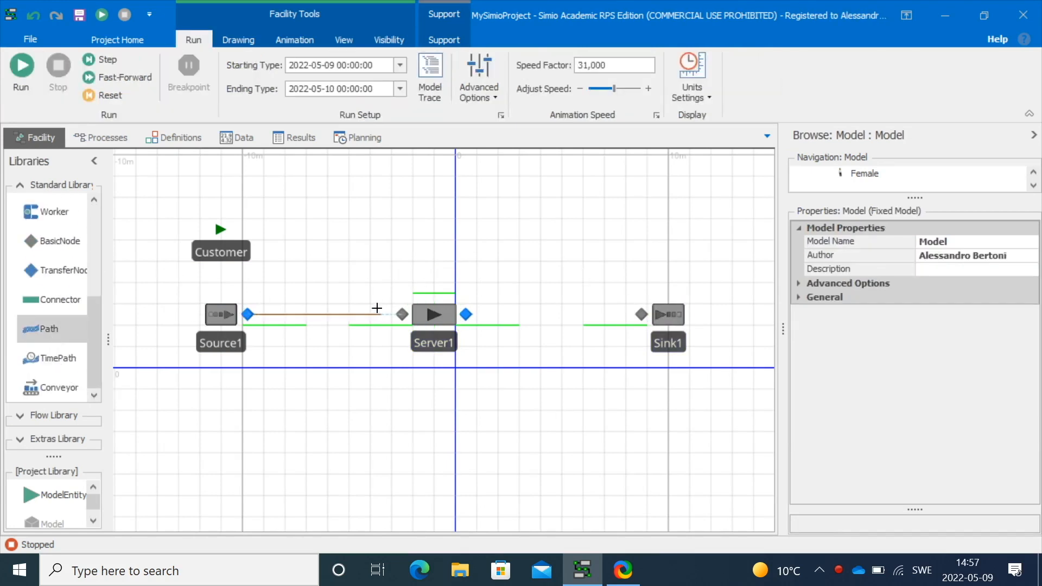
{"action": "left_click", "coordinate": [402, 314]}
{"action": "left_click", "coordinate": [462, 312]}
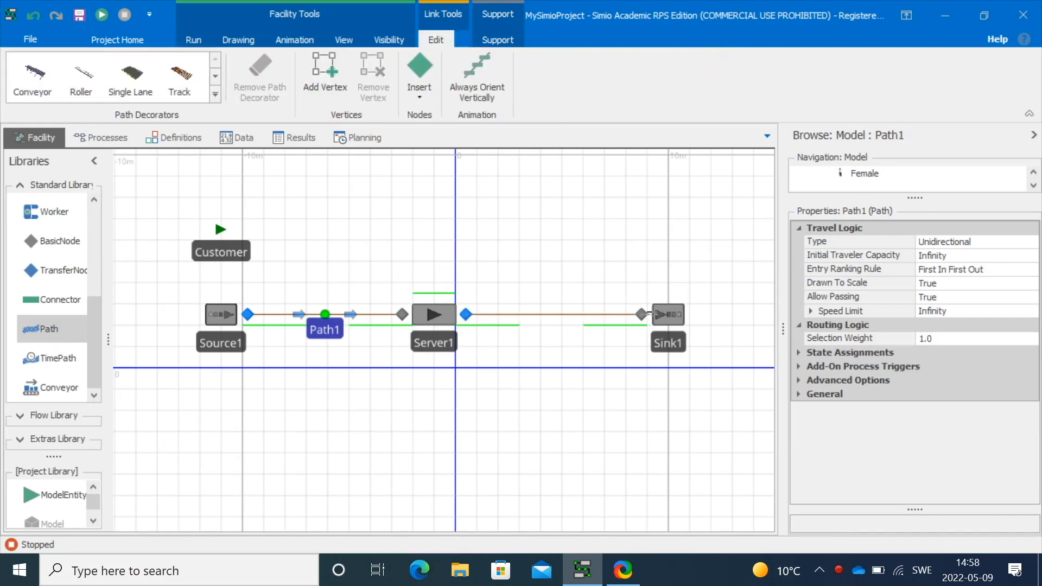
{"action": "left_click", "coordinate": [639, 312]}
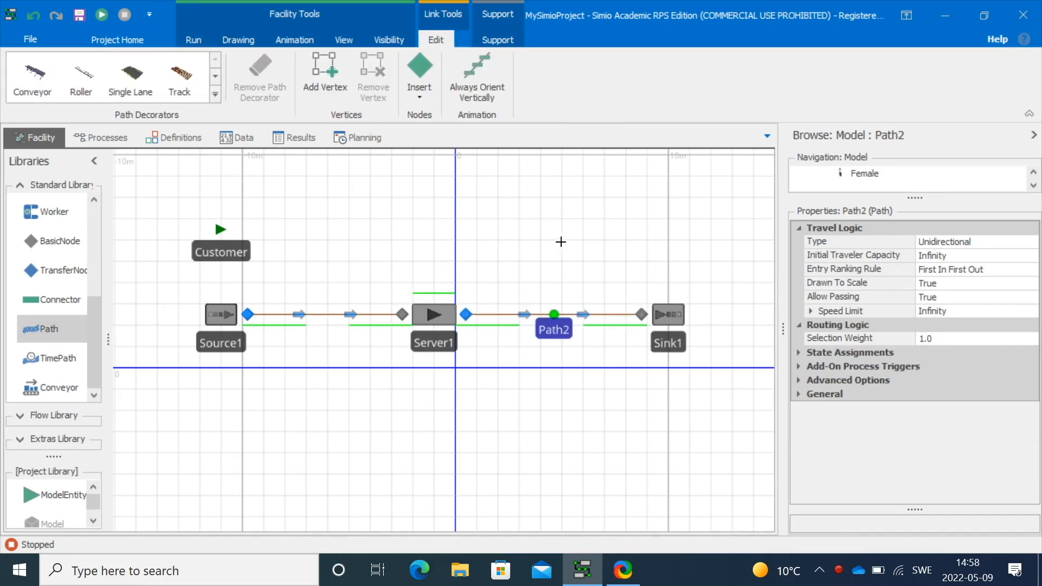
{"action": "left_click", "coordinate": [564, 247]}
Apply the animated Female2 person symbol to the Customer entity
{"action": "left_click", "coordinate": [222, 232]}
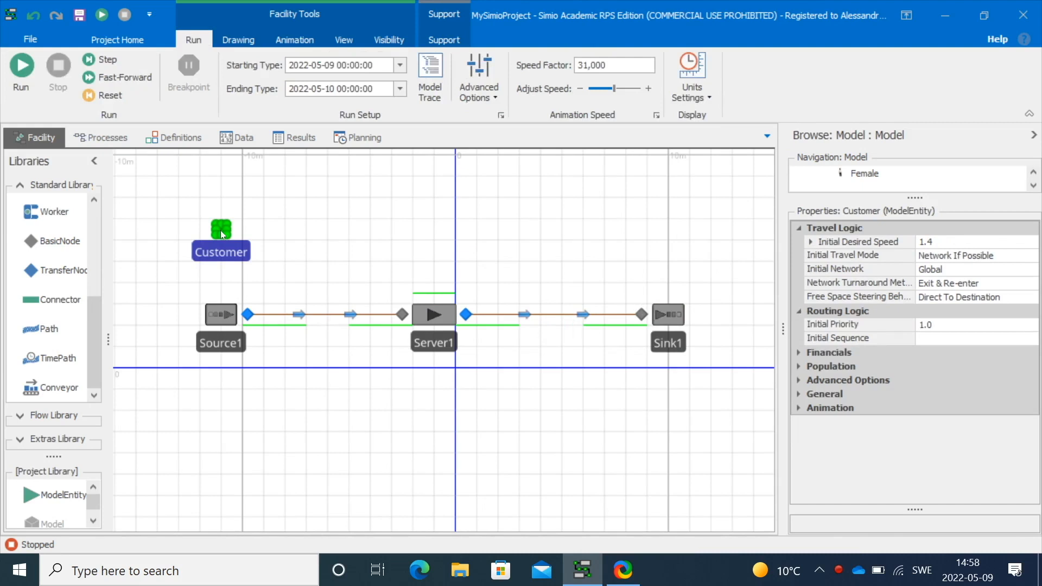
{"action": "left_click", "coordinate": [356, 98]}
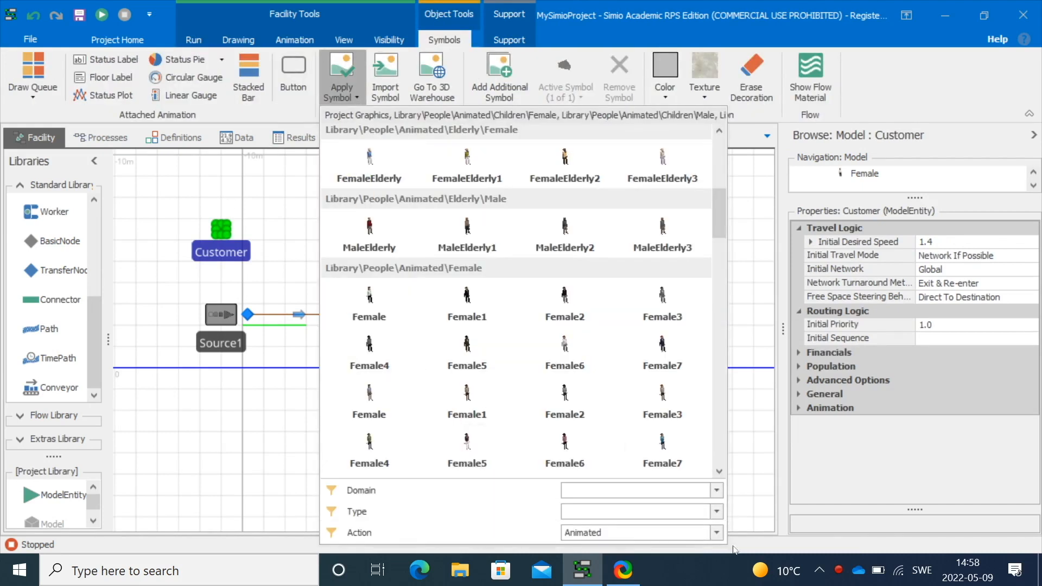
{"action": "left_click", "coordinate": [716, 532]}
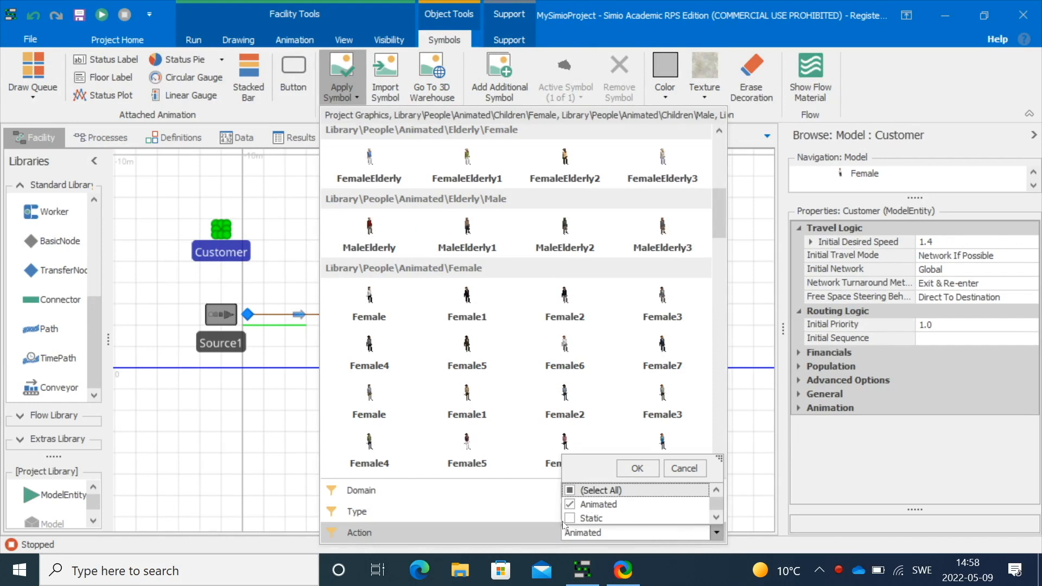
{"action": "scroll", "coordinate": [570, 521], "scroll_direction": "down", "scroll_amount": 1}
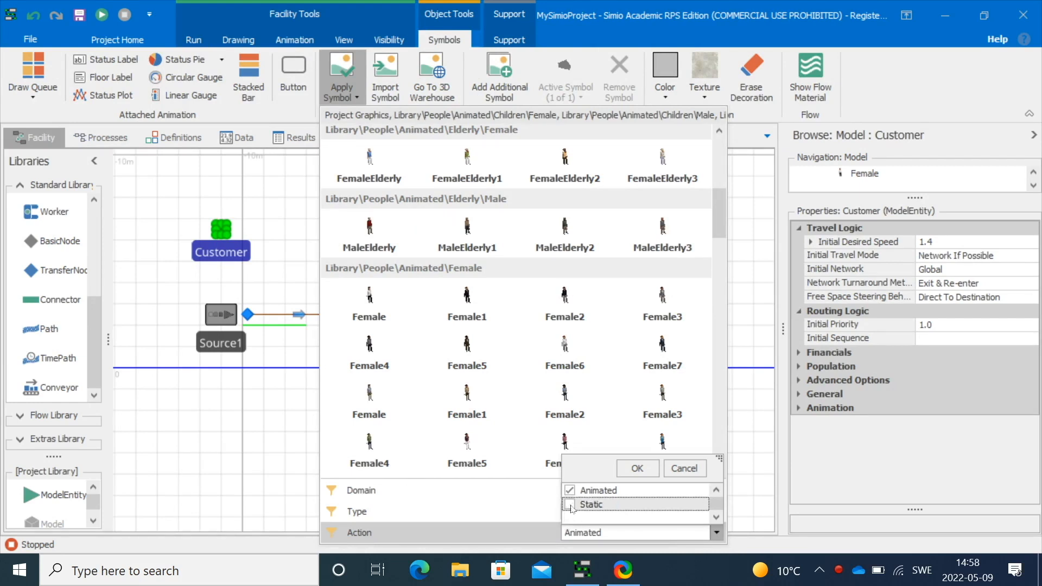
{"action": "left_click", "coordinate": [636, 467]}
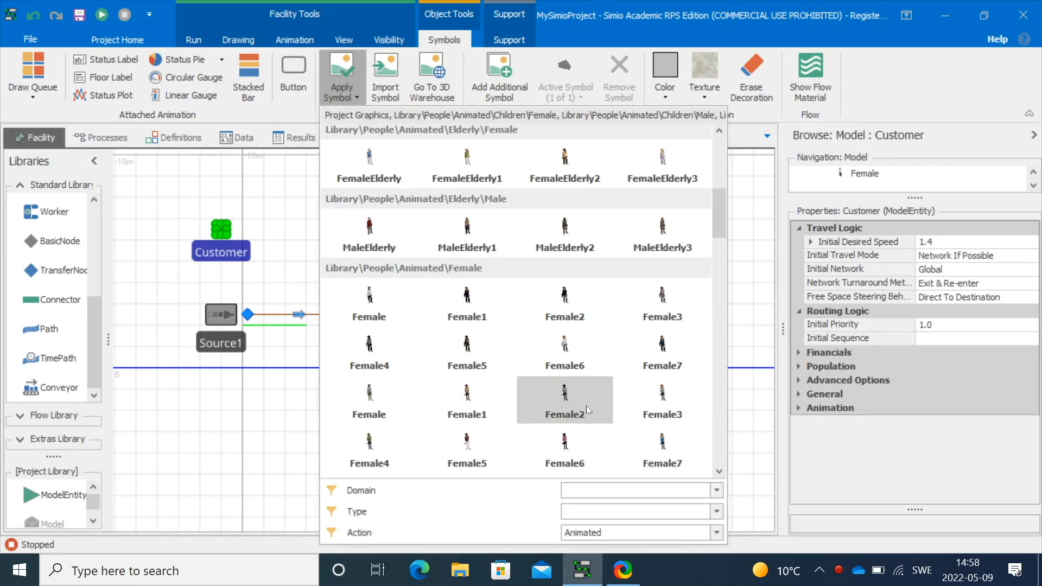
{"action": "left_click", "coordinate": [565, 403]}
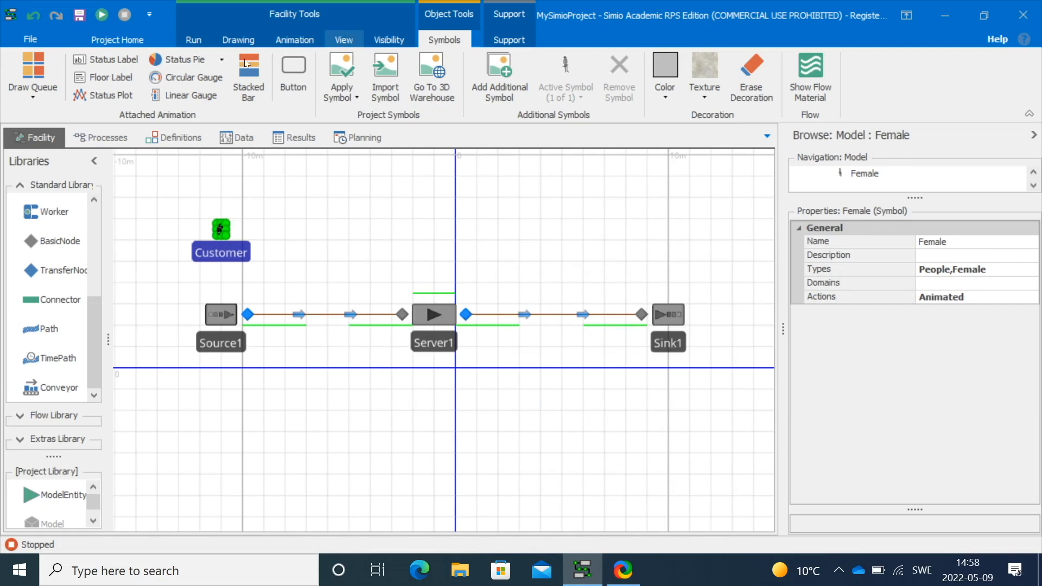
Switch to the 3D view and orbit to examine the model
{"action": "key", "text": "3"}
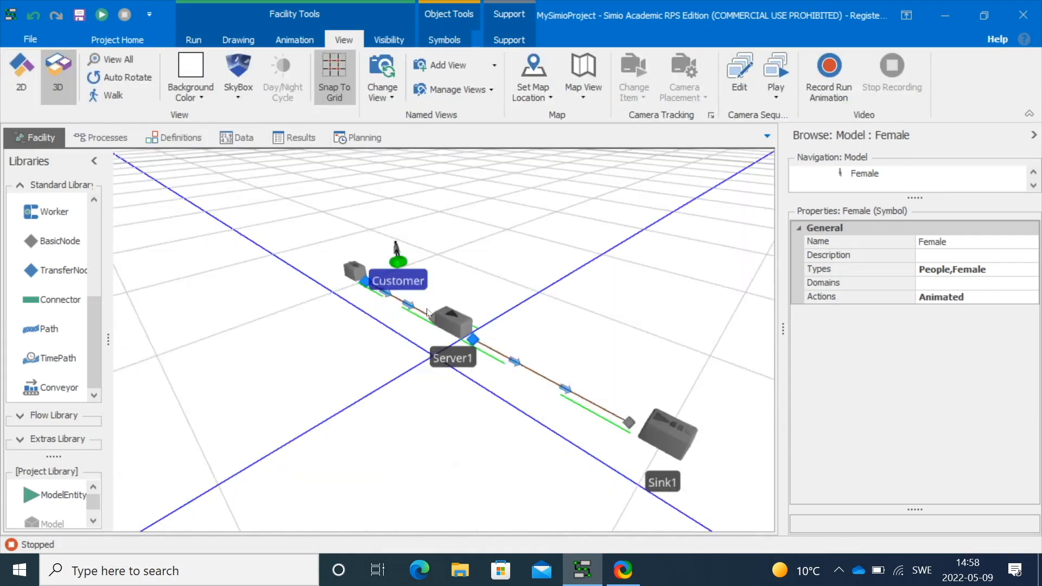
{"action": "scroll", "coordinate": [427, 304], "scroll_direction": "up", "scroll_amount": 2}
{"action": "left_click_drag", "start_coordinate": [499, 288], "coordinate": [402, 255]}
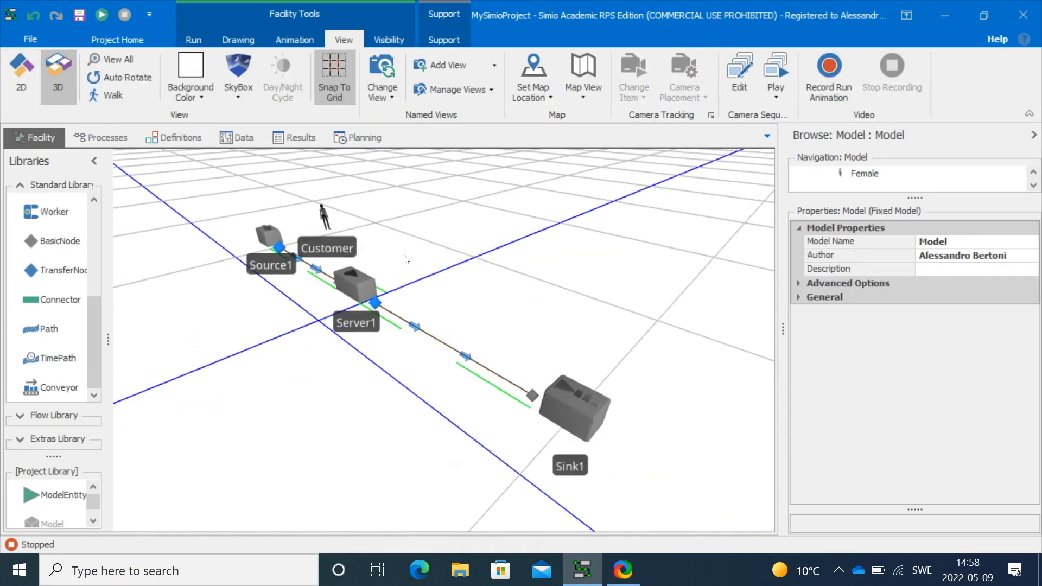
Run the model to watch the animated customers moving through the server
{"action": "left_click", "coordinate": [573, 412]}
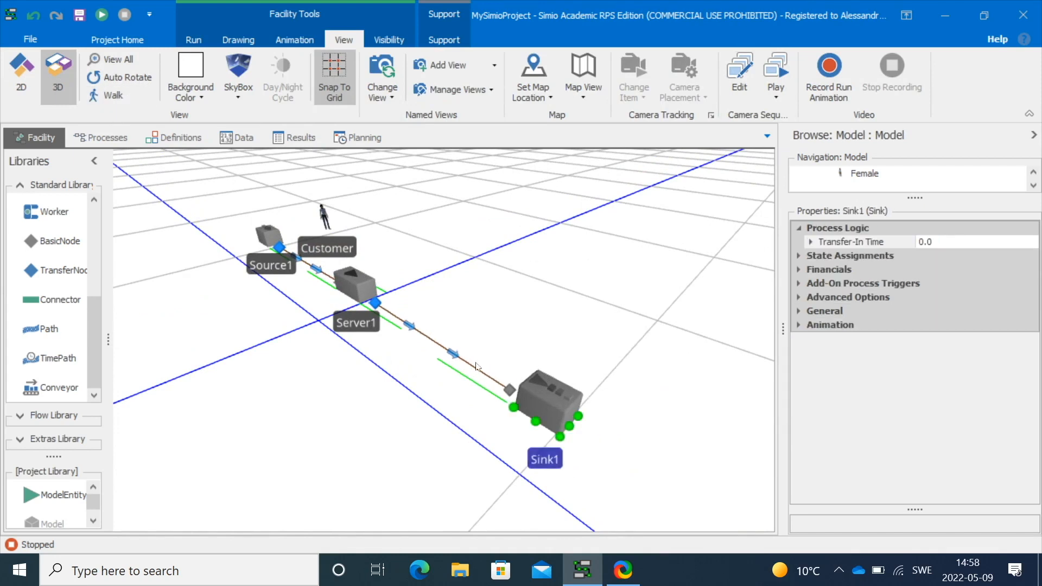
{"action": "scroll", "coordinate": [331, 305], "scroll_direction": "up", "scroll_amount": 2}
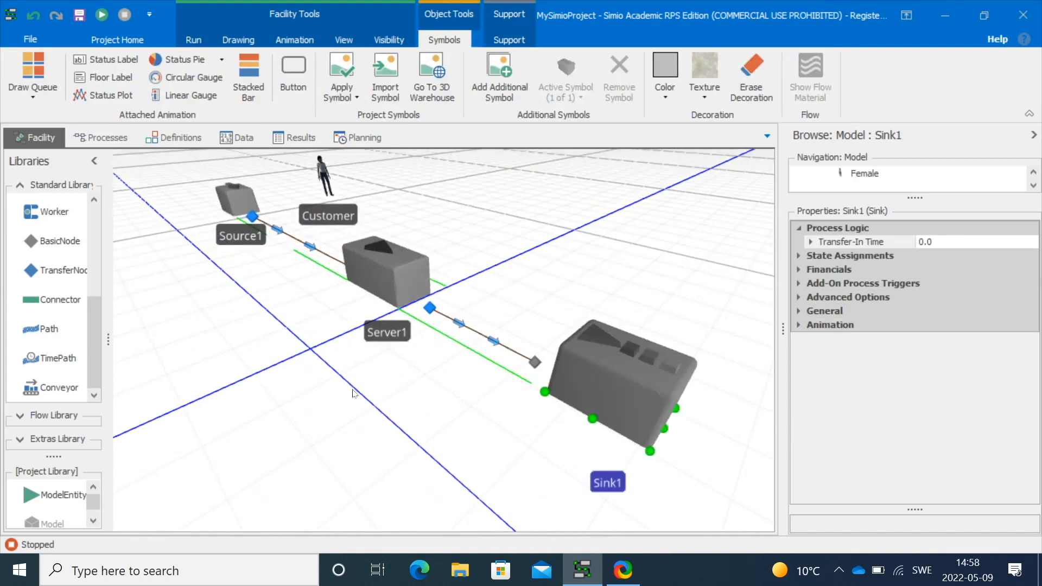
{"action": "left_click_drag", "start_coordinate": [353, 389], "coordinate": [358, 400]}
{"action": "left_click", "coordinate": [102, 15]}
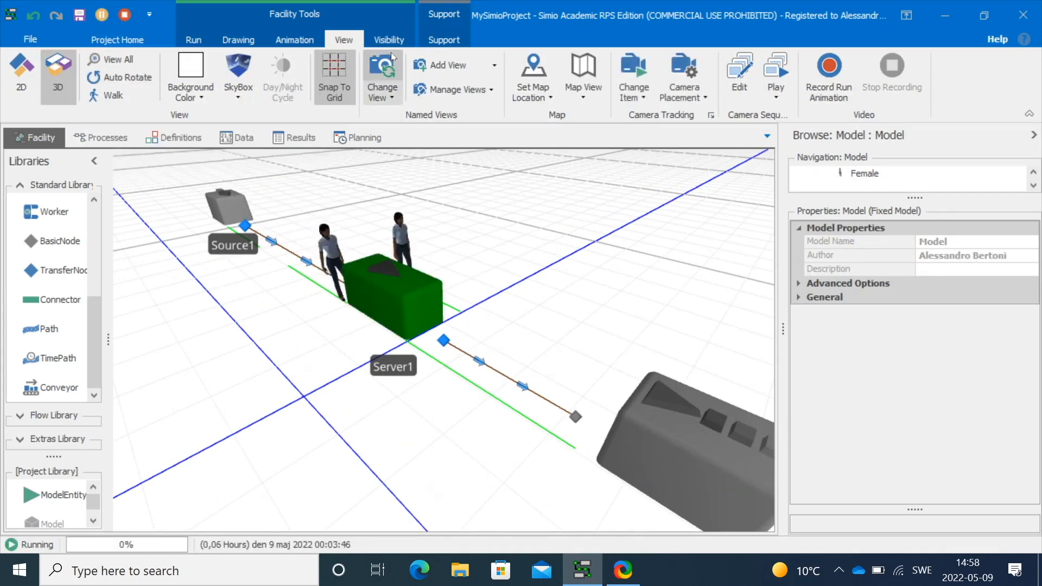
Set the run's animation speed factor to 1,000
{"action": "left_click", "coordinate": [193, 40]}
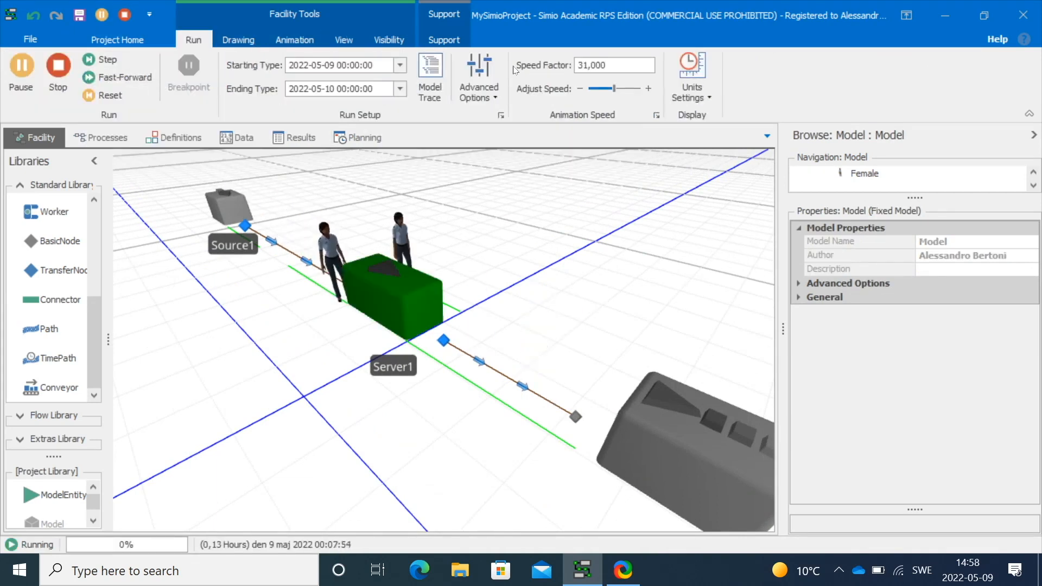
{"action": "left_click", "coordinate": [581, 64]}
{"action": "key", "text": "BackSpace"}
{"action": "key", "text": "Return"}
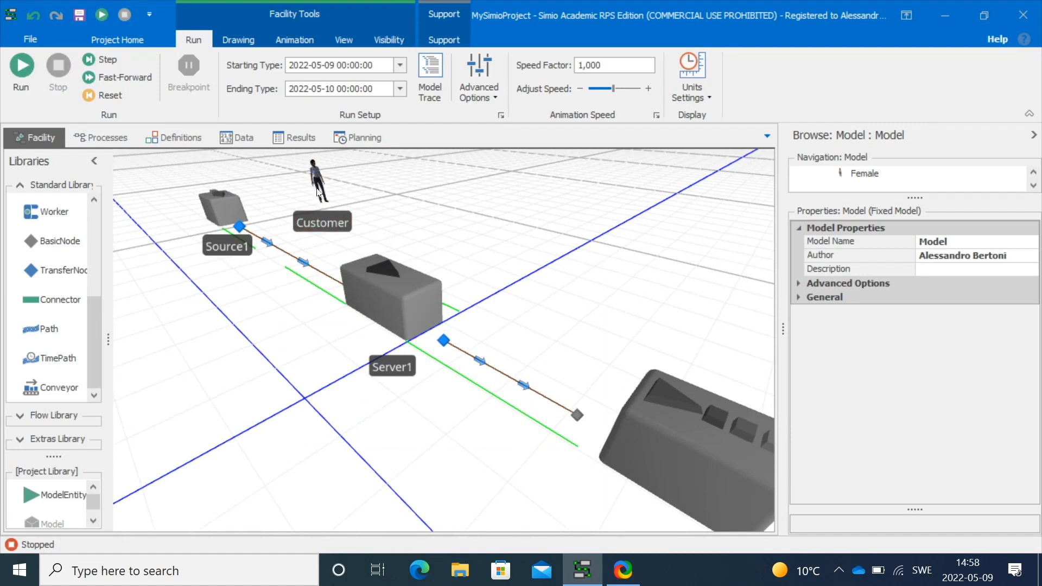
Set the Customer entity's Default Animation Action to None
{"action": "left_click", "coordinate": [322, 221]}
{"action": "left_click", "coordinate": [797, 408]}
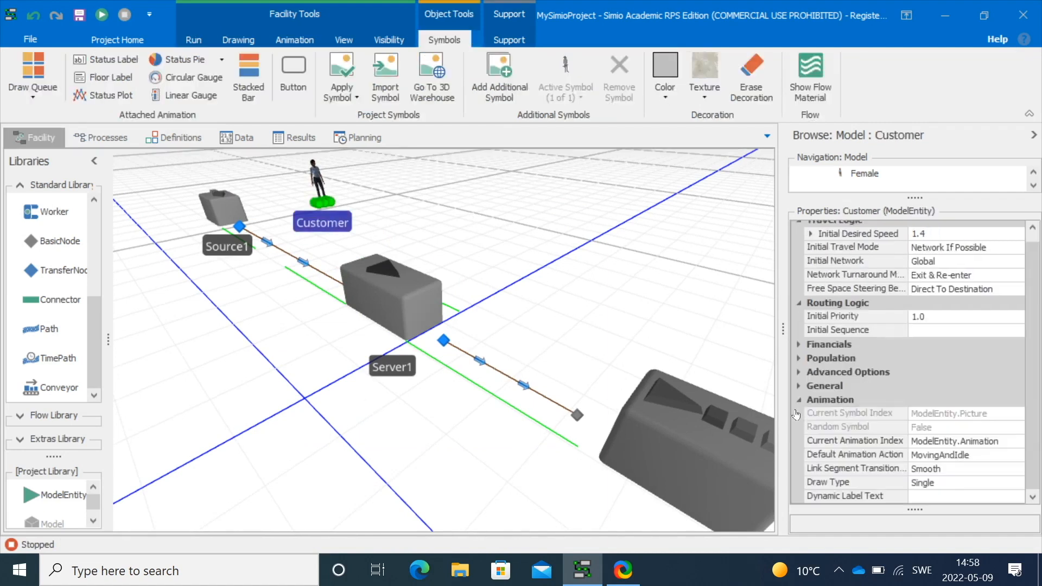
{"action": "left_click", "coordinate": [976, 456]}
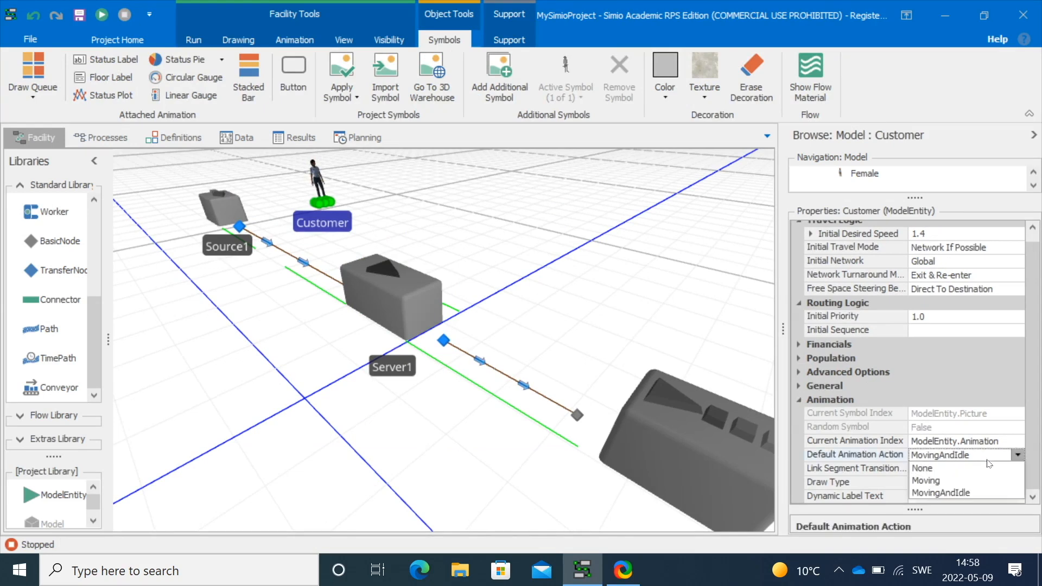
{"action": "left_click", "coordinate": [958, 470]}
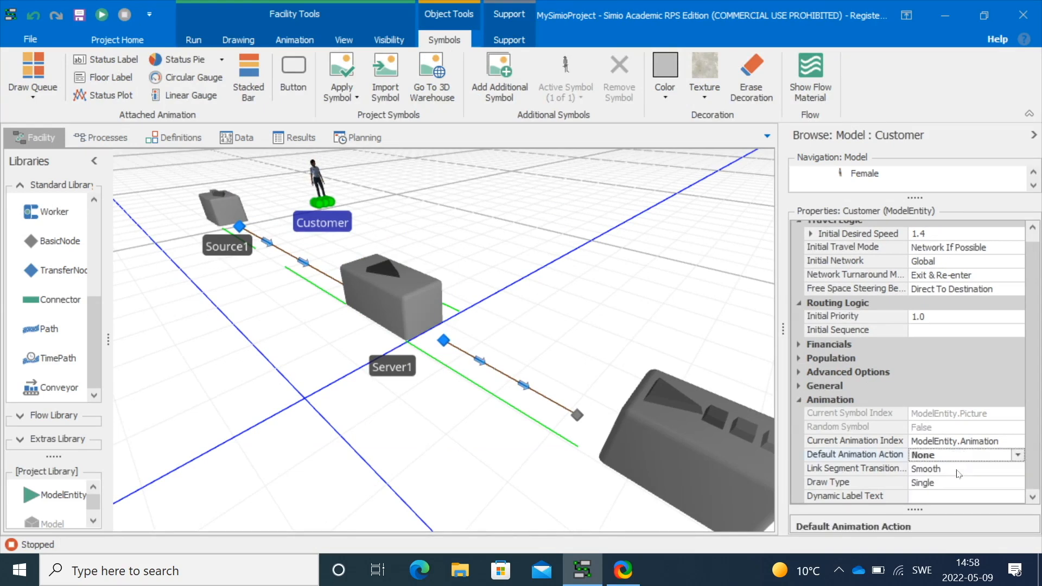
Run the model briefly and stop it
{"action": "left_click", "coordinate": [106, 19]}
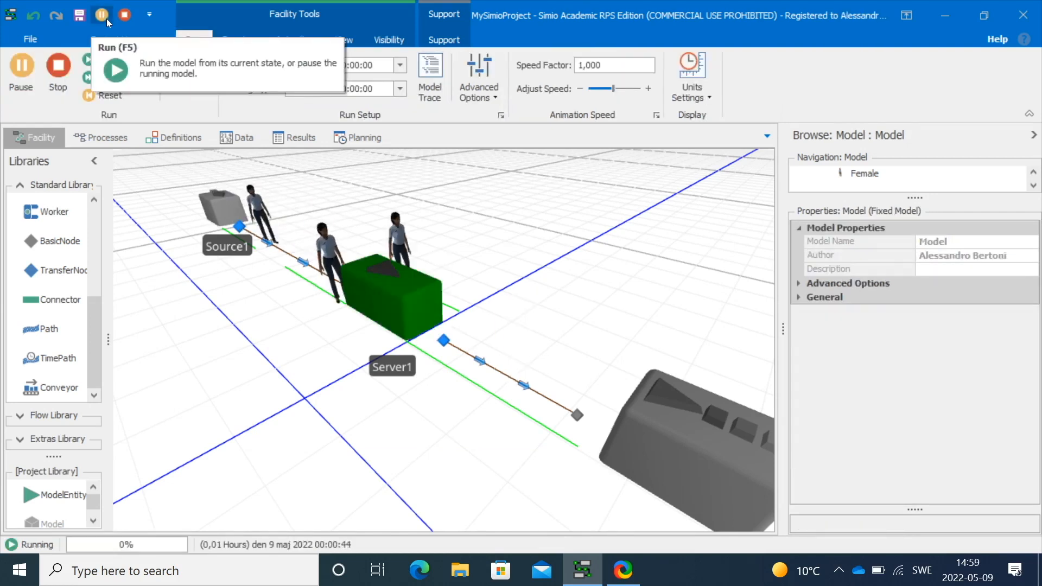
{"action": "left_click", "coordinate": [106, 18]}
{"action": "left_click", "coordinate": [125, 14]}
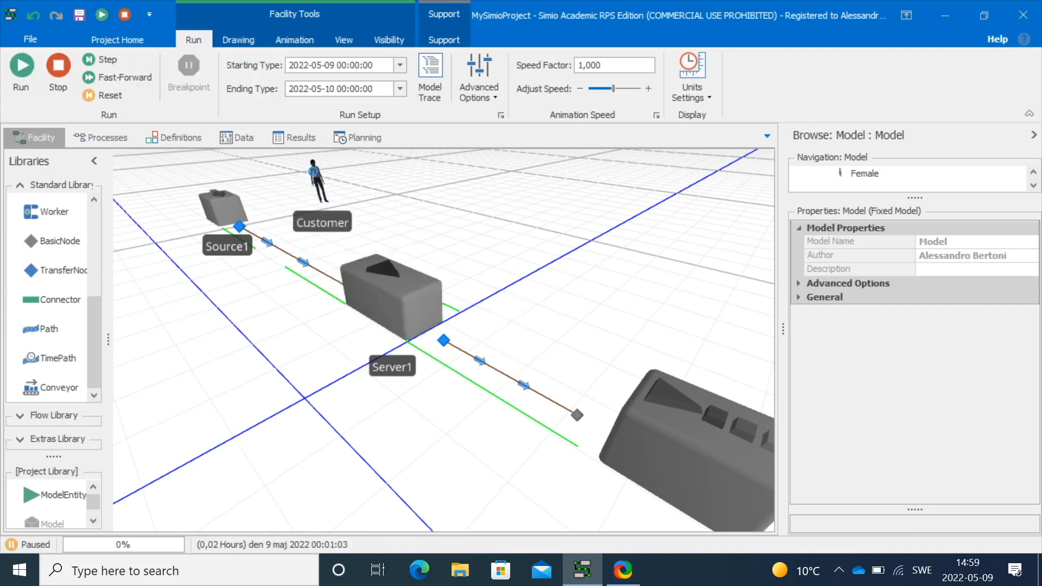
Set the Customer entity's Default Animation Action to MovingAndIdle
{"action": "left_click", "coordinate": [320, 182]}
{"action": "left_click", "coordinate": [958, 464]}
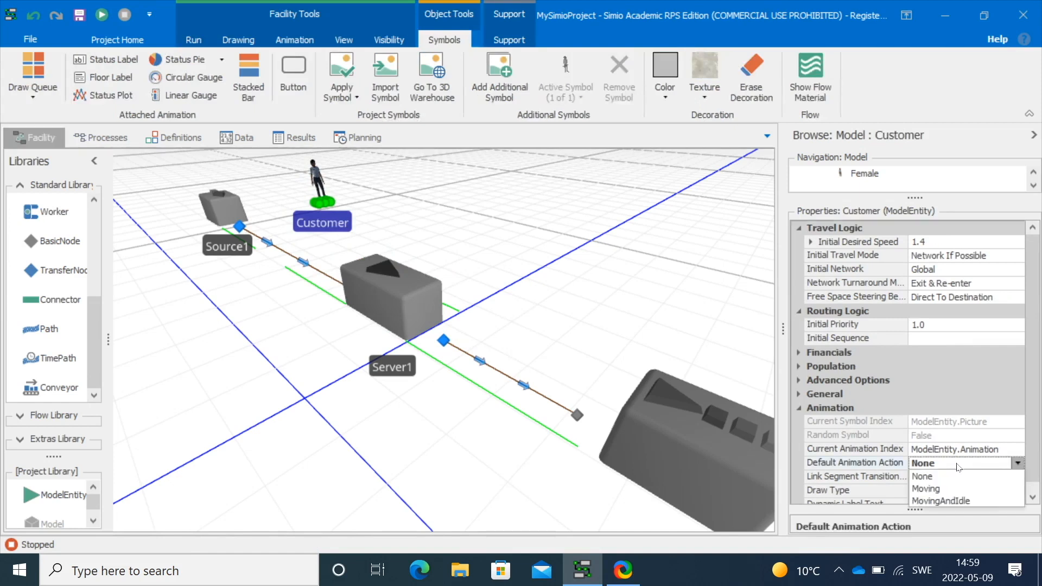
{"action": "left_click", "coordinate": [947, 500]}
{"action": "scroll", "coordinate": [955, 486], "scroll_direction": "down", "scroll_amount": 1}
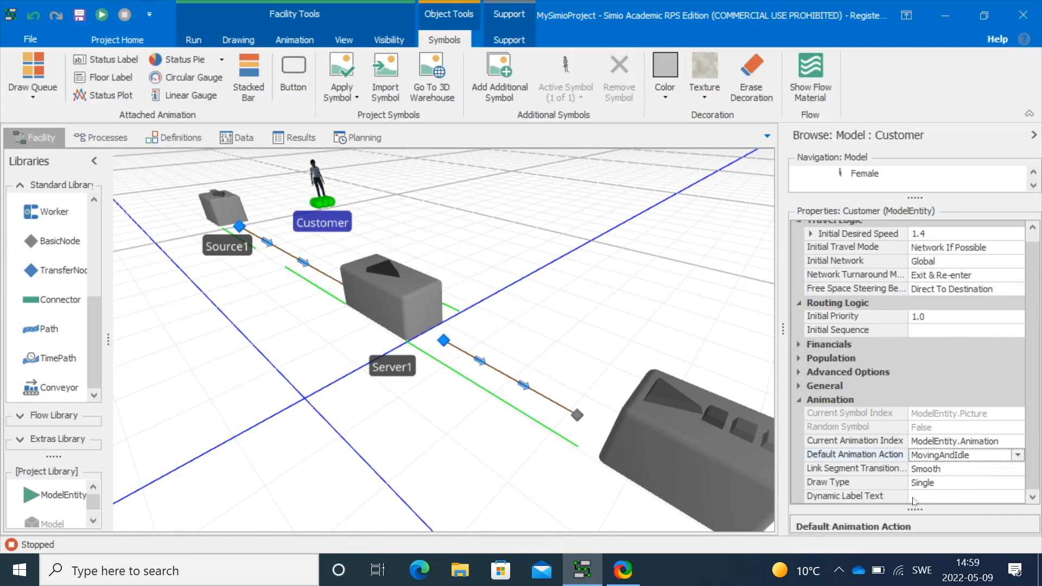
{"action": "left_click", "coordinate": [573, 293]}
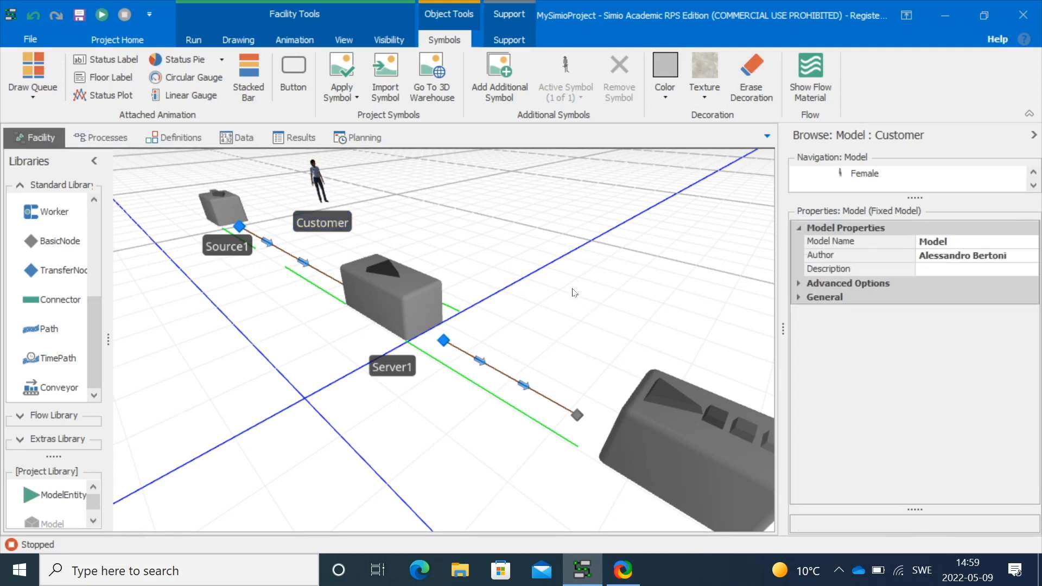
Add a second symbol to the Customer entity and apply the FemaleElderly animated person symbol to it
{"action": "left_click", "coordinate": [322, 185]}
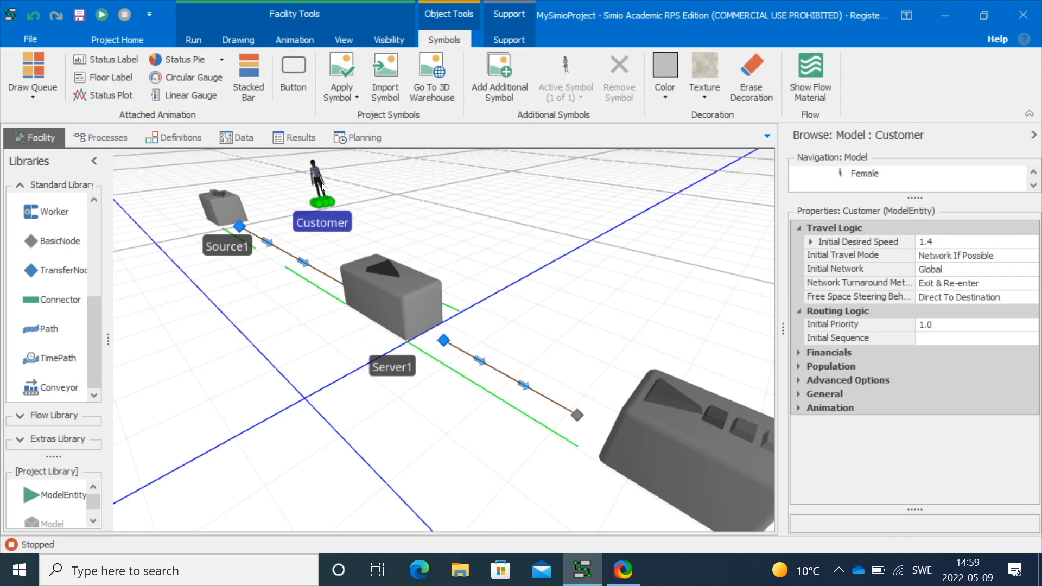
{"action": "left_click", "coordinate": [501, 90]}
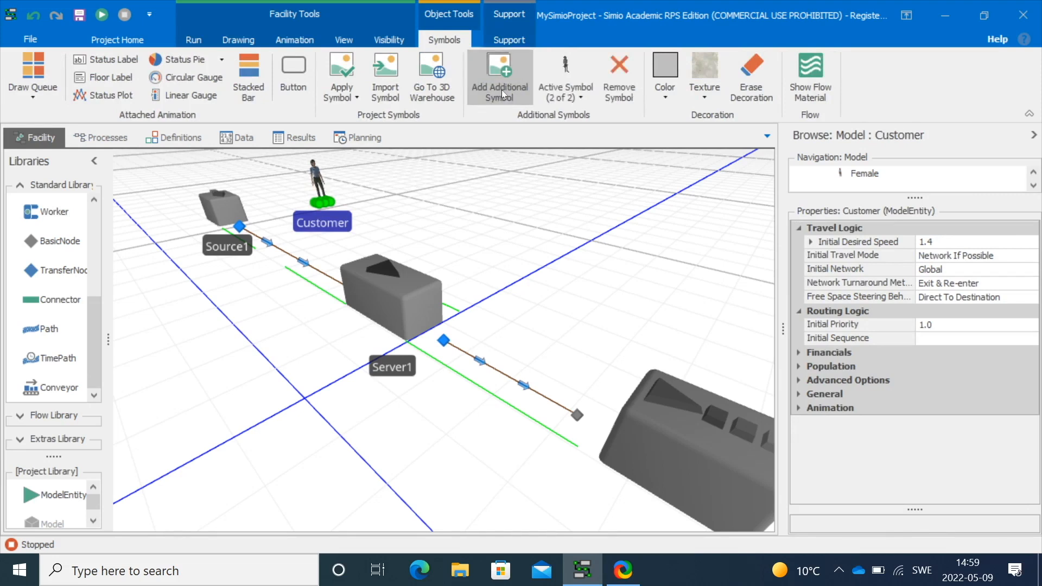
{"action": "left_click", "coordinate": [581, 97]}
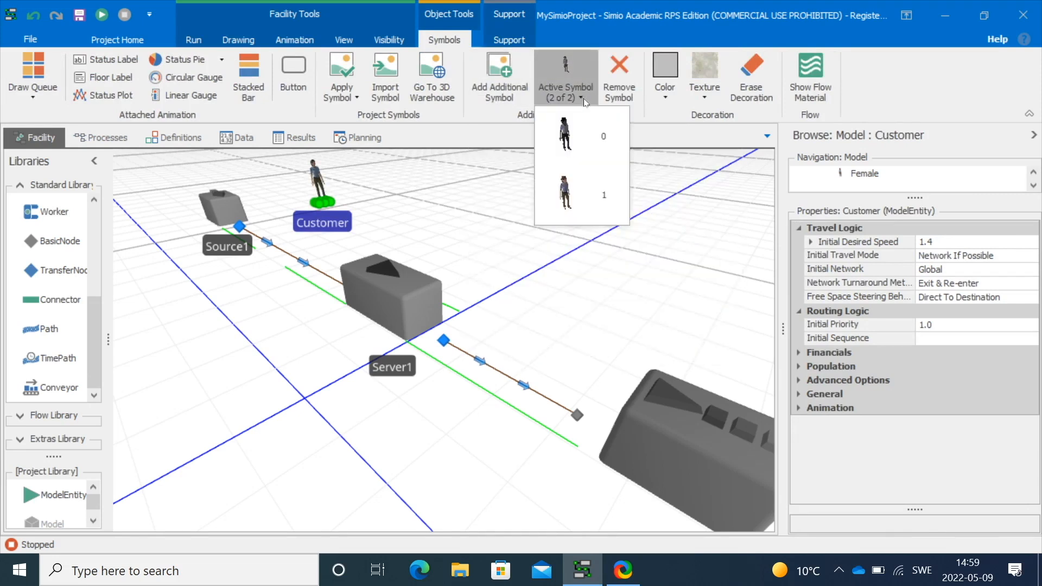
{"action": "left_click", "coordinate": [580, 202]}
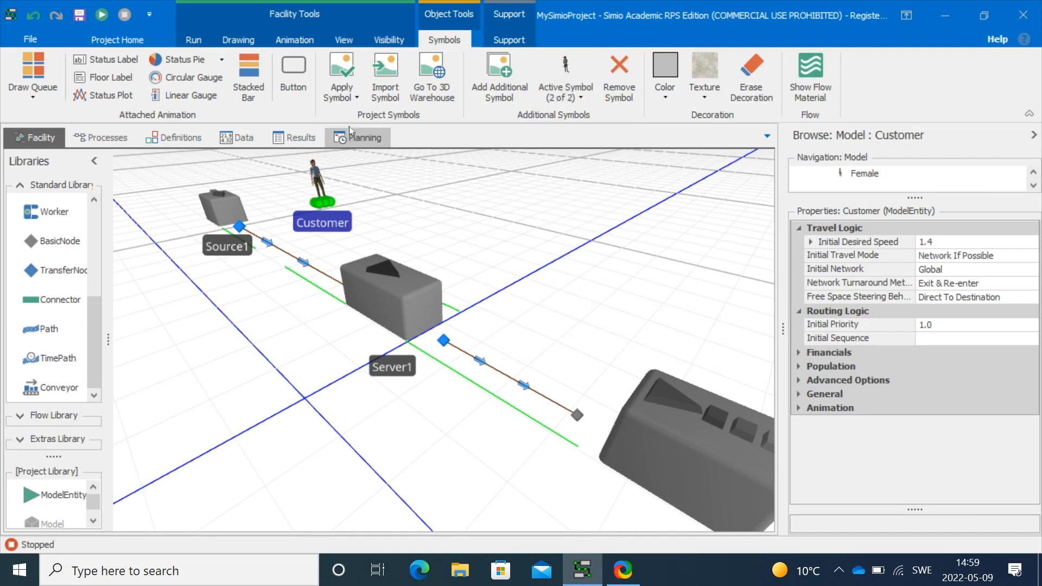
{"action": "left_click", "coordinate": [345, 99]}
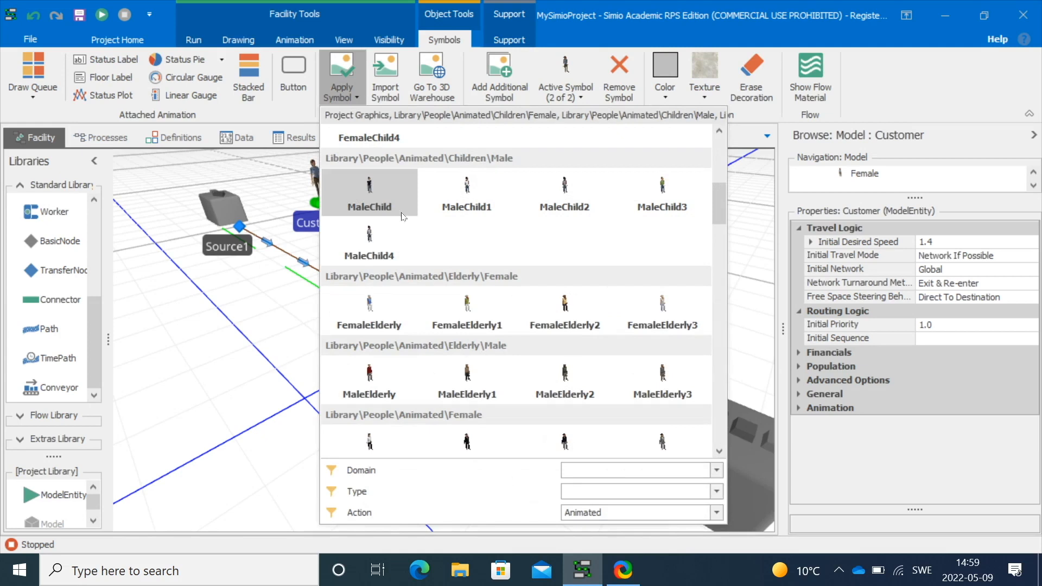
{"action": "mouse_move", "coordinate": [458, 313]}
{"action": "left_click", "coordinate": [466, 308]}
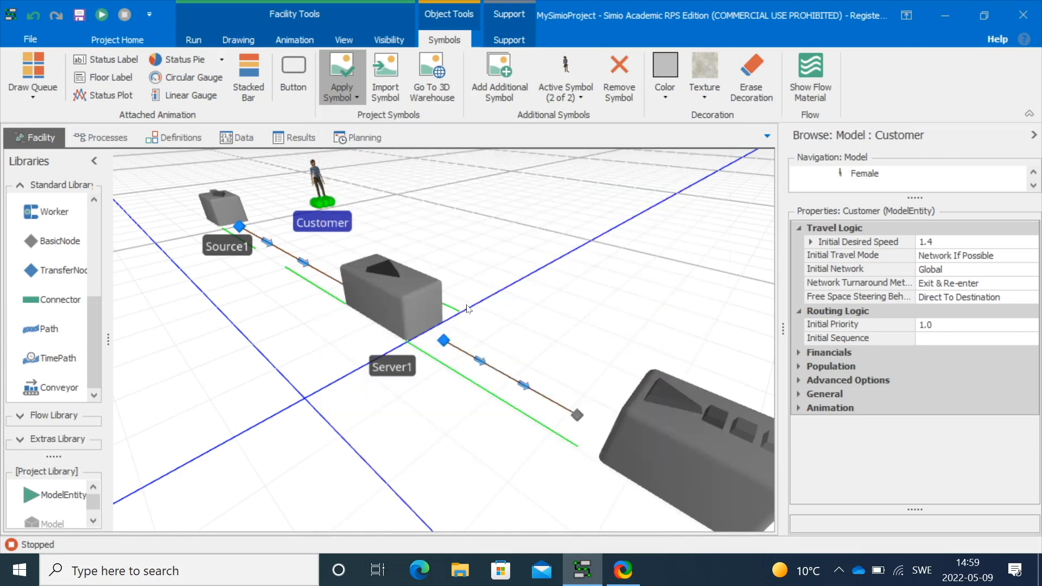
{"action": "left_click", "coordinate": [478, 254]}
Run the model and stop it to check the customer symbols
{"action": "left_click", "coordinate": [102, 15]}
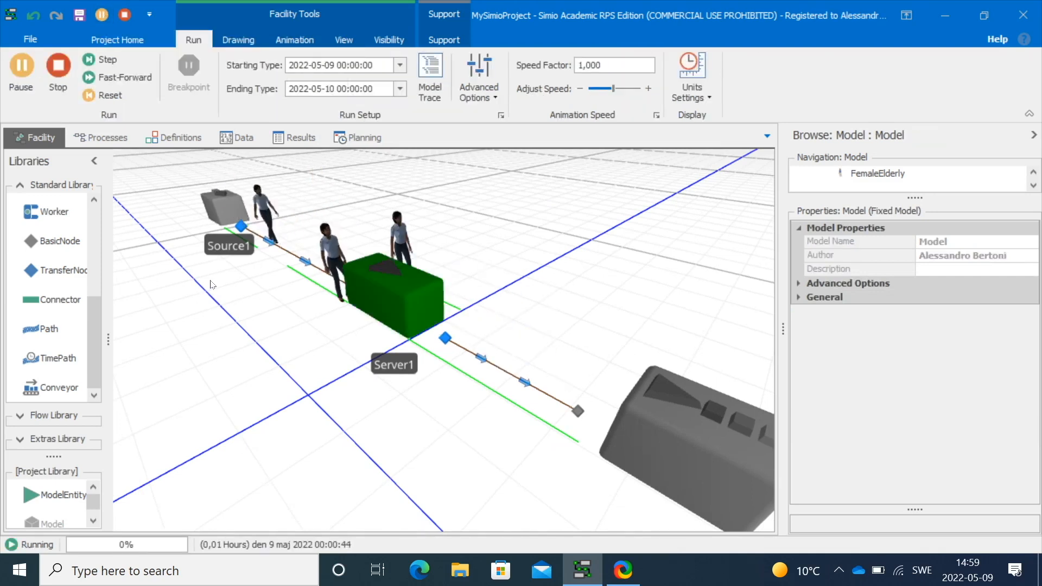
{"action": "left_click", "coordinate": [58, 66]}
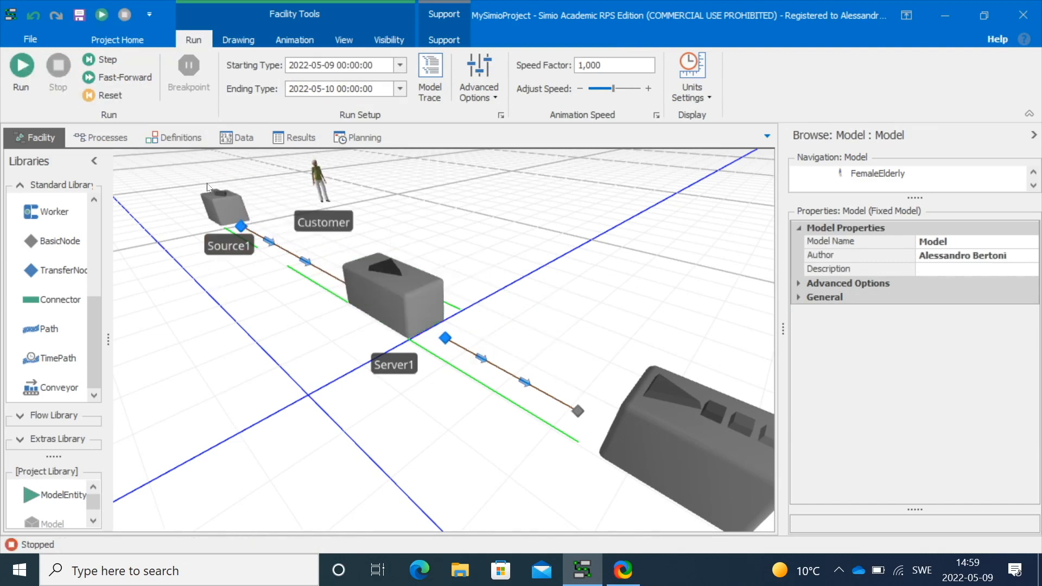
Set the Customer entity's Random Symbol property to True
{"action": "left_click", "coordinate": [323, 189]}
{"action": "left_click", "coordinate": [798, 408]}
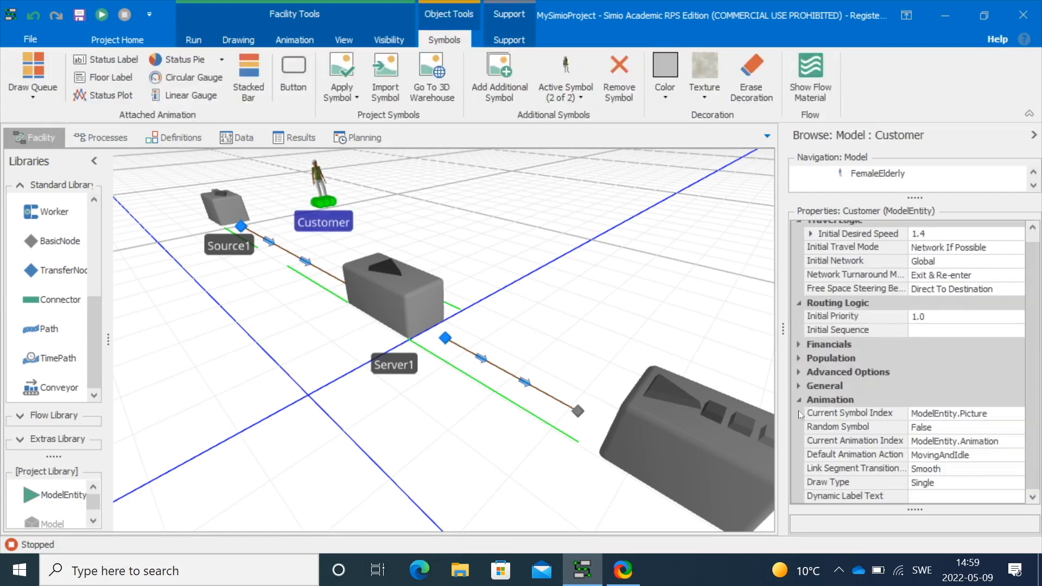
{"action": "left_click", "coordinate": [954, 429]}
{"action": "left_click", "coordinate": [1017, 428]}
{"action": "left_click", "coordinate": [955, 444]}
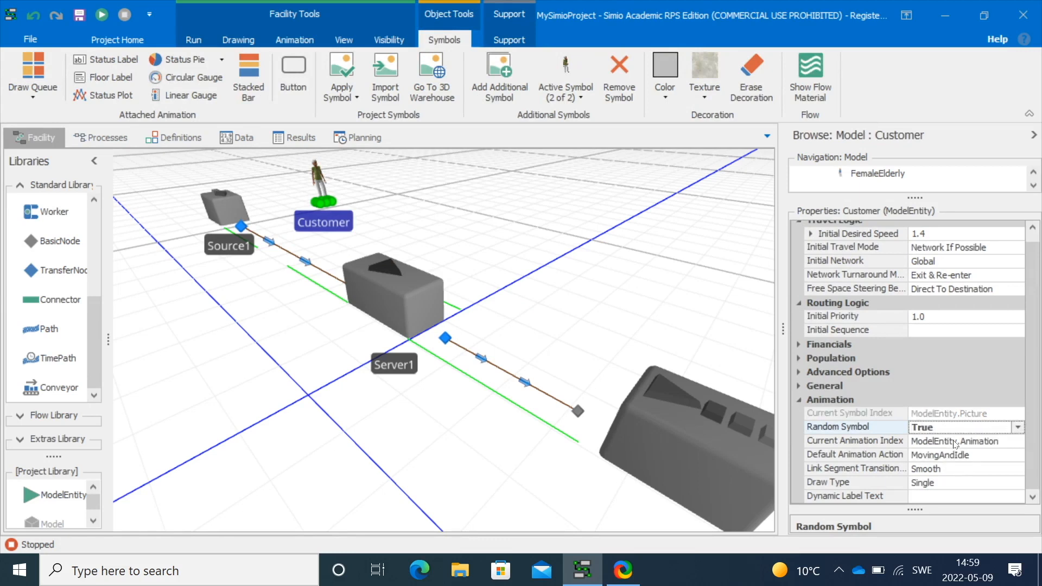
{"action": "left_click", "coordinate": [436, 246]}
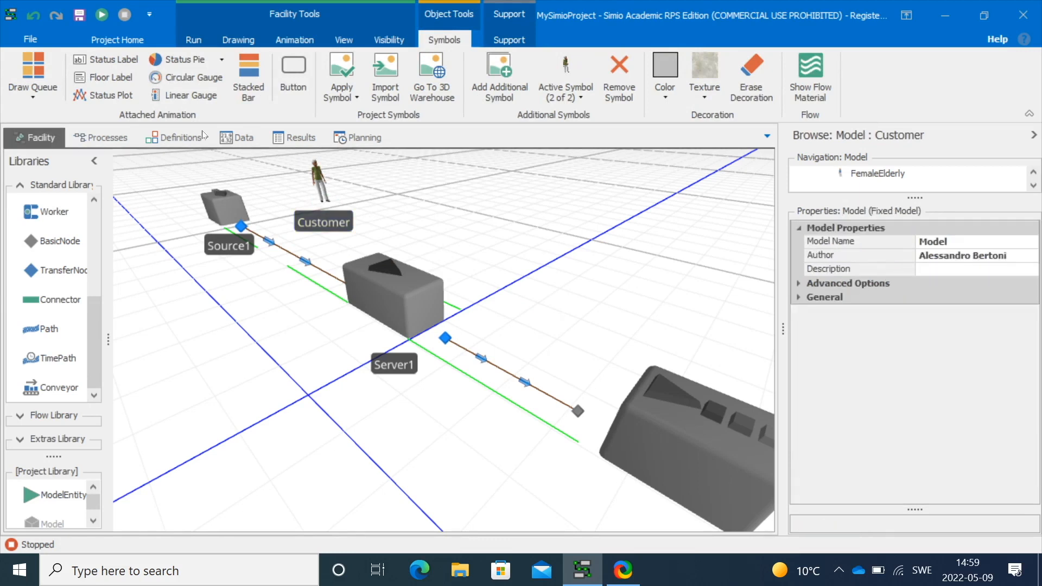
Run the model and stop it to check the randomly chosen symbols
{"action": "left_click", "coordinate": [102, 14]}
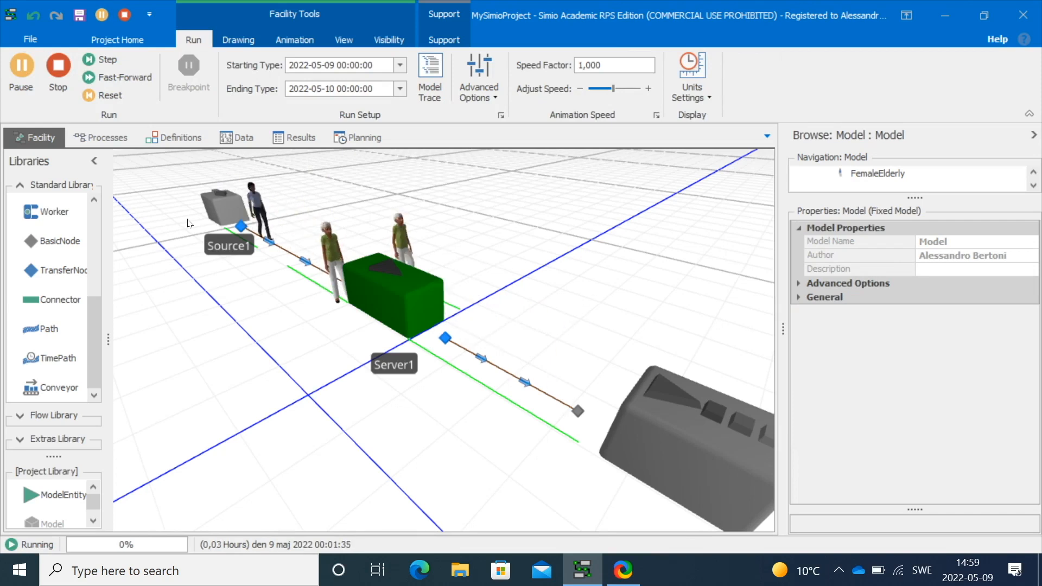
{"action": "left_click", "coordinate": [56, 65]}
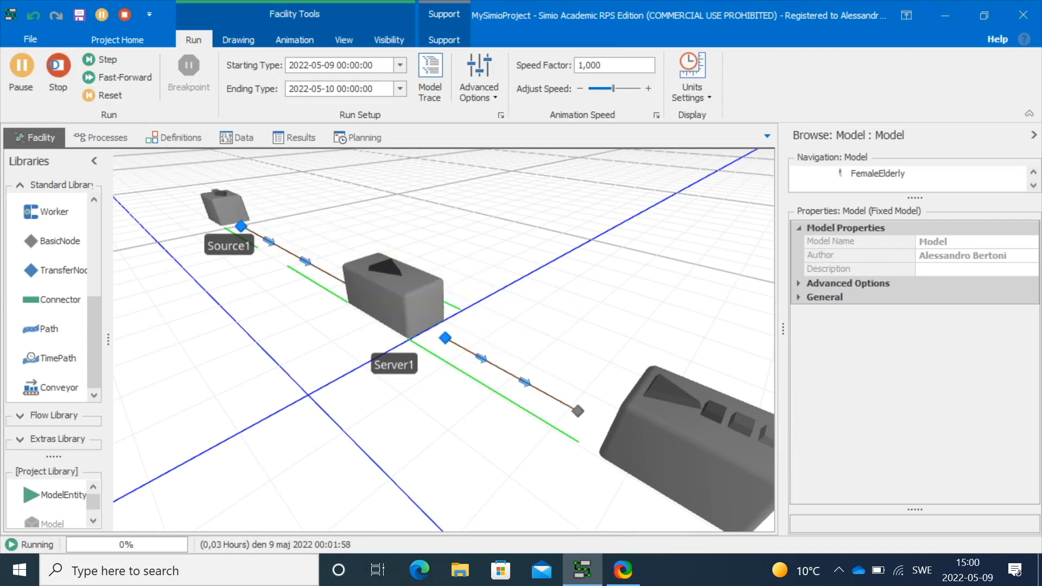
Add two more symbols to the Customer entity and apply the MaleChild symbol to the third one
{"action": "left_click", "coordinate": [321, 181]}
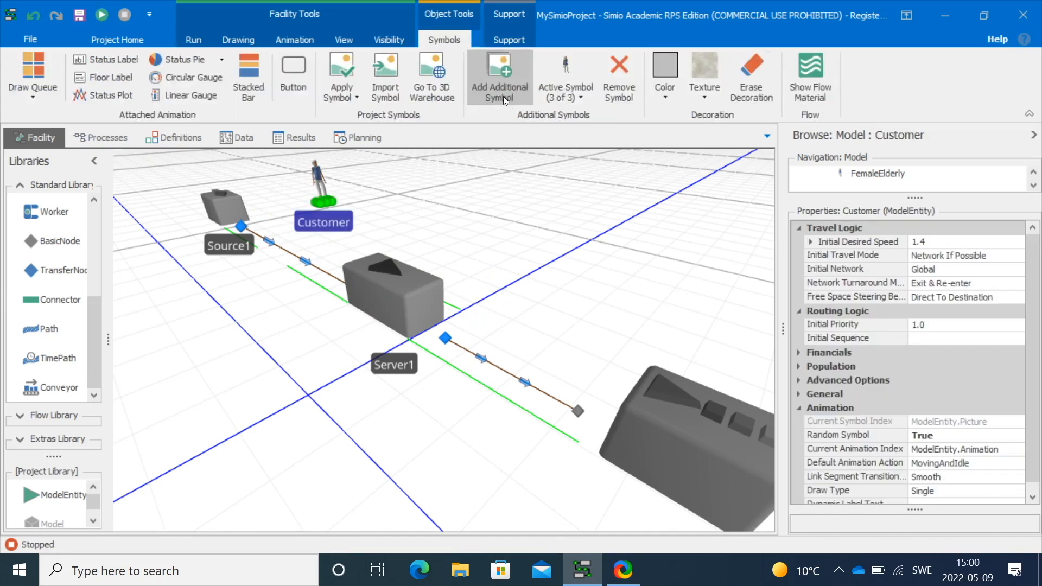
{"action": "left_click", "coordinate": [504, 99]}
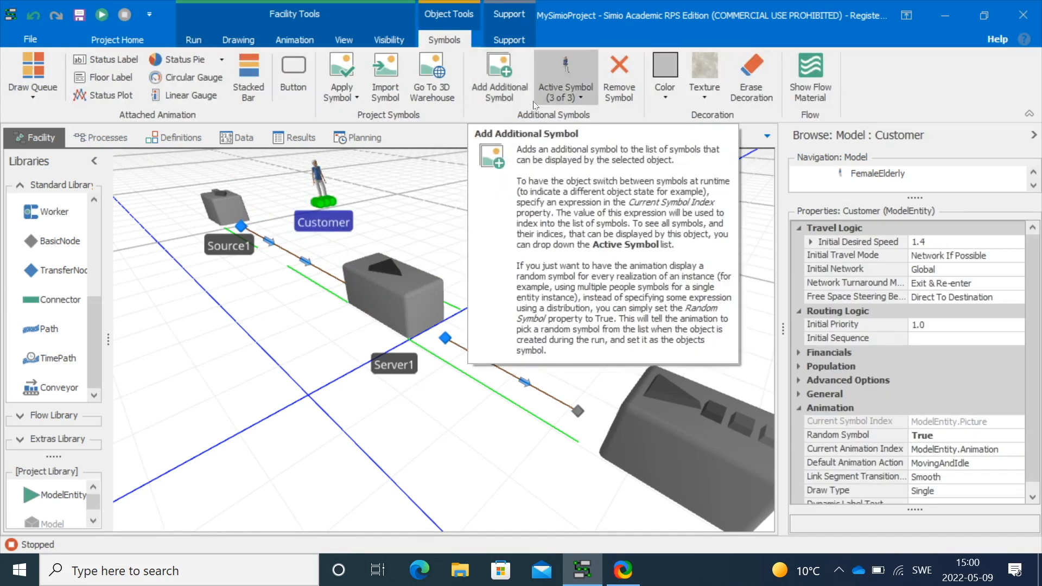
{"action": "left_click", "coordinate": [583, 99]}
{"action": "left_click", "coordinate": [584, 253]}
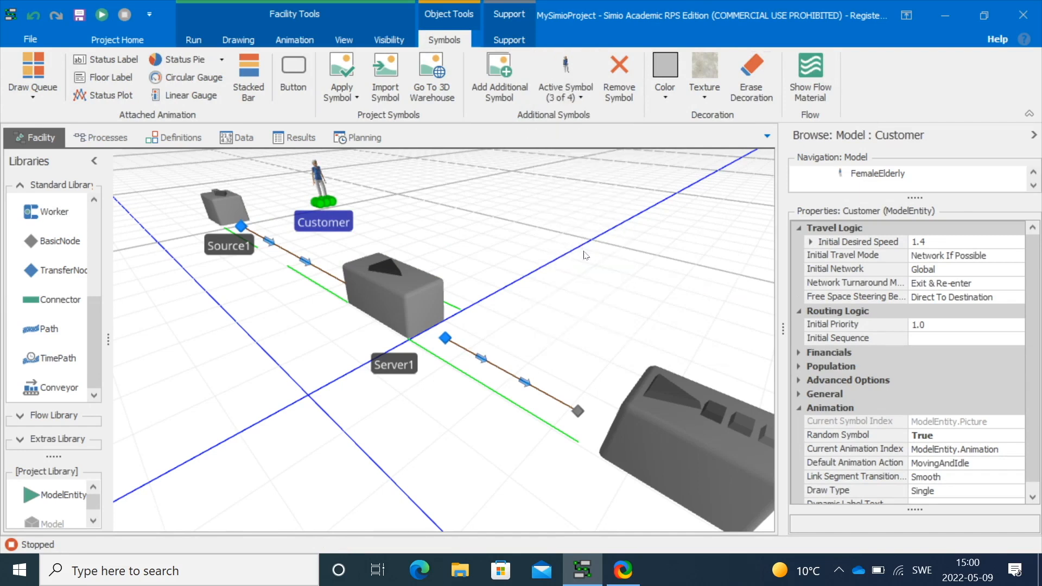
{"action": "left_click", "coordinate": [357, 97]}
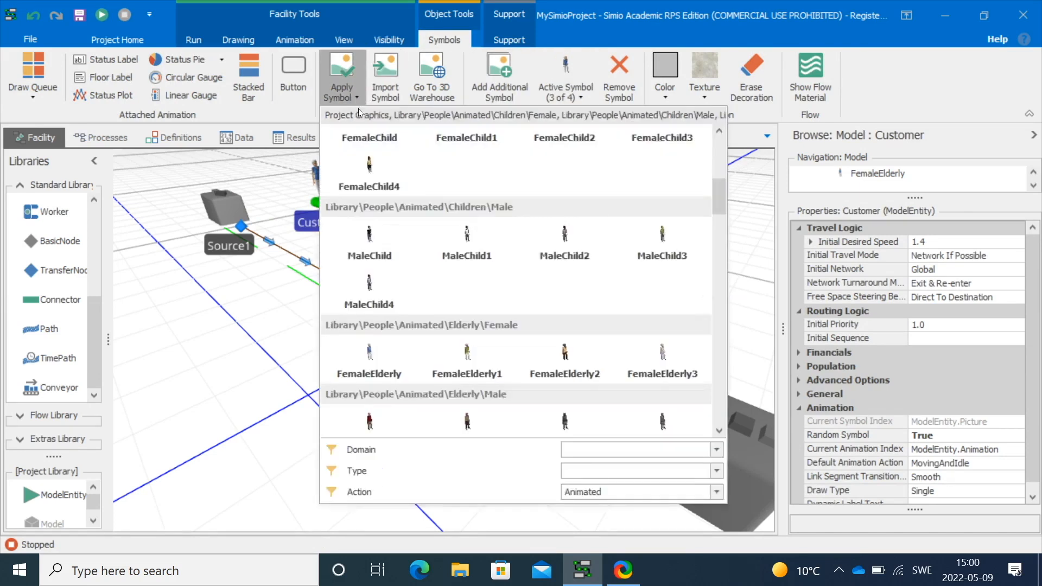
{"action": "left_click", "coordinate": [371, 236]}
Make the Customer's fourth symbol active and apply the FemaleInDress symbol to it
{"action": "left_click", "coordinate": [565, 93]}
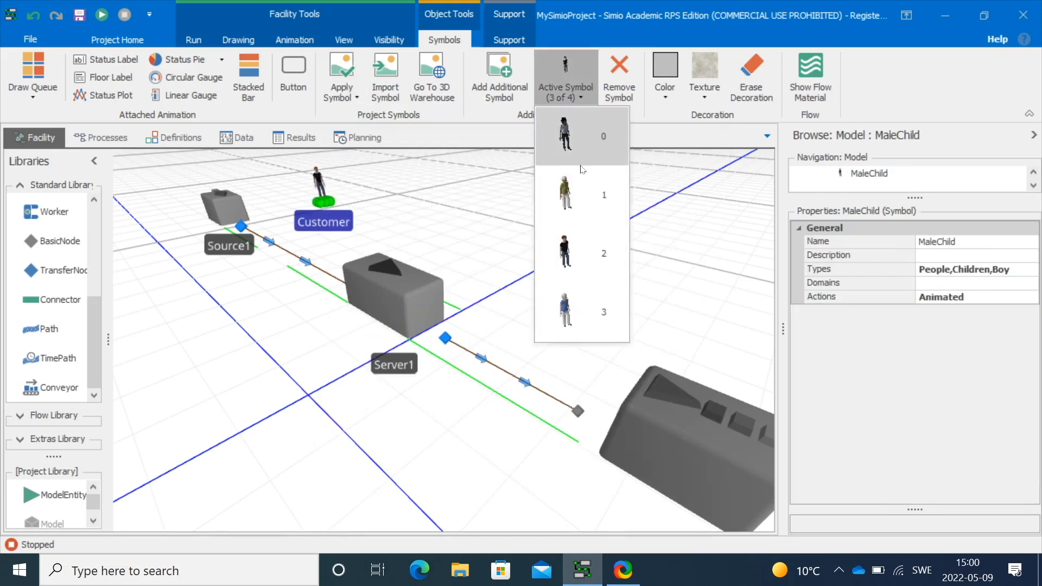
{"action": "left_click", "coordinate": [578, 298]}
{"action": "left_click", "coordinate": [353, 99]}
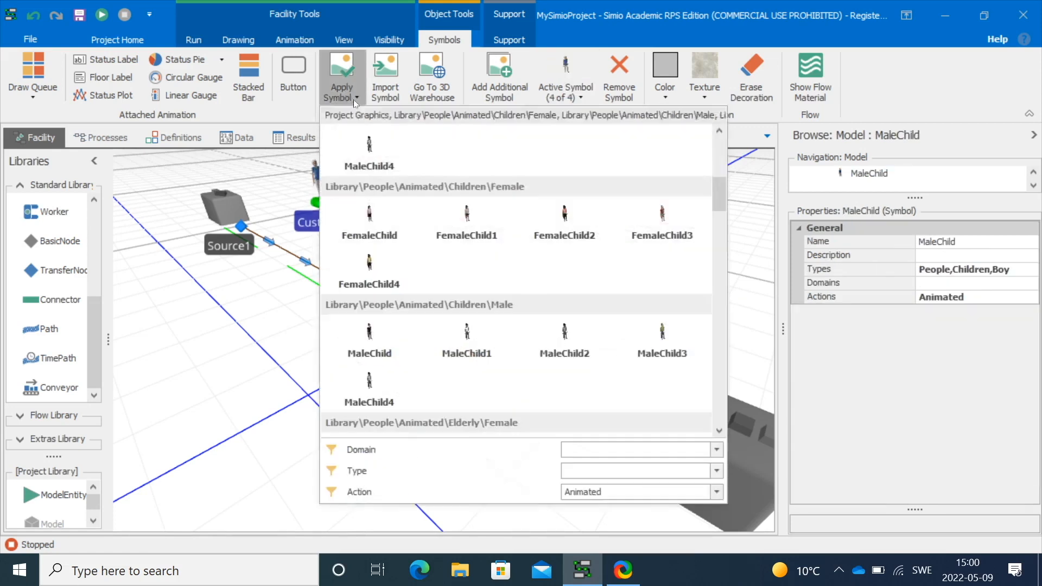
{"action": "scroll", "coordinate": [440, 317], "scroll_direction": "down", "scroll_amount": 6}
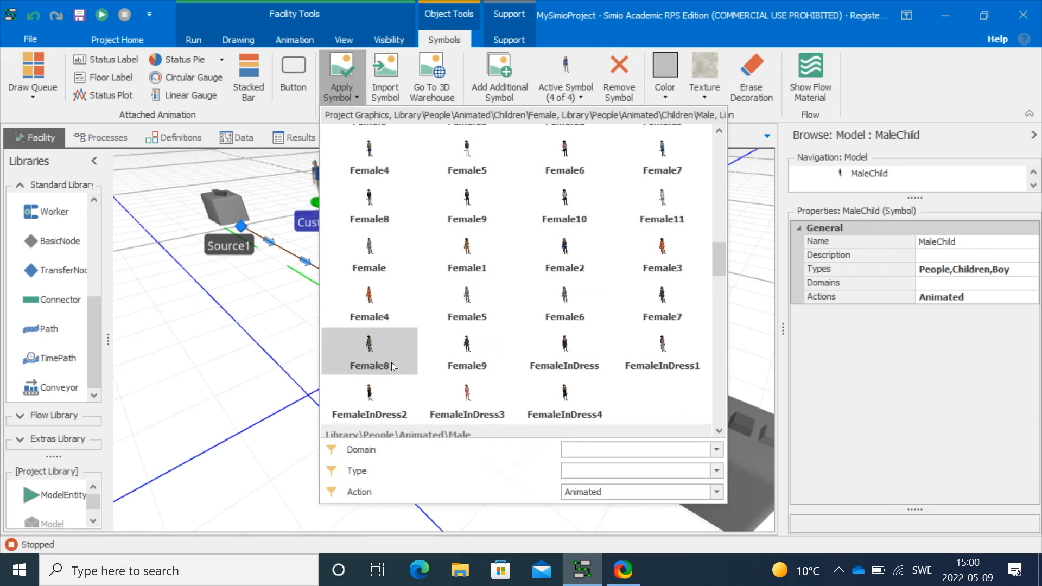
{"action": "left_click", "coordinate": [373, 399]}
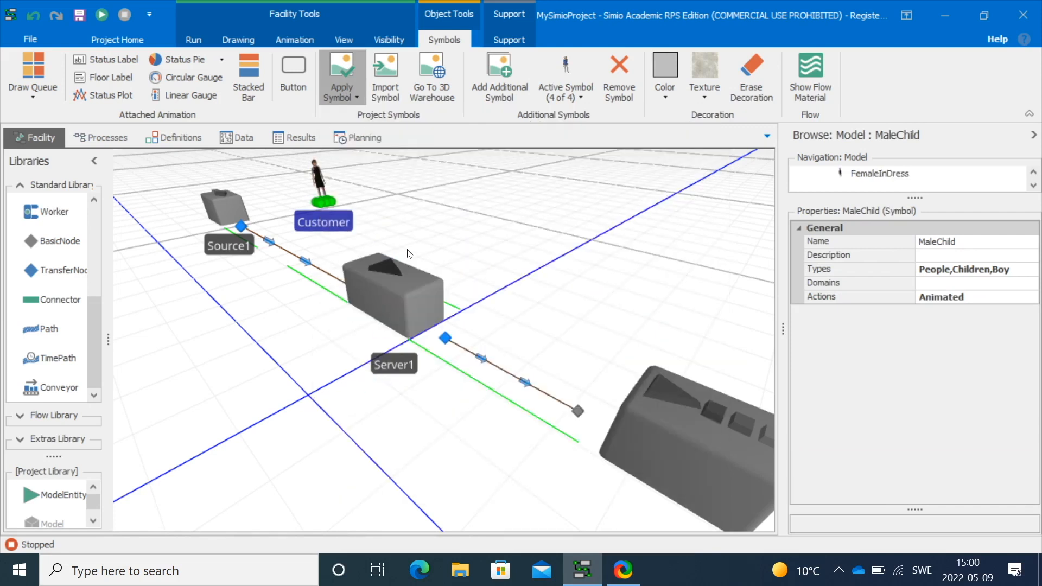
{"action": "left_click", "coordinate": [415, 245]}
Run the model briefly and stop it
{"action": "left_click", "coordinate": [102, 15]}
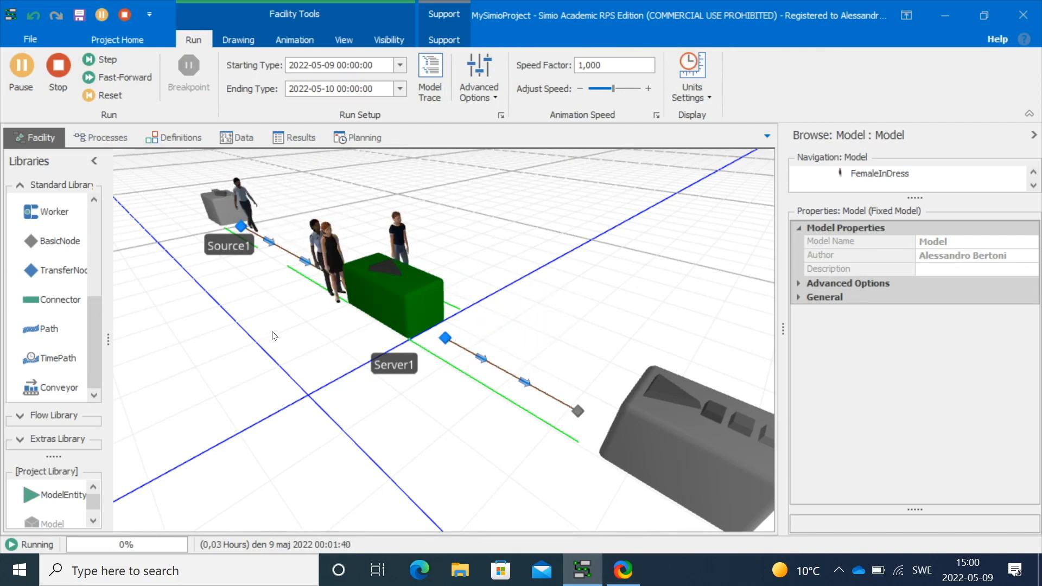
{"action": "left_click", "coordinate": [60, 64]}
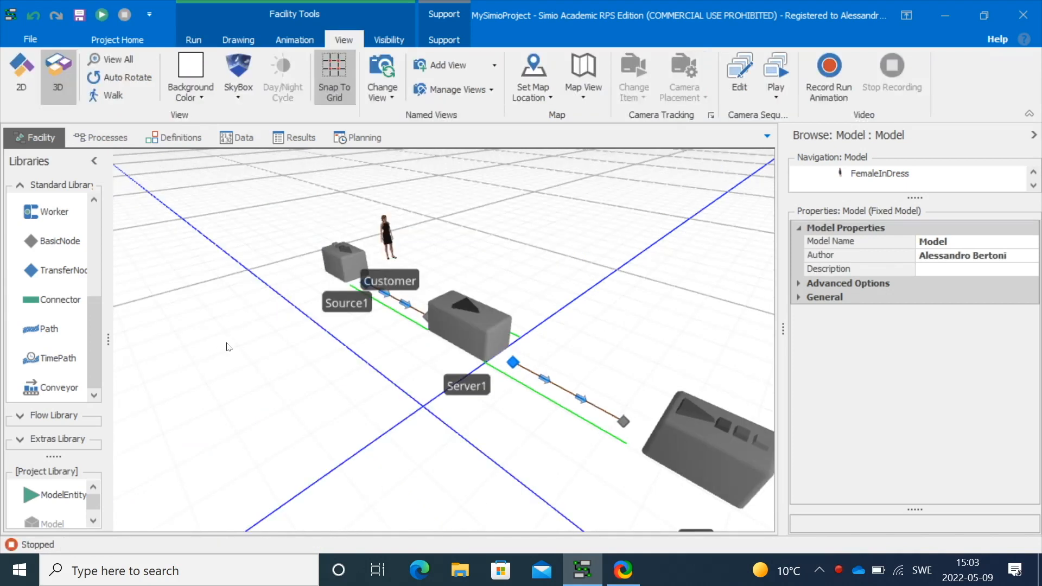
Run the model again to watch customers appear with randomly picked person symbols
{"action": "left_click_drag", "start_coordinate": [227, 343], "coordinate": [253, 351]}
{"action": "scroll", "coordinate": [414, 372], "scroll_direction": "up", "scroll_amount": 3}
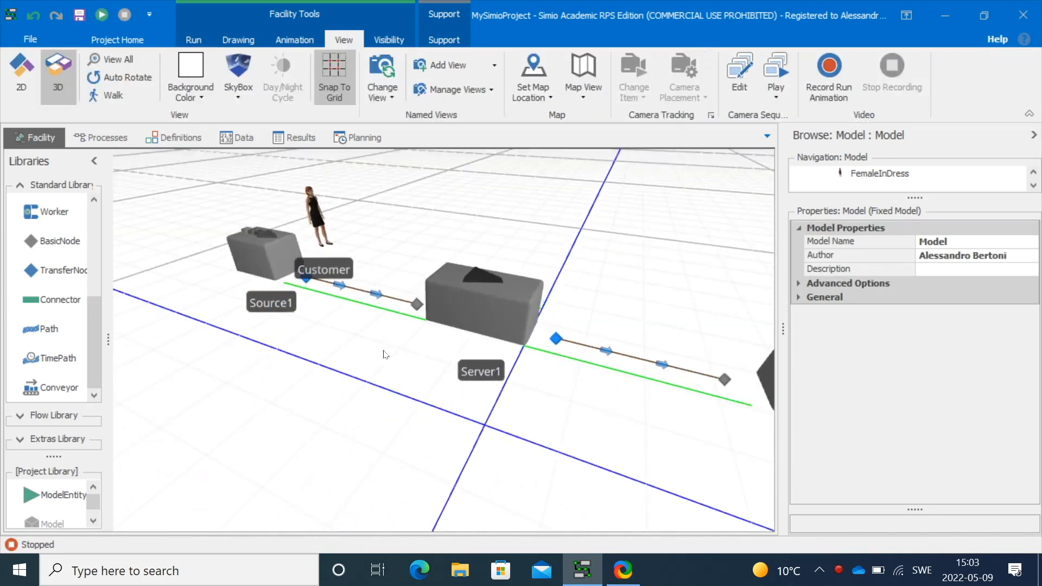
{"action": "left_click", "coordinate": [102, 15]}
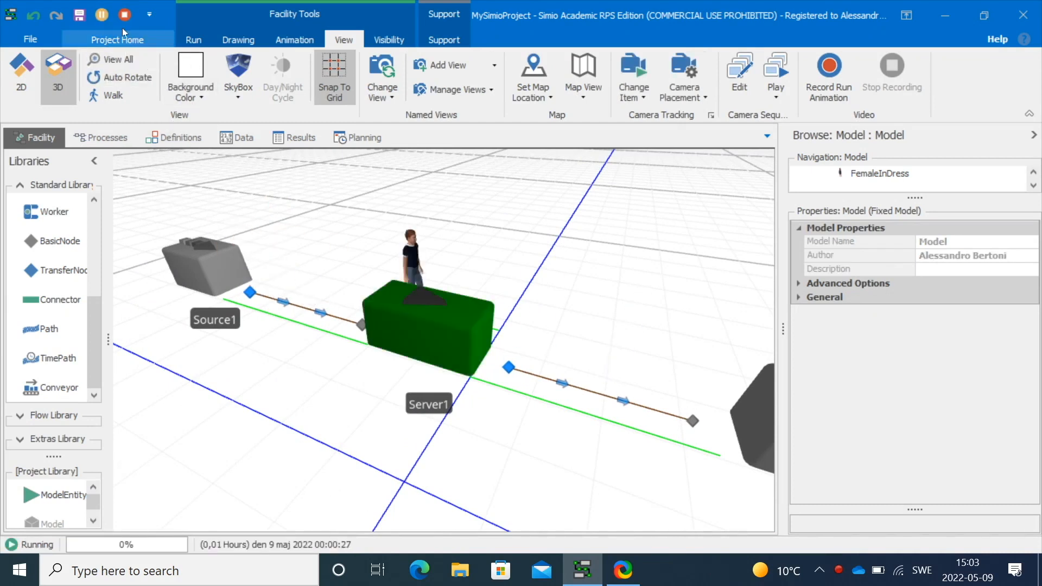
{"action": "left_click", "coordinate": [102, 14]}
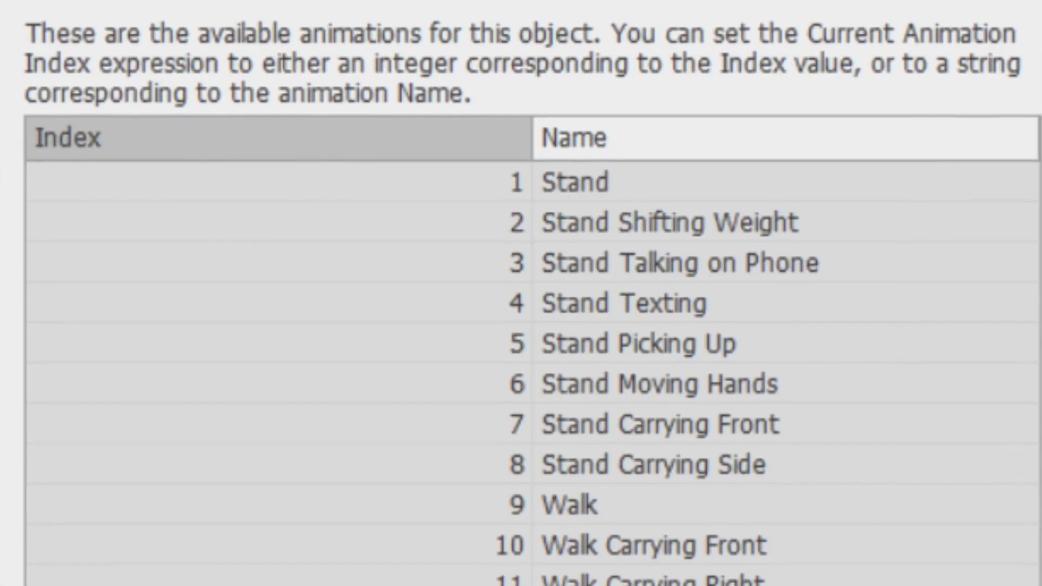
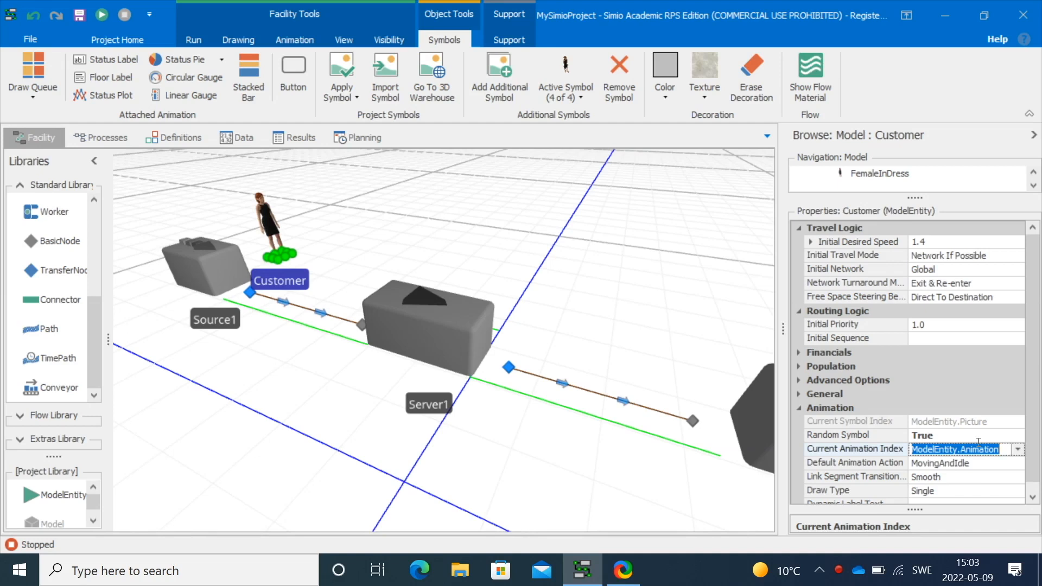
Set the Customer's Current Animation Index to 13 and run the model briefly before pausing it
{"action": "type", "text": "13"}
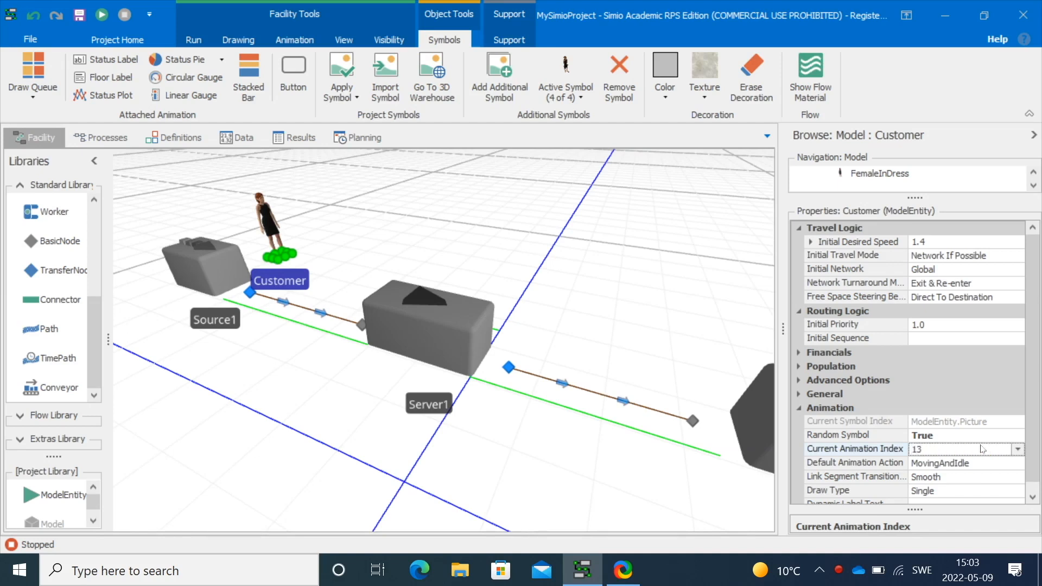
{"action": "left_click", "coordinate": [634, 345]}
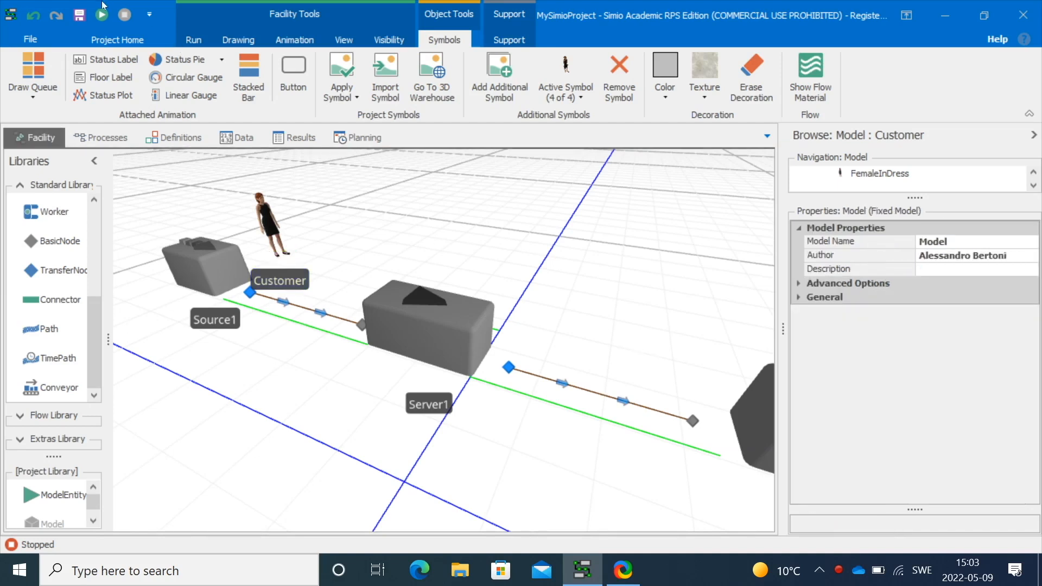
{"action": "left_click", "coordinate": [102, 15]}
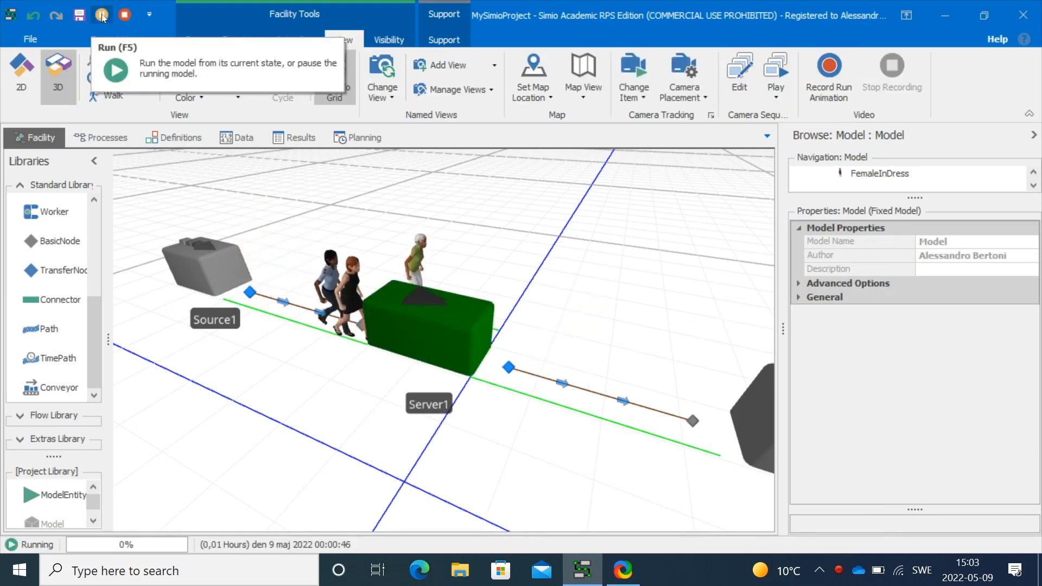
{"action": "left_click", "coordinate": [102, 15]}
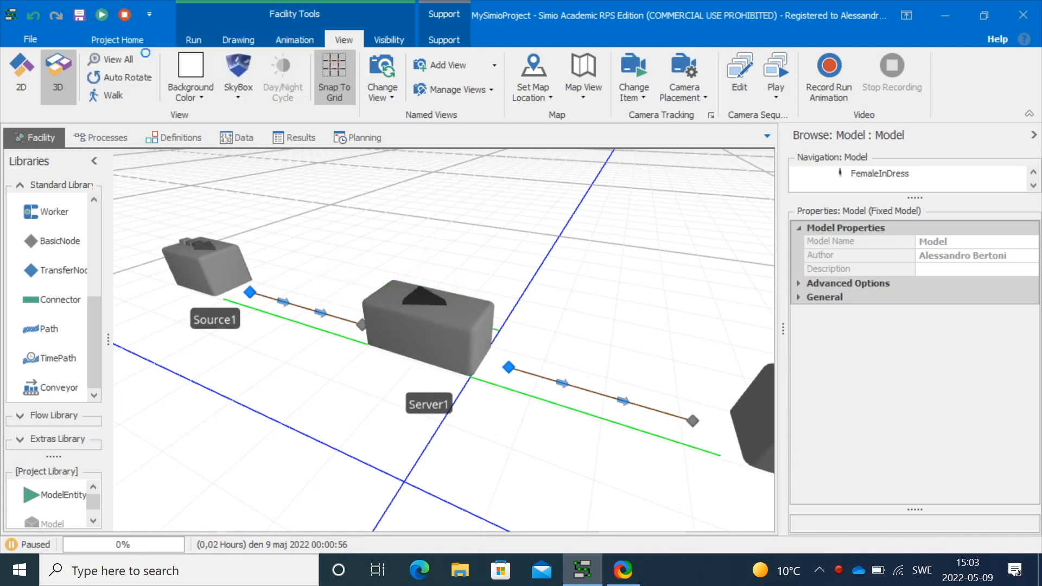
Set the Customer's Current Animation Index to 17 and run the model, viewing the animated customers from several angles
{"action": "left_click", "coordinate": [275, 229]}
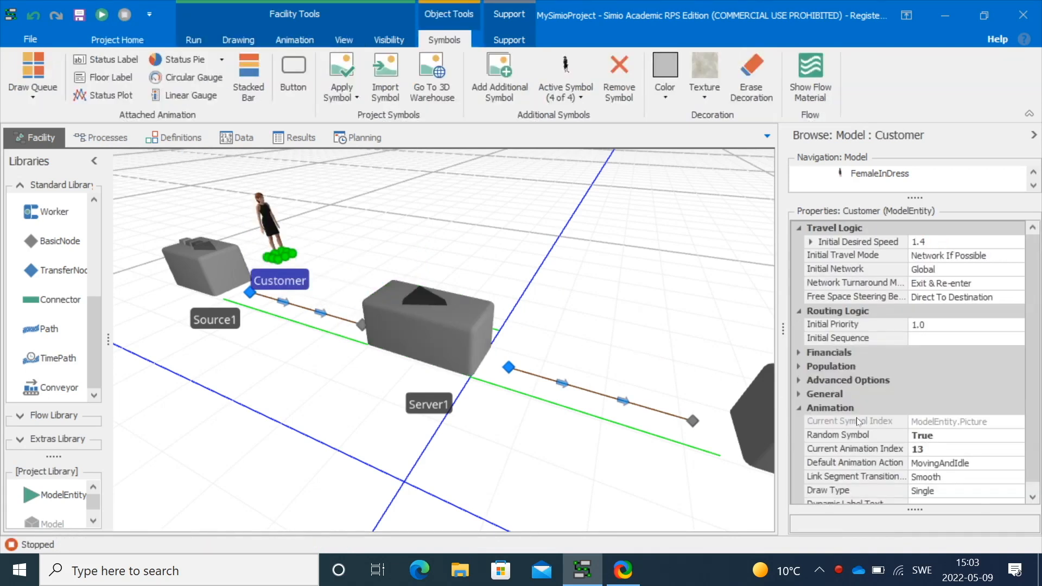
{"action": "left_click", "coordinate": [941, 448]}
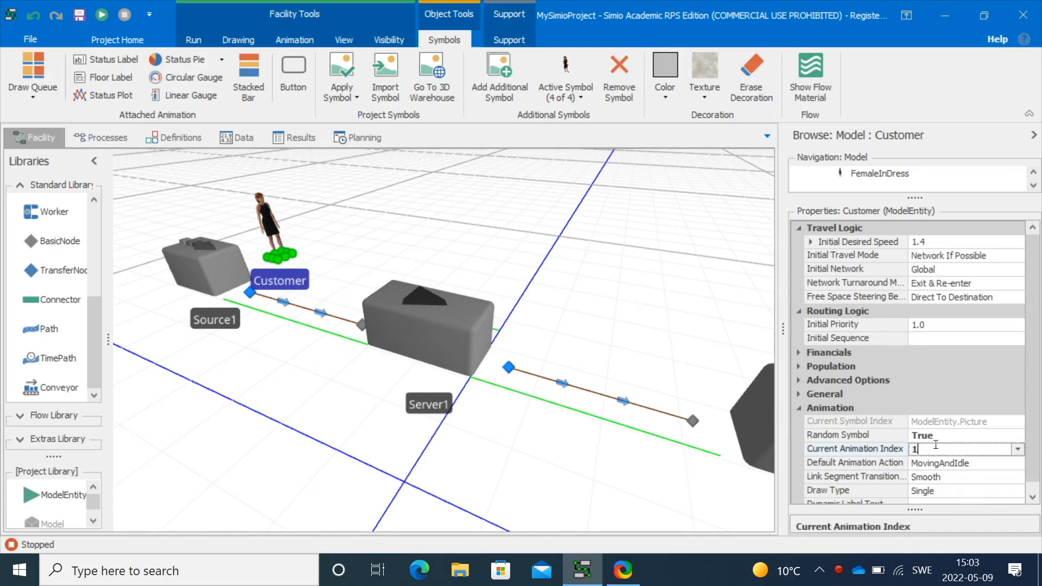
{"action": "type", "text": "17"}
{"action": "left_click", "coordinate": [636, 309]}
{"action": "left_click", "coordinate": [97, 14]}
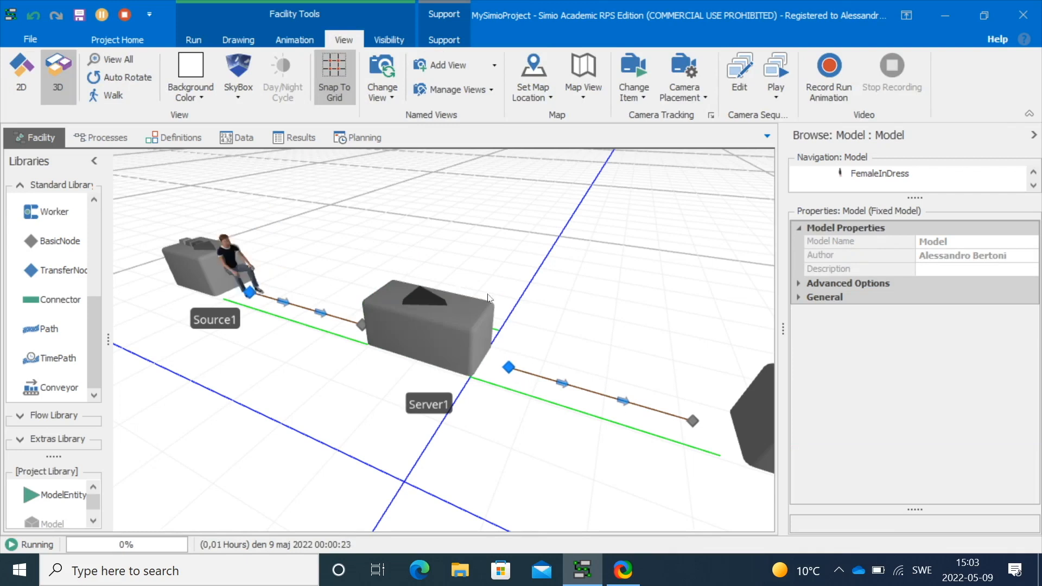
{"action": "left_click_drag", "start_coordinate": [517, 287], "coordinate": [422, 354]}
{"action": "scroll", "coordinate": [448, 350], "scroll_direction": "up", "scroll_amount": 3}
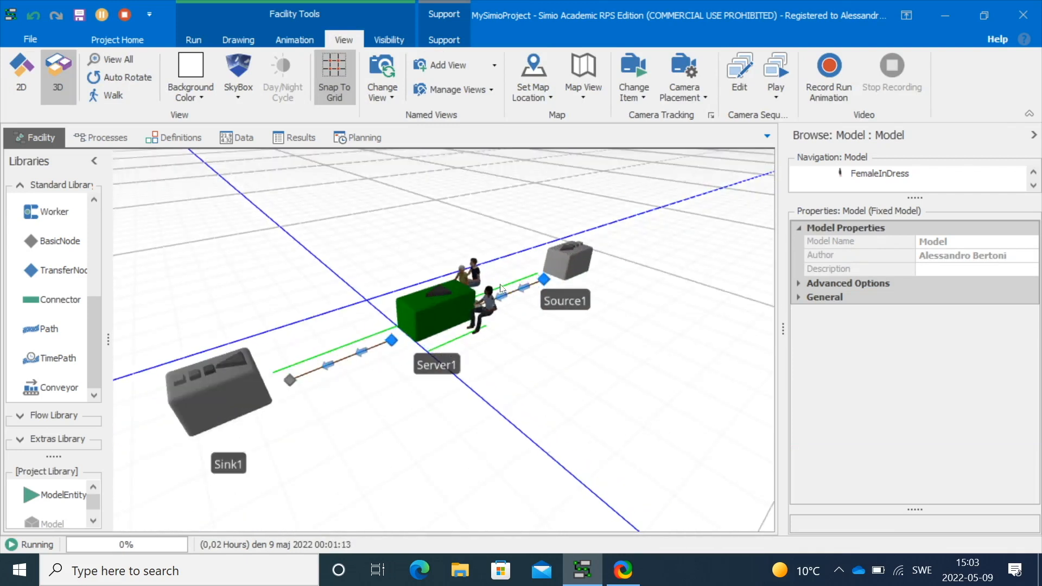
{"action": "scroll", "coordinate": [500, 288], "scroll_direction": "up", "scroll_amount": 2}
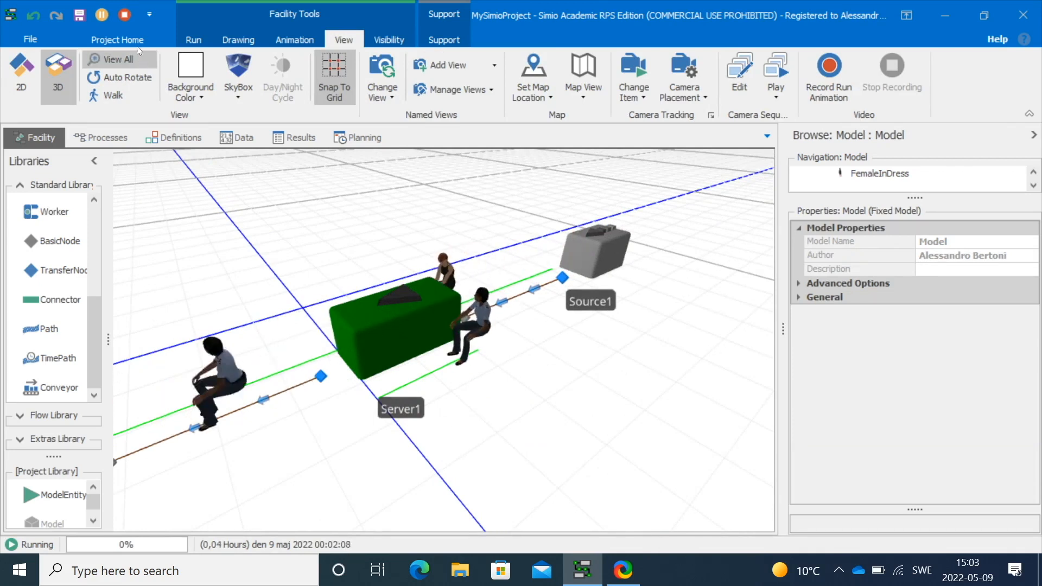
{"action": "left_click_drag", "start_coordinate": [237, 305], "coordinate": [342, 320]}
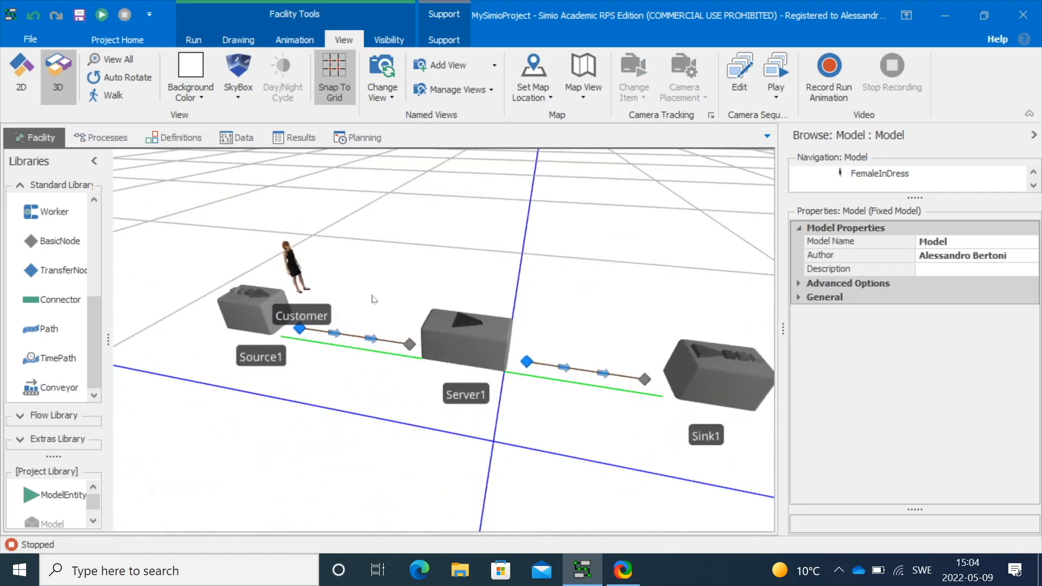
{"action": "left_click_drag", "start_coordinate": [372, 283], "coordinate": [329, 257]}
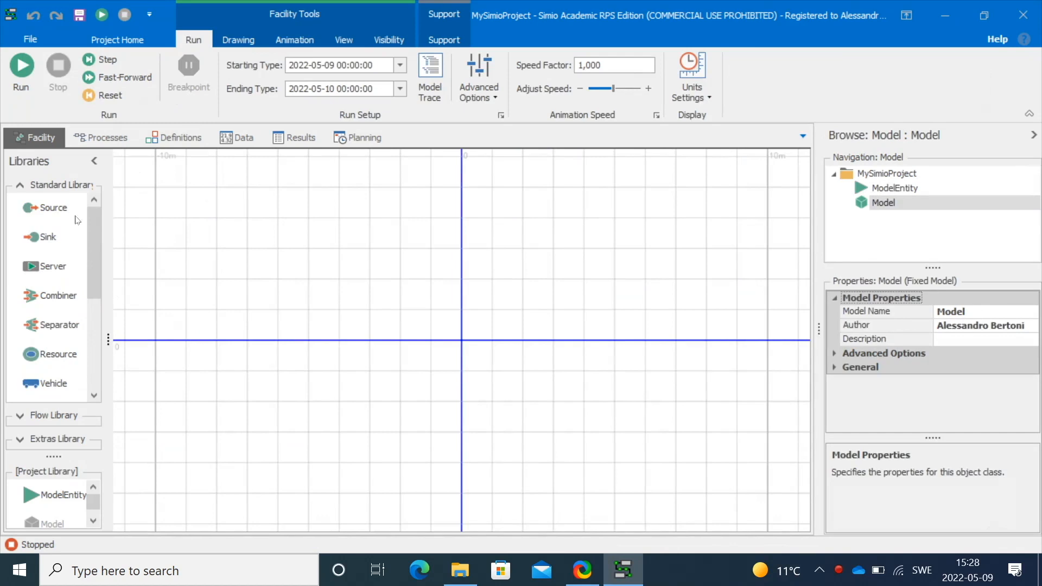
In a new model, place a Source and a Sink, and add a Vehicle named Truck above the Source
{"action": "left_click_drag", "start_coordinate": [76, 220], "coordinate": [208, 308]}
{"action": "left_click_drag", "start_coordinate": [47, 239], "coordinate": [728, 311]}
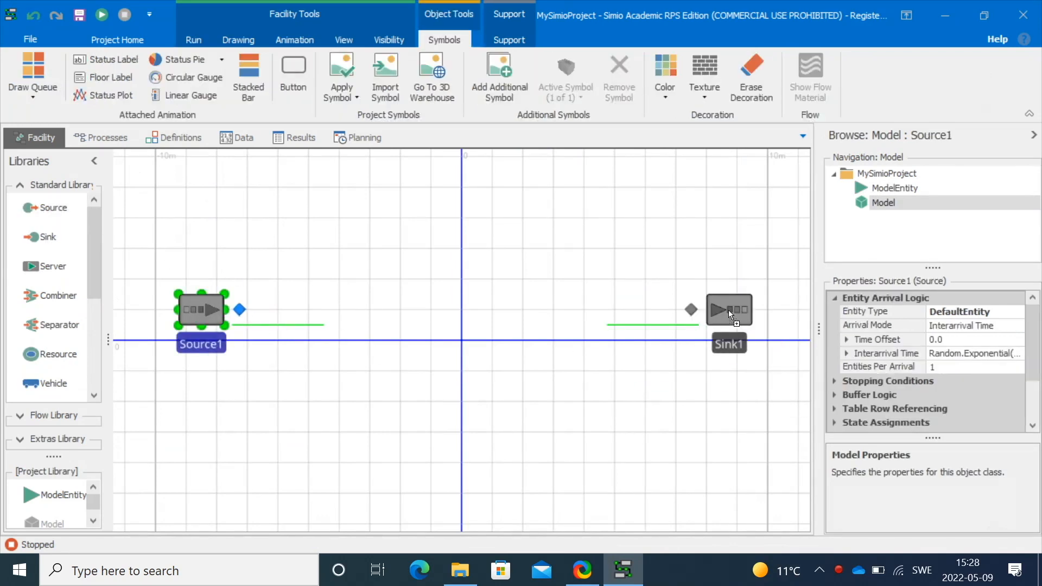
{"action": "left_click_drag", "start_coordinate": [97, 281], "coordinate": [93, 324]}
{"action": "left_click_drag", "start_coordinate": [39, 287], "coordinate": [210, 207]}
{"action": "left_click", "coordinate": [215, 240]}
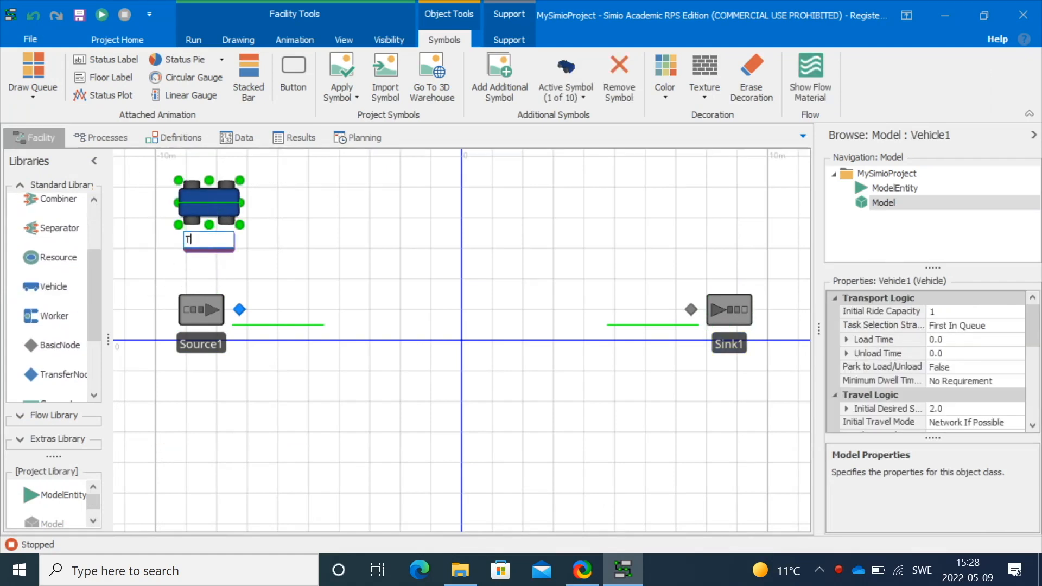
{"action": "left_click", "coordinate": [398, 257]}
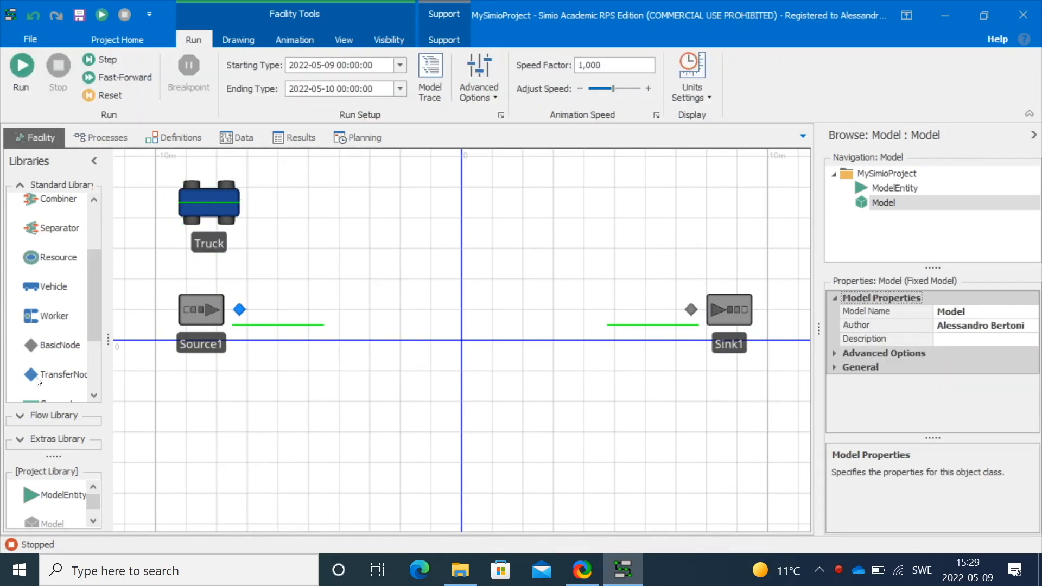
Place five transfer nodes, three above and two below the line between Source1 and Sink1
{"action": "left_click_drag", "start_coordinate": [54, 374], "coordinate": [315, 233]}
{"action": "left_click_drag", "start_coordinate": [42, 374], "coordinate": [442, 222]}
{"action": "left_click_drag", "start_coordinate": [37, 378], "coordinate": [548, 245]}
{"action": "left_click_drag", "start_coordinate": [45, 382], "coordinate": [551, 410]}
{"action": "left_click_drag", "start_coordinate": [67, 379], "coordinate": [369, 408]}
{"action": "scroll", "coordinate": [54, 347], "scroll_direction": "down", "scroll_amount": 3}
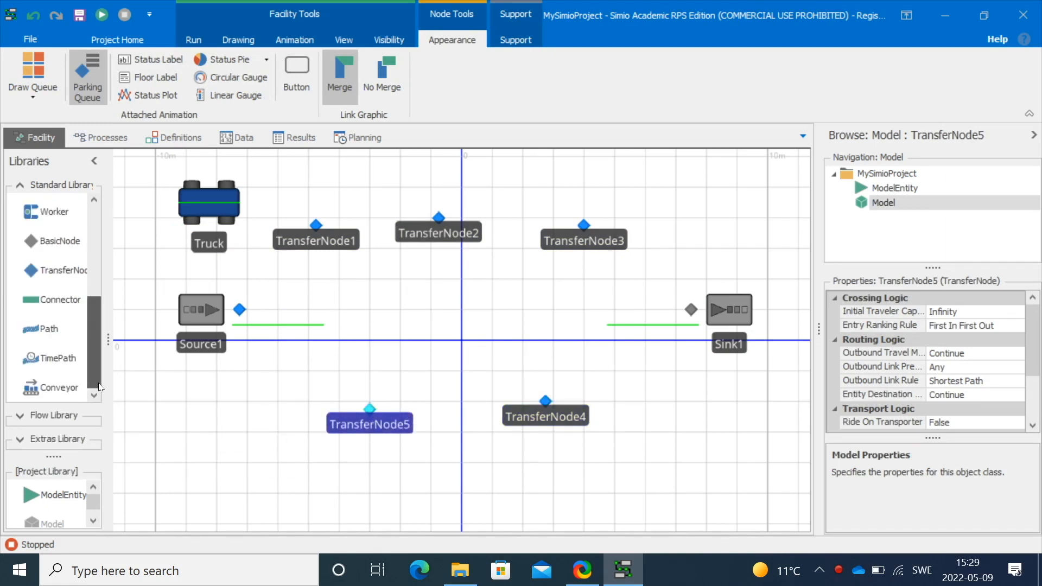
Draw paths forming a loop from Source1 through TransferNode1–3 to Sink1, then through TransferNode4–5 back to Source1
{"action": "left_click", "coordinate": [239, 309]}
{"action": "left_click", "coordinate": [313, 222]}
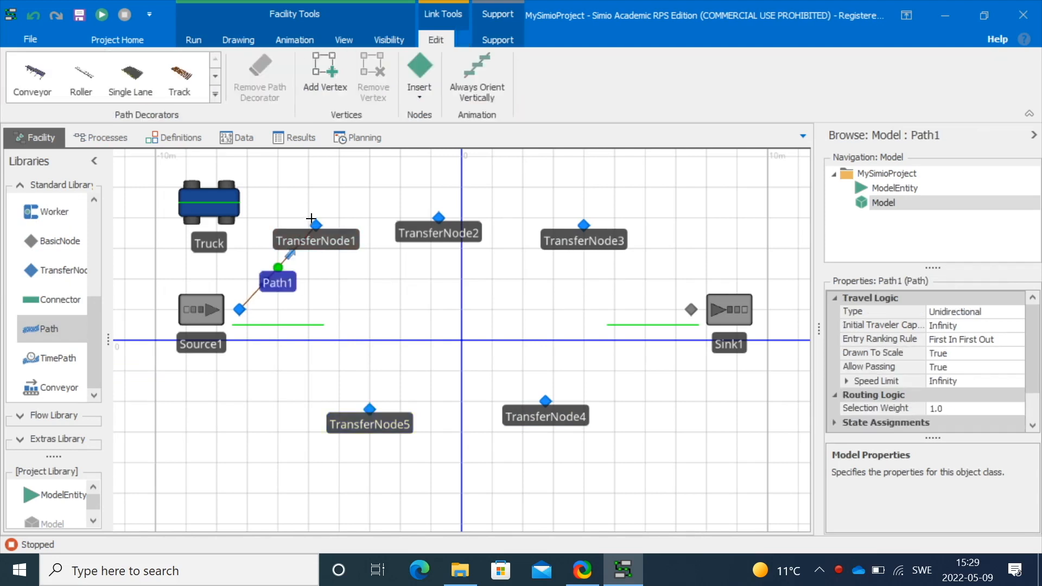
{"action": "left_click", "coordinate": [436, 212]}
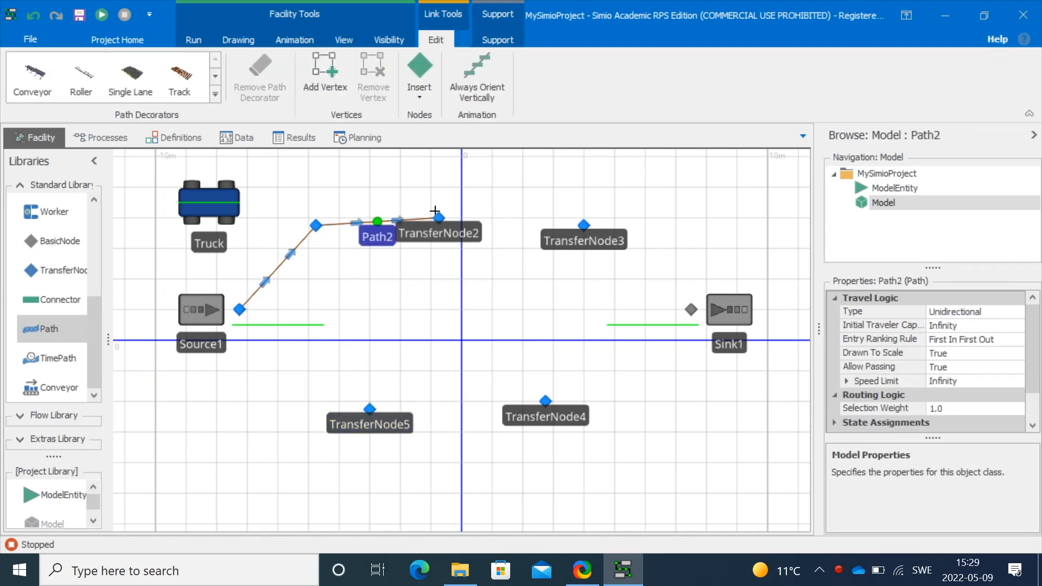
{"action": "left_click", "coordinate": [581, 220]}
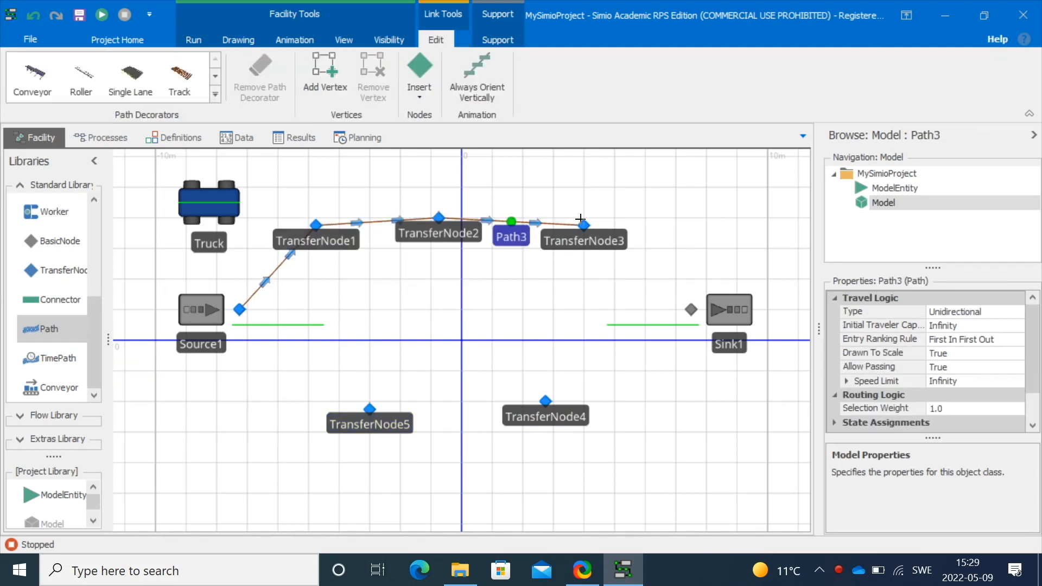
{"action": "left_click", "coordinate": [689, 303]}
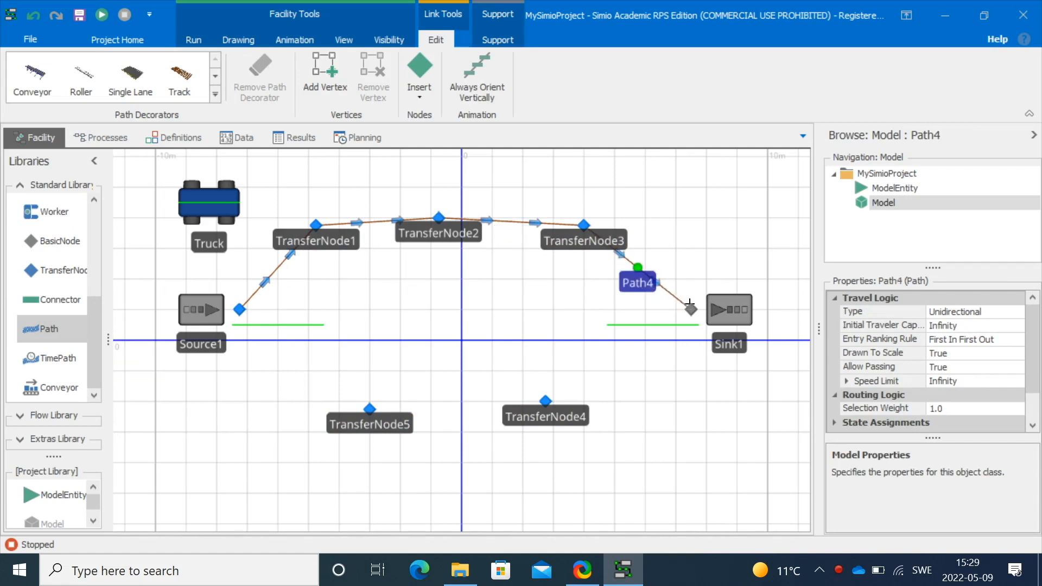
{"action": "left_click", "coordinate": [539, 399]}
{"action": "left_click", "coordinate": [364, 404]}
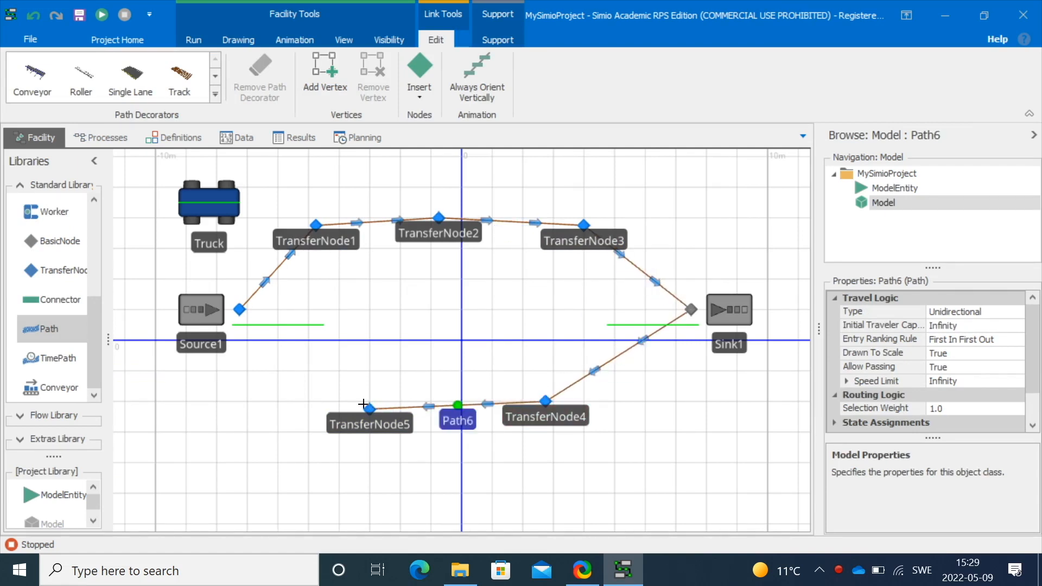
{"action": "left_click", "coordinate": [237, 303]}
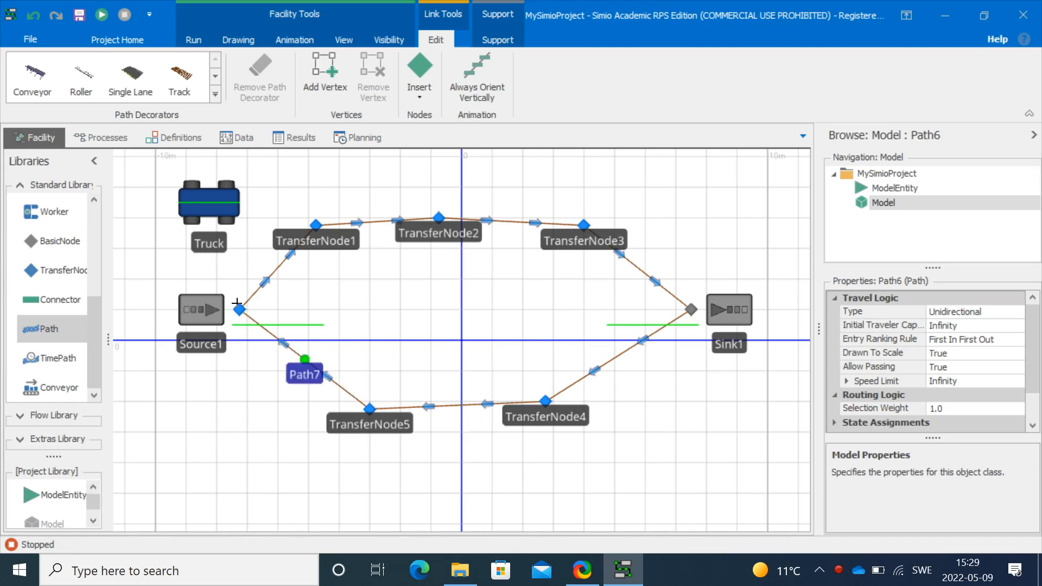
{"action": "left_click", "coordinate": [263, 395]}
Set Source1's output node Entity Destination Type to Specific with Node Name Input@Sink1
{"action": "left_click", "coordinate": [240, 310]}
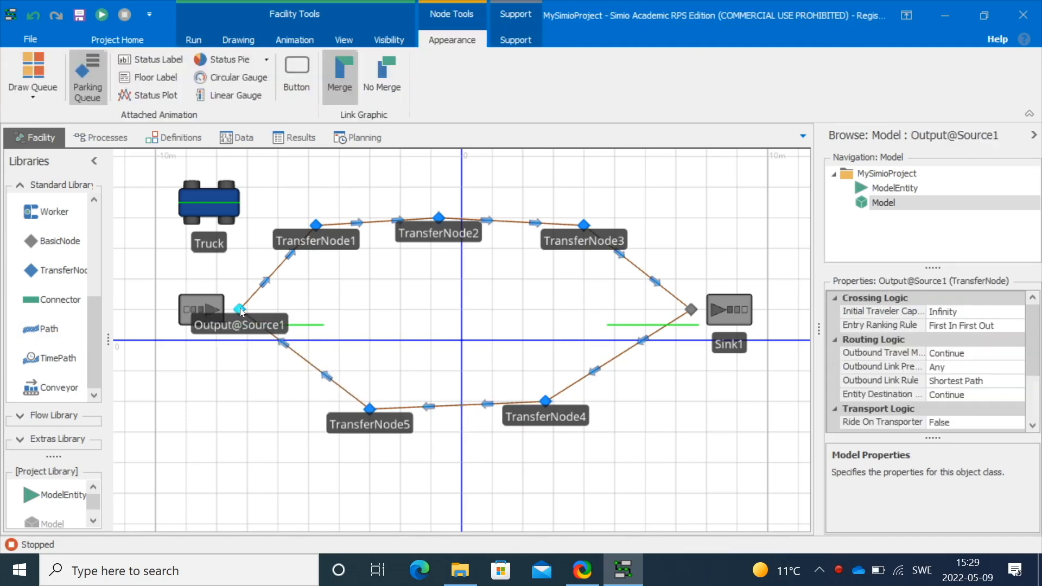
{"action": "left_click", "coordinate": [971, 403]}
{"action": "left_click", "coordinate": [1017, 395]}
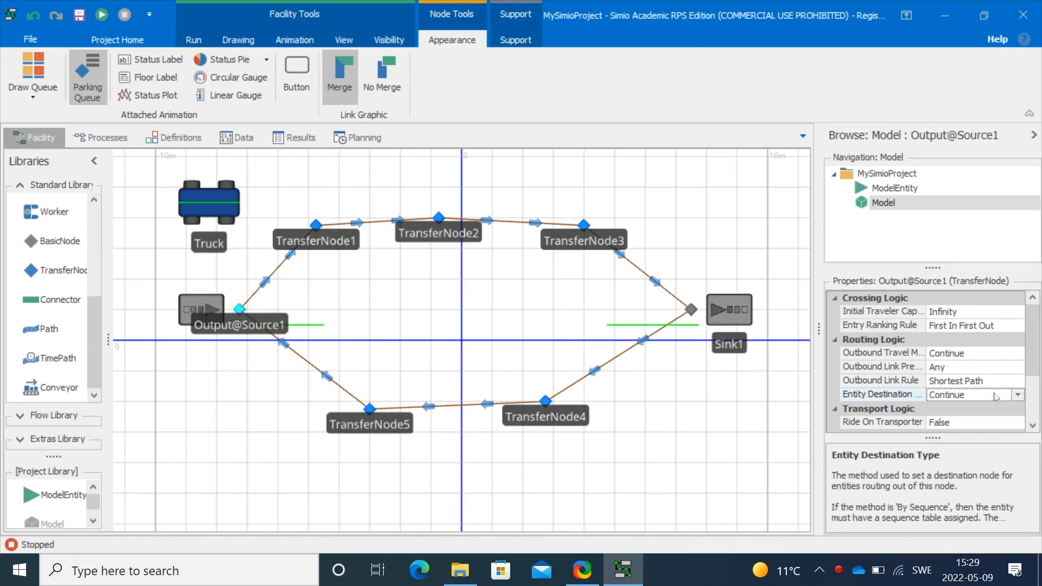
{"action": "left_click", "coordinate": [1017, 394]}
{"action": "left_click", "coordinate": [973, 453]}
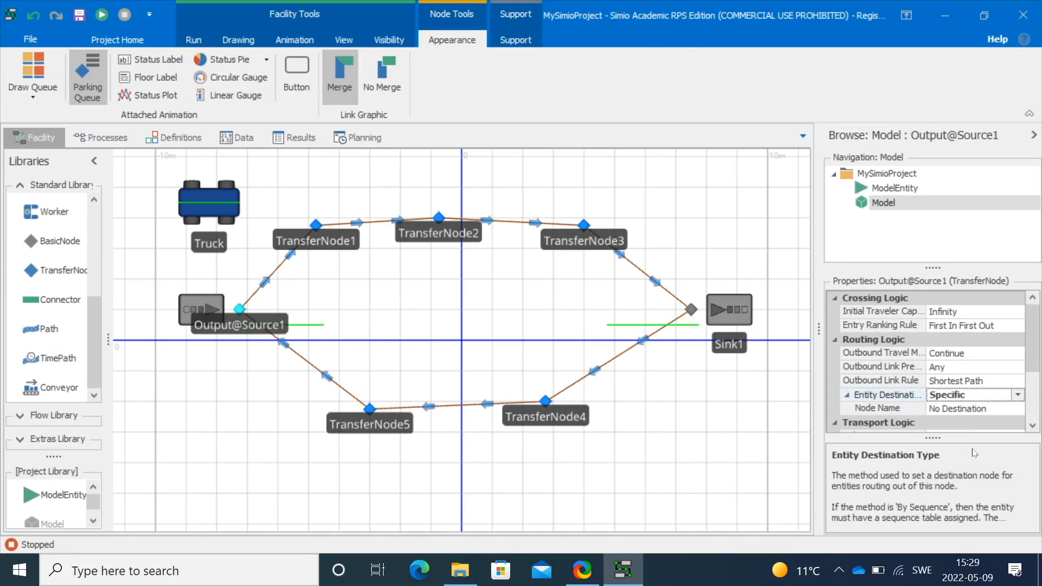
{"action": "left_click", "coordinate": [983, 411]}
{"action": "left_click", "coordinate": [1017, 409]}
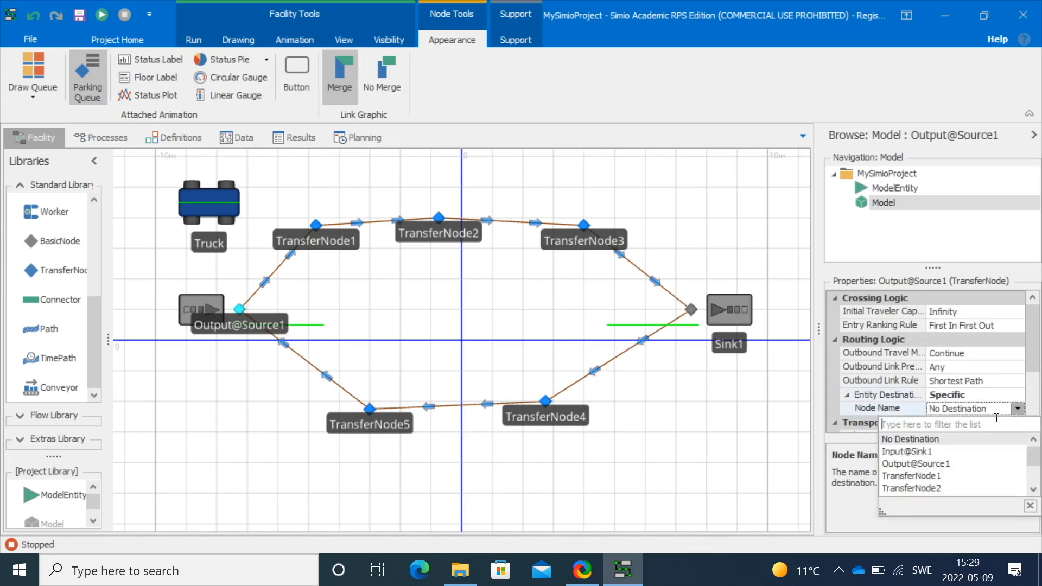
{"action": "left_click", "coordinate": [945, 452]}
Make entities at Source1's output node ride on a transporter, choosing Truck as the Transporter Name
{"action": "scroll", "coordinate": [958, 377], "scroll_direction": "down", "scroll_amount": 3}
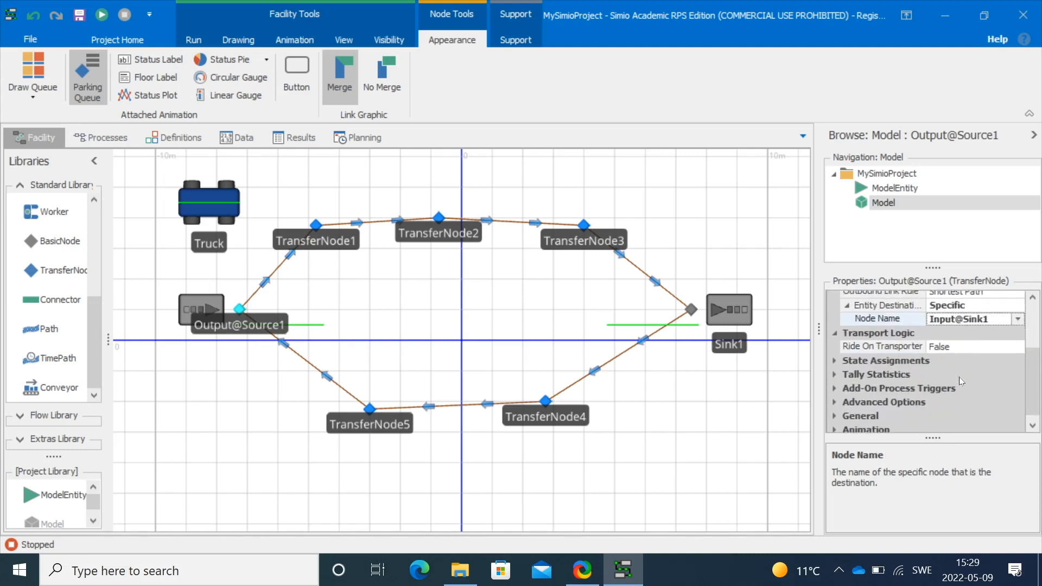
{"action": "left_click", "coordinate": [961, 341]}
{"action": "left_click", "coordinate": [972, 357]}
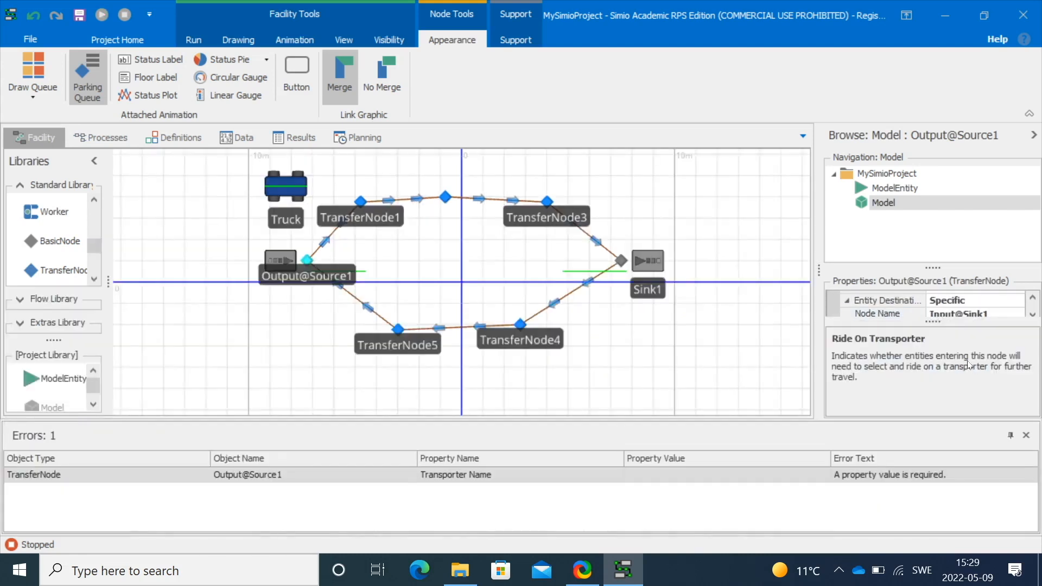
{"action": "left_click_drag", "start_coordinate": [932, 267], "coordinate": [932, 219]}
{"action": "scroll", "coordinate": [958, 288], "scroll_direction": "down", "scroll_amount": 4}
{"action": "left_click_drag", "start_coordinate": [930, 321], "coordinate": [931, 375]}
{"action": "scroll", "coordinate": [950, 319], "scroll_direction": "up", "scroll_amount": 2}
{"action": "left_click", "coordinate": [958, 320]}
{"action": "left_click", "coordinate": [1017, 320]}
{"action": "left_click", "coordinate": [920, 364]}
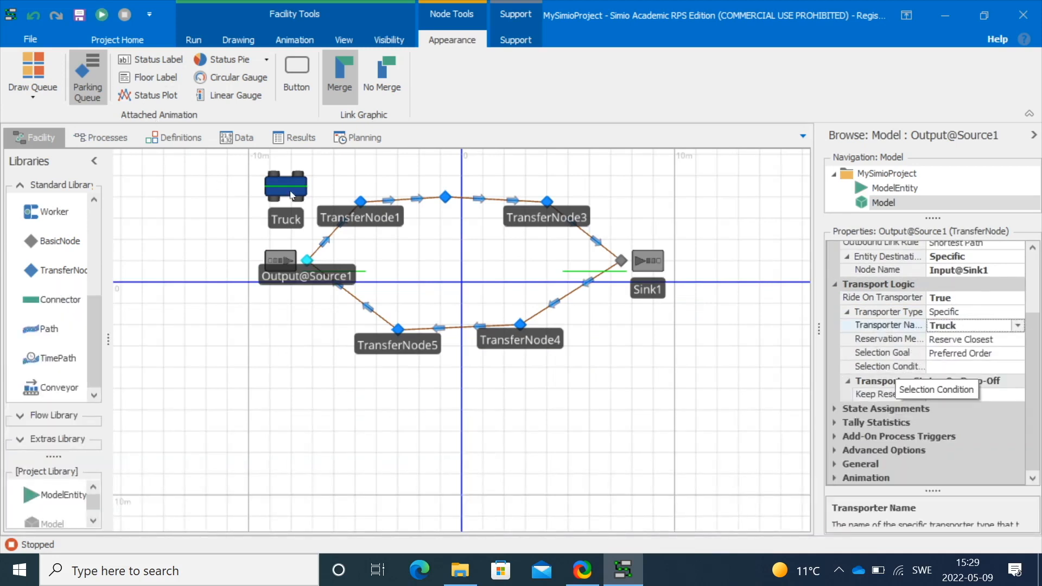
Set the Truck's Initial Ride Capacity to 5 and Minimum Dwell Time Type to Dwell Until Full
{"action": "left_click", "coordinate": [299, 179]}
{"action": "left_click", "coordinate": [951, 261]}
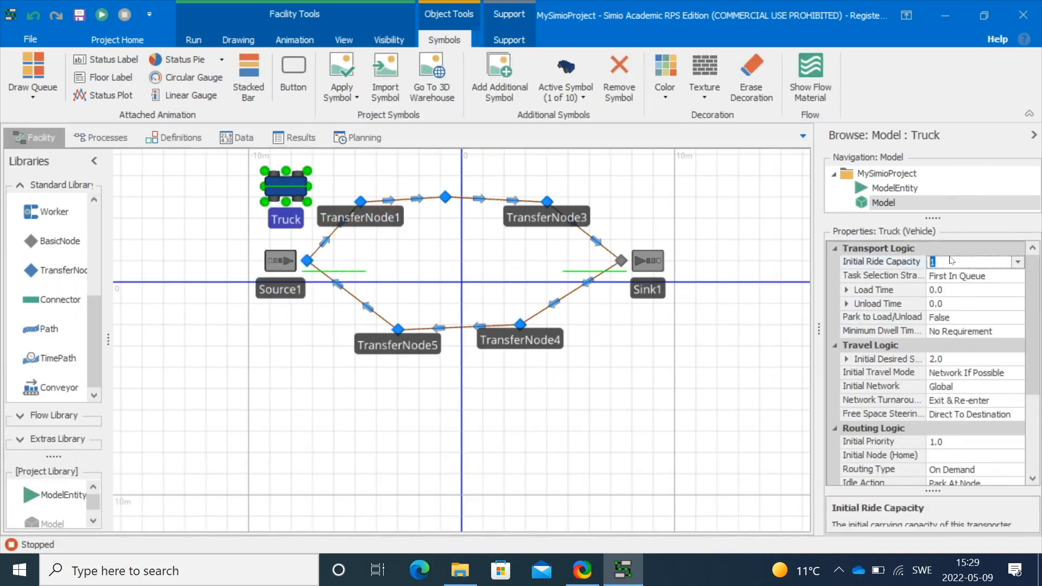
{"action": "type", "text": "5"}
{"action": "left_click", "coordinate": [990, 333]}
{"action": "left_click", "coordinate": [992, 356]}
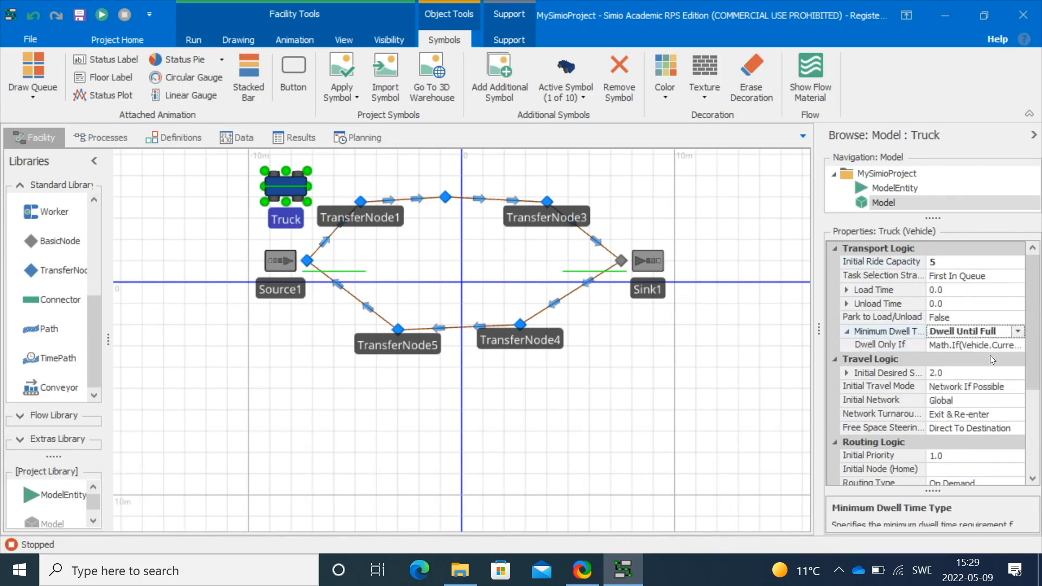
Run the model and move Source1 further left and Sink1 further right
{"action": "left_click", "coordinate": [290, 387]}
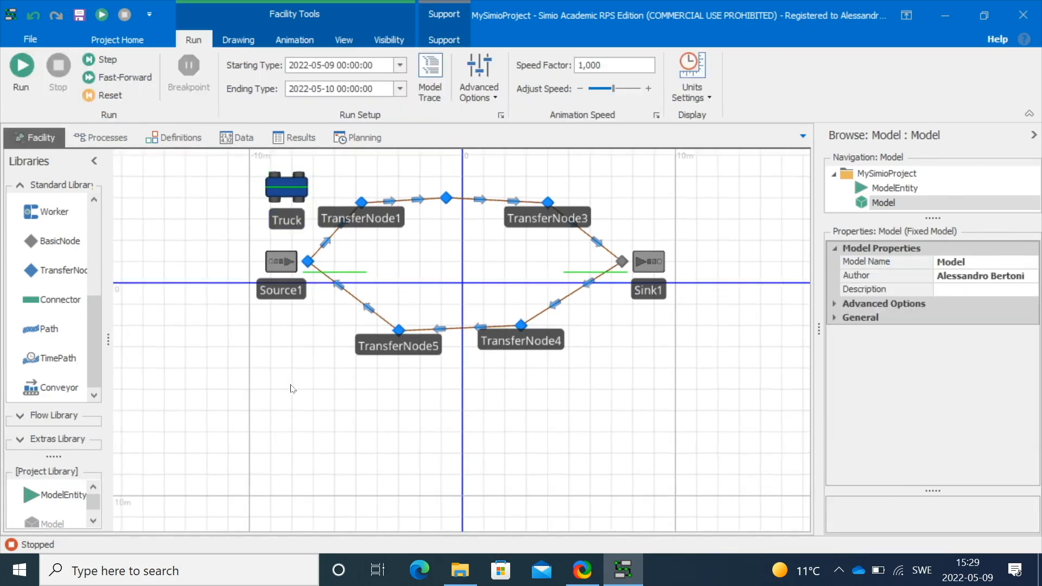
{"action": "left_click", "coordinate": [22, 71]}
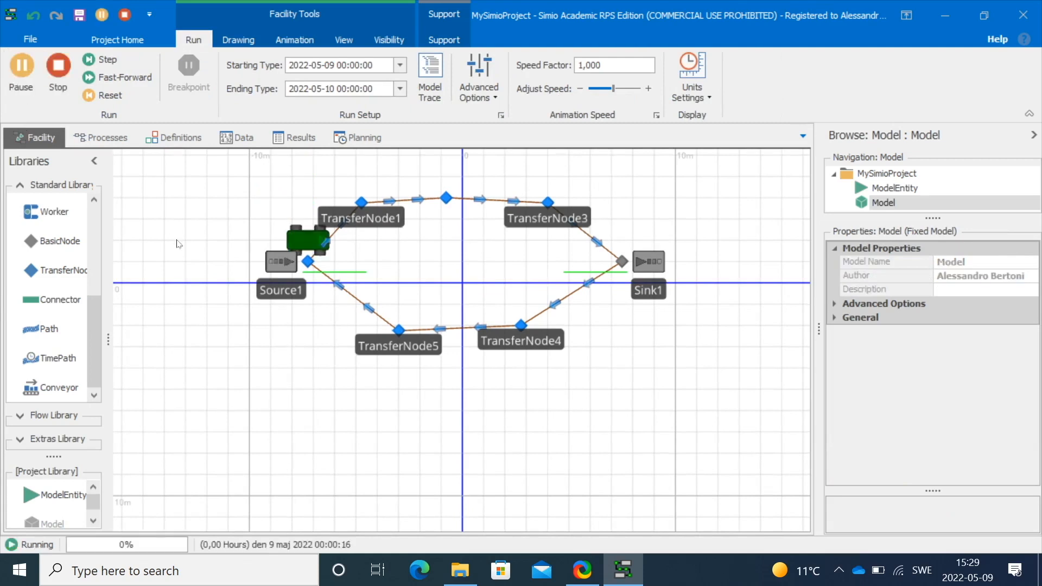
{"action": "left_click_drag", "start_coordinate": [281, 271], "coordinate": [163, 262]}
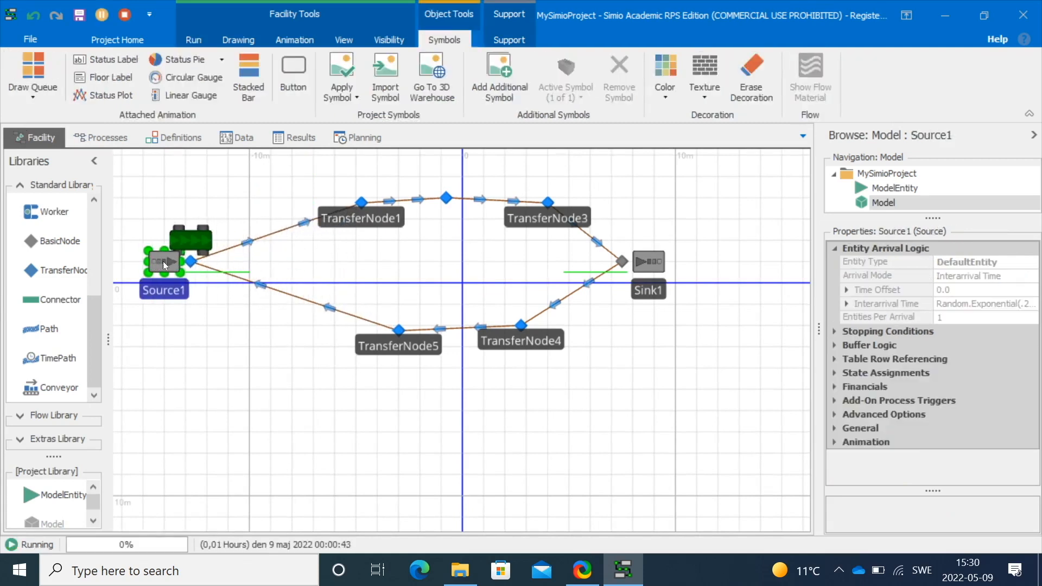
{"action": "left_click_drag", "start_coordinate": [637, 272], "coordinate": [758, 271]}
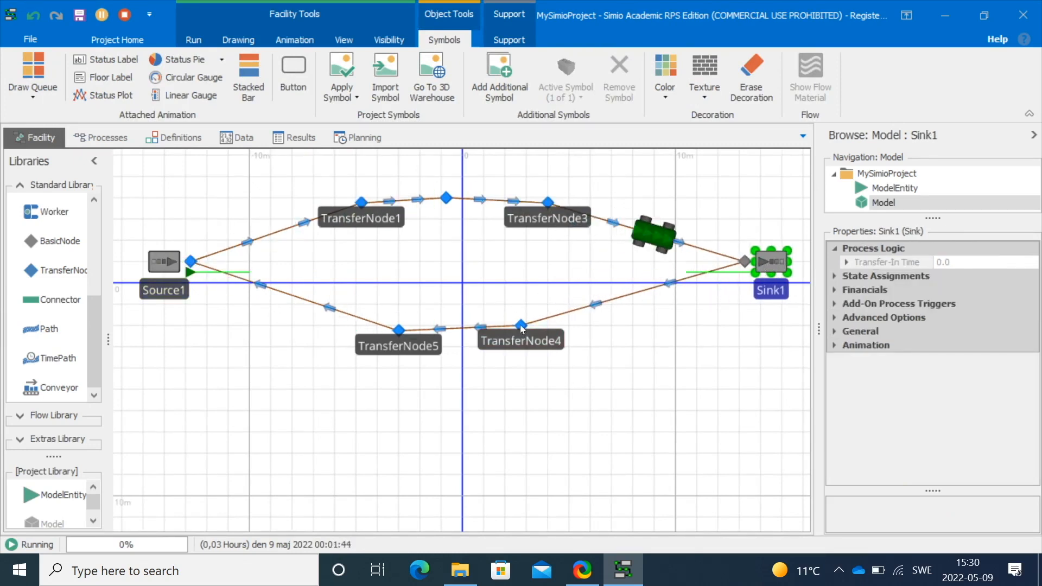
Move TransferNode4 and TransferNode5 lower to widen the bottom of the loop
{"action": "left_click_drag", "start_coordinate": [521, 325], "coordinate": [515, 410]}
{"action": "left_click_drag", "start_coordinate": [399, 329], "coordinate": [324, 421]}
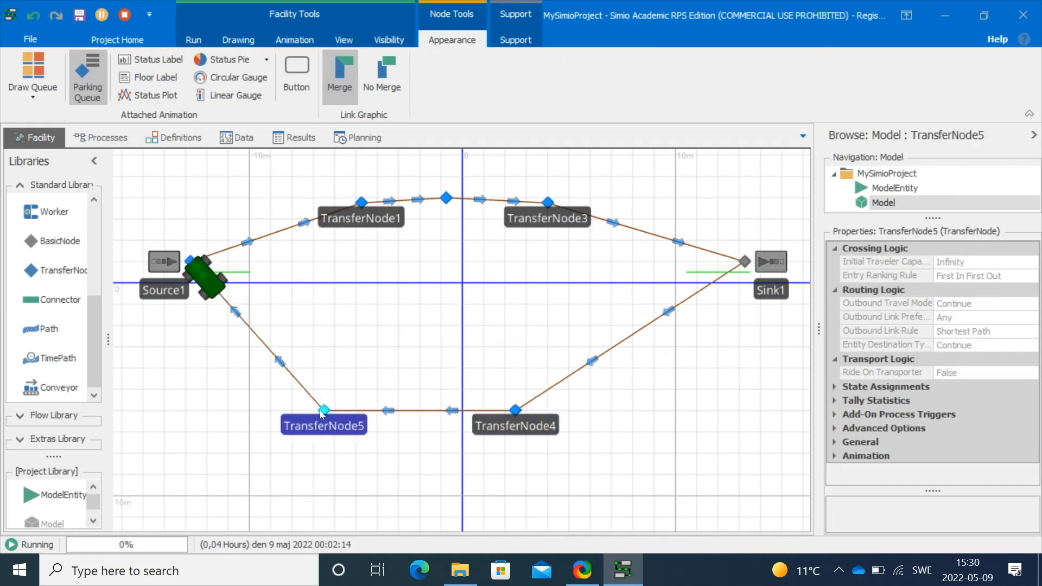
Raise TransferNode3, drop TransferNode2 down to the horizontal axis, and stop the run
{"action": "left_click", "coordinate": [547, 202]}
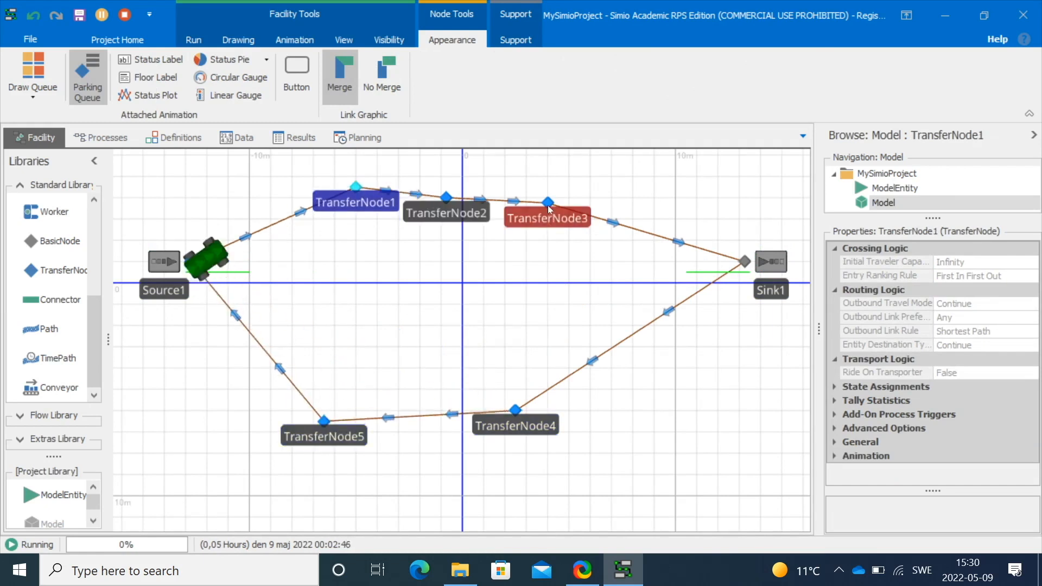
{"action": "left_click_drag", "start_coordinate": [547, 202], "coordinate": [580, 186]}
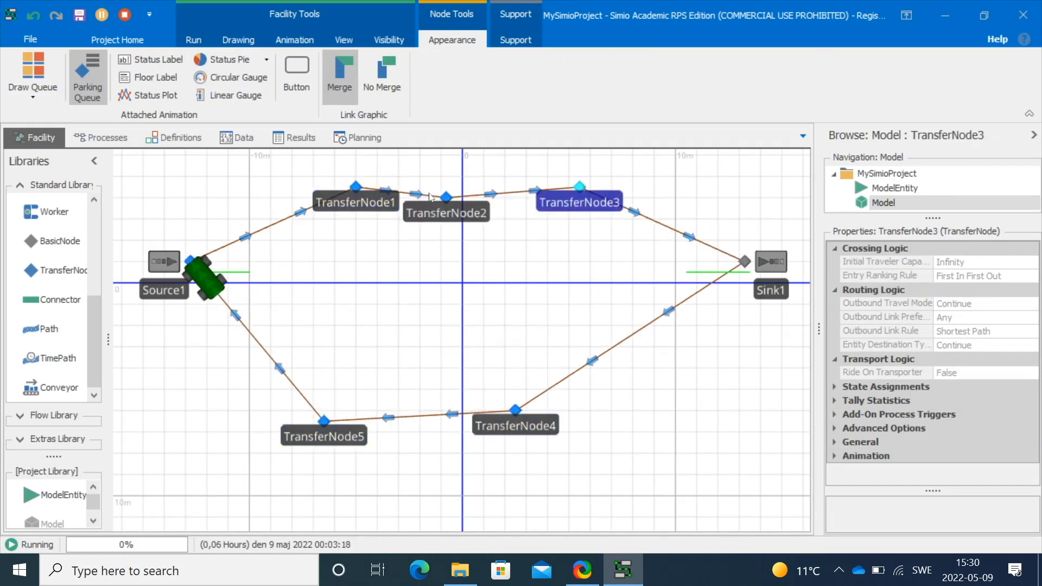
{"action": "left_click_drag", "start_coordinate": [446, 196], "coordinate": [473, 261]}
{"action": "left_click", "coordinate": [412, 341]}
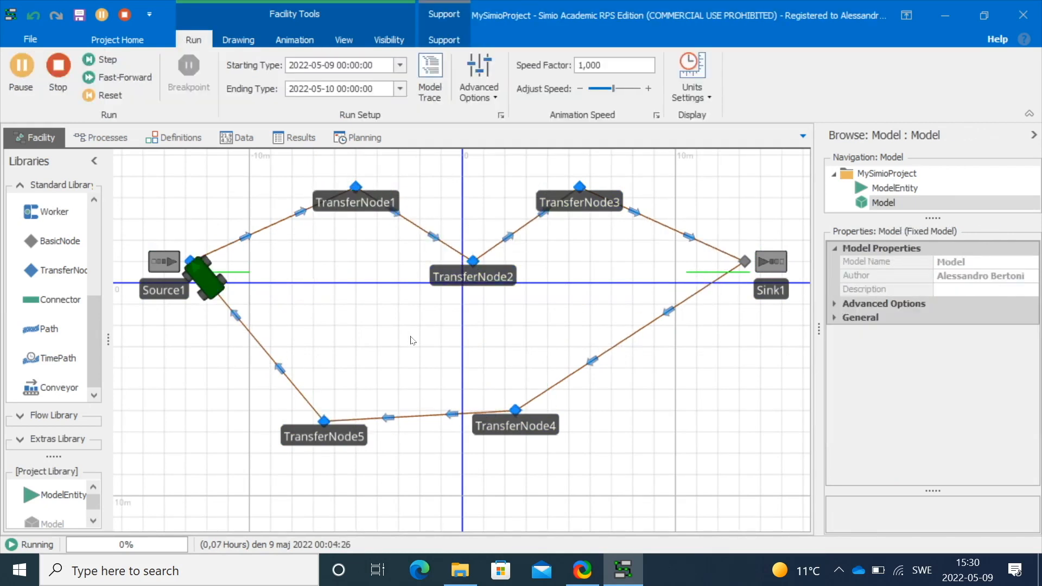
{"action": "left_click", "coordinate": [60, 66]}
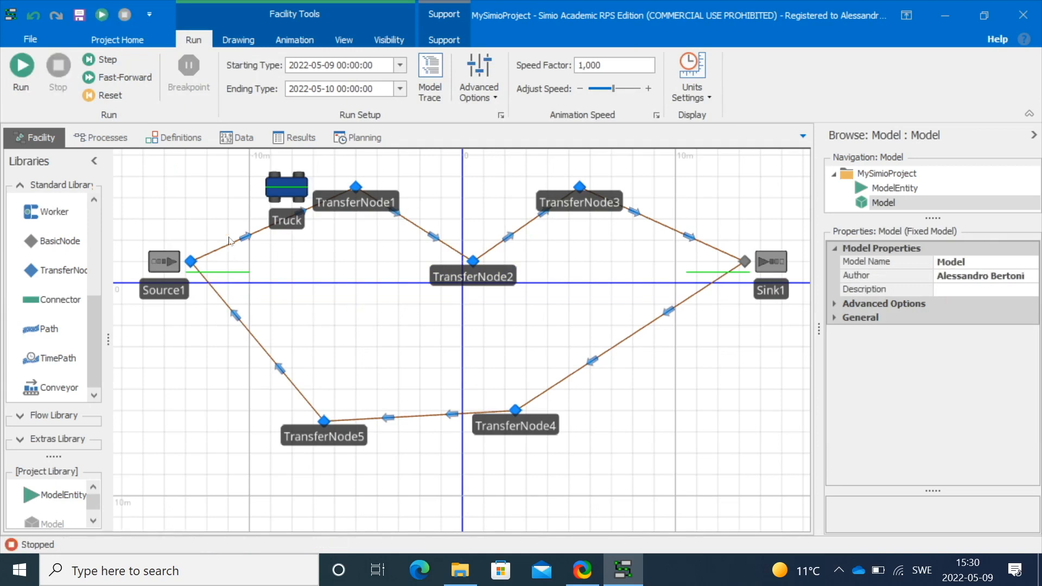
Add a Real state variable to the model and name it Power
{"action": "left_click", "coordinate": [188, 139]}
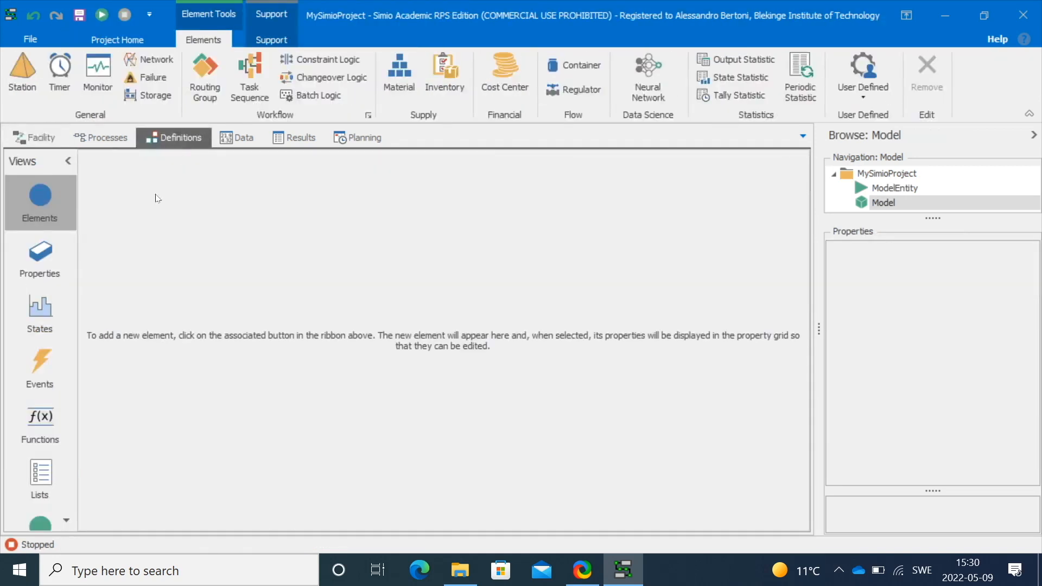
{"action": "left_click", "coordinate": [40, 312]}
{"action": "left_click", "coordinate": [22, 76]}
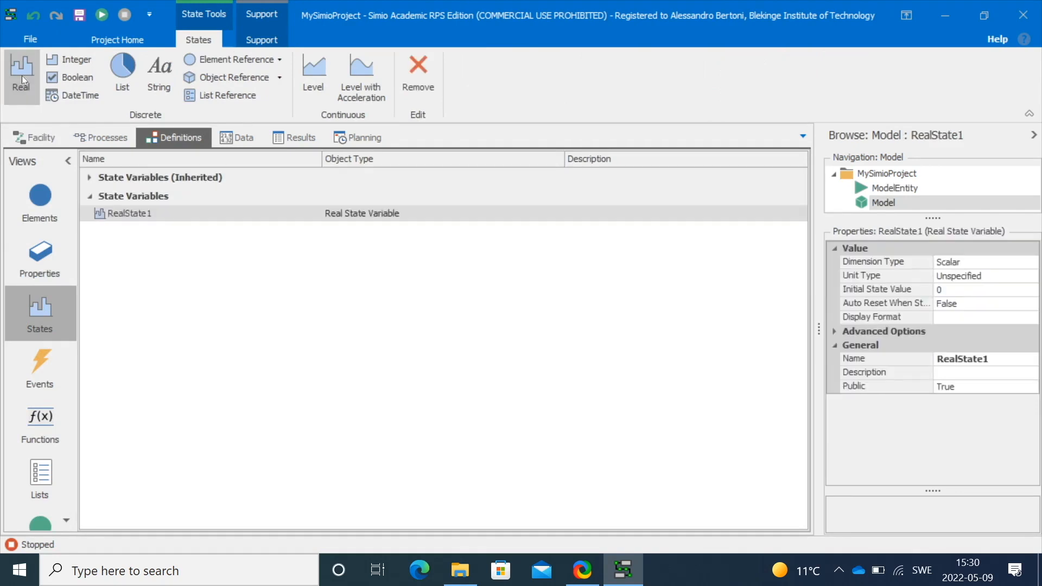
{"action": "left_click", "coordinate": [1001, 359]}
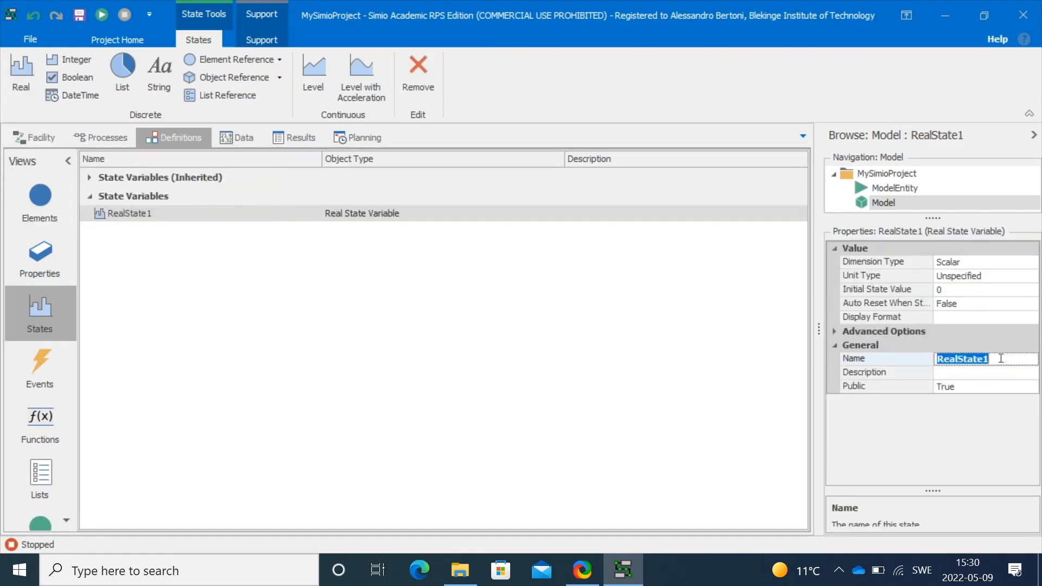
{"action": "type", "text": "Power"}
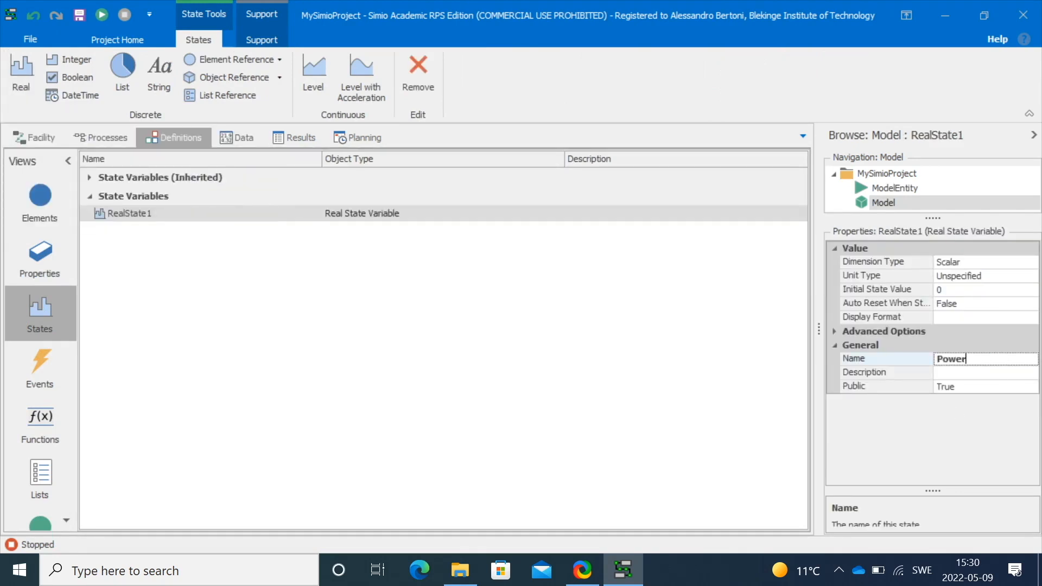
{"action": "left_click", "coordinate": [729, 349]}
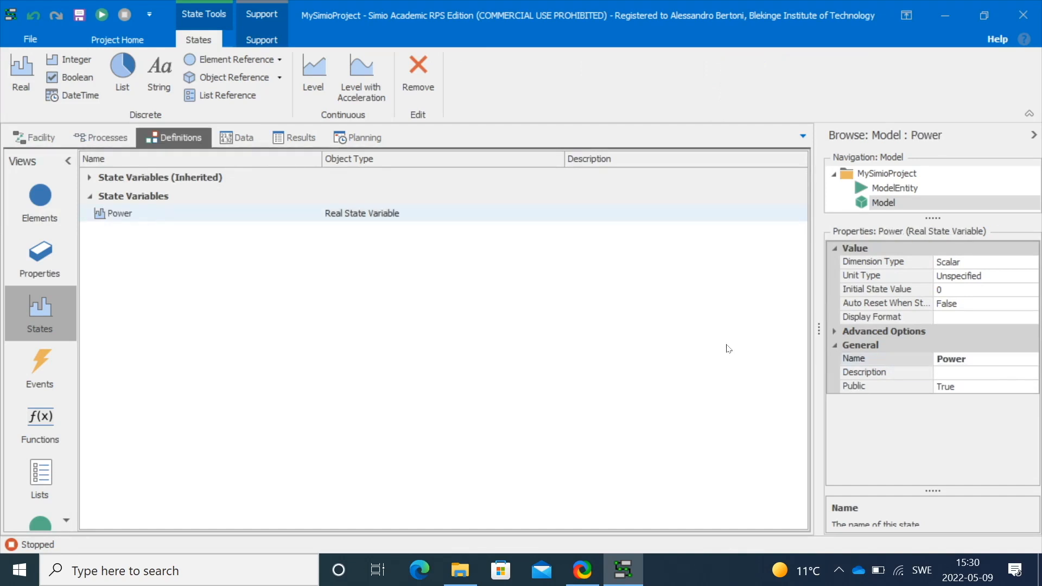
Add an On Entering state assignment to Path1 from Source1, choosing Power as the state variable
{"action": "left_click", "coordinate": [39, 138]}
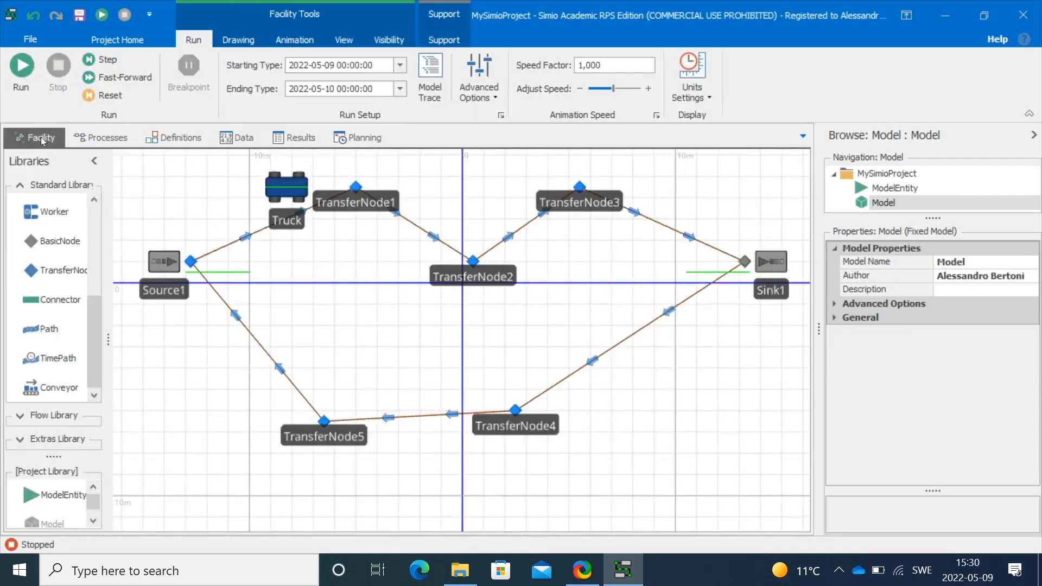
{"action": "left_click", "coordinate": [228, 253]}
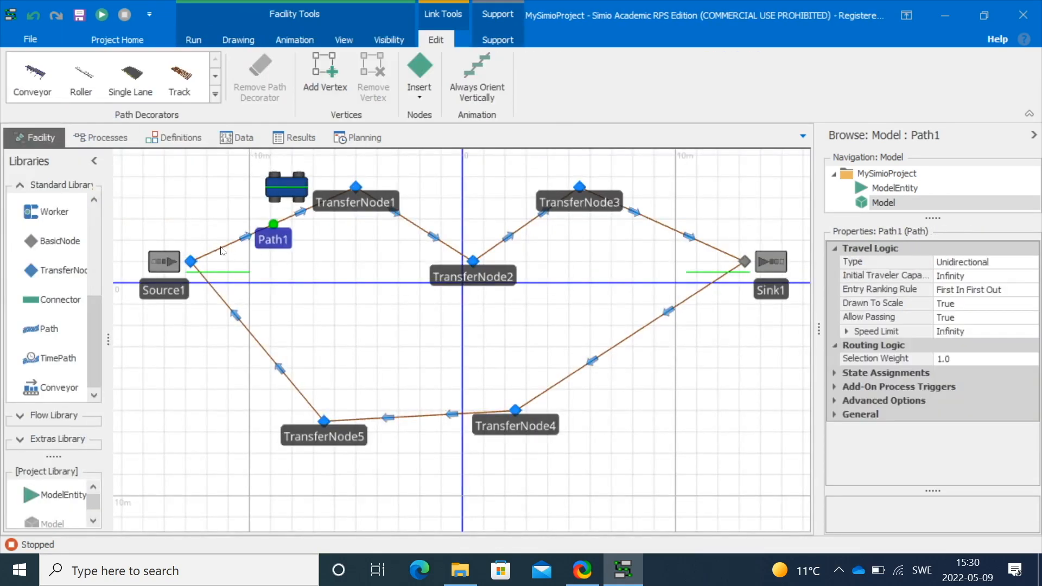
{"action": "left_click", "coordinate": [834, 373]}
{"action": "left_click", "coordinate": [990, 391]}
{"action": "left_click", "coordinate": [1031, 387]}
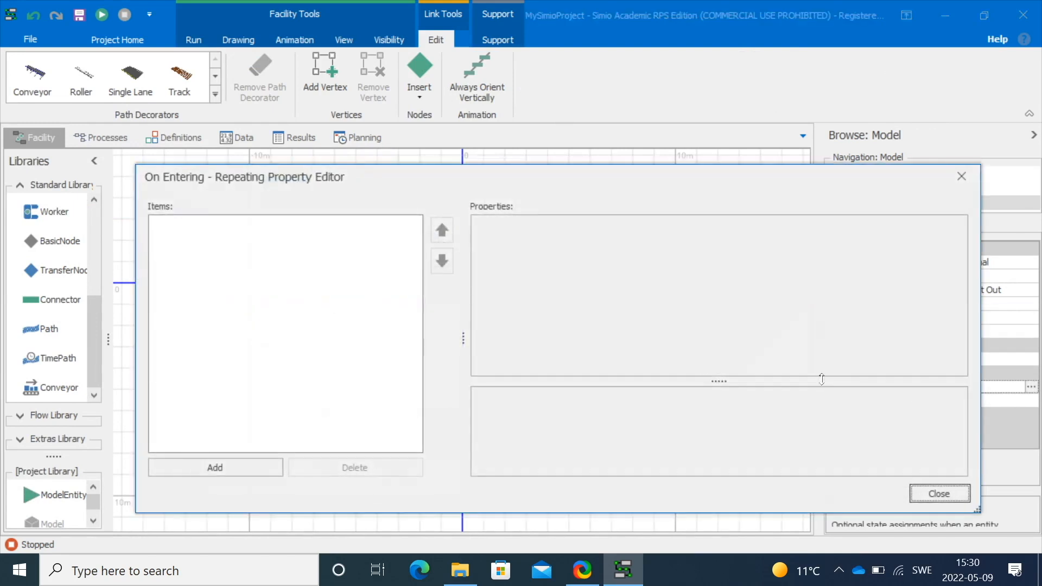
{"action": "left_click", "coordinate": [257, 463]}
{"action": "left_click", "coordinate": [800, 234]}
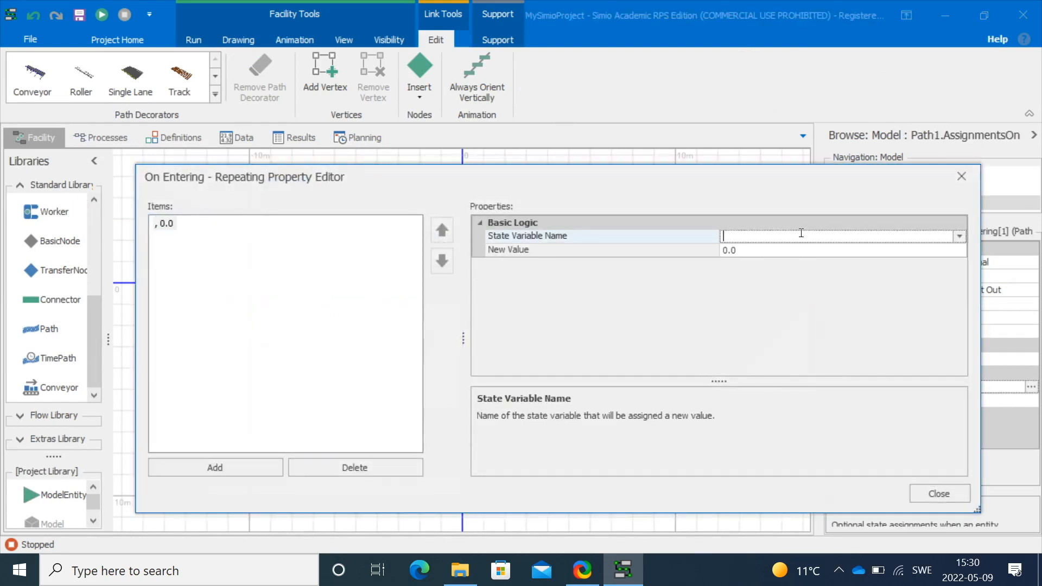
{"action": "left_click", "coordinate": [959, 237]}
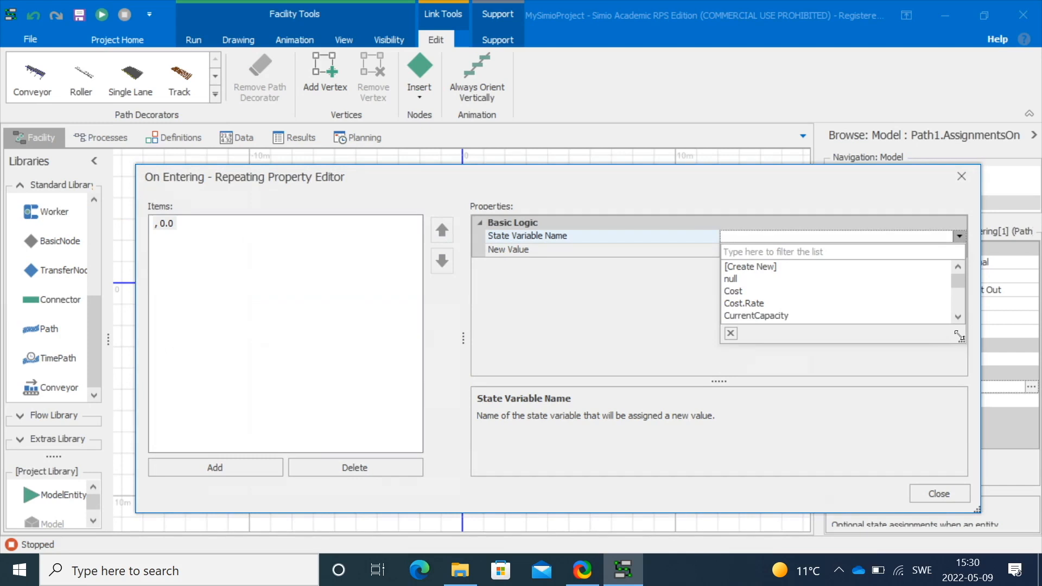
{"action": "left_click_drag", "start_coordinate": [964, 346], "coordinate": [952, 508]}
{"action": "scroll", "coordinate": [853, 402], "scroll_direction": "down", "scroll_amount": 3}
{"action": "scroll", "coordinate": [853, 402], "scroll_direction": "down", "scroll_amount": 15}
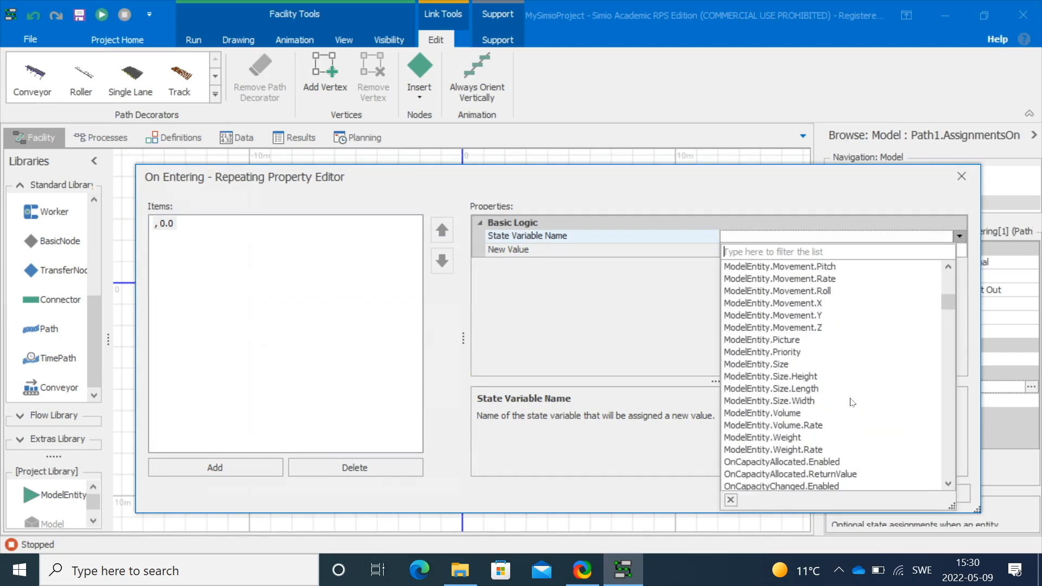
{"action": "scroll", "coordinate": [849, 402], "scroll_direction": "down", "scroll_amount": 9}
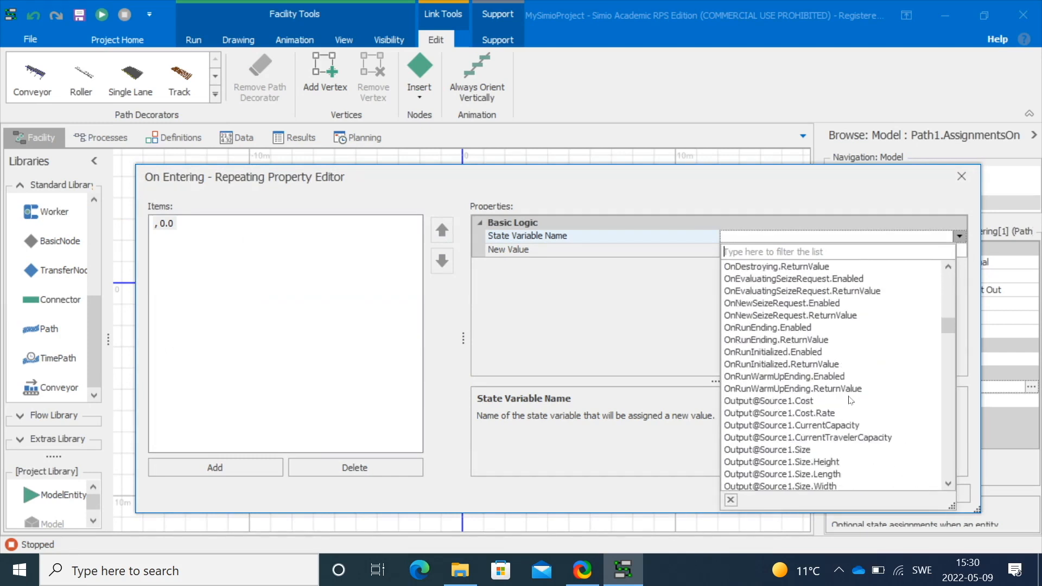
{"action": "scroll", "coordinate": [849, 394], "scroll_direction": "down", "scroll_amount": 12}
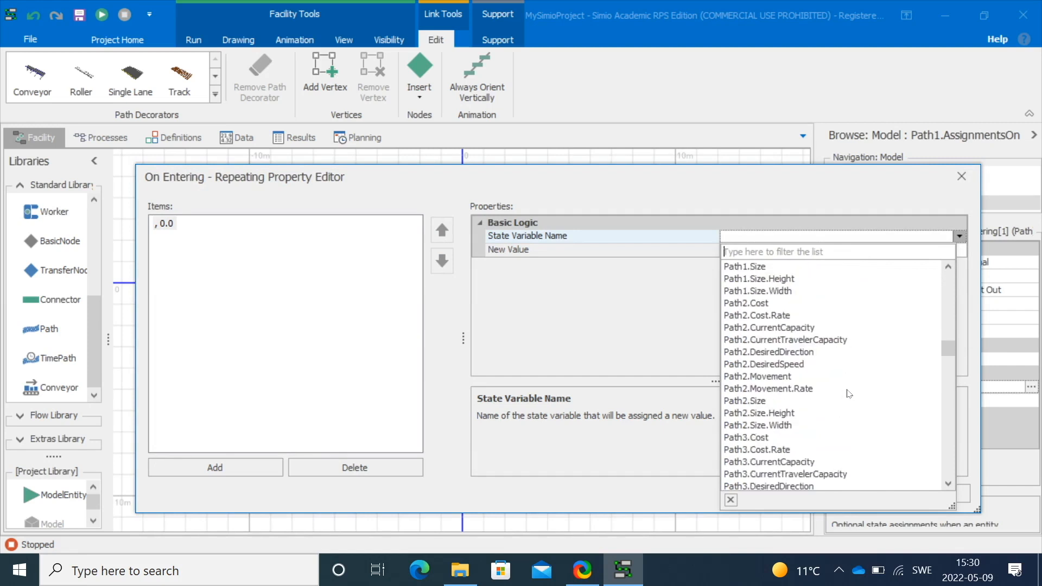
{"action": "scroll", "coordinate": [854, 392], "scroll_direction": "down", "scroll_amount": 8}
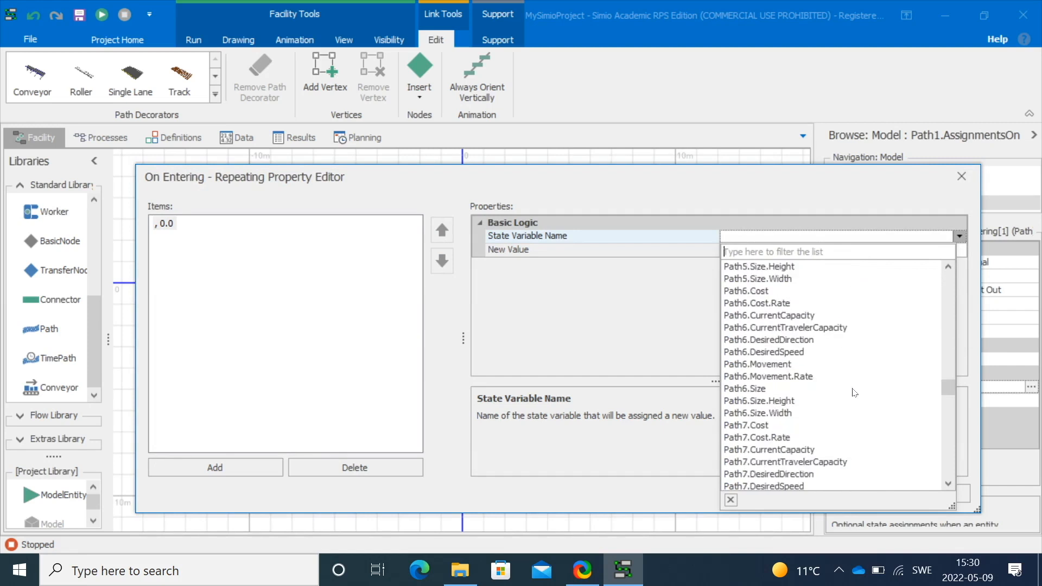
{"action": "left_click", "coordinate": [738, 449]}
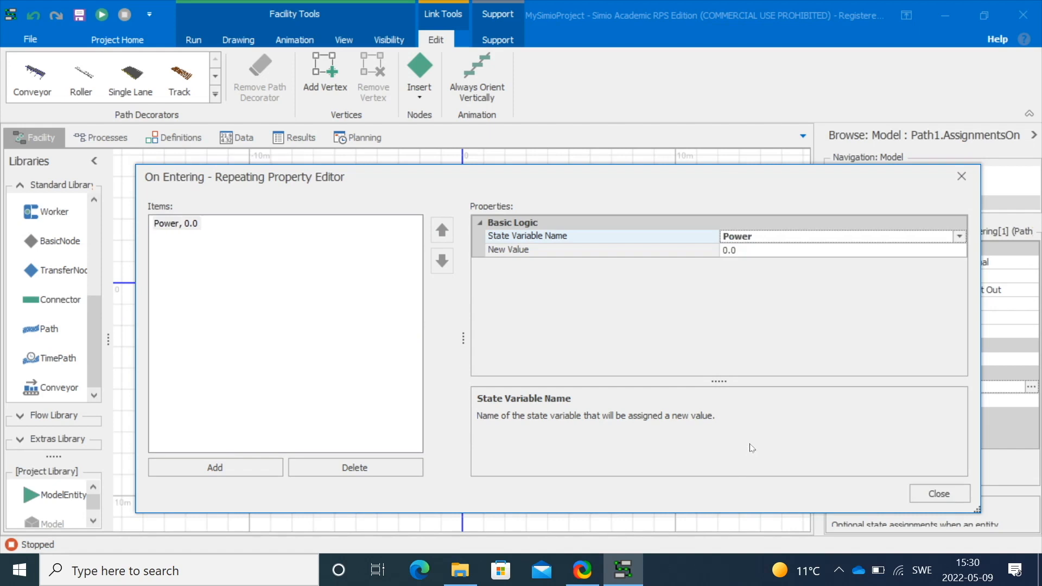
Set the assignment's New Value to 78 and close the editor
{"action": "left_click", "coordinate": [762, 235]}
{"action": "left_click", "coordinate": [761, 251]}
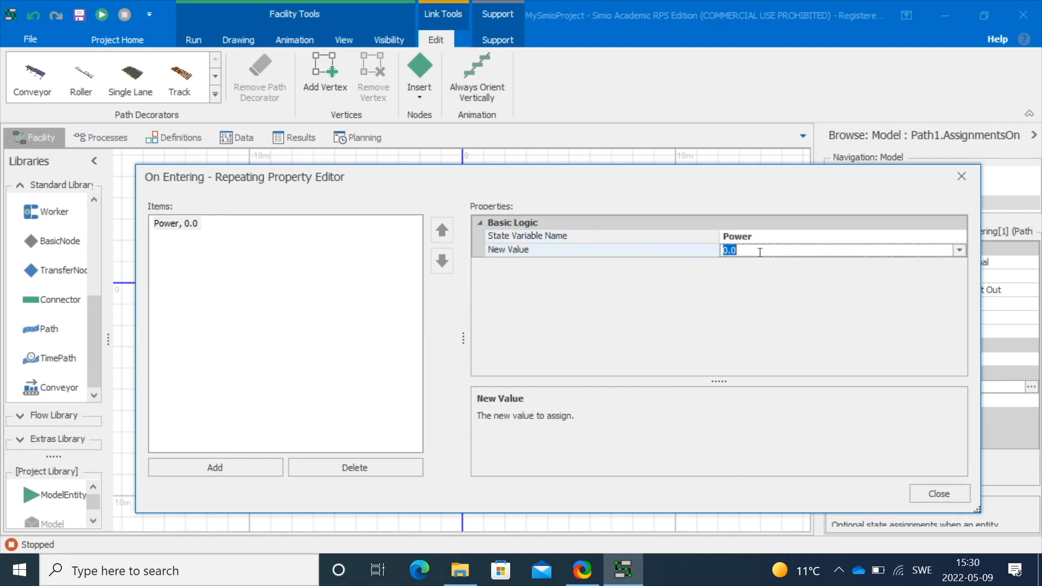
{"action": "type", "text": "78"}
{"action": "key", "text": "Return"}
{"action": "left_click", "coordinate": [954, 484]}
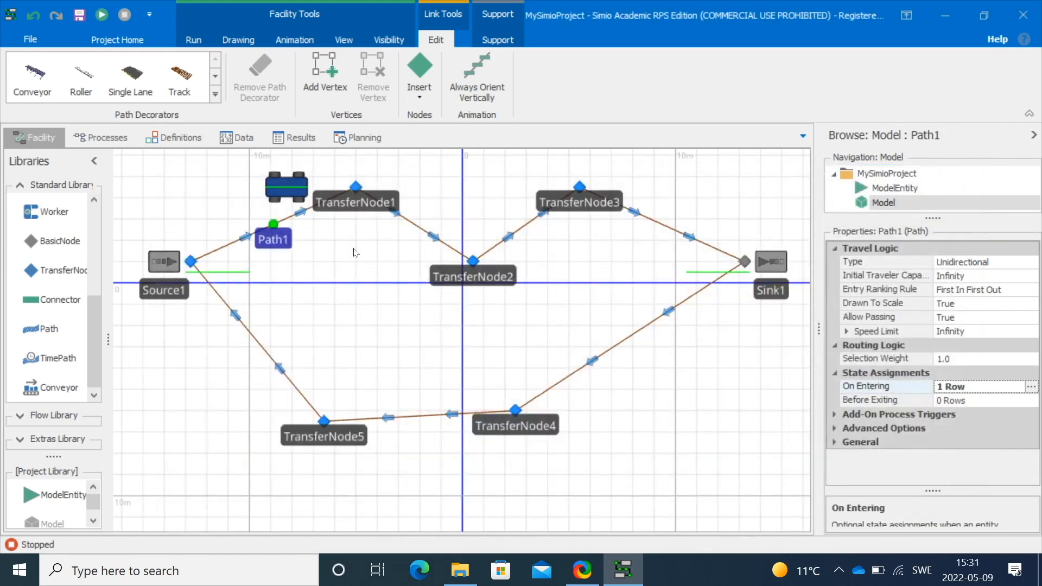
Add an On Entering state assignment to Path2 setting Power to 1.0
{"action": "left_click", "coordinate": [414, 225]}
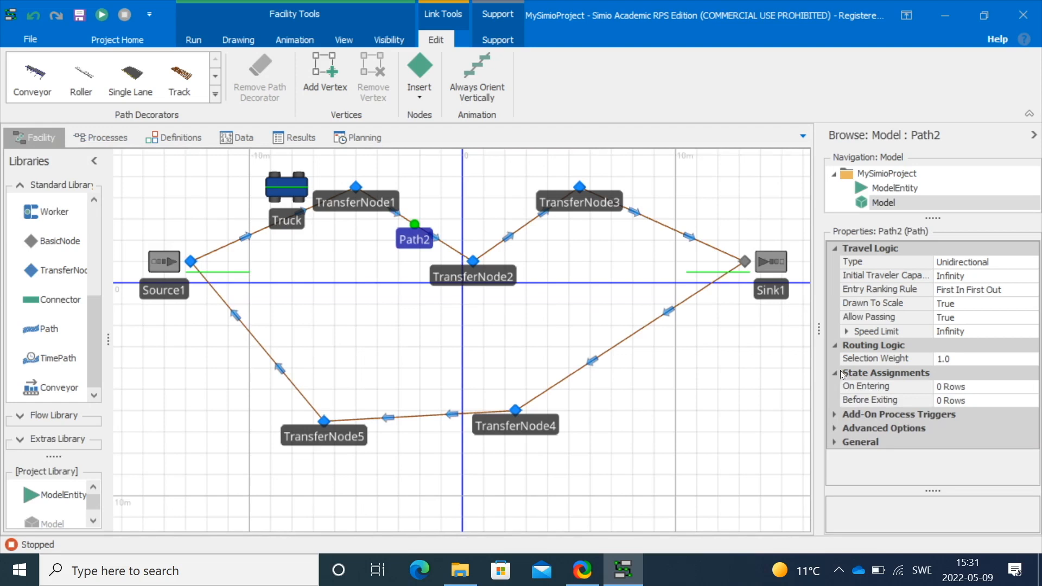
{"action": "left_click", "coordinate": [963, 386]}
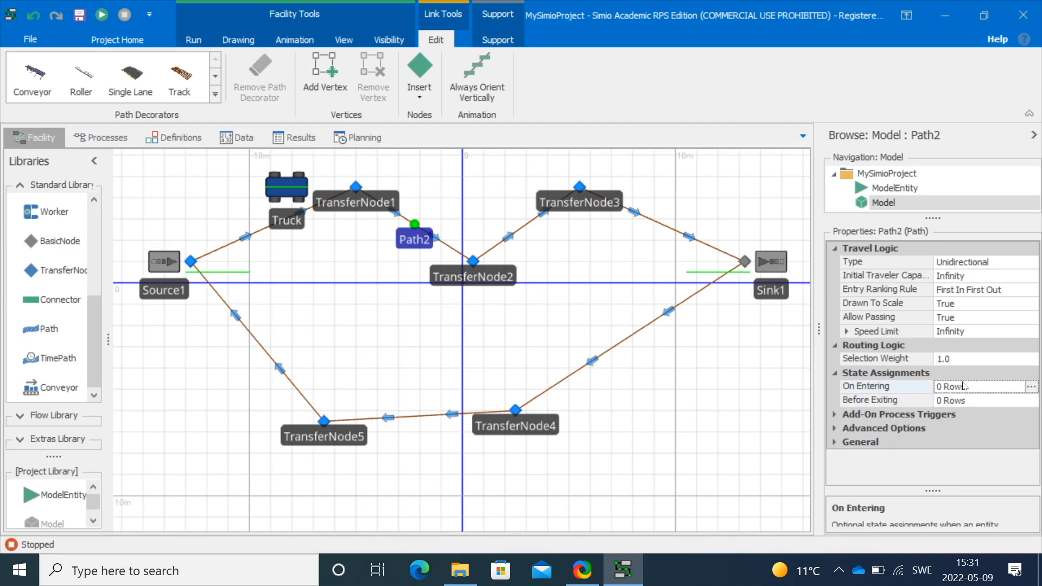
{"action": "left_click", "coordinate": [1030, 386]}
{"action": "left_click", "coordinate": [216, 466]}
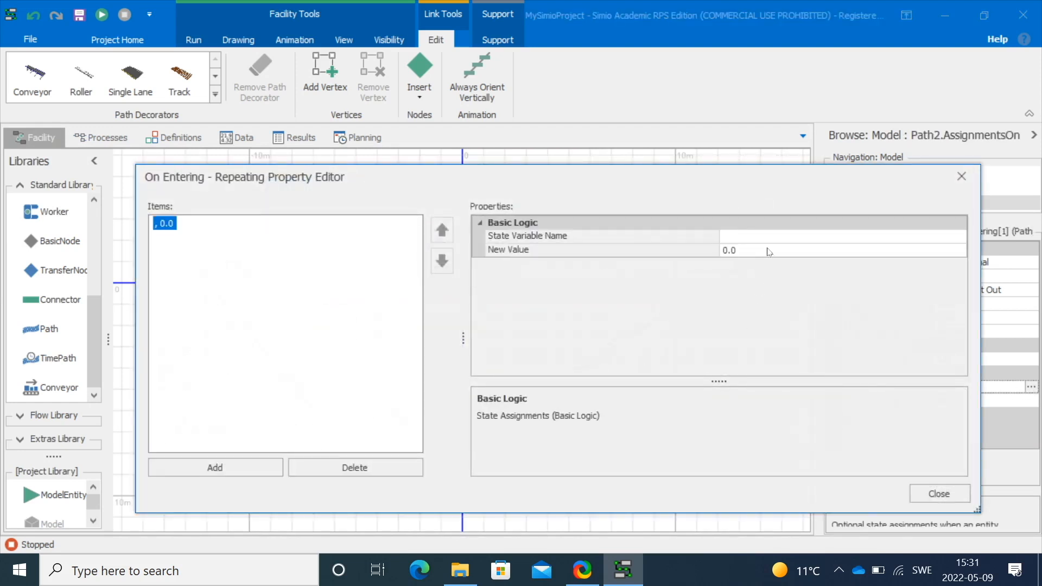
{"action": "left_click", "coordinate": [763, 236]}
{"action": "type", "text": "Power"}
{"action": "left_click", "coordinate": [762, 251]}
{"action": "type", "text": "1.0"}
{"action": "left_click", "coordinate": [938, 493]}
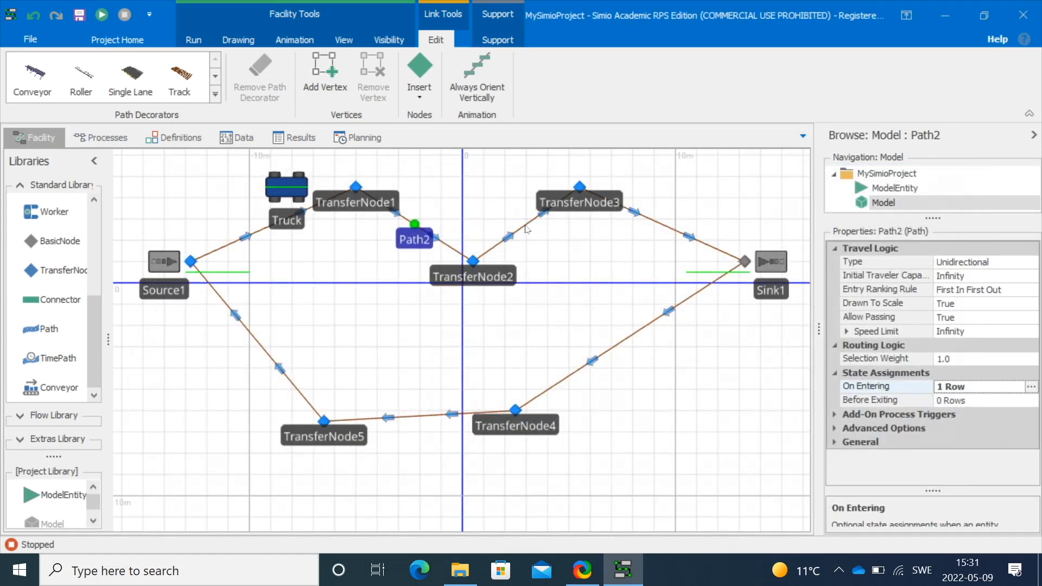
Add an On Entering state assignment to Path3 setting Power to 67
{"action": "left_click", "coordinate": [526, 226]}
{"action": "left_click", "coordinate": [835, 373]}
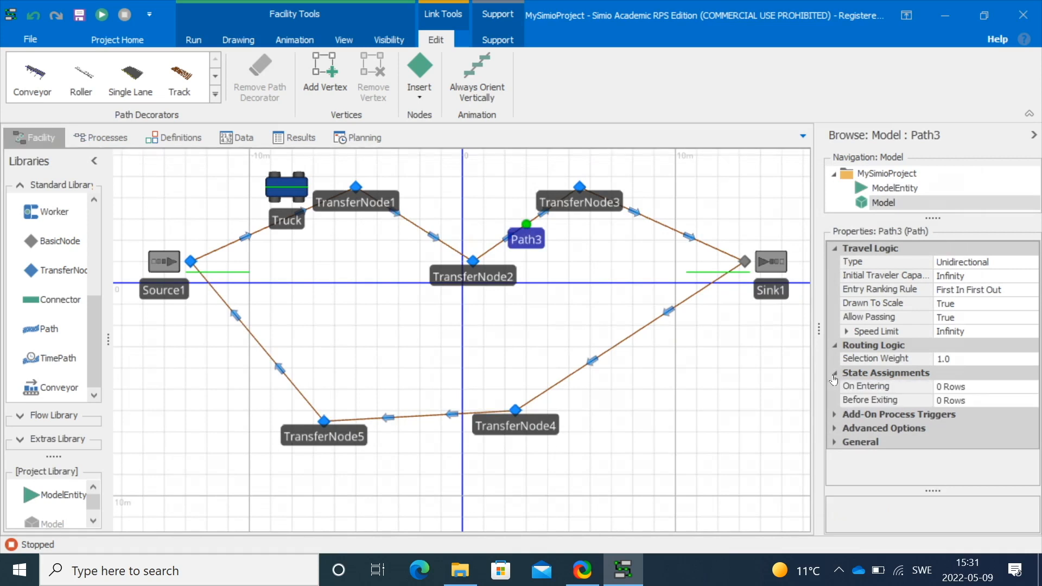
{"action": "left_click", "coordinate": [955, 386]}
{"action": "left_click", "coordinate": [1031, 387]}
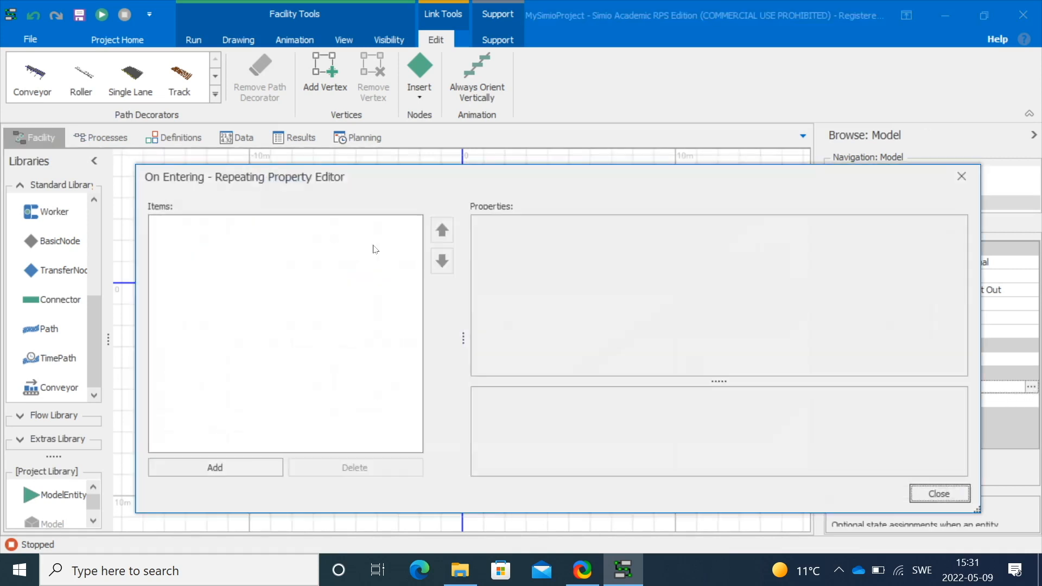
{"action": "left_click", "coordinate": [215, 467]}
{"action": "left_click", "coordinate": [745, 236]}
{"action": "type", "text": "Power"}
{"action": "left_click", "coordinate": [746, 249]}
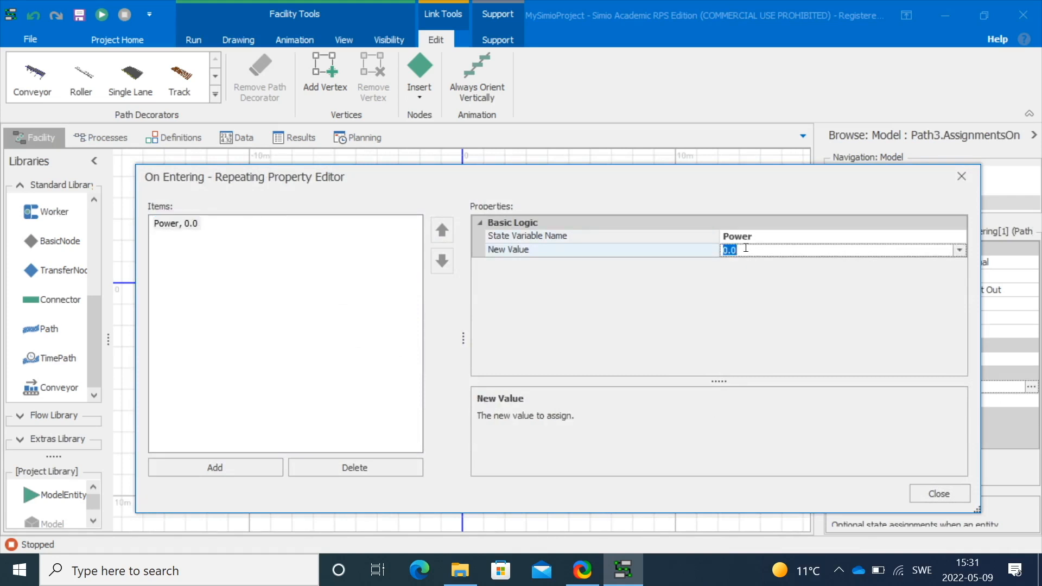
{"action": "type", "text": "67"}
{"action": "left_click", "coordinate": [932, 495]}
Add an On Entering state assignment to Path4 setting Power to 79
{"action": "left_click", "coordinate": [672, 234]}
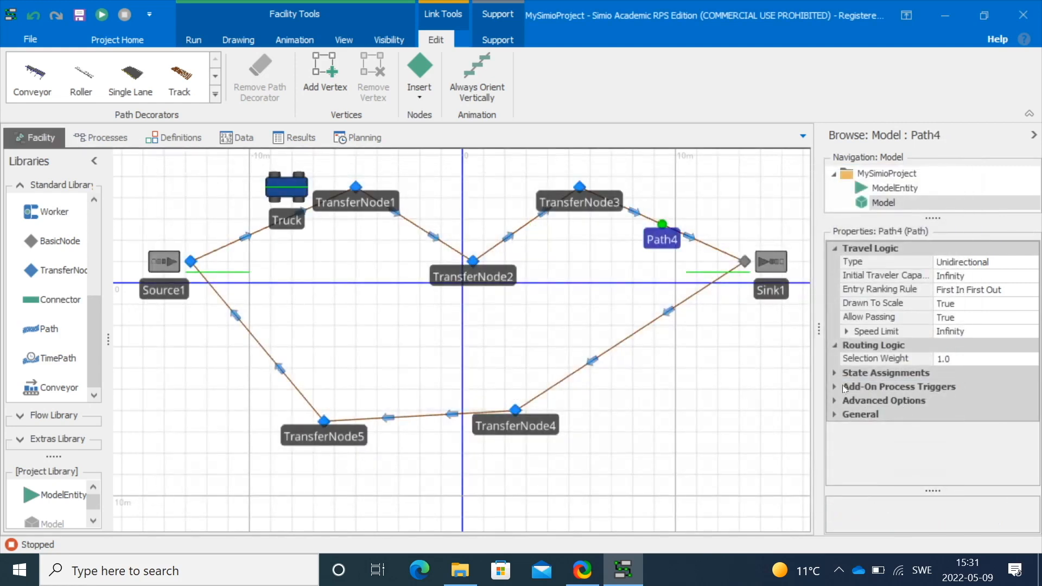
{"action": "left_click", "coordinate": [832, 374]}
{"action": "left_click", "coordinate": [958, 389]}
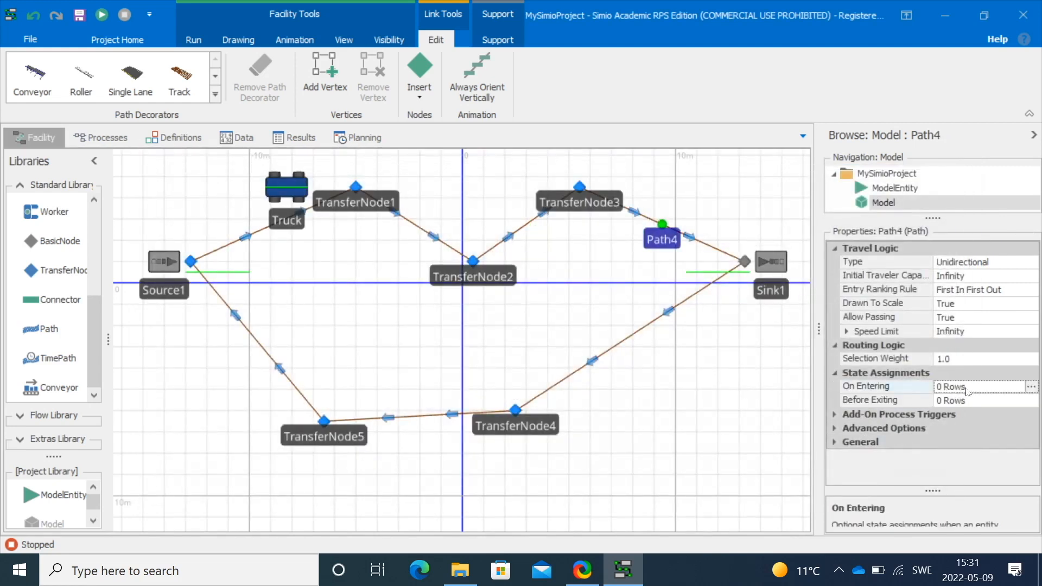
{"action": "left_click", "coordinate": [1031, 387]}
{"action": "left_click", "coordinate": [215, 467]}
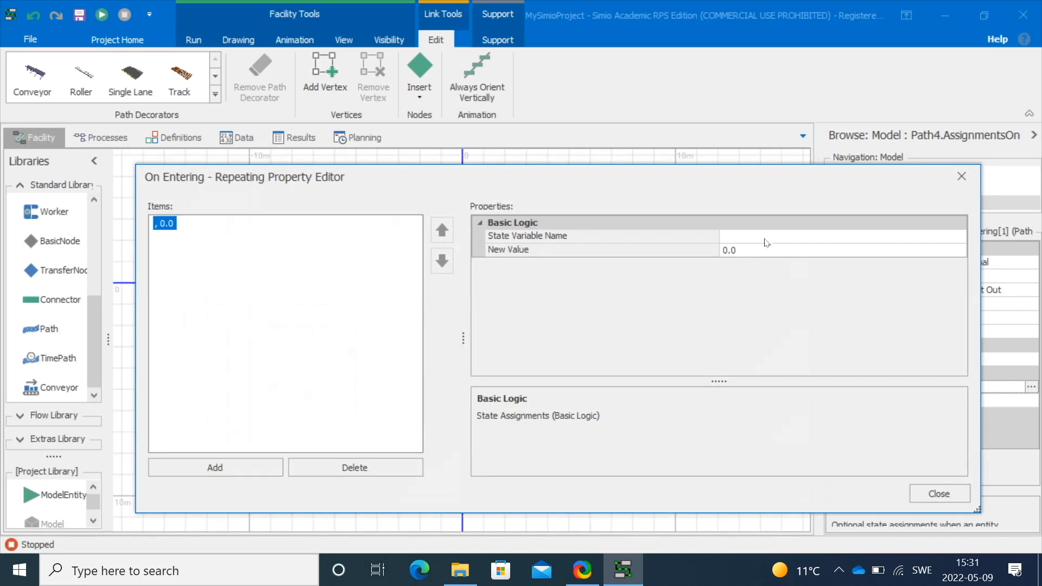
{"action": "left_click", "coordinate": [766, 239]}
{"action": "type", "text": "Power"}
{"action": "left_click", "coordinate": [767, 248]}
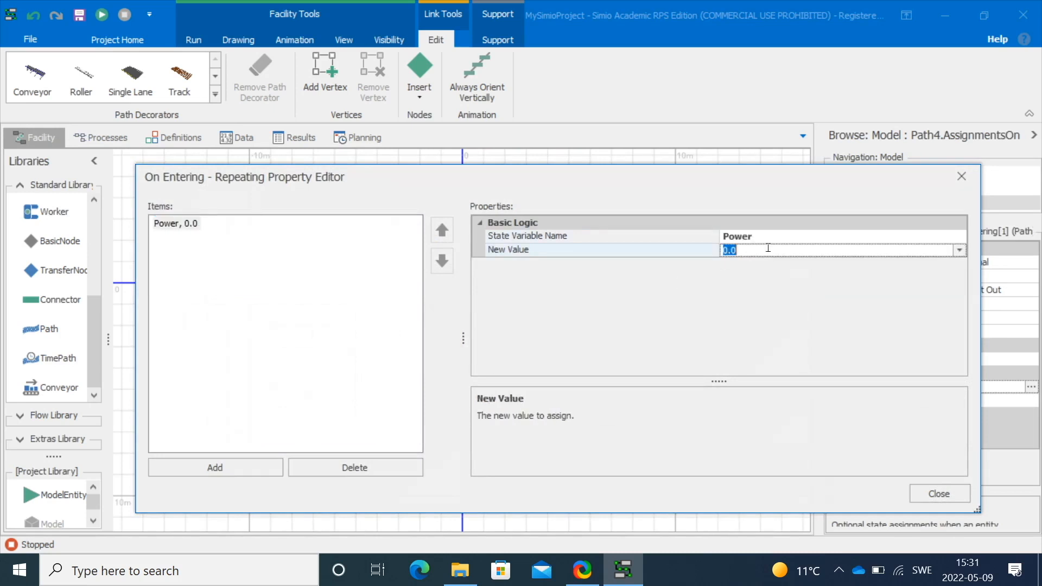
{"action": "type", "text": "70"}
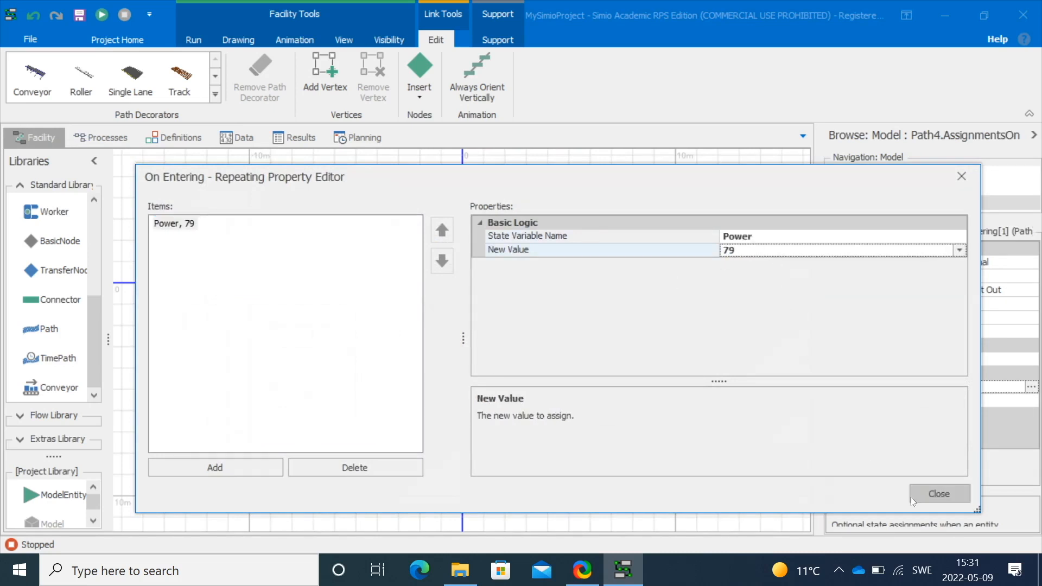
{"action": "left_click", "coordinate": [958, 492]}
Add an On Entering state assignment to Path5 setting Power to 79
{"action": "left_click", "coordinate": [639, 346]}
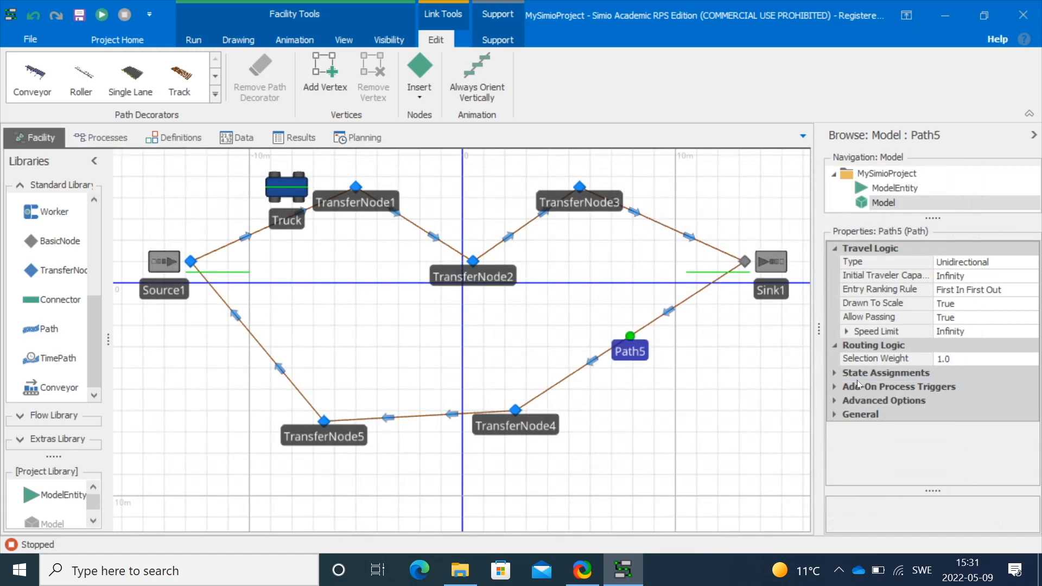
{"action": "left_click", "coordinate": [857, 377]}
{"action": "left_click", "coordinate": [955, 386]}
{"action": "left_click", "coordinate": [1030, 386]}
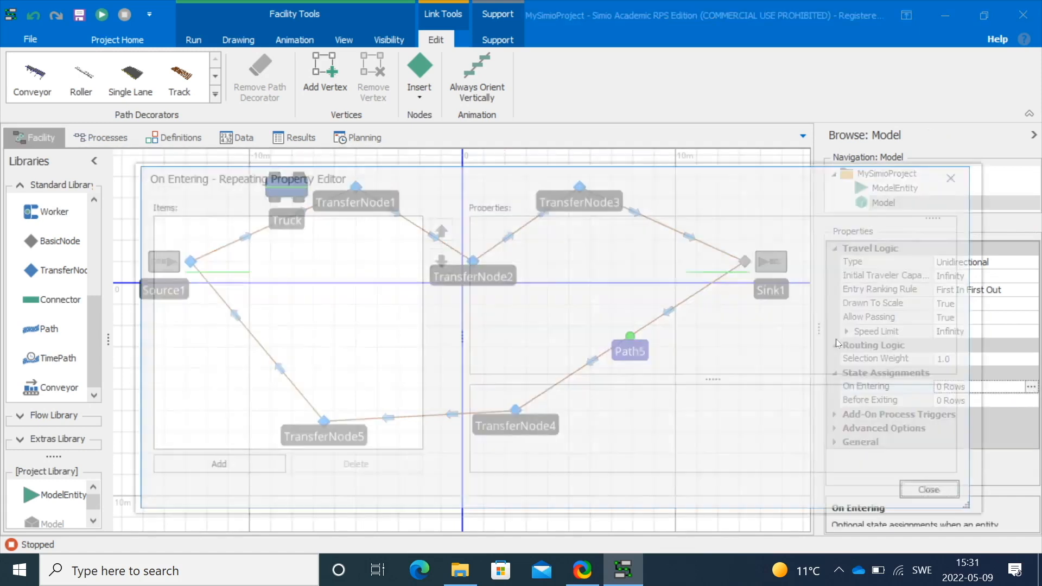
{"action": "left_click", "coordinate": [215, 466]}
{"action": "left_click", "coordinate": [753, 235]}
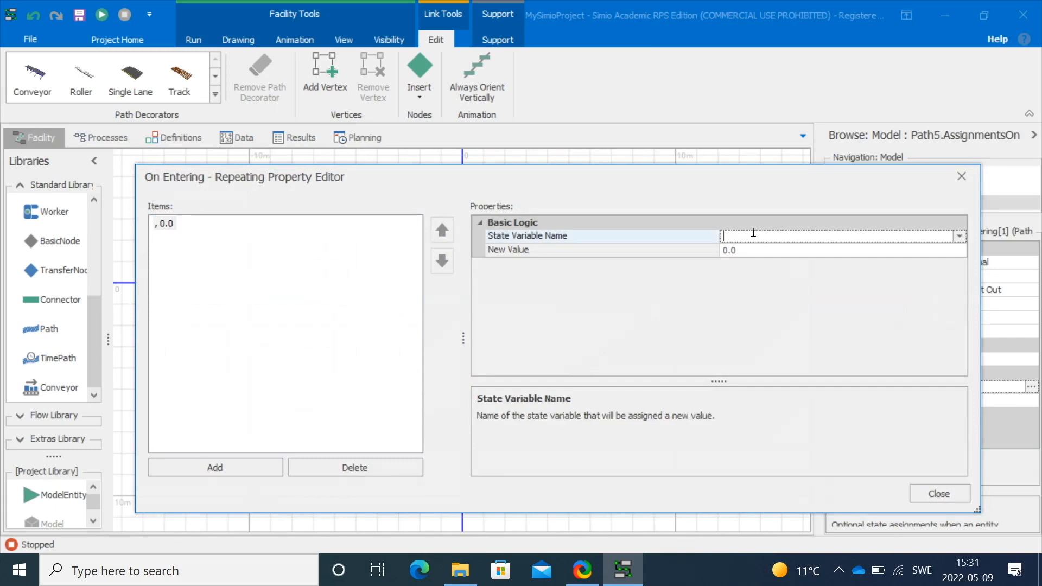
{"action": "type", "text": "Power"}
{"action": "left_click", "coordinate": [753, 249]}
{"action": "type", "text": "7"}
{"action": "type", "text": "0"}
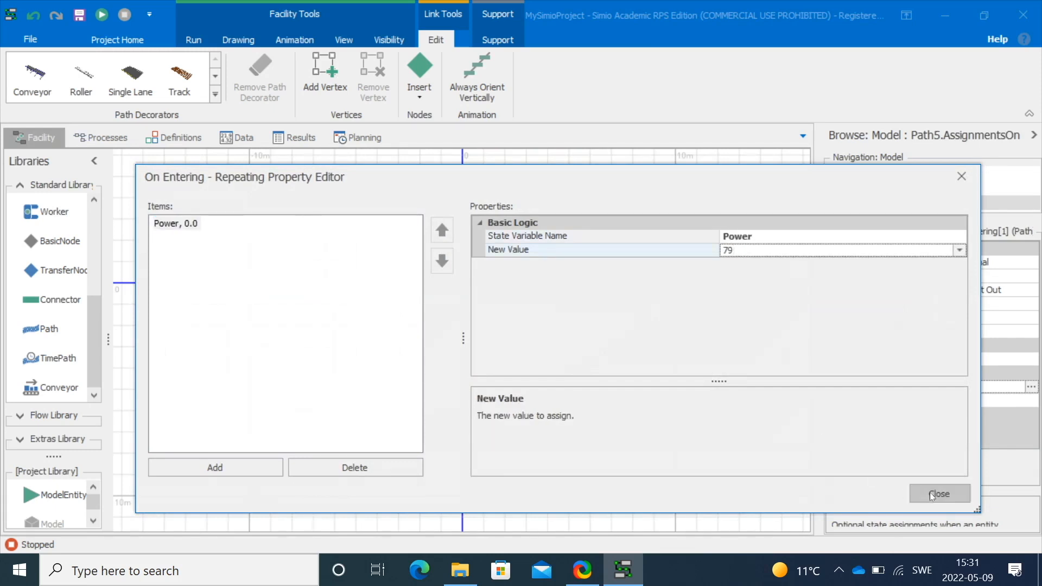
{"action": "left_click", "coordinate": [922, 493]}
Add an On Entering state assignment to Path6 setting Power to 25
{"action": "left_click", "coordinate": [464, 415]}
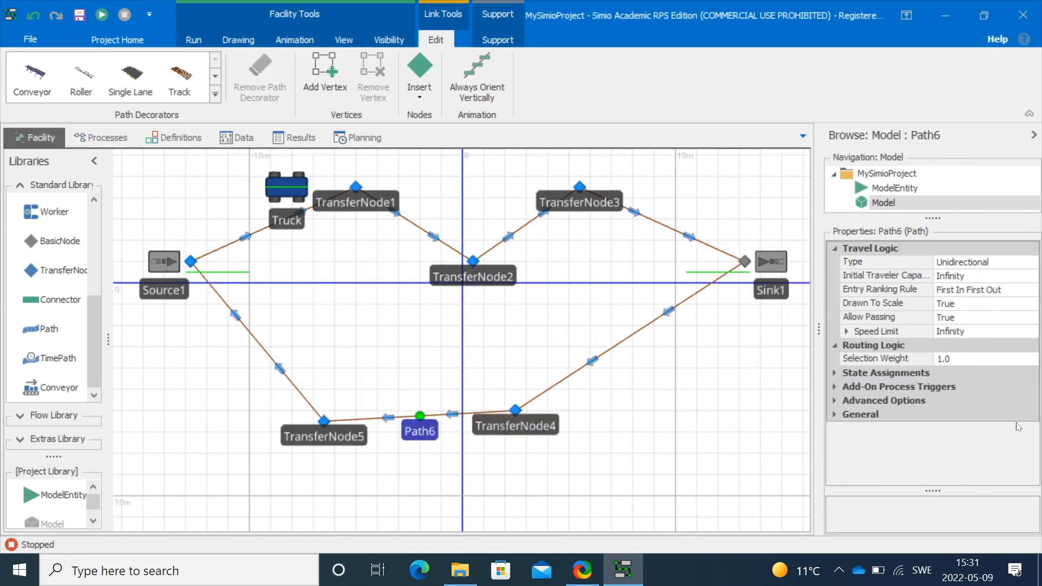
{"action": "left_click", "coordinate": [830, 373]}
{"action": "left_click", "coordinate": [977, 387]}
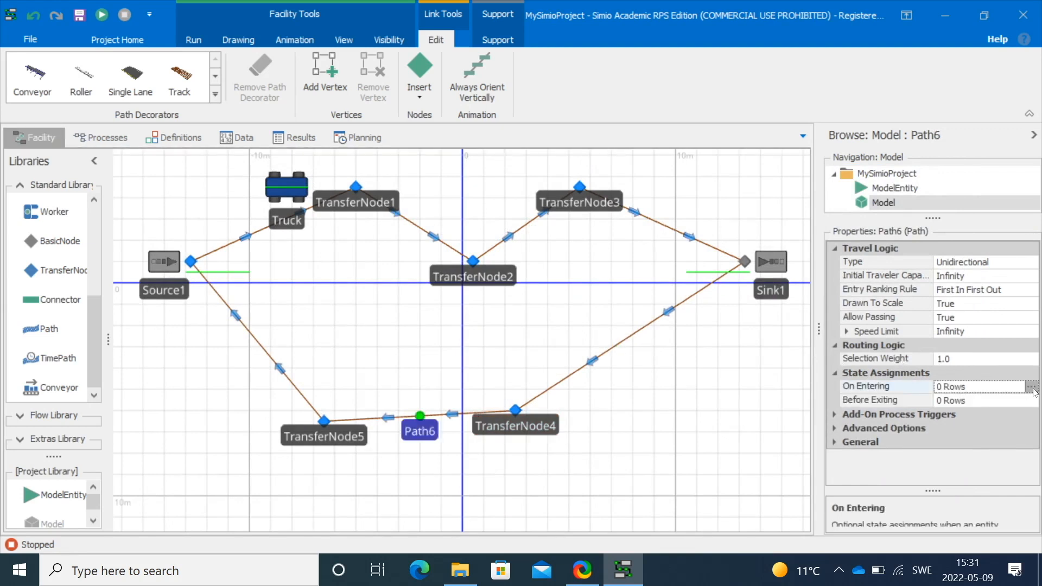
{"action": "left_click", "coordinate": [1030, 387]}
{"action": "left_click", "coordinate": [239, 467]}
{"action": "left_click", "coordinate": [749, 237]}
{"action": "type", "text": "Power"}
{"action": "left_click", "coordinate": [748, 250]}
{"action": "double_click", "coordinate": [746, 251]}
{"action": "type", "text": "25"}
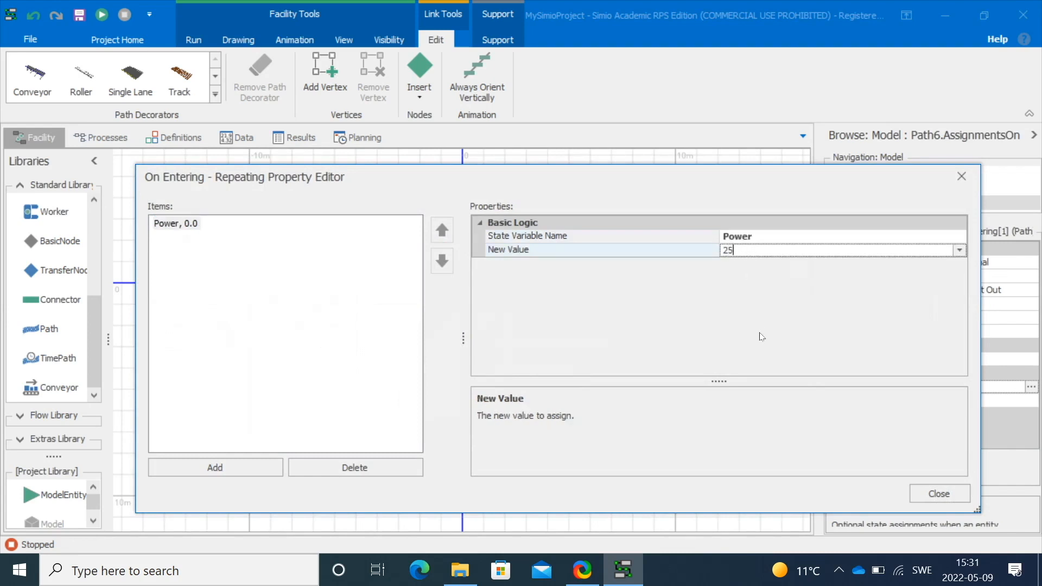
{"action": "key", "text": "Return"}
{"action": "left_click", "coordinate": [939, 494]}
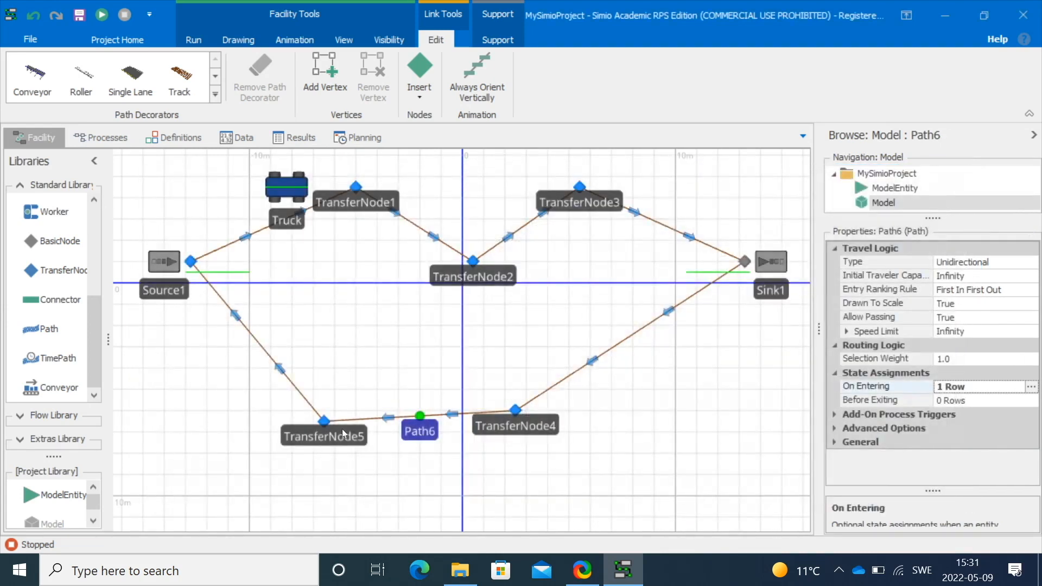
Add an On Entering state assignment to Path7 setting Power to 54
{"action": "left_click", "coordinate": [297, 391]}
{"action": "left_click", "coordinate": [834, 375]}
{"action": "left_click", "coordinate": [951, 386]}
{"action": "left_click", "coordinate": [1030, 386]}
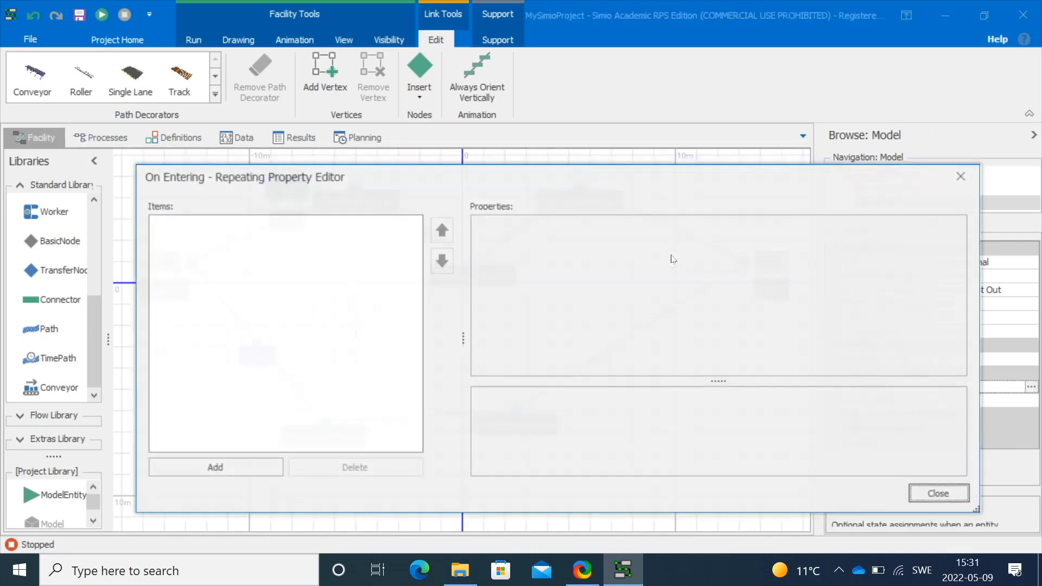
{"action": "left_click", "coordinate": [233, 469]}
{"action": "left_click", "coordinate": [794, 238]}
{"action": "type", "text": "Power"}
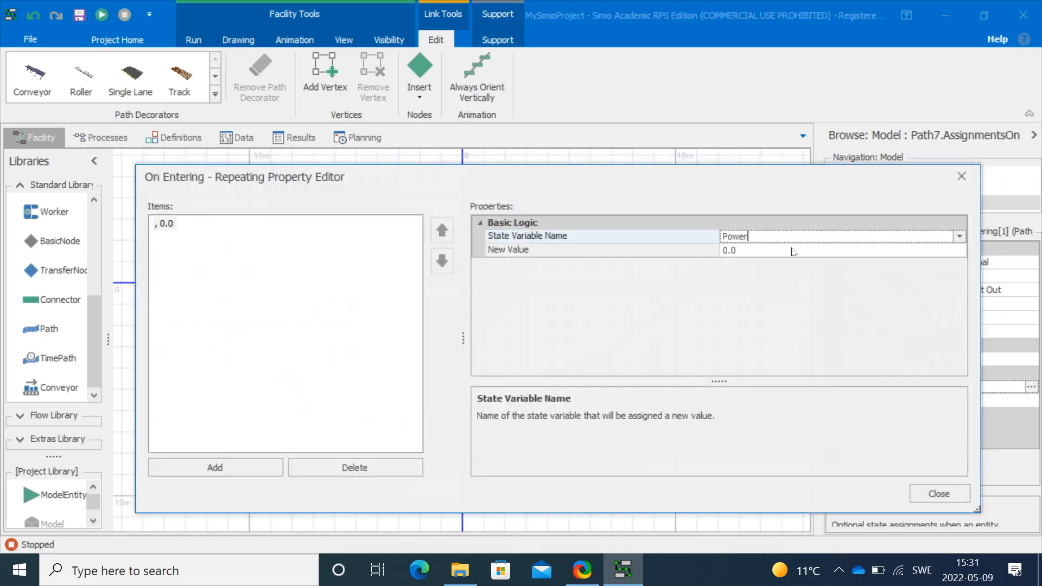
{"action": "left_click", "coordinate": [793, 251]}
{"action": "double_click", "coordinate": [783, 249]}
{"action": "type", "text": "54"}
{"action": "left_click", "coordinate": [939, 494]}
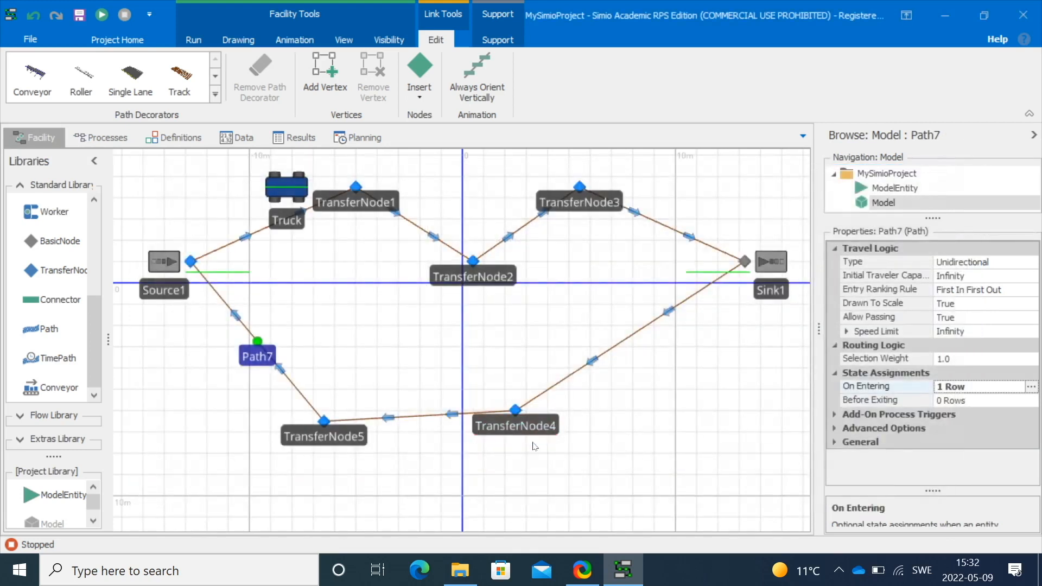
Run the model briefly and stop it
{"action": "left_click", "coordinate": [645, 443]}
{"action": "key", "text": "F5"}
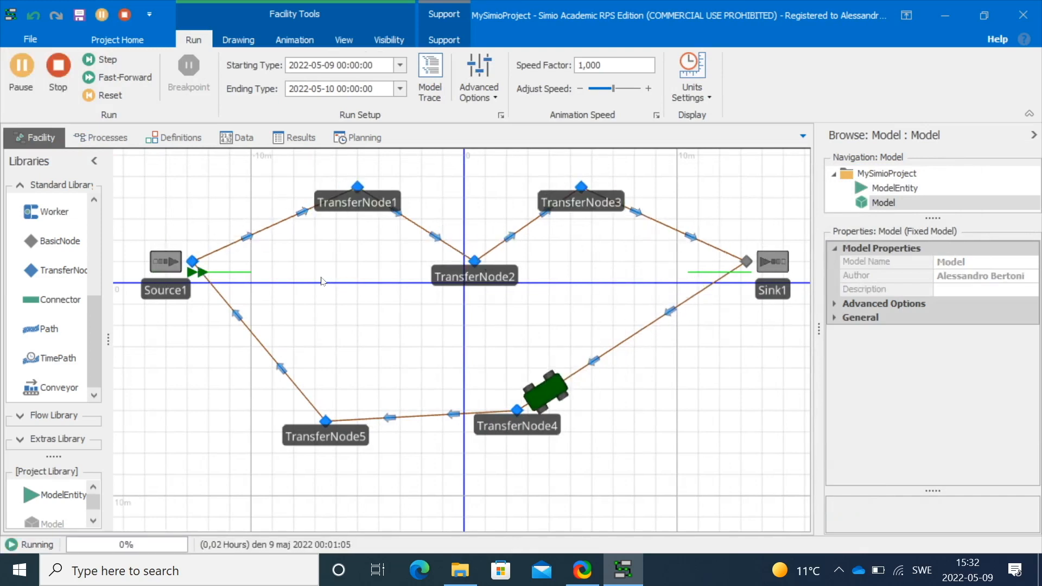
{"action": "left_click", "coordinate": [58, 66]}
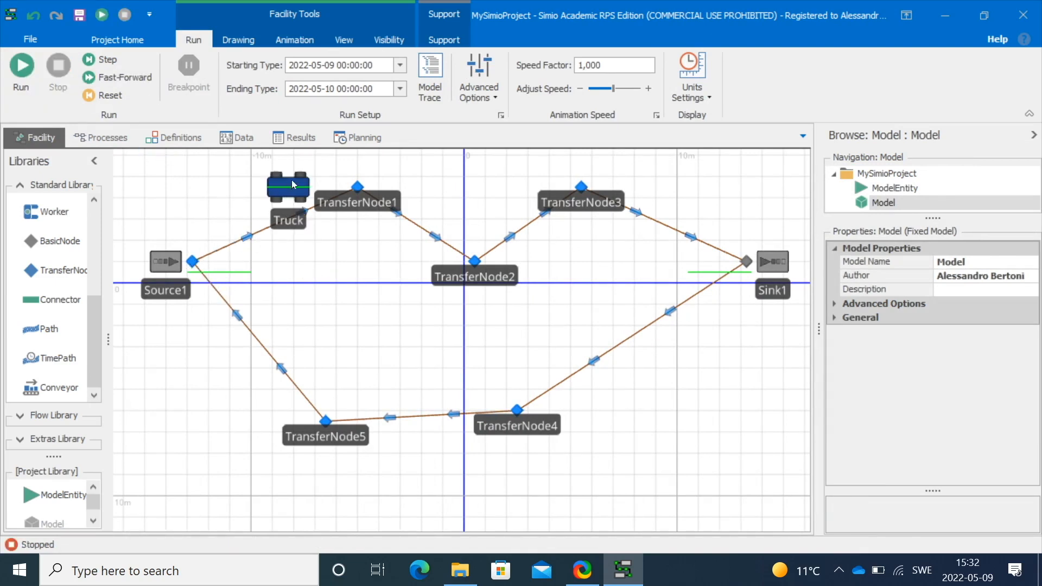
Color the Truck's Busy (1) active symbol yellow
{"action": "left_click", "coordinate": [291, 180]}
{"action": "left_click", "coordinate": [565, 87]}
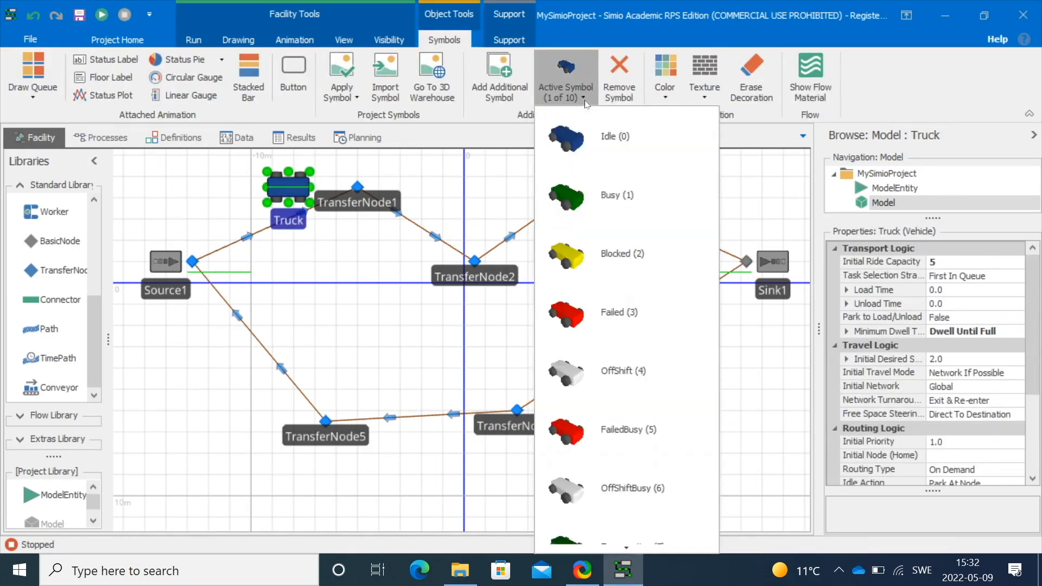
{"action": "left_click", "coordinate": [601, 195]}
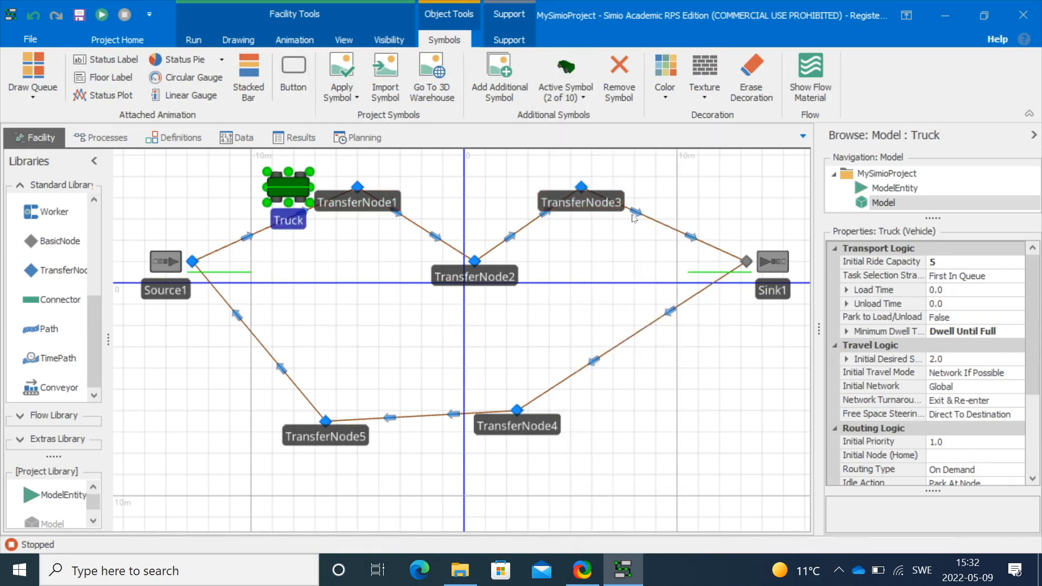
{"action": "left_click", "coordinate": [666, 89]}
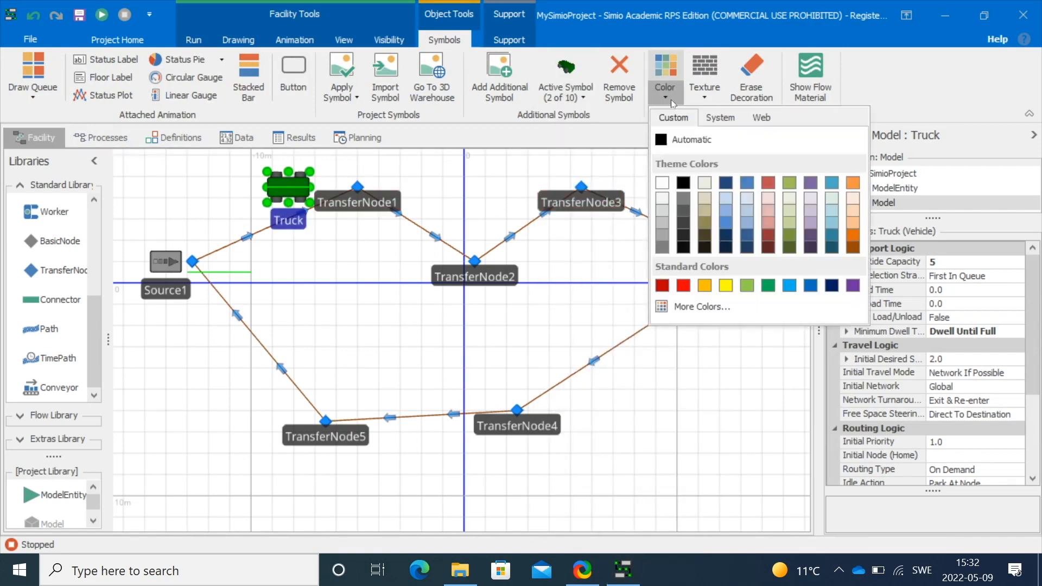
{"action": "left_click", "coordinate": [725, 286]}
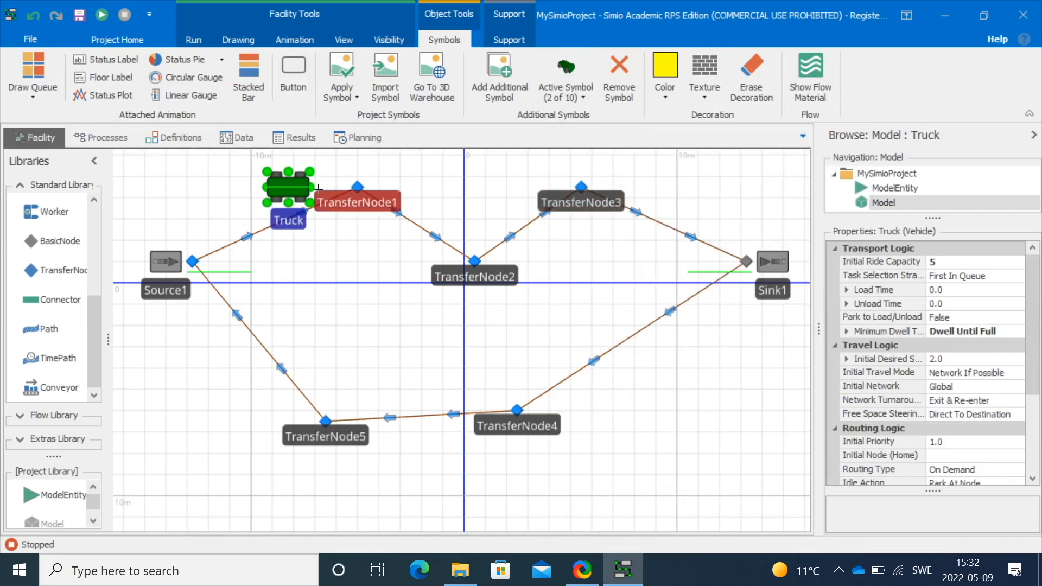
Preview another of the Truck's state symbols, then run and stop the model to check the Truck's colors
{"action": "left_click", "coordinate": [572, 94]}
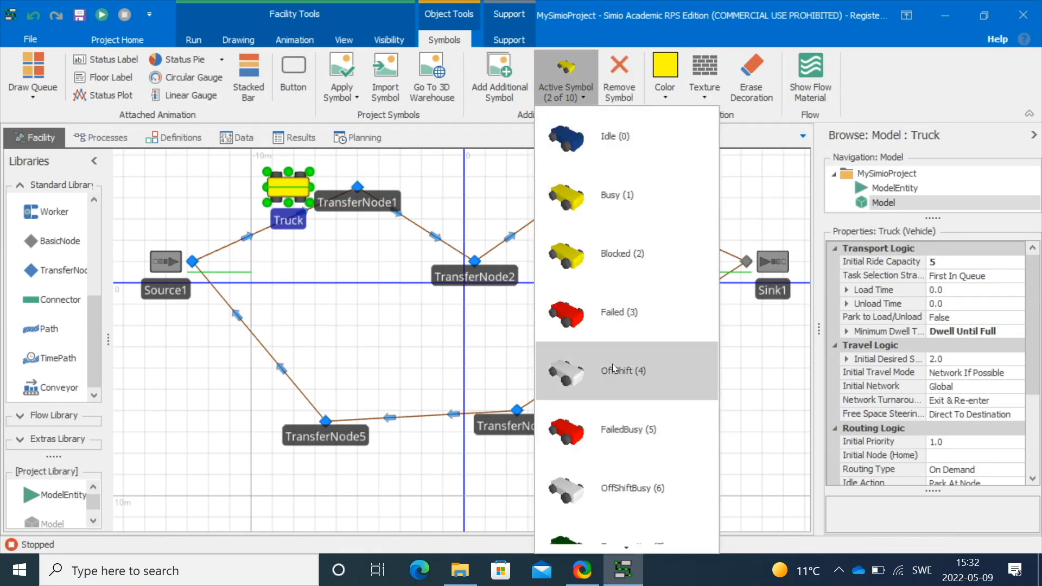
{"action": "scroll", "coordinate": [612, 366], "scroll_direction": "down", "scroll_amount": 2}
{"action": "left_click", "coordinate": [604, 412]}
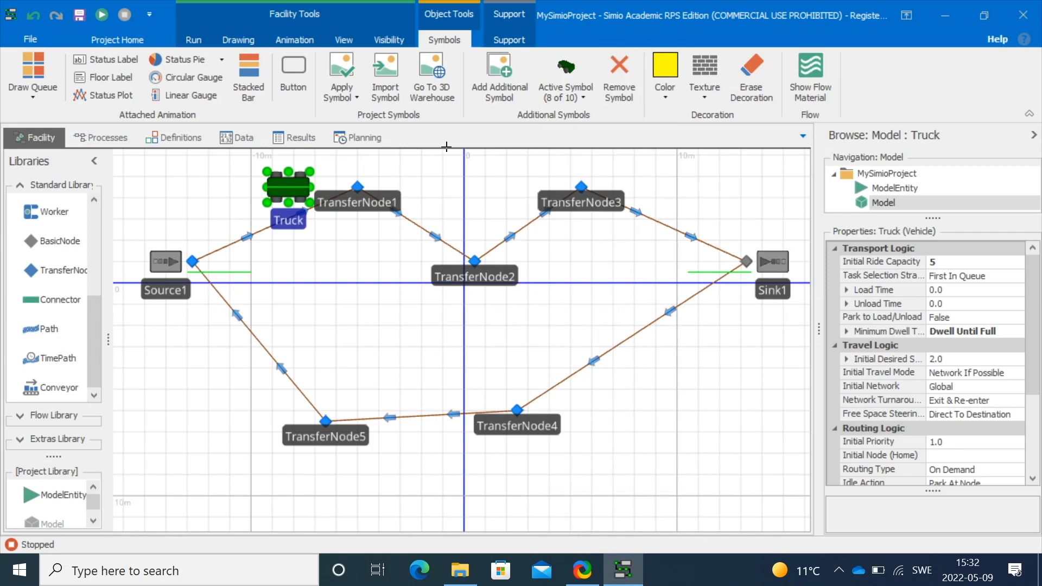
{"action": "left_click", "coordinate": [202, 199]}
{"action": "left_click", "coordinate": [21, 68]}
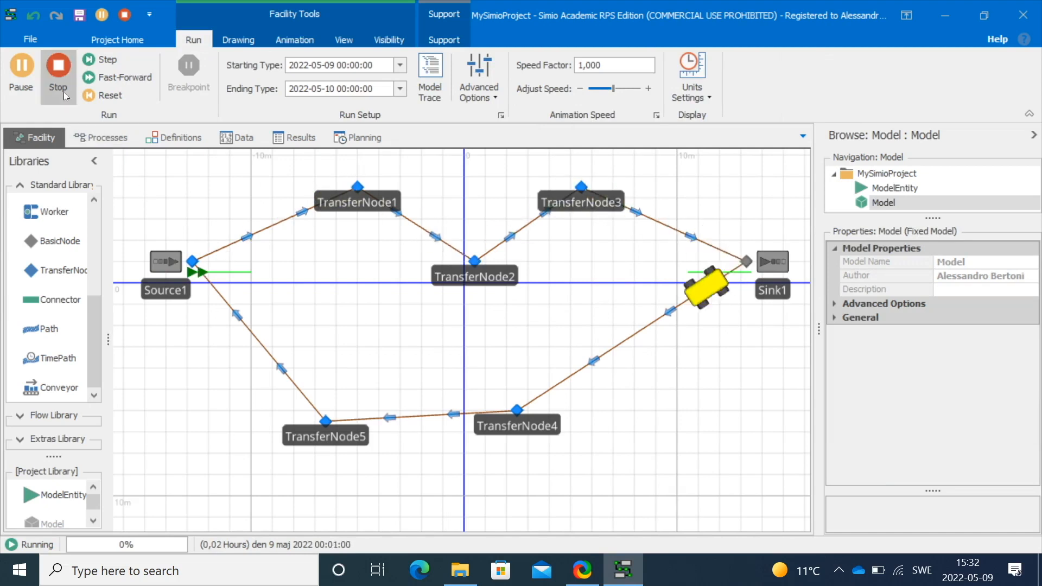
{"action": "left_click", "coordinate": [58, 66]}
Set the Truck's Dynamic Label Text to the Power state variable
{"action": "left_click", "coordinate": [296, 180]}
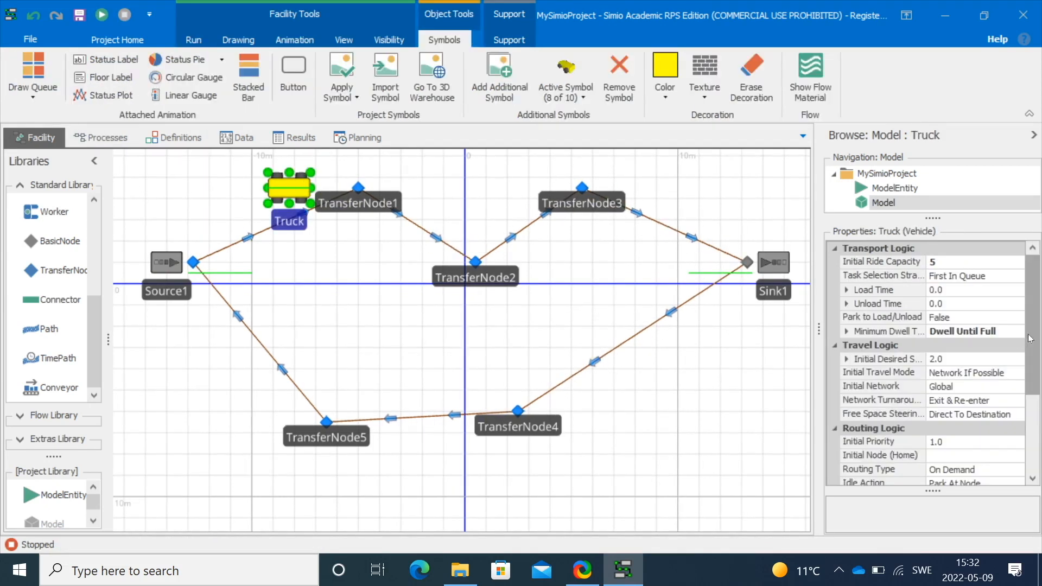
{"action": "scroll", "coordinate": [1018, 340], "scroll_direction": "down", "scroll_amount": 5}
{"action": "left_click", "coordinate": [833, 478]}
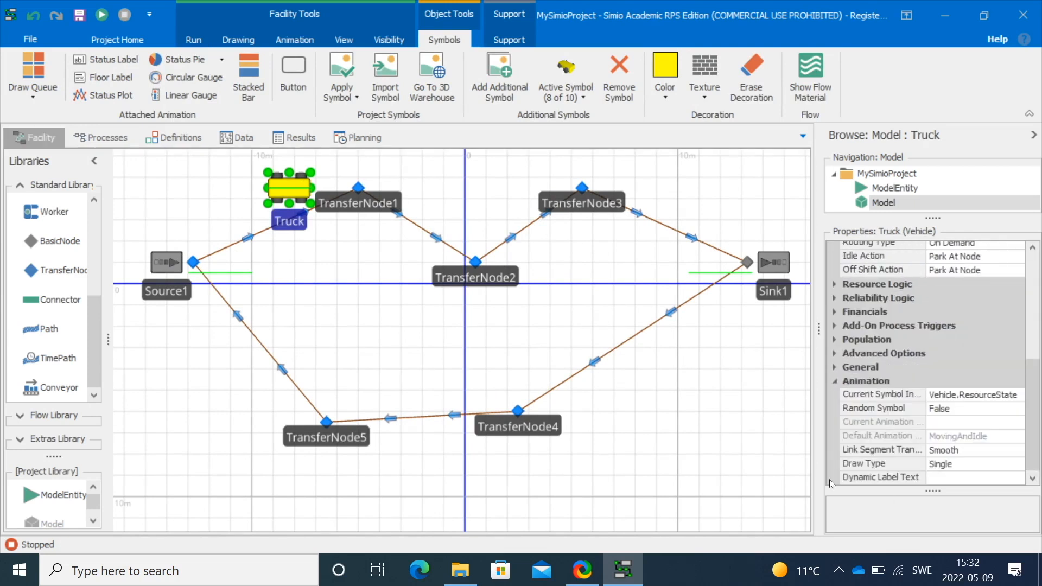
{"action": "left_click", "coordinate": [935, 477]}
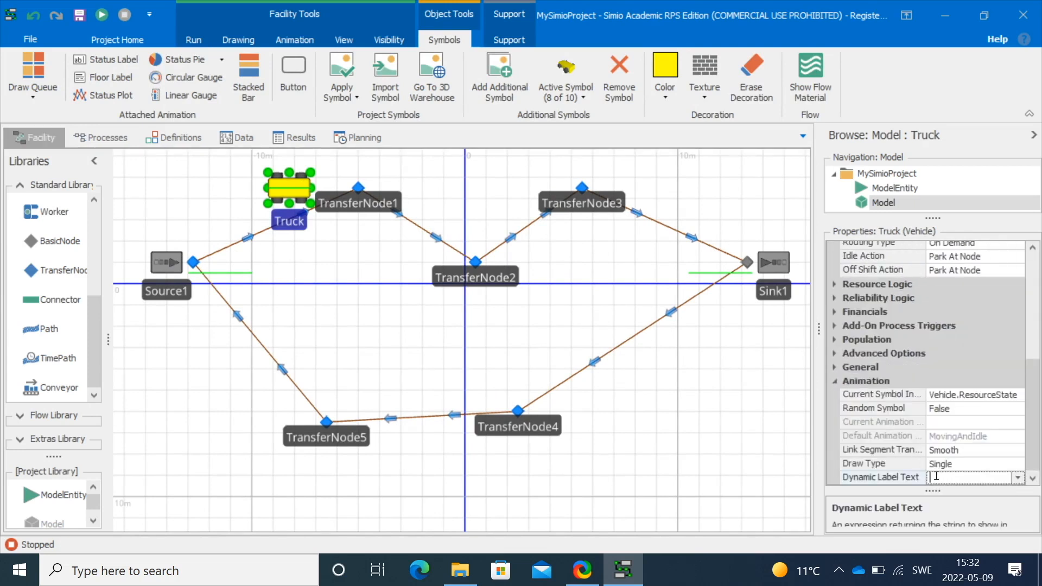
{"action": "left_click", "coordinate": [1014, 478]}
{"action": "left_click_drag", "start_coordinate": [487, 290], "coordinate": [487, 384]}
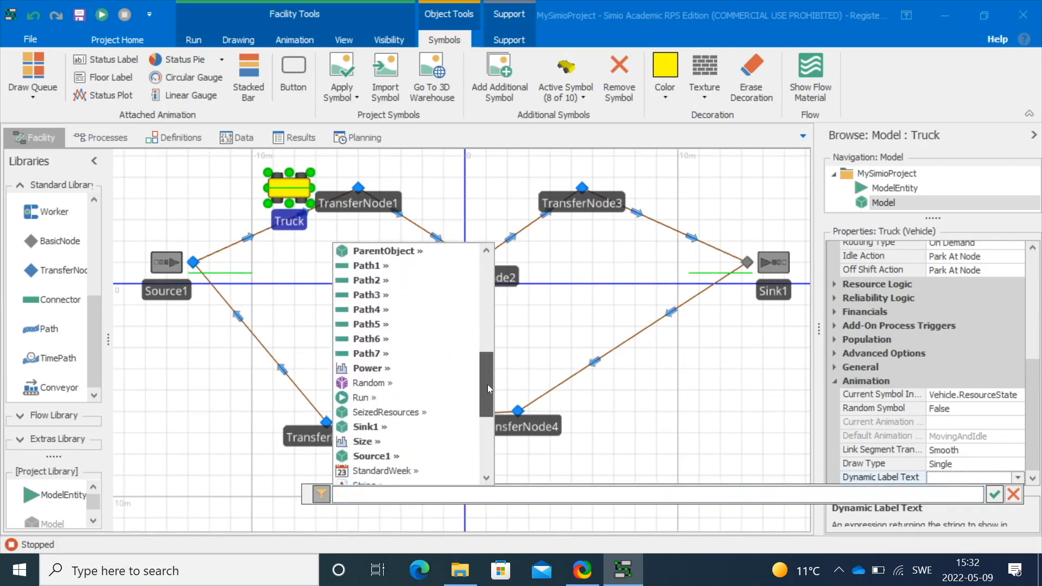
{"action": "double_click", "coordinate": [404, 367]}
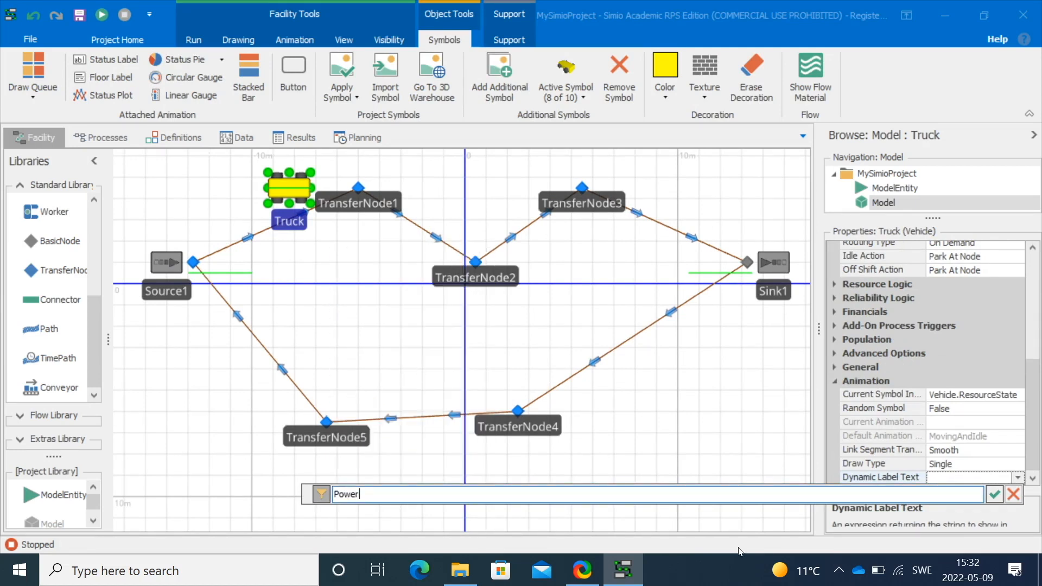
{"action": "left_click", "coordinate": [994, 494]}
Run the model with the animation slowed to speed factor 0.5 to watch the Truck's Power label, then stop it
{"action": "key", "text": "F5"}
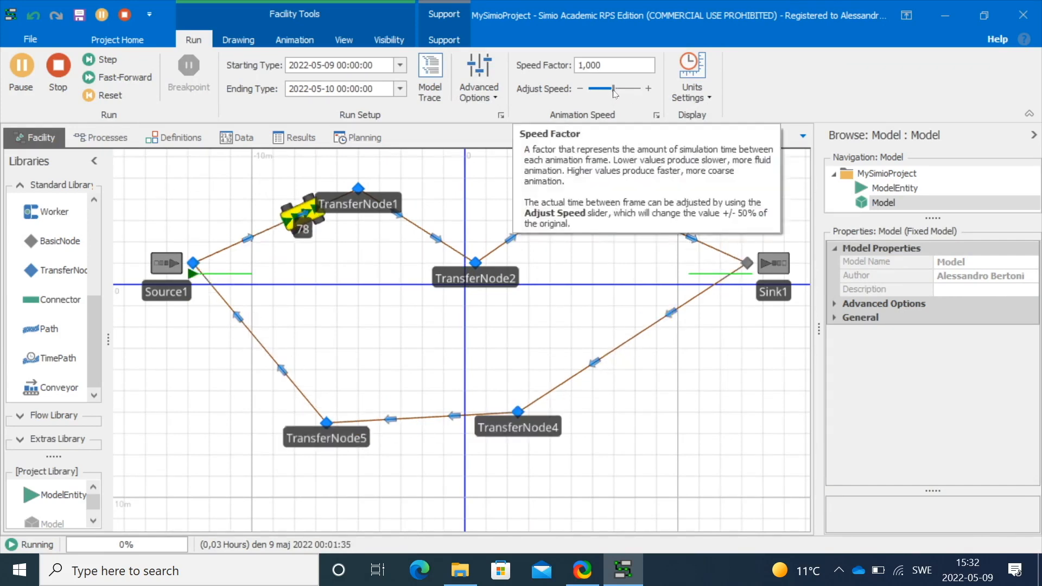
{"action": "key", "text": "s"}
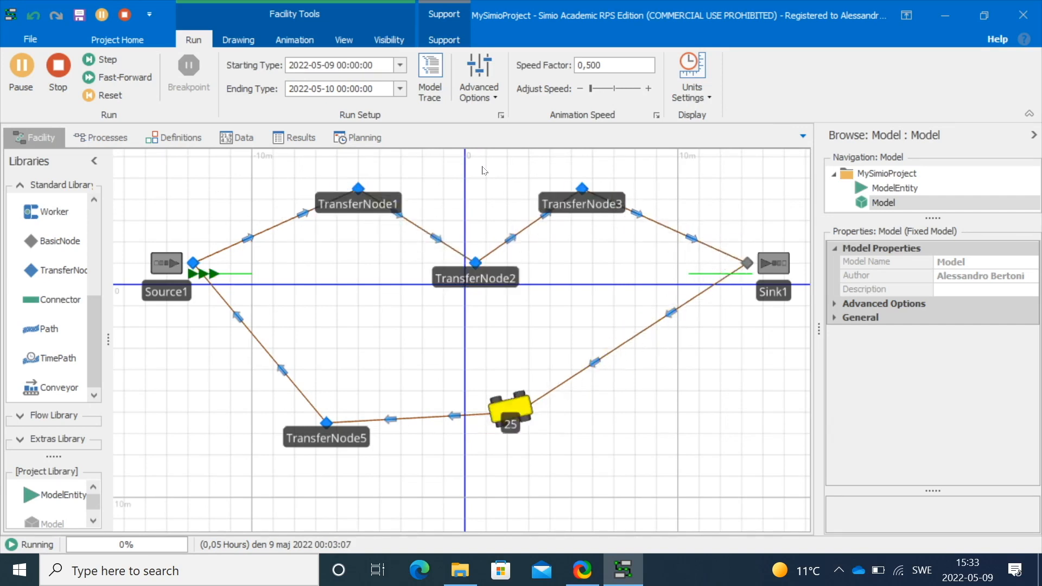
{"action": "left_click", "coordinate": [58, 66]}
Draw a Status Plot about 21 by 11 m in empty space below the path network
{"action": "left_click_drag", "start_coordinate": [508, 365], "coordinate": [530, 235]}
{"action": "left_click_drag", "start_coordinate": [512, 384], "coordinate": [473, 243]}
{"action": "left_click", "coordinate": [295, 38]}
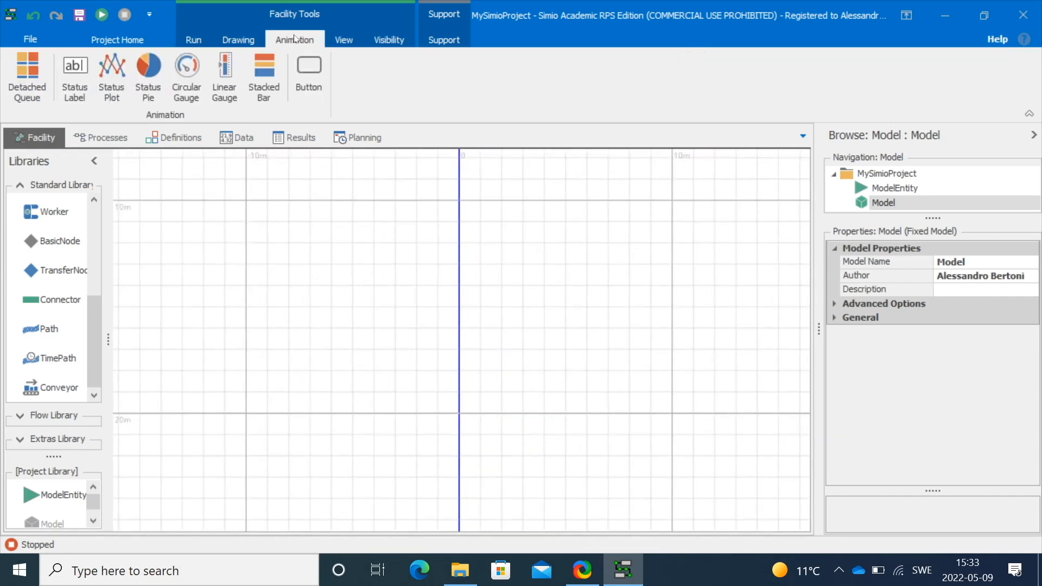
{"action": "left_click", "coordinate": [112, 82]}
{"action": "left_click_drag", "start_coordinate": [226, 190], "coordinate": [683, 424]}
Set the plot's text scale to 0.5 and its time range unit to Minutes
{"action": "left_click", "coordinate": [237, 71]}
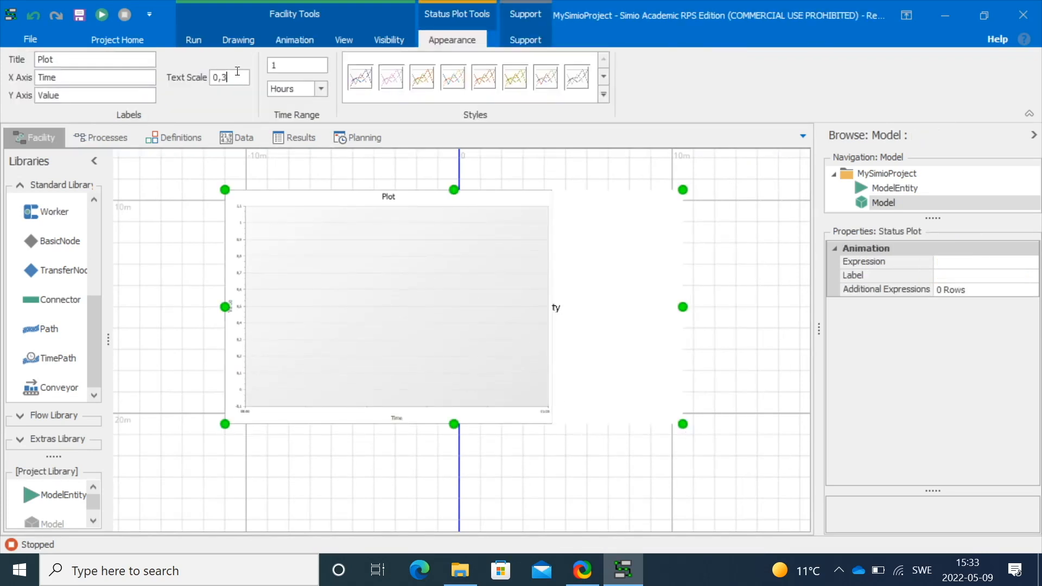
{"action": "left_click", "coordinate": [321, 89]}
{"action": "left_click", "coordinate": [311, 121]}
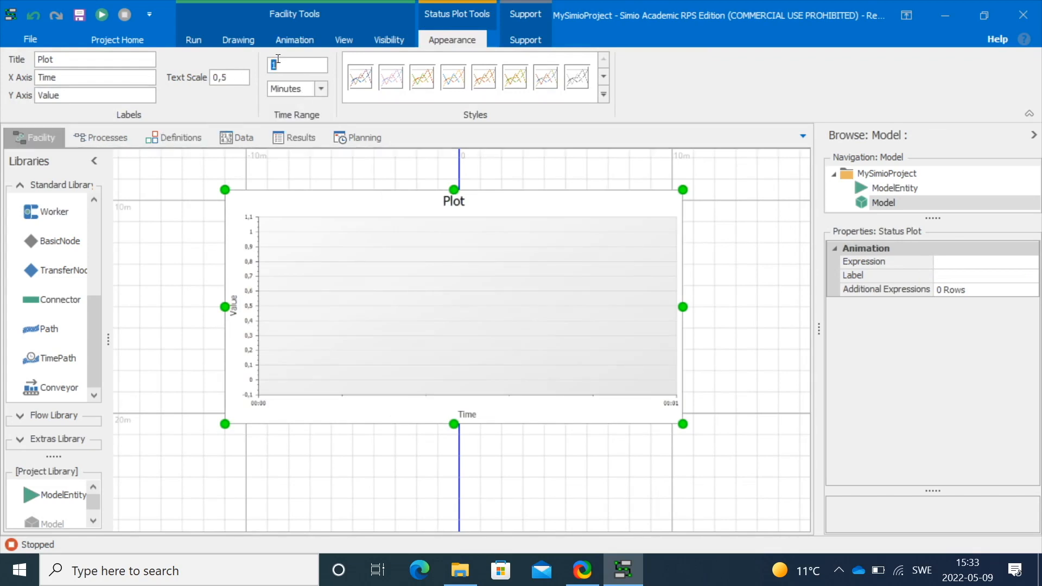
Set the plot's time range to 5 minutes, its title to Power and its Y axis label to KW
{"action": "type", "text": "5"}
{"action": "double_click", "coordinate": [98, 57]}
{"action": "type", "text": "P"}
{"action": "key", "text": "Return"}
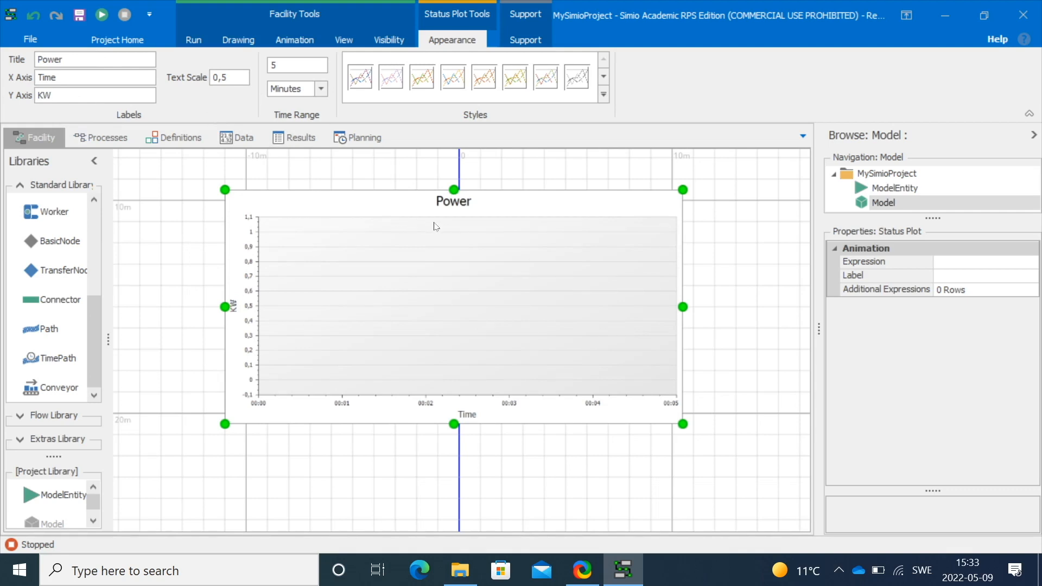
Set the Status Plot's Expression to the Power state variable
{"action": "left_click", "coordinate": [987, 293]}
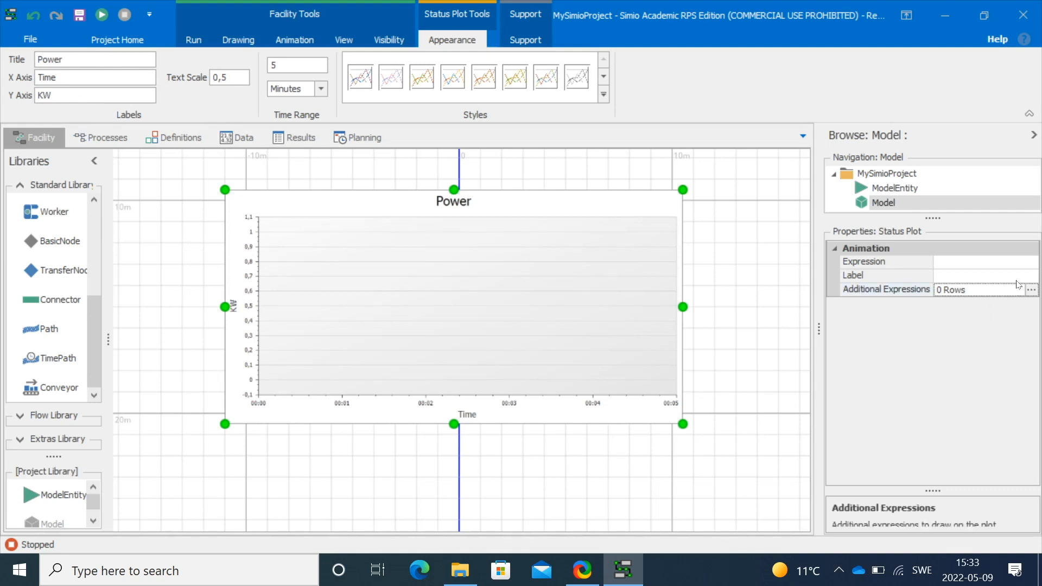
{"action": "left_click", "coordinate": [1012, 261]}
{"action": "left_click", "coordinate": [1030, 263]}
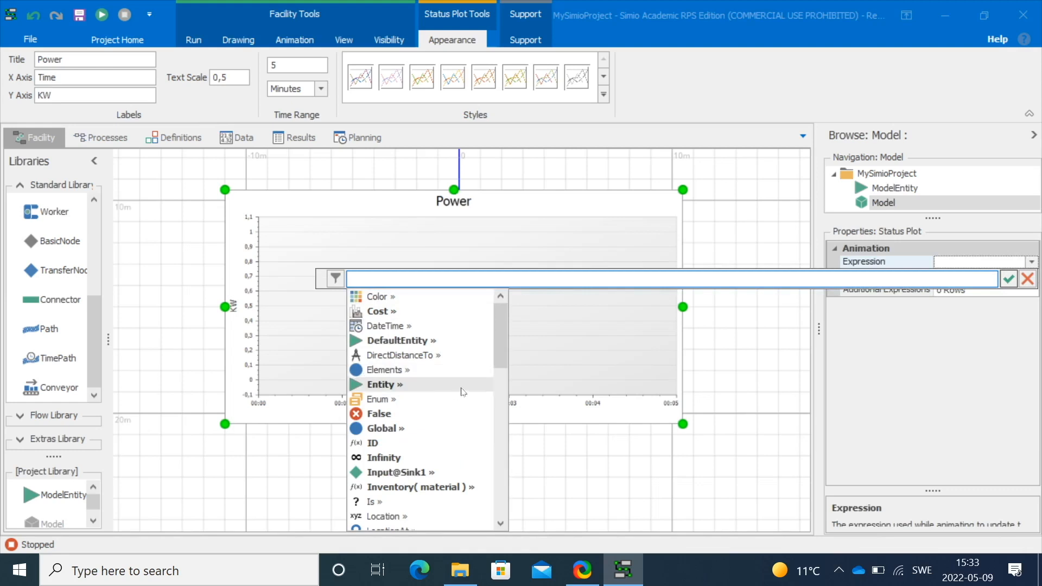
{"action": "left_click_drag", "start_coordinate": [504, 357], "coordinate": [502, 443]}
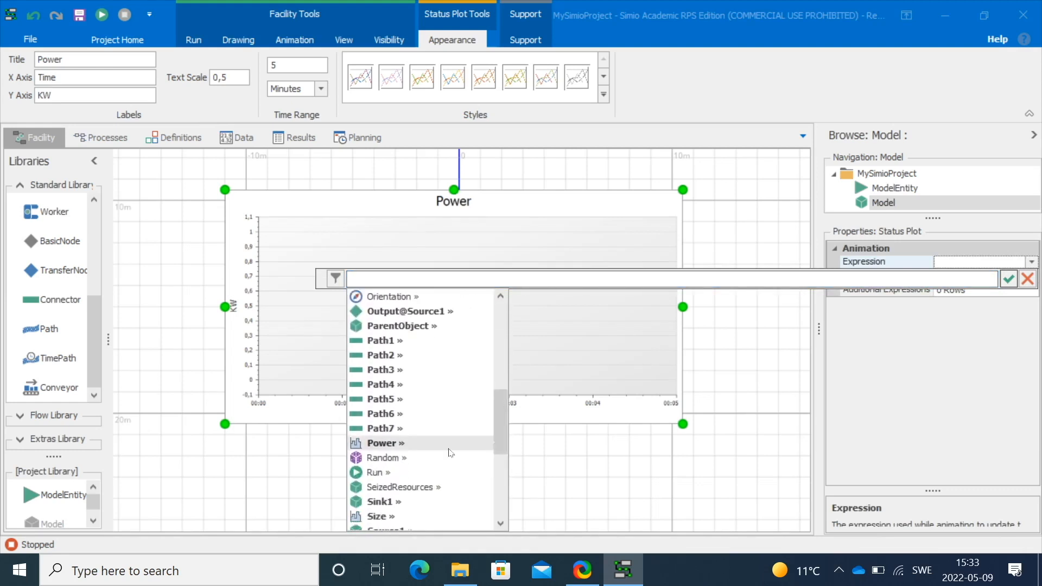
{"action": "left_click", "coordinate": [418, 450]}
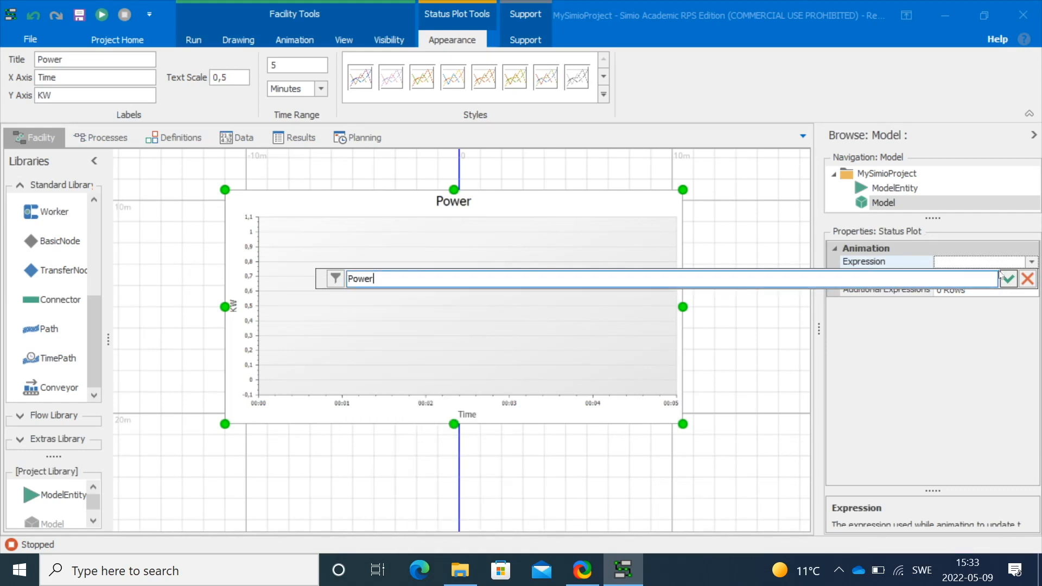
{"action": "left_click", "coordinate": [1006, 279]}
{"action": "left_click", "coordinate": [736, 334]}
Run the model, move the Power plot to the right of the path network while it runs, then stop the run
{"action": "left_click", "coordinate": [102, 14]}
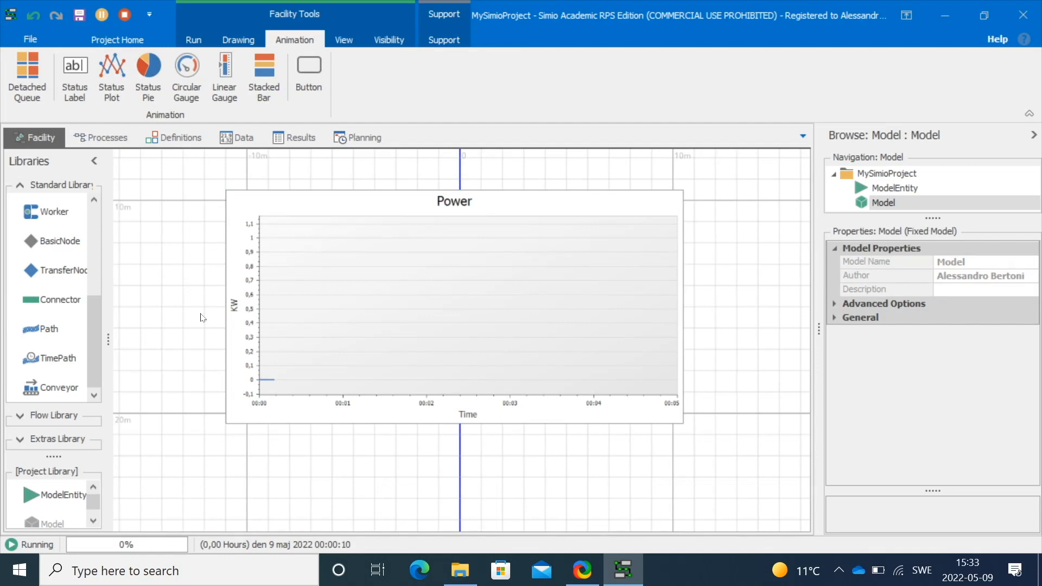
{"action": "scroll", "coordinate": [206, 286], "scroll_direction": "down", "scroll_amount": 3}
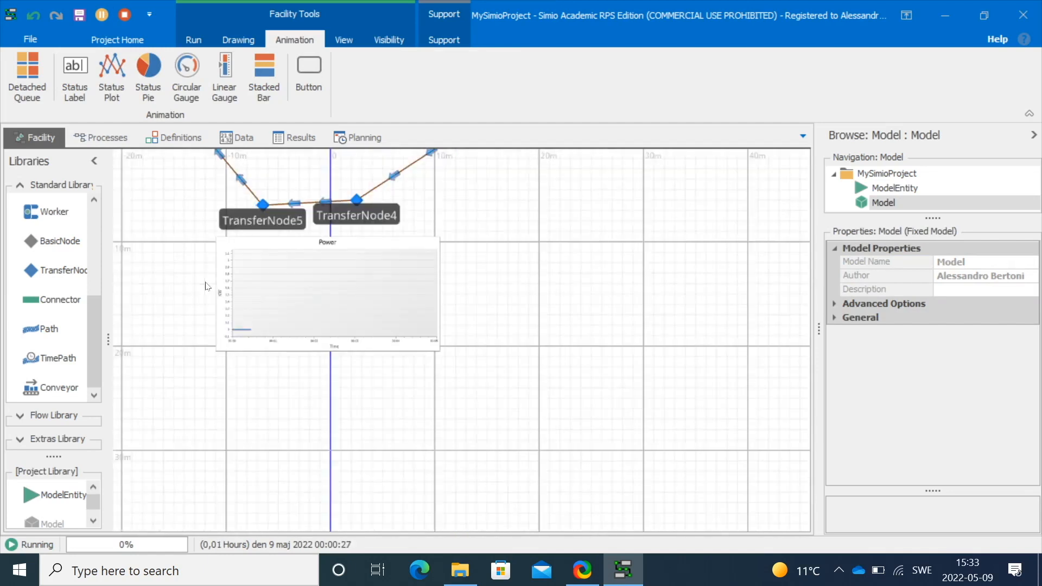
{"action": "left_click_drag", "start_coordinate": [548, 284], "coordinate": [637, 391]}
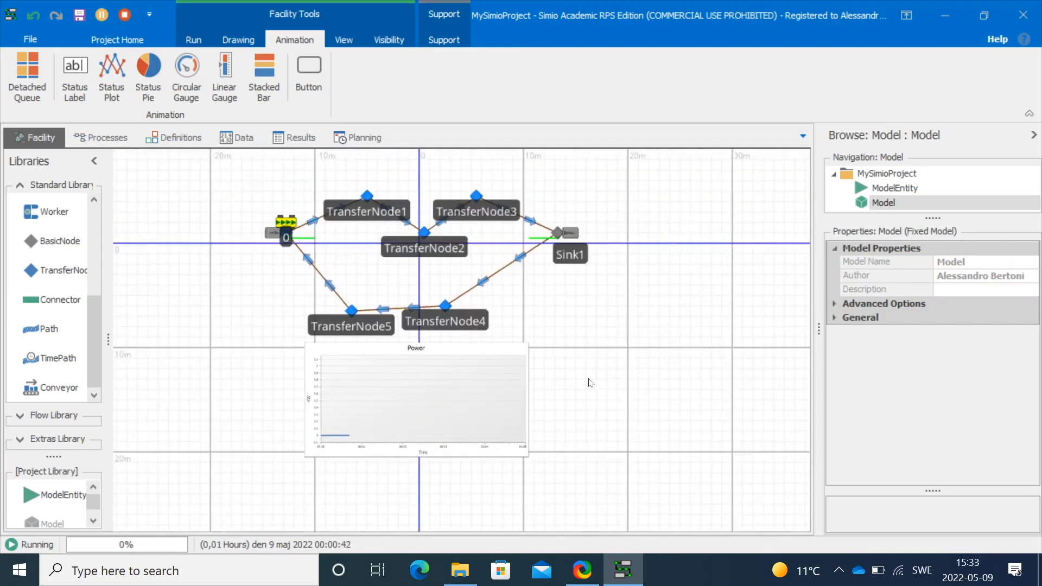
{"action": "scroll", "coordinate": [591, 383], "scroll_direction": "up", "scroll_amount": 2}
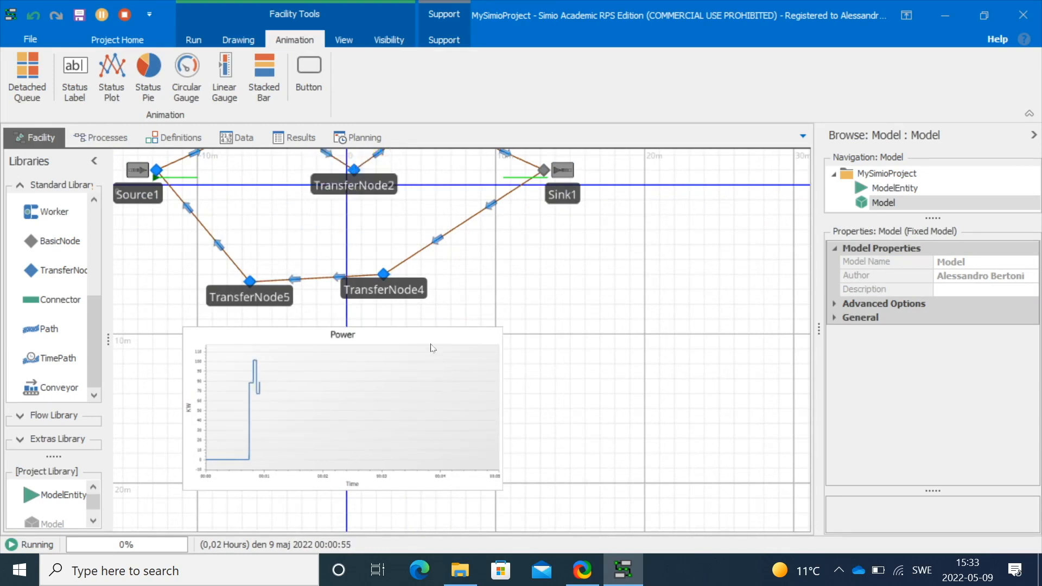
{"action": "left_click_drag", "start_coordinate": [431, 333], "coordinate": [718, 267]}
{"action": "left_click_drag", "start_coordinate": [367, 383], "coordinate": [361, 464]}
{"action": "left_click", "coordinate": [1033, 135]}
{"action": "left_click_drag", "start_coordinate": [730, 351], "coordinate": [854, 215]}
{"action": "left_click_drag", "start_coordinate": [553, 398], "coordinate": [628, 427]}
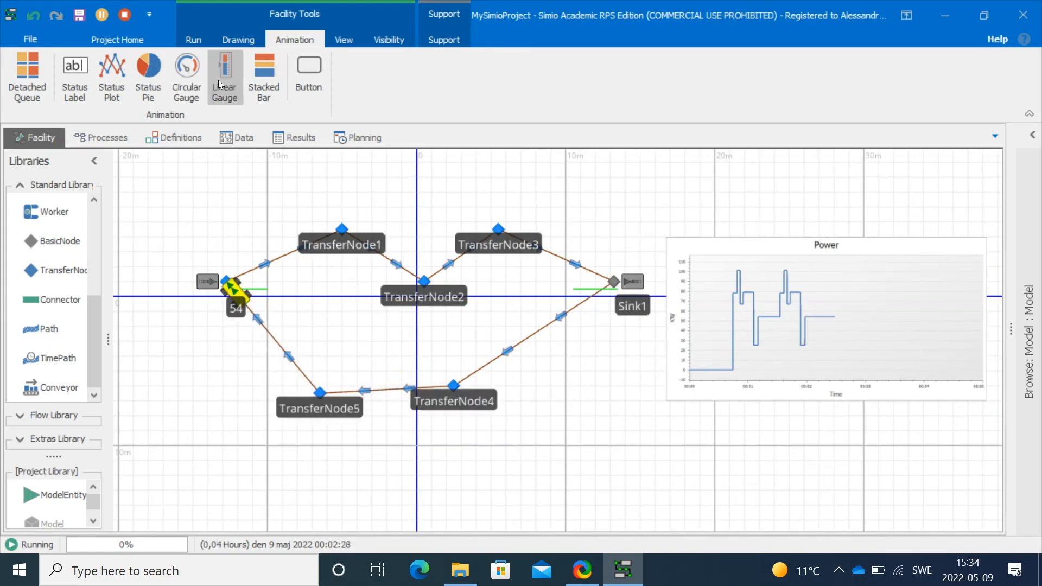
{"action": "left_click", "coordinate": [125, 14]}
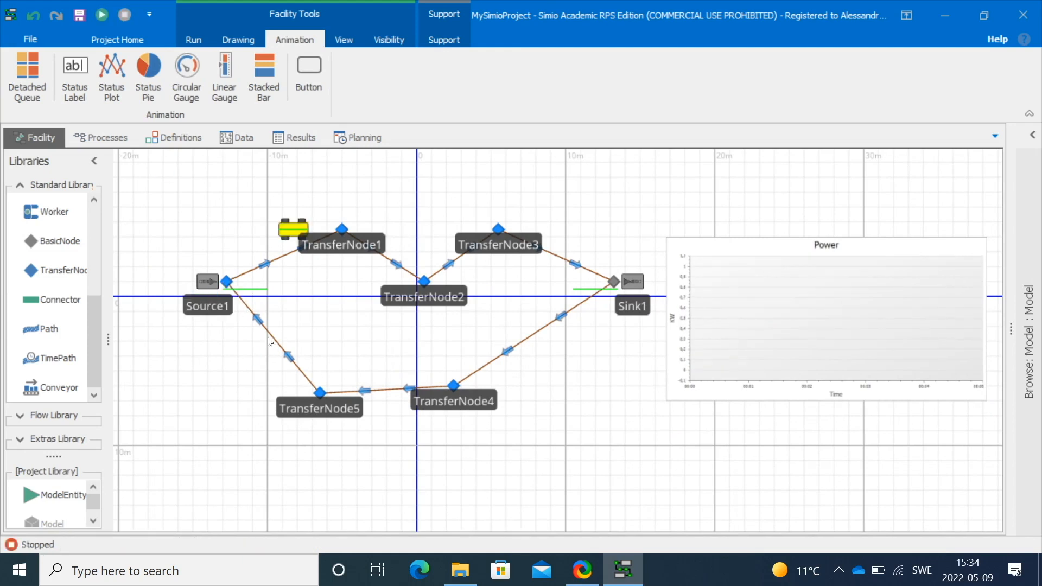
Add a Before Exiting state assignment on Path7, from Source1 to TransferNode5, setting Power to 0.0
{"action": "left_click", "coordinate": [272, 337]}
{"action": "left_click", "coordinate": [1032, 135]}
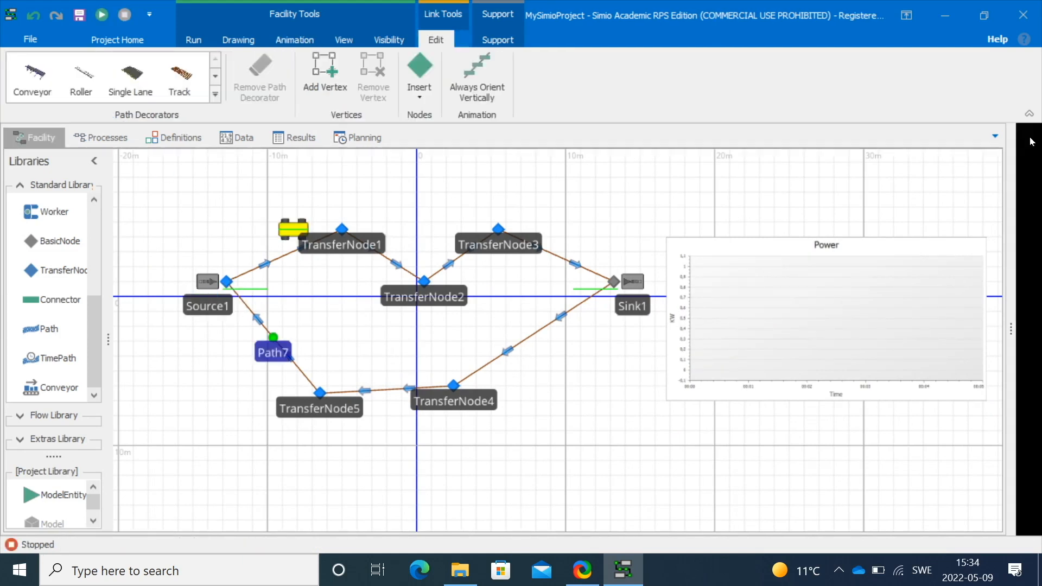
{"action": "left_click", "coordinate": [971, 401]}
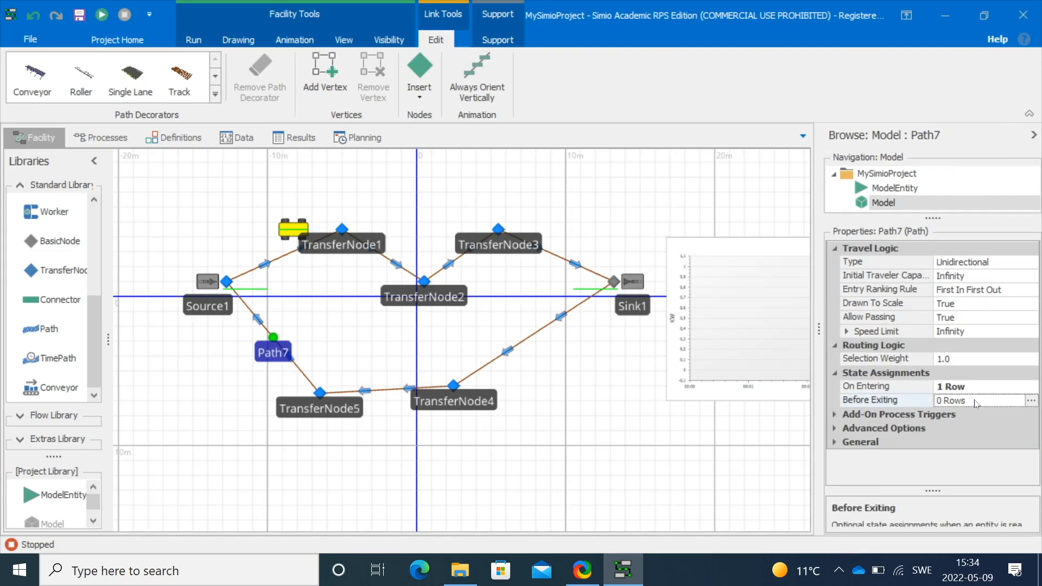
{"action": "left_click", "coordinate": [1030, 401]}
{"action": "left_click", "coordinate": [228, 469]}
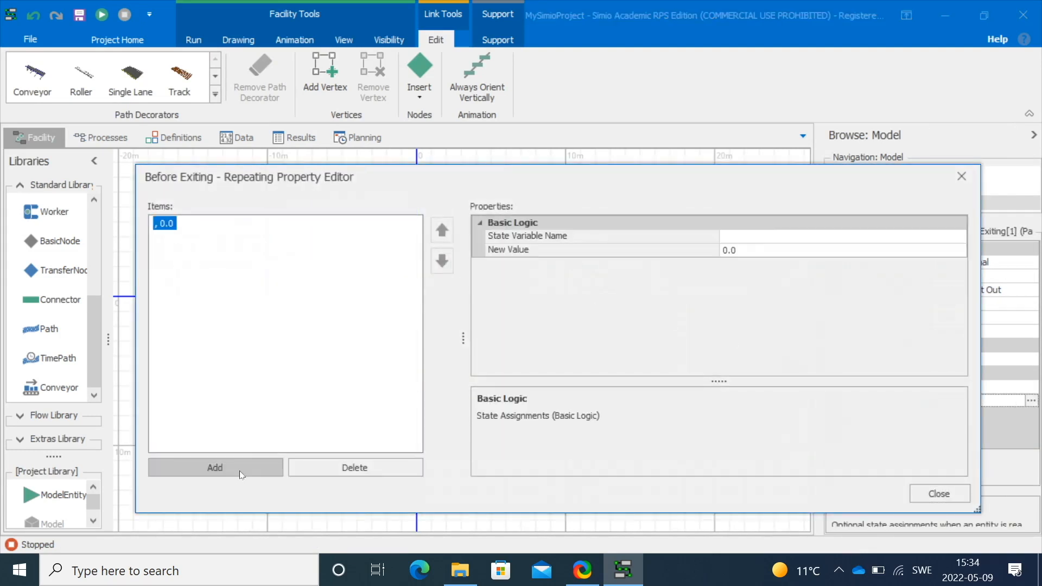
{"action": "left_click", "coordinate": [773, 236]}
{"action": "left_click", "coordinate": [959, 237]}
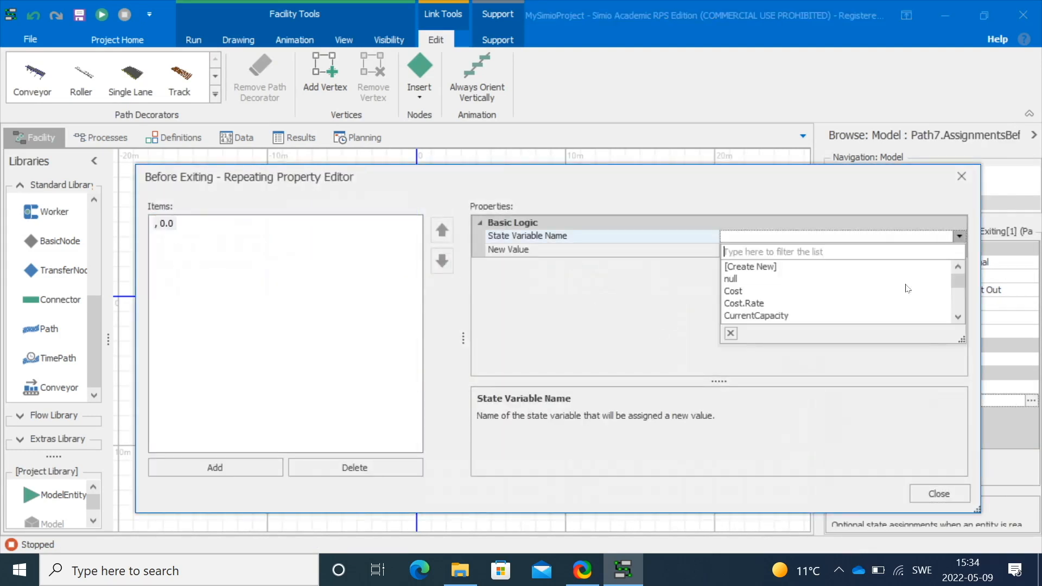
{"action": "left_click_drag", "start_coordinate": [953, 383], "coordinate": [971, 542]}
{"action": "left_click_drag", "start_coordinate": [970, 292], "coordinate": [971, 417]}
{"action": "left_click", "coordinate": [773, 416]}
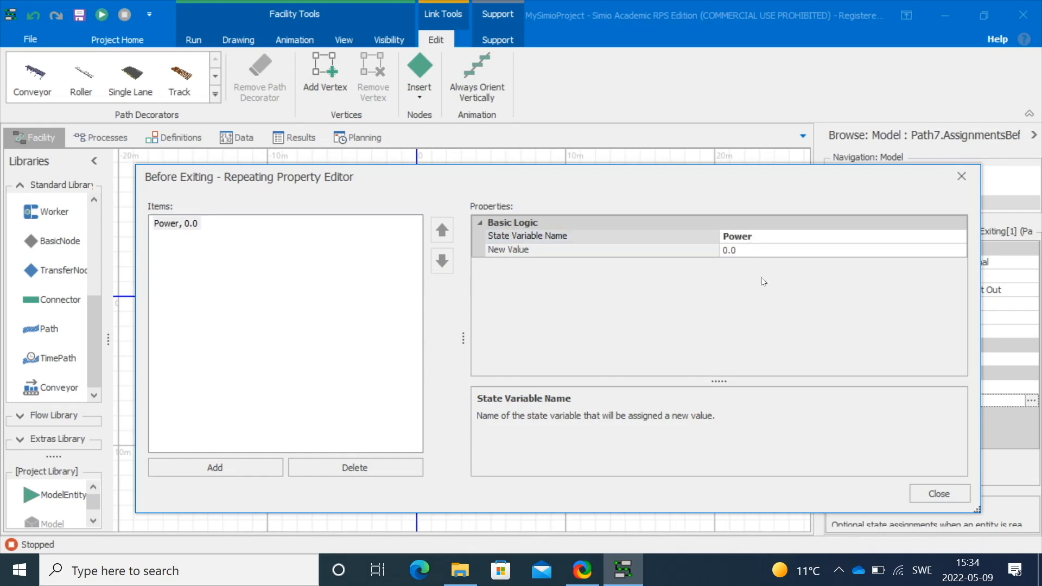
{"action": "left_click", "coordinate": [749, 249]}
{"action": "key", "text": "Return"}
{"action": "left_click", "coordinate": [940, 498]}
{"action": "left_click", "coordinate": [693, 423]}
Run the model to watch the Power plot
{"action": "left_click", "coordinate": [101, 15]}
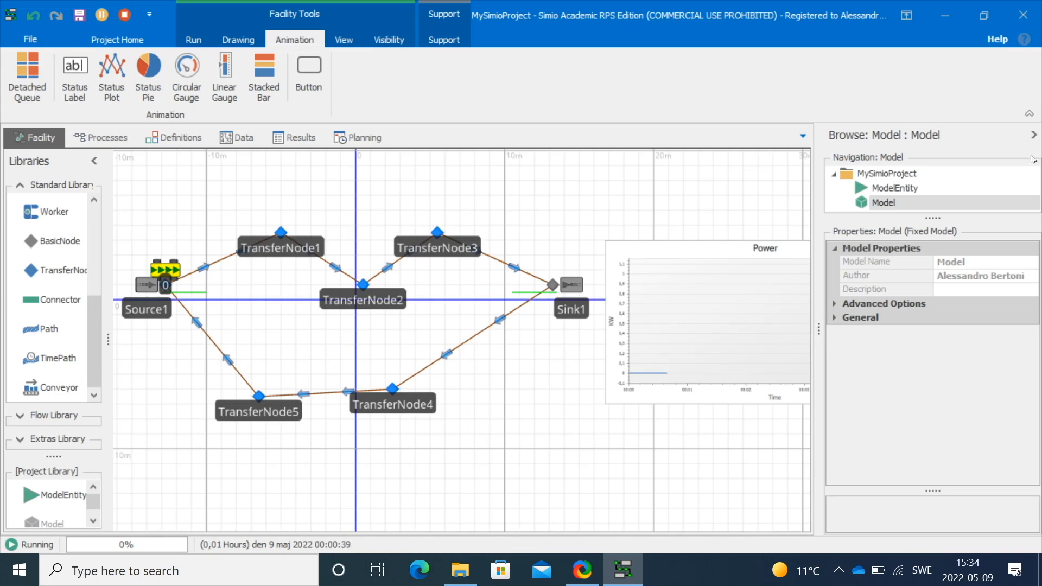
{"action": "left_click", "coordinate": [1033, 135]}
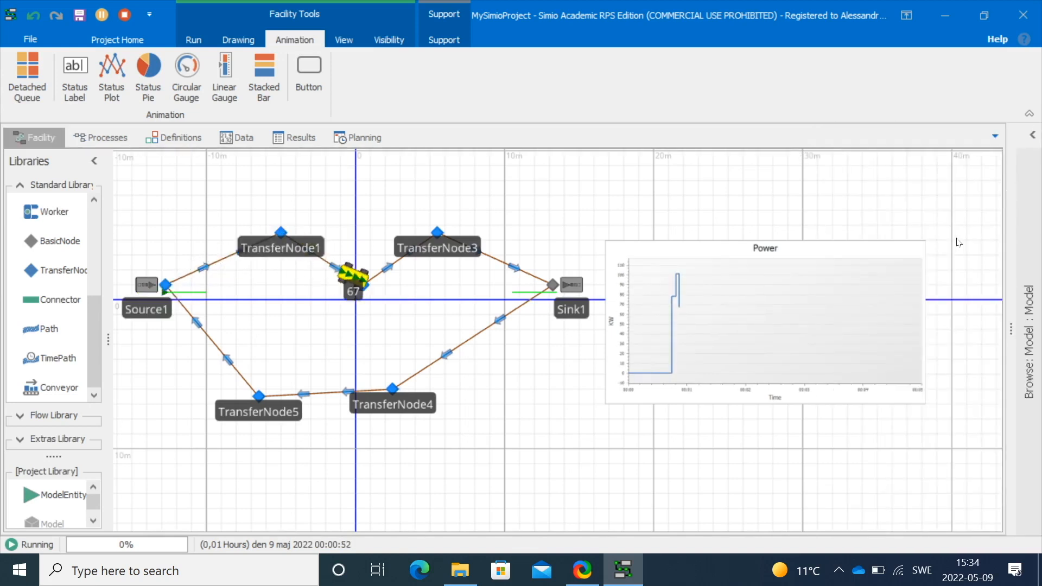